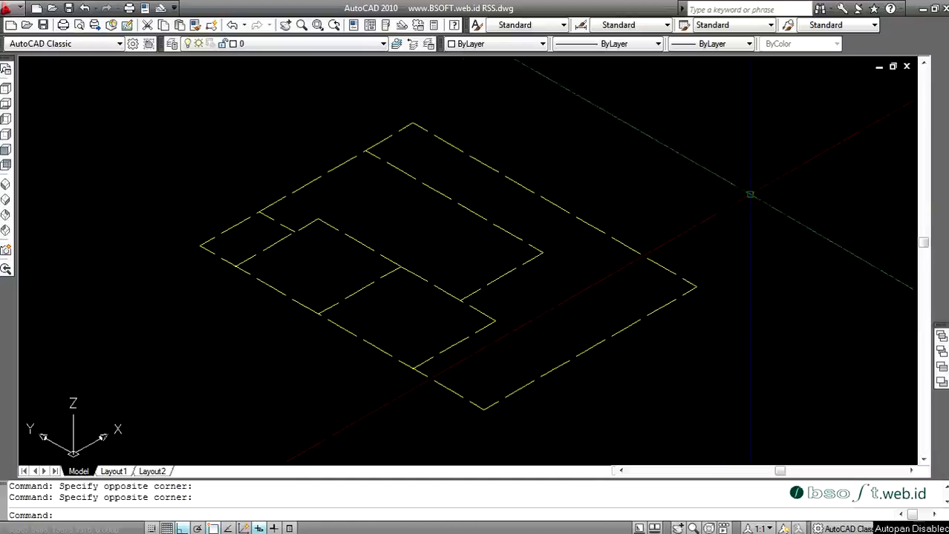
{"action": "left_click", "coordinate": [748, 196]}
{"action": "left_click", "coordinate": [743, 206]}
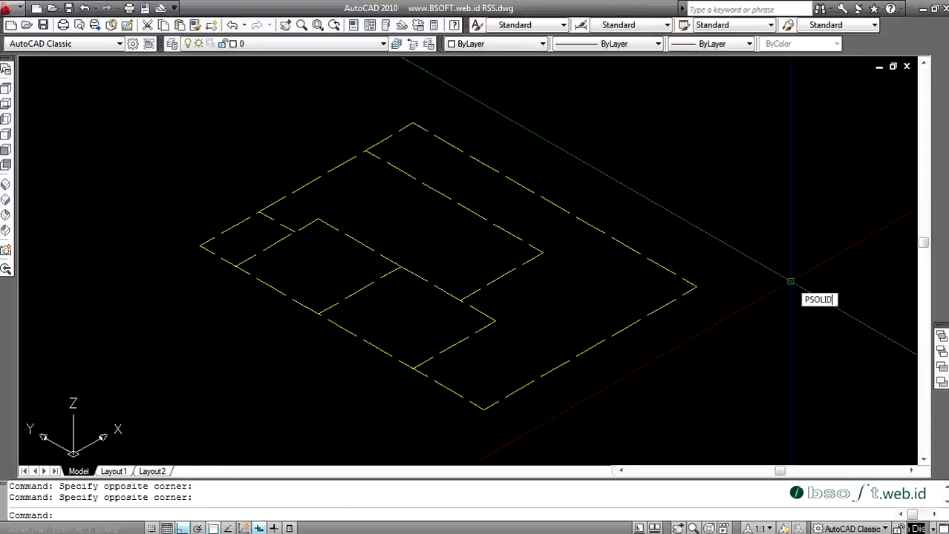
Step: Start a Polysolid with its height set to 2500 and its width set to 150
{"action": "key", "text": "Return"}
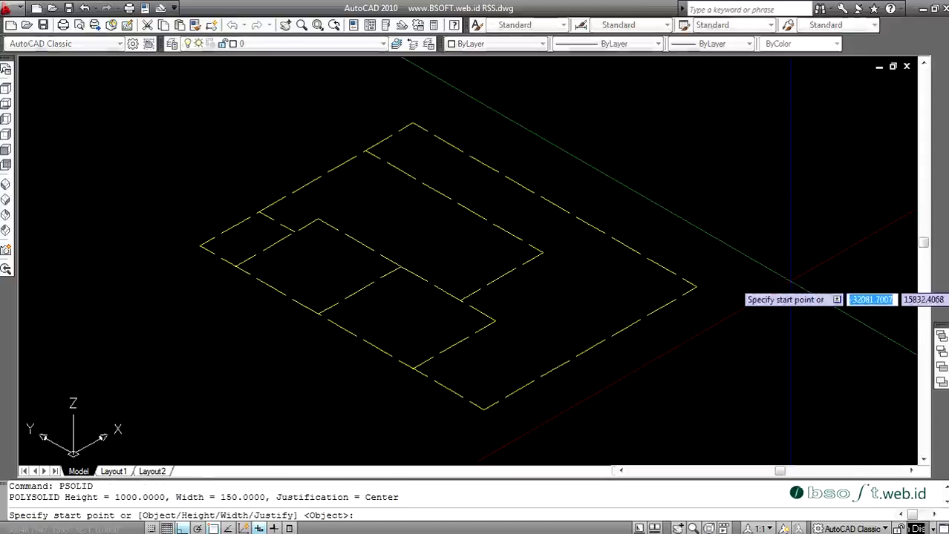
{"action": "type", "text": "H"}
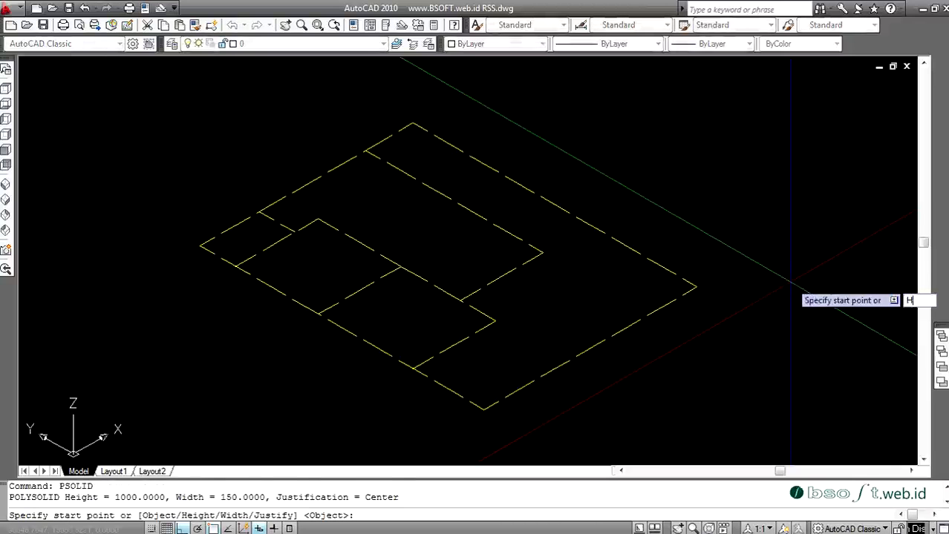
{"action": "key", "text": "Return"}
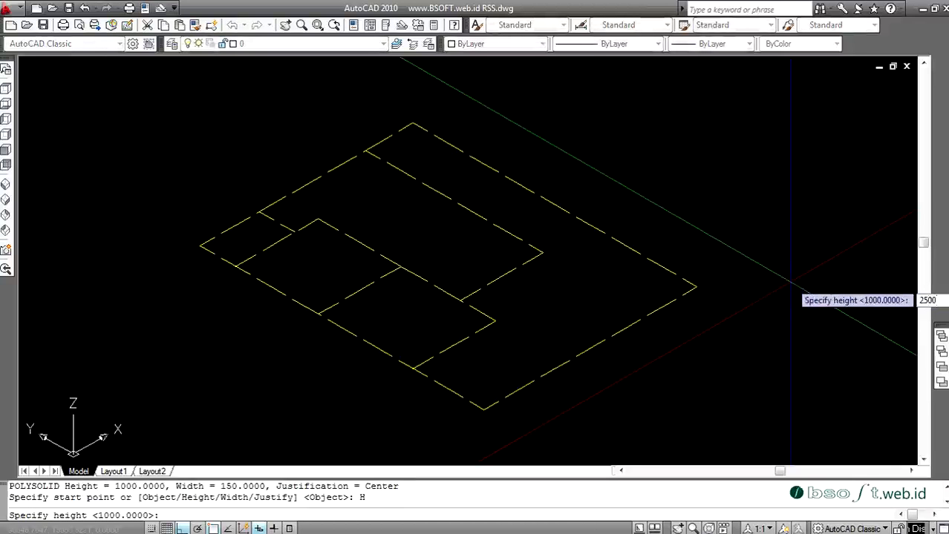
{"action": "key", "text": "Return"}
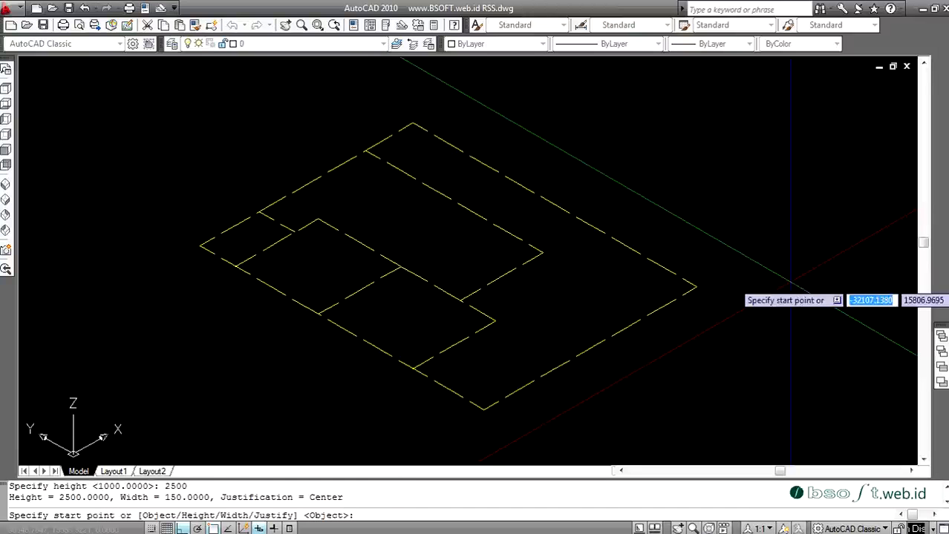
{"action": "type", "text": "W"}
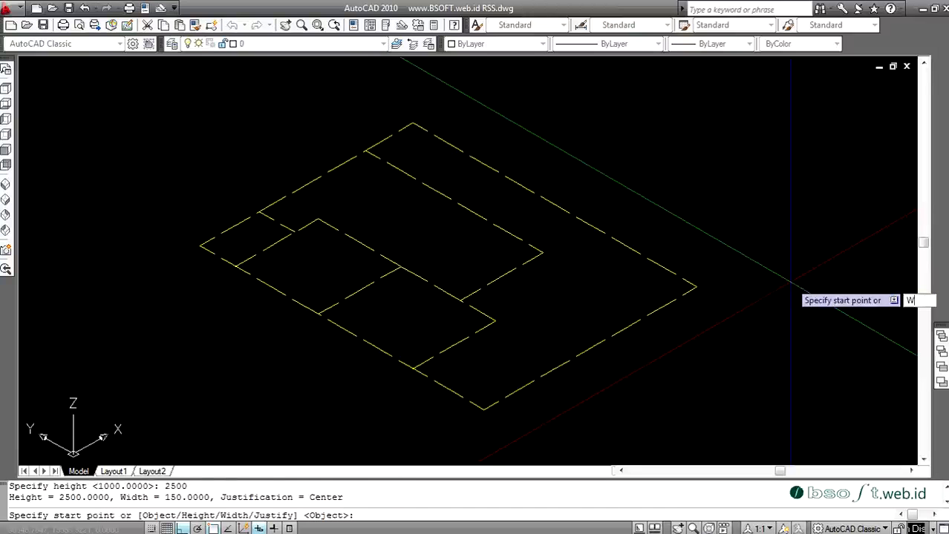
{"action": "key", "text": "Return"}
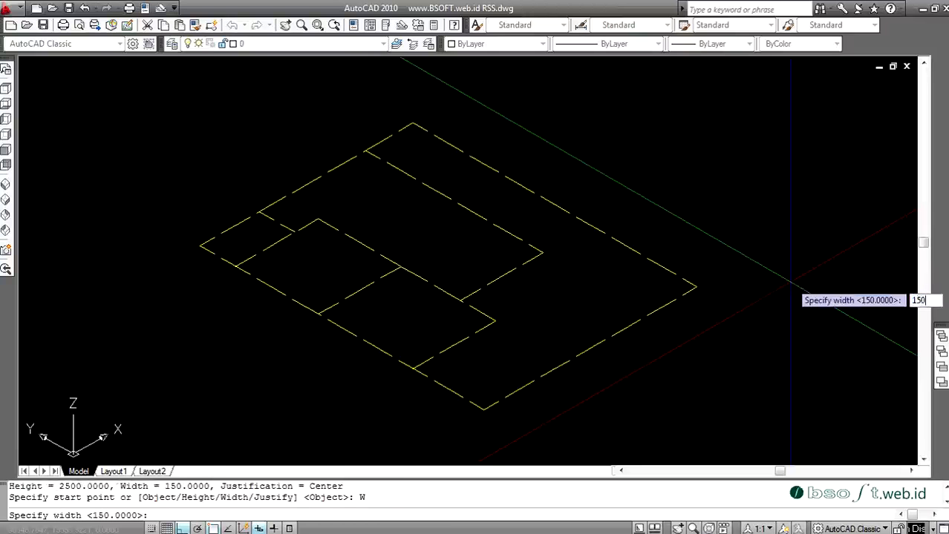
{"action": "type", "text": "150"}
{"action": "key", "text": "Return"}
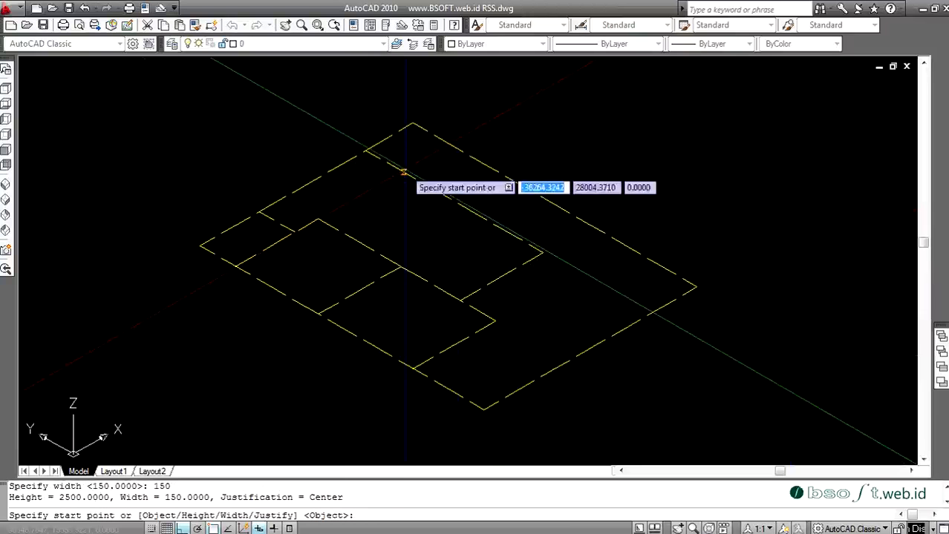
Step: Trace the main wall from the lot's topmost corner along the two house-side boundary lines and around the stepped inner outline to its outermost corner
{"action": "left_click", "coordinate": [412, 122]}
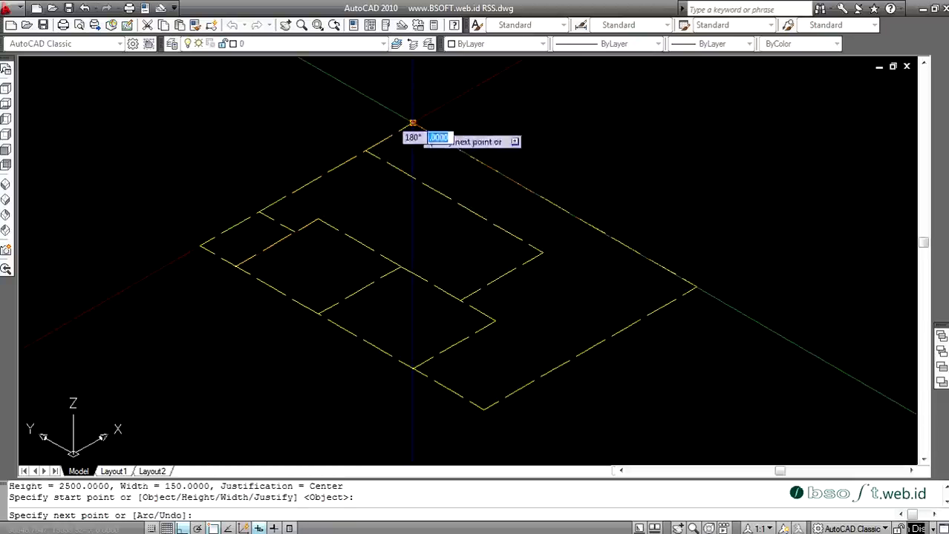
{"action": "left_click", "coordinate": [199, 245]}
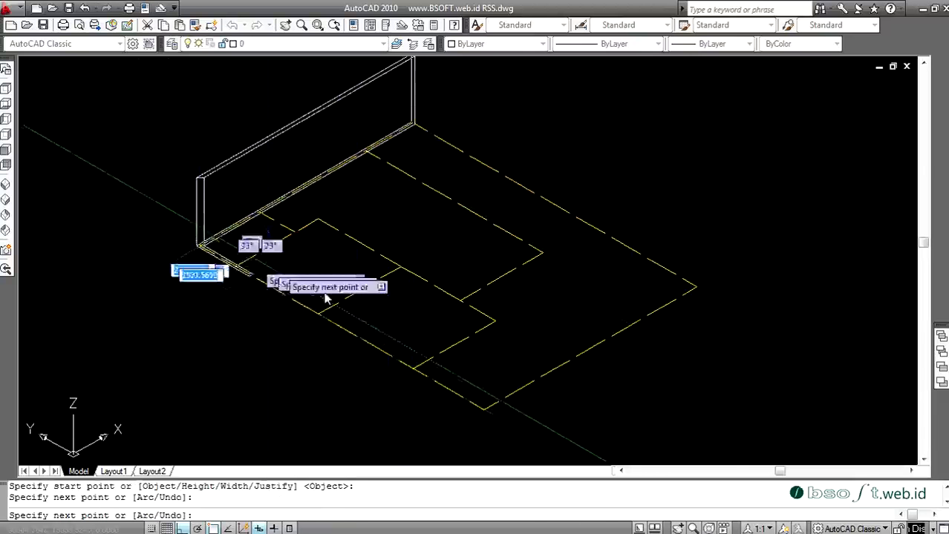
{"action": "left_click", "coordinate": [412, 367]}
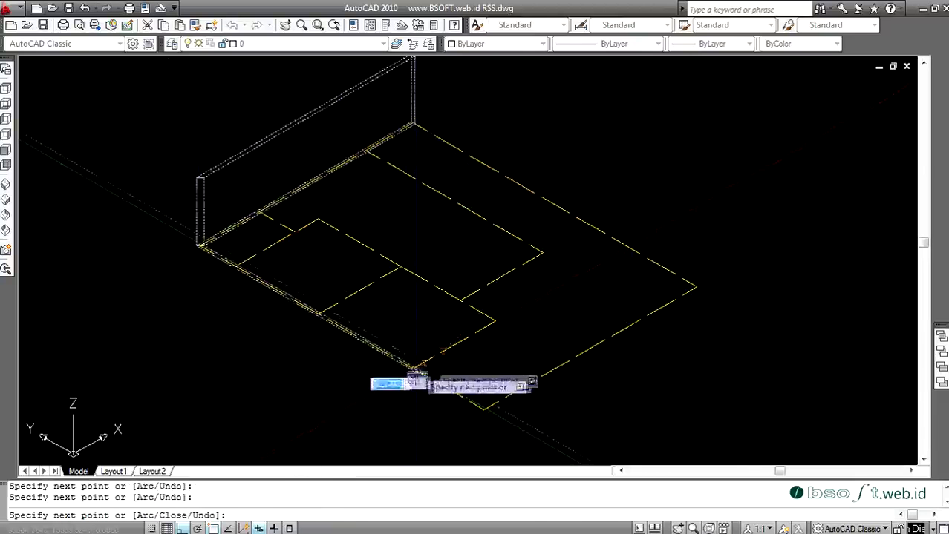
{"action": "left_click", "coordinate": [496, 324]}
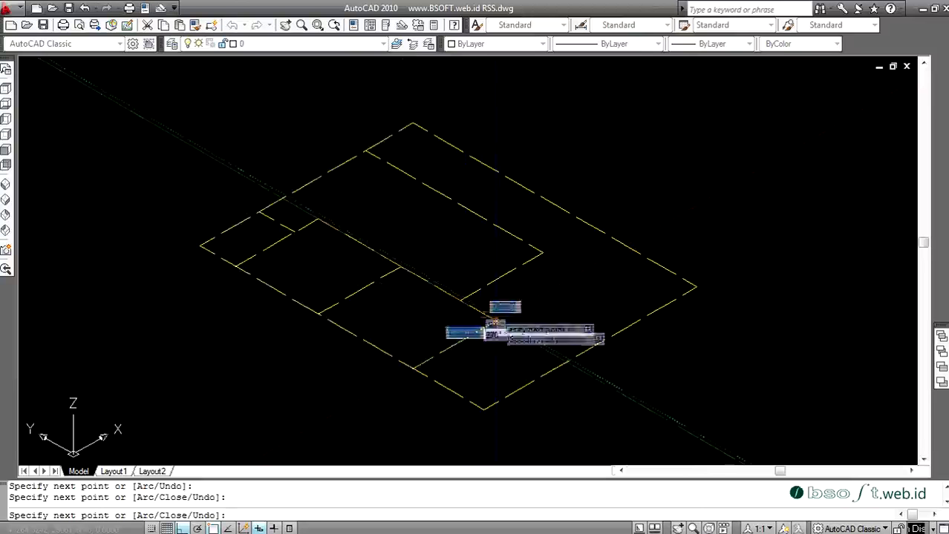
{"action": "left_click", "coordinate": [461, 300]}
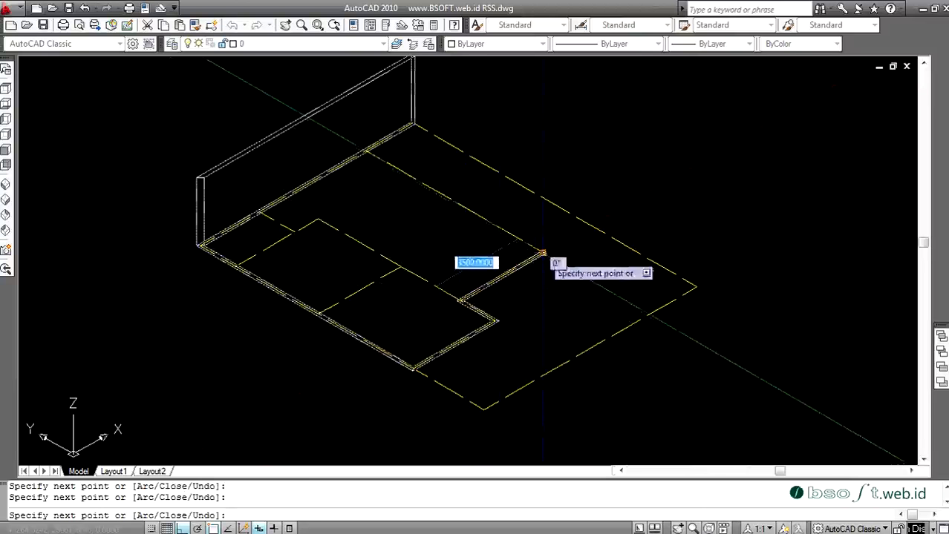
{"action": "left_click", "coordinate": [545, 253]}
{"action": "scroll", "coordinate": [371, 149], "scroll_direction": "up", "scroll_amount": 2}
{"action": "scroll", "coordinate": [369, 147], "scroll_direction": "up", "scroll_amount": 5}
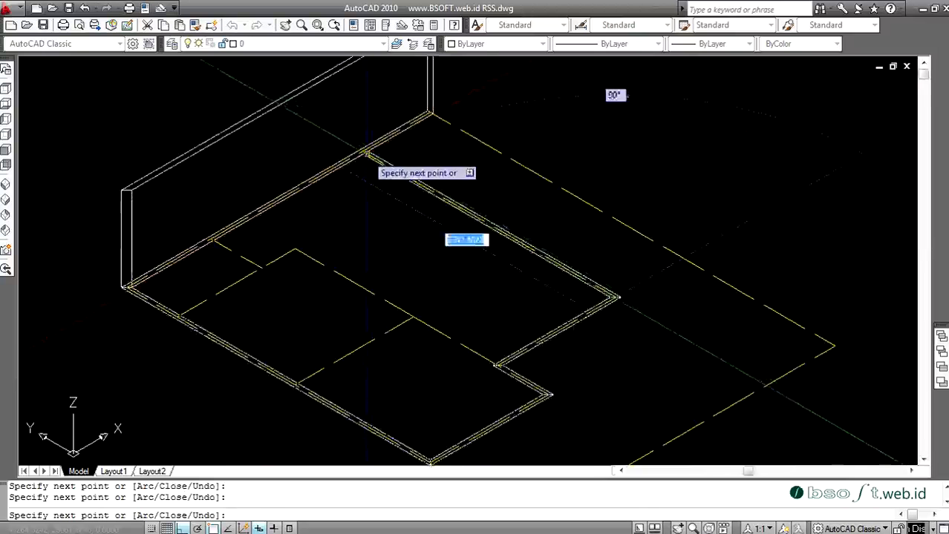
{"action": "left_click", "coordinate": [351, 141]}
{"action": "scroll", "coordinate": [350, 141], "scroll_direction": "down", "scroll_amount": 6}
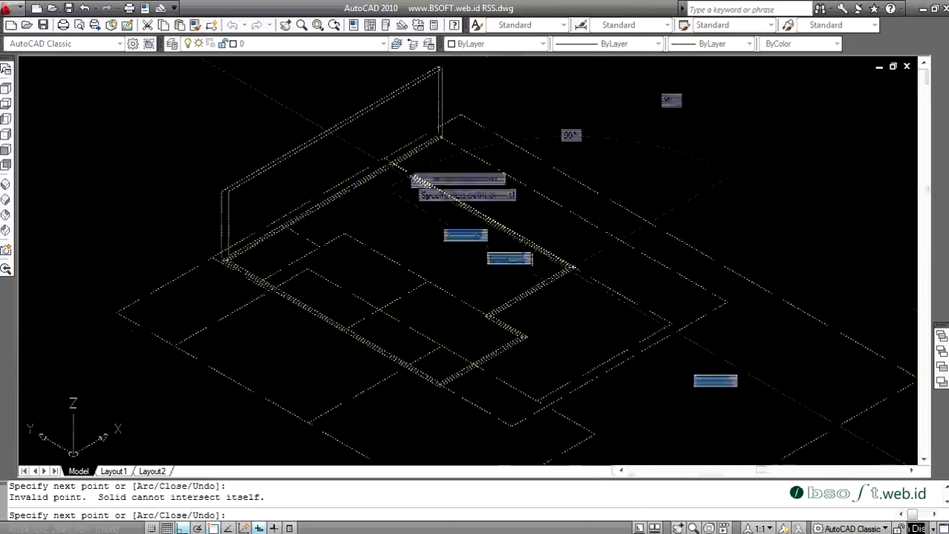
{"action": "key", "text": "Return"}
Step: Draw another Polysolid wall from the stepped wall's free end along the inner dashed line to the long boundary wall
{"action": "key", "text": "Return"}
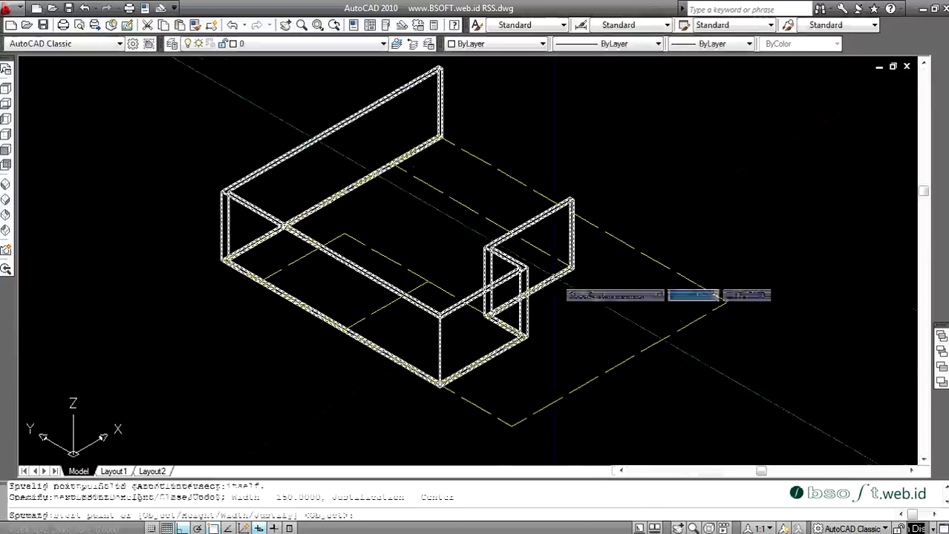
{"action": "scroll", "coordinate": [560, 269], "scroll_direction": "up", "scroll_amount": 6}
{"action": "scroll", "coordinate": [435, 244], "scroll_direction": "down", "scroll_amount": 5}
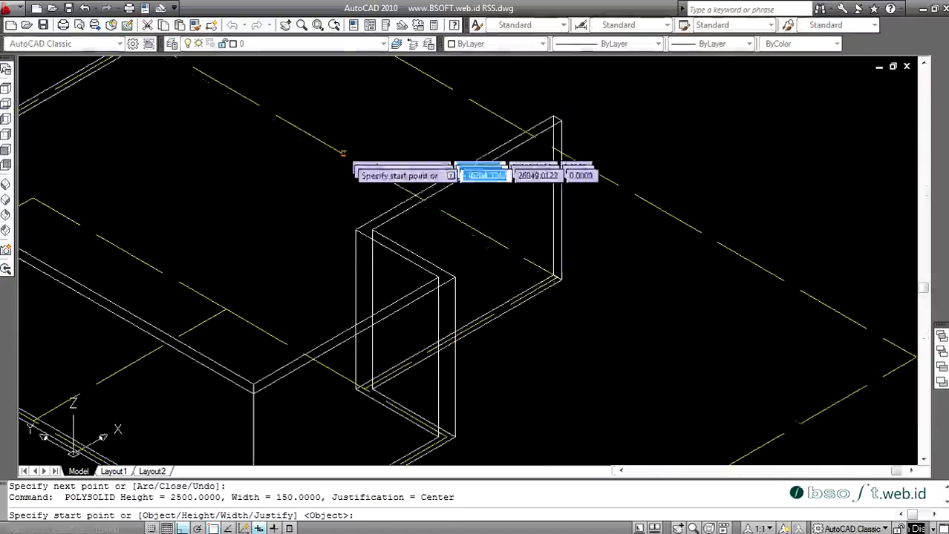
{"action": "scroll", "coordinate": [475, 248], "scroll_direction": "up", "scroll_amount": 5}
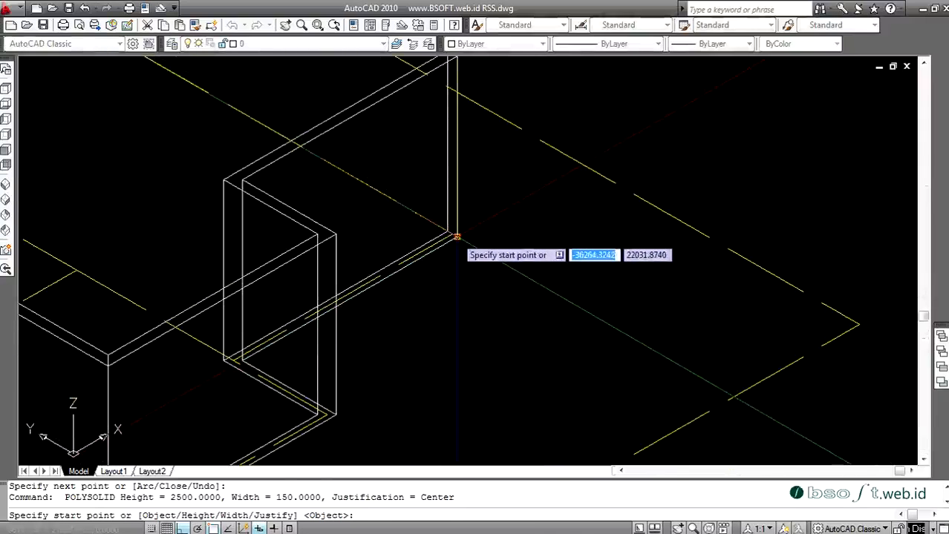
{"action": "left_click", "coordinate": [456, 237]}
{"action": "scroll", "coordinate": [475, 238], "scroll_direction": "down", "scroll_amount": 5}
{"action": "scroll", "coordinate": [495, 223], "scroll_direction": "up", "scroll_amount": 7}
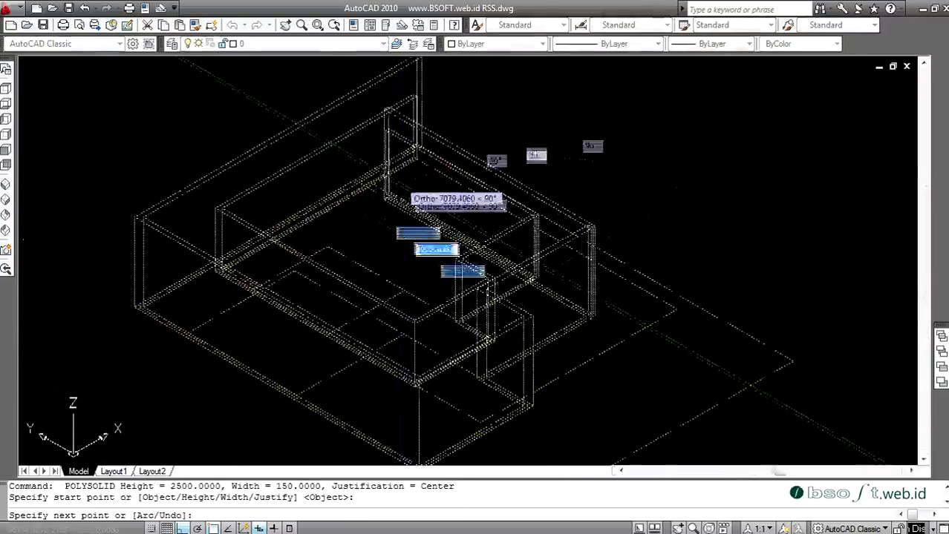
{"action": "left_click", "coordinate": [311, 174]}
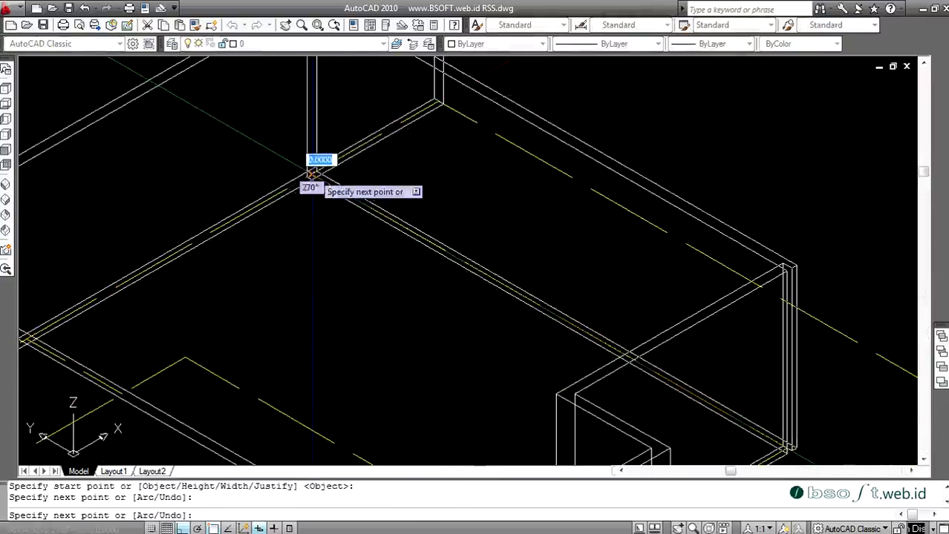
{"action": "key", "text": "Return"}
Step: Start a new Polysolid with its height set to 1200 and its width set to 150
{"action": "scroll", "coordinate": [471, 214], "scroll_direction": "down", "scroll_amount": 5}
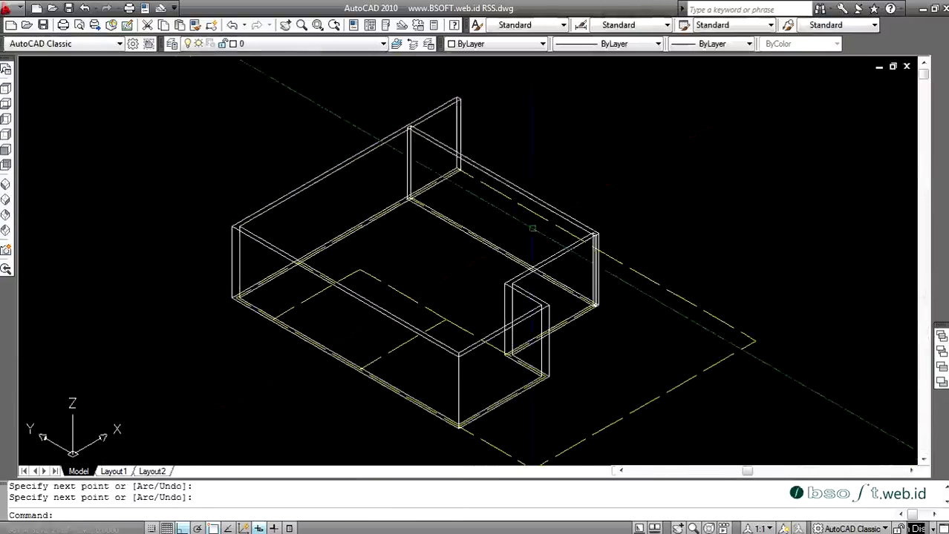
{"action": "scroll", "coordinate": [671, 292], "scroll_direction": "down", "scroll_amount": 3}
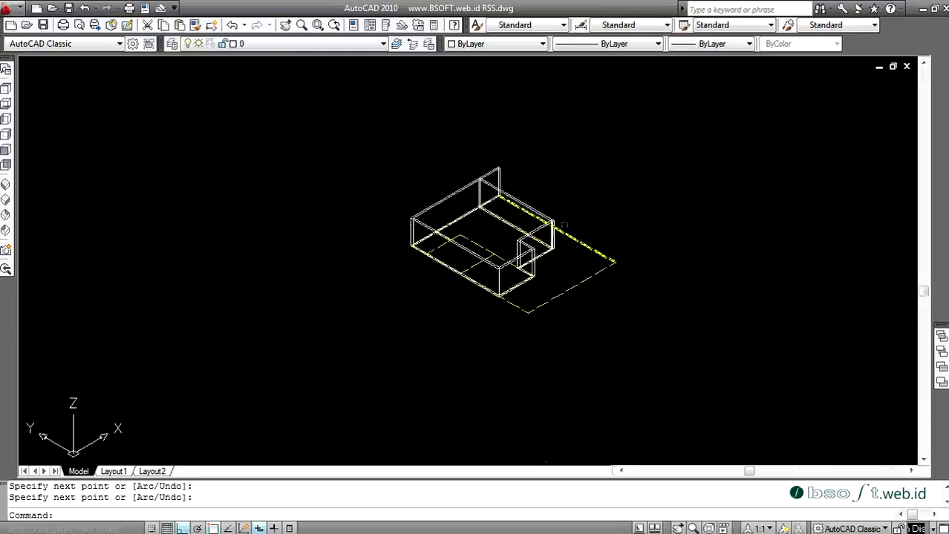
{"action": "scroll", "coordinate": [579, 226], "scroll_direction": "up", "scroll_amount": 4}
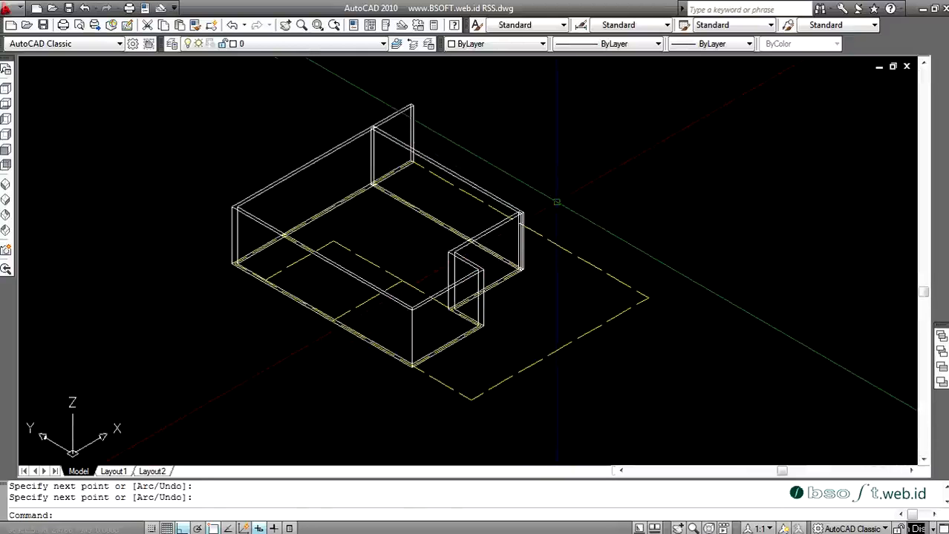
{"action": "key", "text": "Return"}
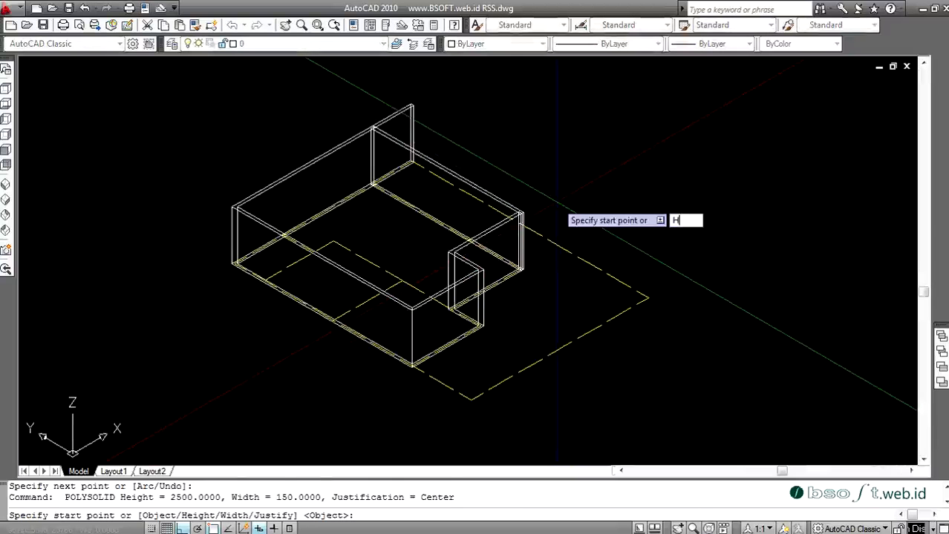
{"action": "key", "text": "Return"}
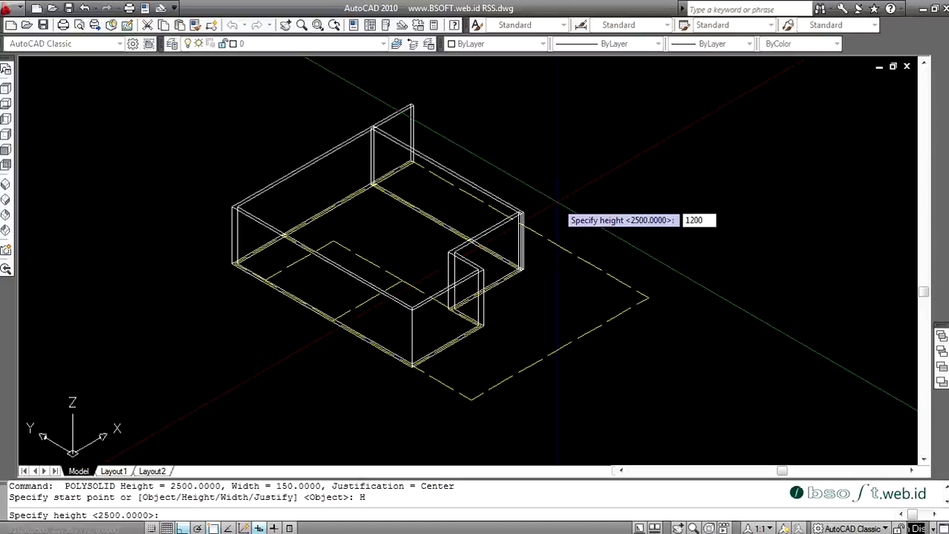
{"action": "key", "text": "Return"}
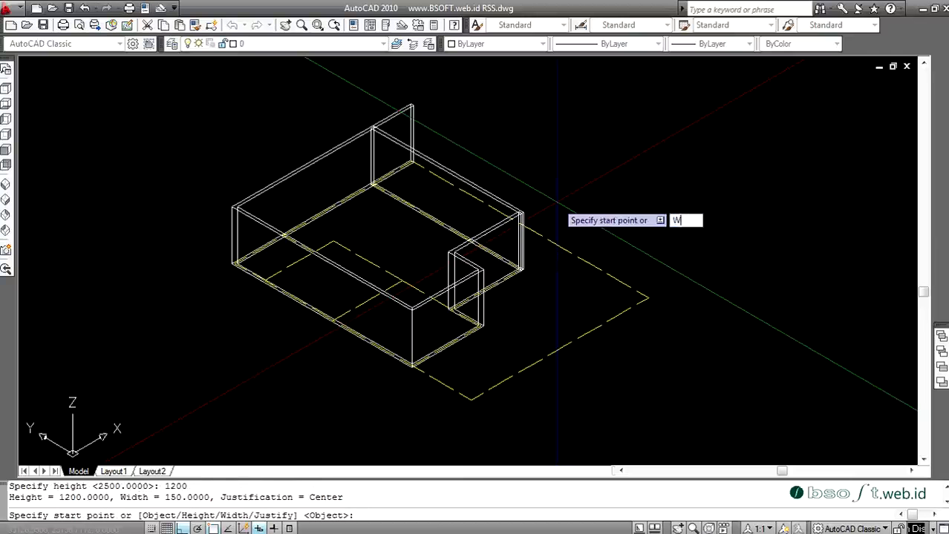
{"action": "key", "text": "Return"}
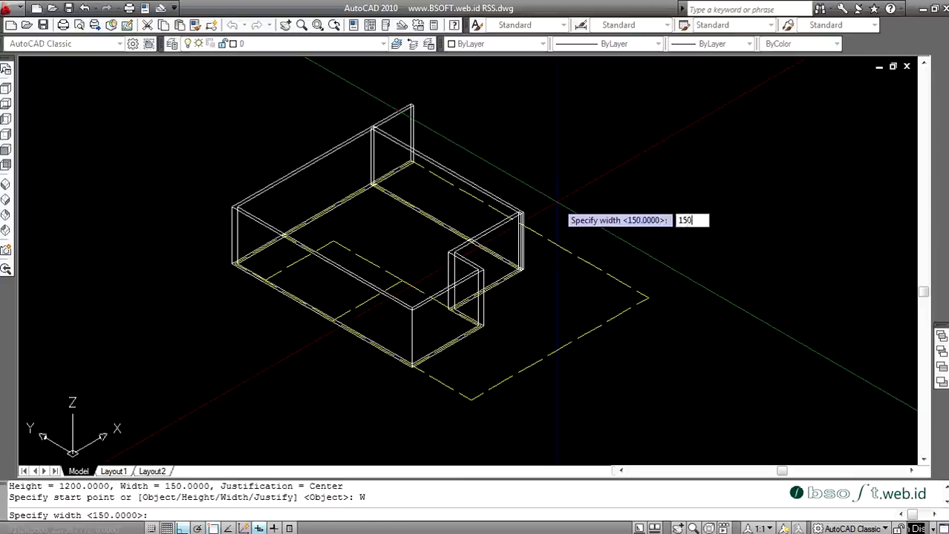
{"action": "type", "text": "150"}
{"action": "key", "text": "Return"}
Step: Draw the low fence wall from the long wall's free end along the open dashed boundary line to the lot's far corner
{"action": "scroll", "coordinate": [427, 169], "scroll_direction": "up", "scroll_amount": 5}
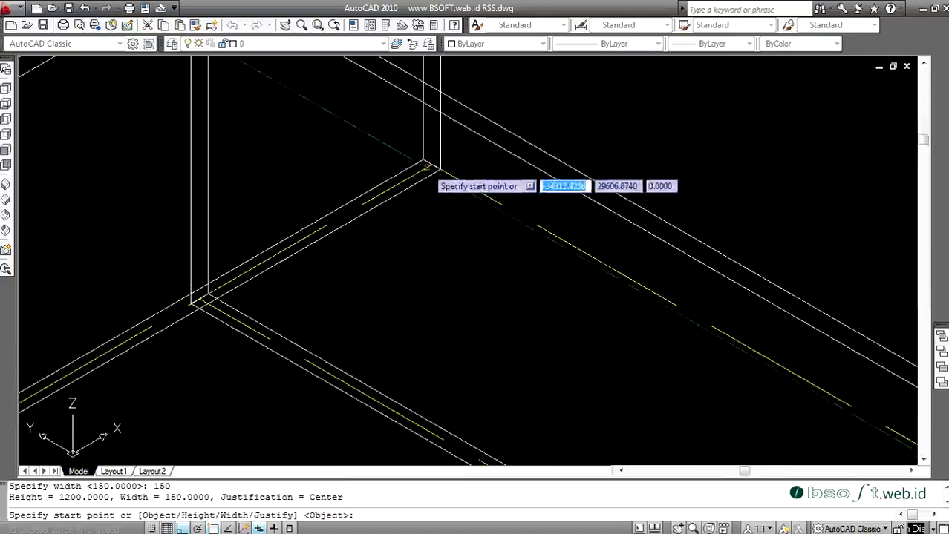
{"action": "left_click", "coordinate": [422, 158]}
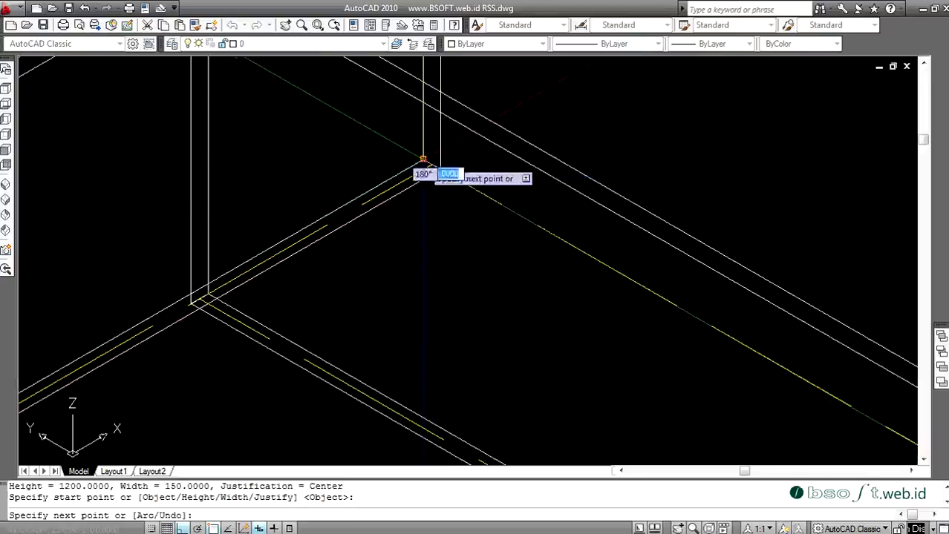
{"action": "scroll", "coordinate": [422, 159], "scroll_direction": "down", "scroll_amount": 5}
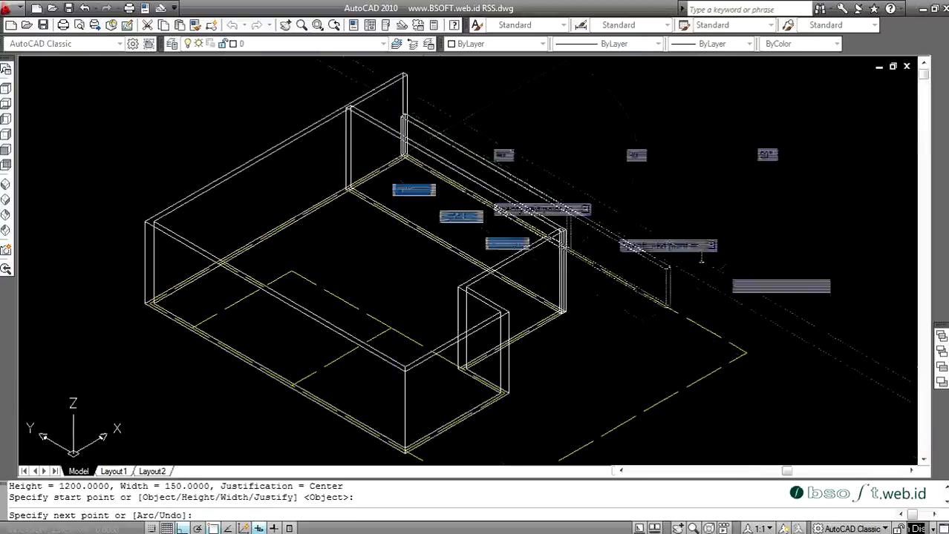
{"action": "left_click", "coordinate": [745, 353]}
{"action": "scroll", "coordinate": [745, 353], "scroll_direction": "down", "scroll_amount": 5}
{"action": "key", "text": "Return"}
Step: Draw a second low fence wall from the house's lowest corner along the short remaining boundary line to the lot's front corner
{"action": "scroll", "coordinate": [535, 332], "scroll_direction": "up", "scroll_amount": 8}
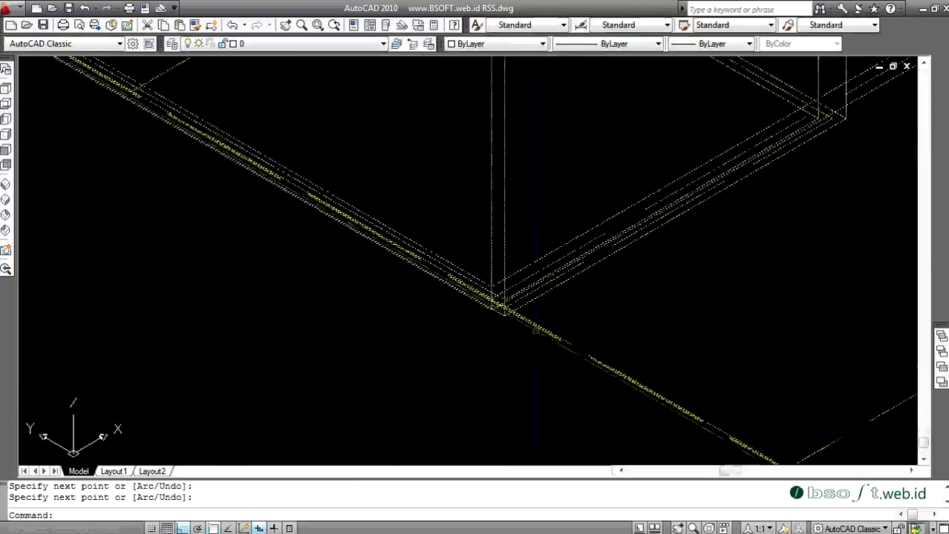
{"action": "scroll", "coordinate": [535, 331], "scroll_direction": "up", "scroll_amount": 1}
{"action": "key", "text": "Return"}
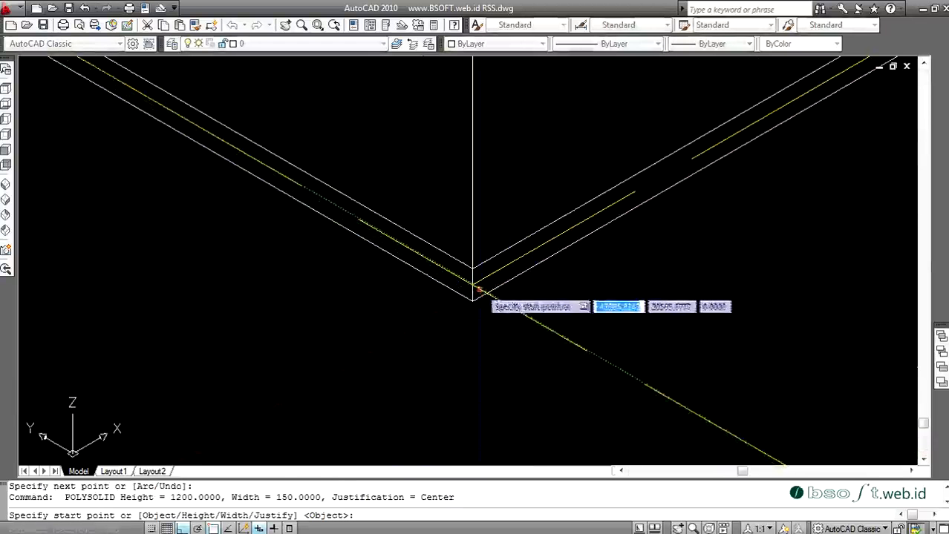
{"action": "left_click", "coordinate": [473, 285]}
{"action": "scroll", "coordinate": [473, 285], "scroll_direction": "down", "scroll_amount": 3}
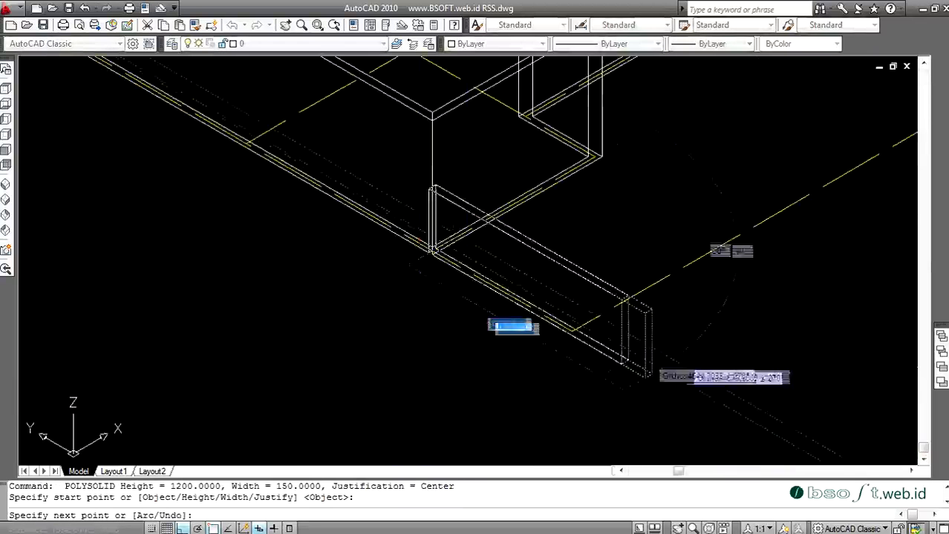
{"action": "left_click", "coordinate": [561, 329]}
{"action": "key", "text": "Return"}
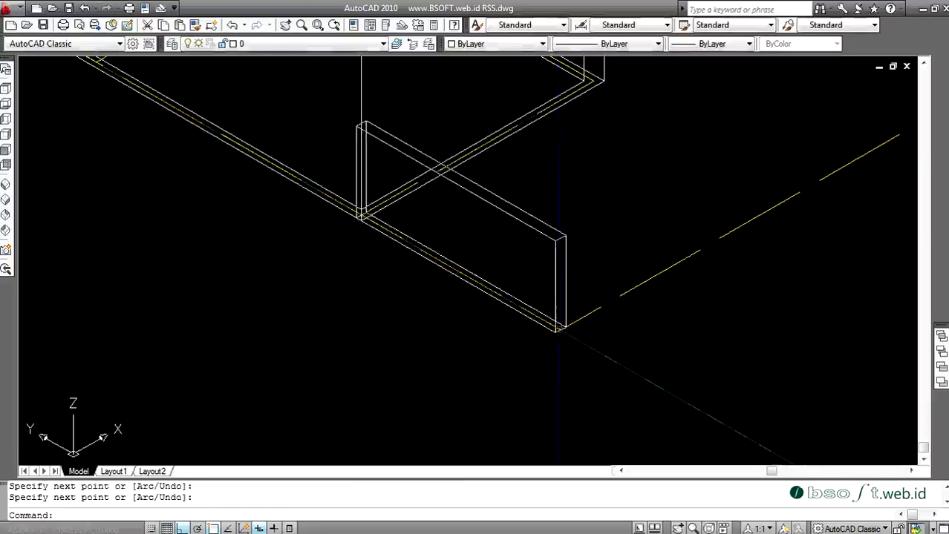
{"action": "scroll", "coordinate": [564, 333], "scroll_direction": "down", "scroll_amount": 4}
{"action": "scroll", "coordinate": [666, 313], "scroll_direction": "up", "scroll_amount": 4}
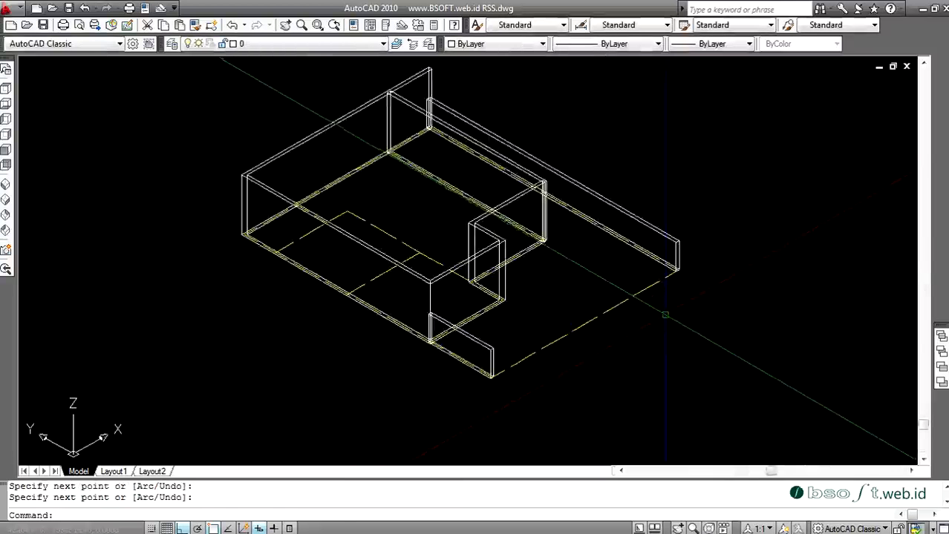
Step: Switch the wall model to the front view and clear the wall selection
{"action": "scroll", "coordinate": [665, 312], "scroll_direction": "down", "scroll_amount": 3}
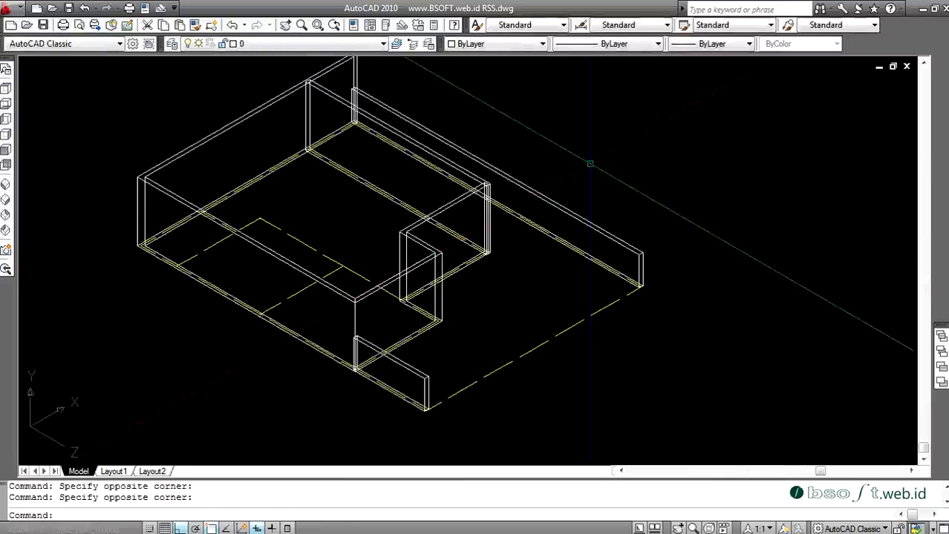
{"action": "left_click", "coordinate": [618, 147]}
{"action": "left_click", "coordinate": [600, 182]}
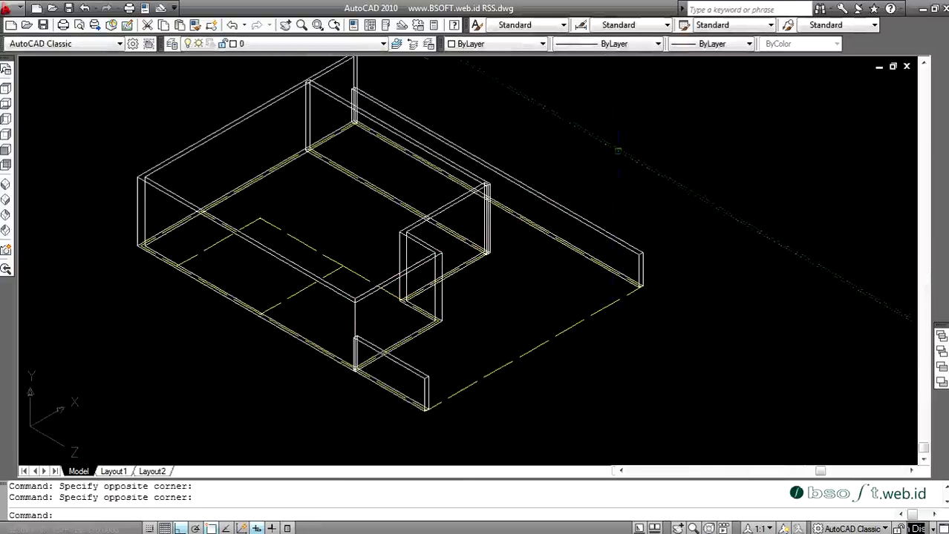
{"action": "left_click", "coordinate": [585, 175]}
{"action": "left_click", "coordinate": [500, 135]}
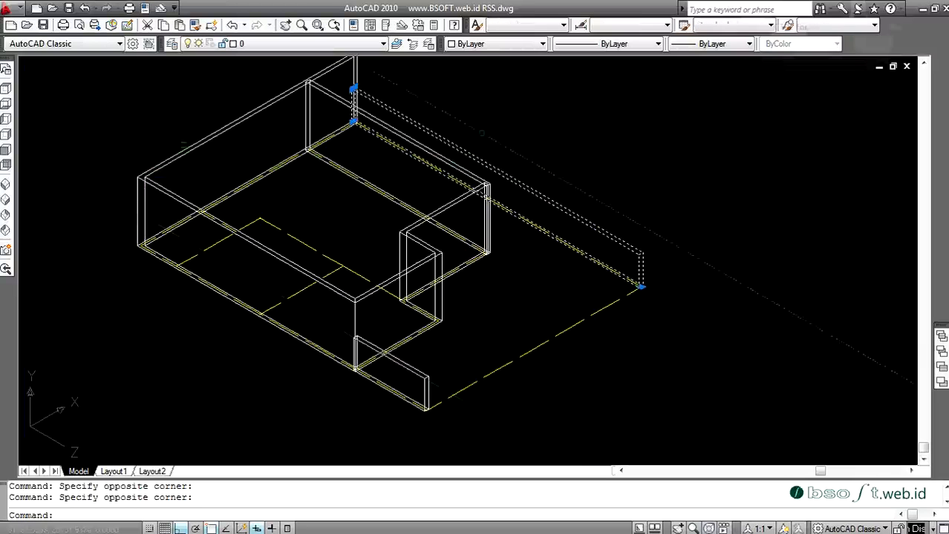
{"action": "left_click", "coordinate": [6, 150]}
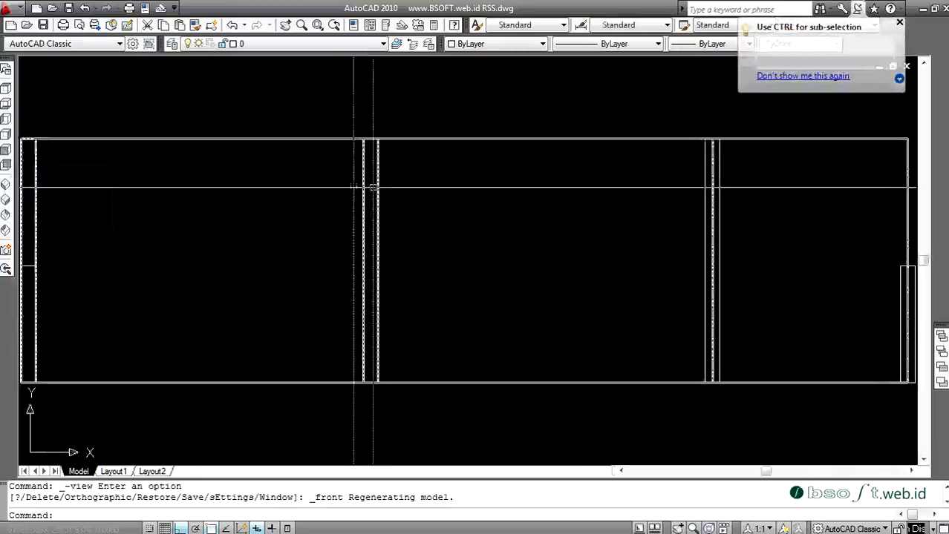
{"action": "scroll", "coordinate": [363, 190], "scroll_direction": "down", "scroll_amount": 5}
{"action": "key", "text": "Escape"}
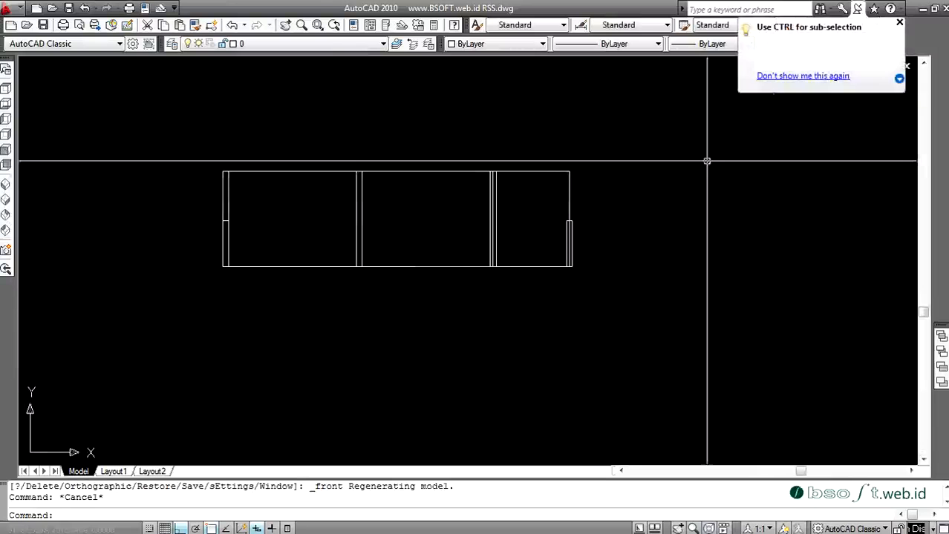
Step: Move the outermost low fence wall 75 units inward so its outer face lines up with the tall wall's outer edge
{"action": "scroll", "coordinate": [578, 227], "scroll_direction": "up", "scroll_amount": 2}
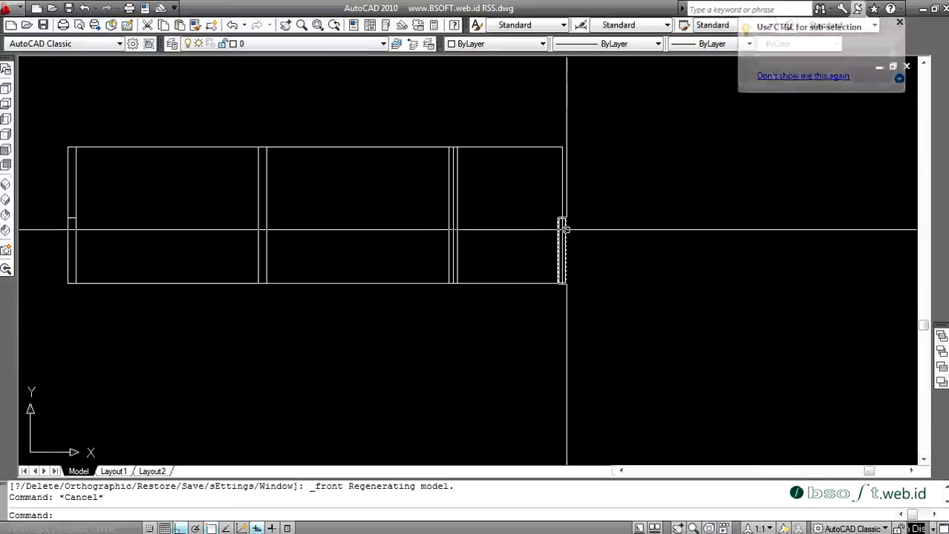
{"action": "type", "text": "m"}
{"action": "key", "text": "Return"}
{"action": "scroll", "coordinate": [566, 227], "scroll_direction": "up", "scroll_amount": 3}
{"action": "left_click", "coordinate": [566, 227]}
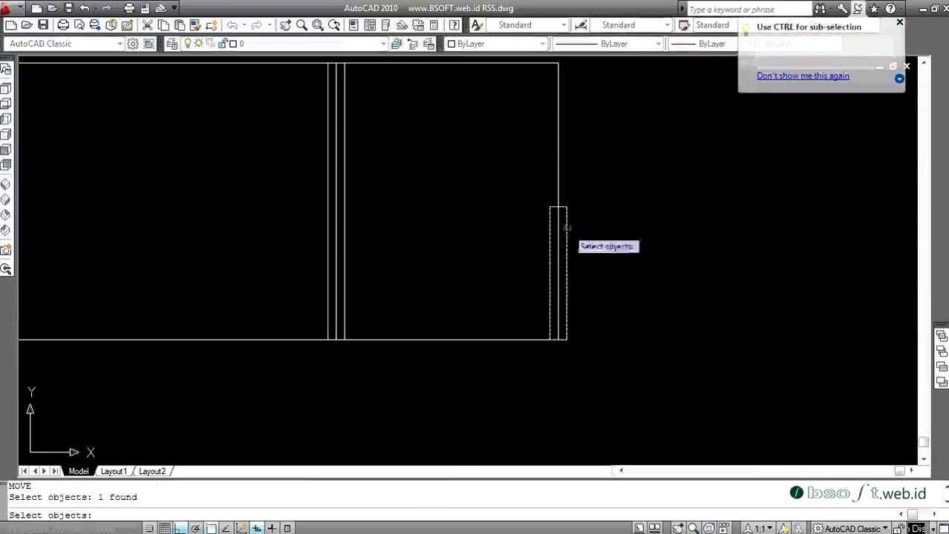
{"action": "key", "text": "Return"}
{"action": "left_click", "coordinate": [631, 206]}
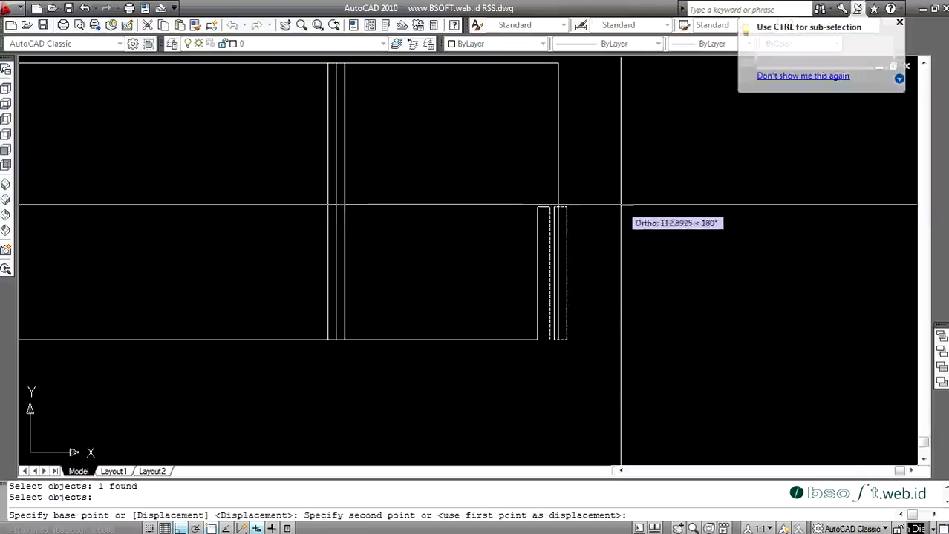
{"action": "type", "text": "75"}
{"action": "key", "text": "Return"}
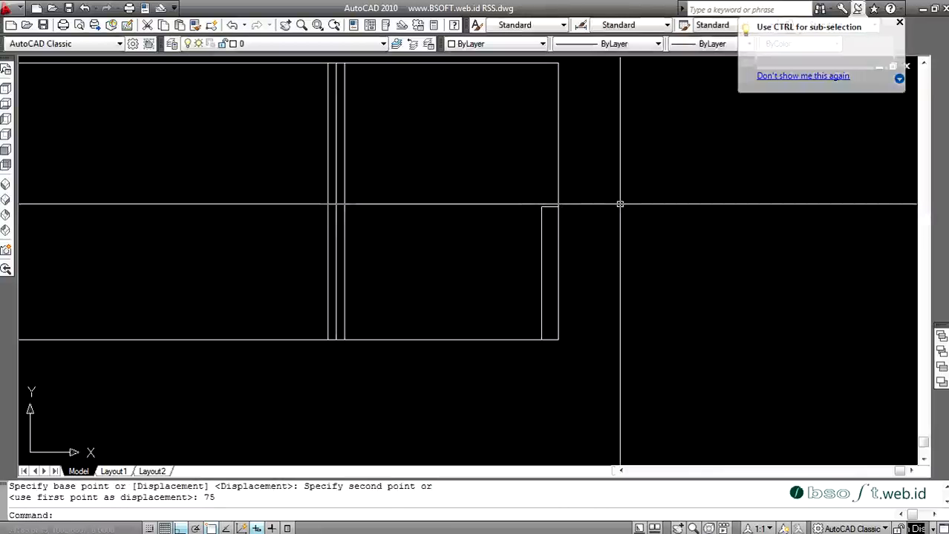
Step: Draw a 1000 by 2200 rectangle in the empty space beside the walls' front elevation
{"action": "scroll", "coordinate": [559, 259], "scroll_direction": "down", "scroll_amount": 4}
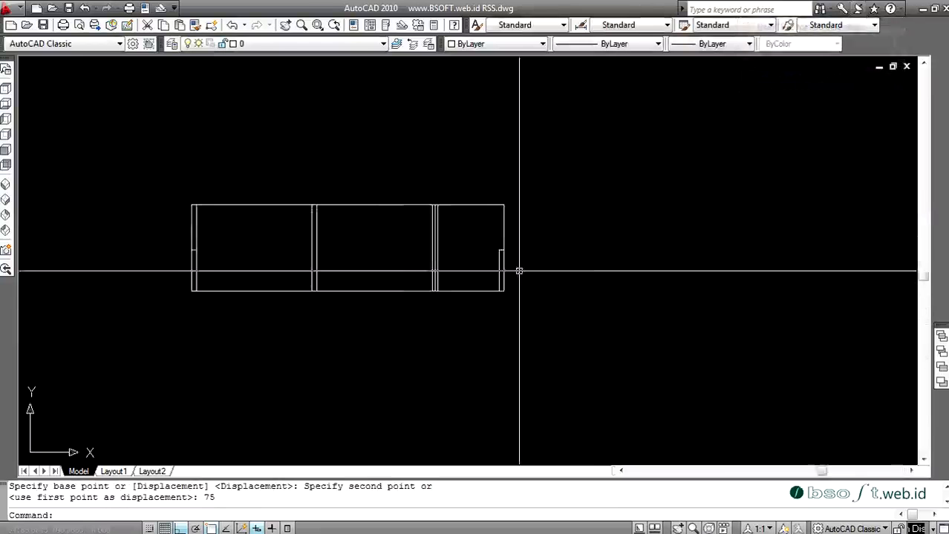
{"action": "scroll", "coordinate": [587, 249], "scroll_direction": "up", "scroll_amount": 2}
{"action": "scroll", "coordinate": [560, 257], "scroll_direction": "up", "scroll_amount": 3}
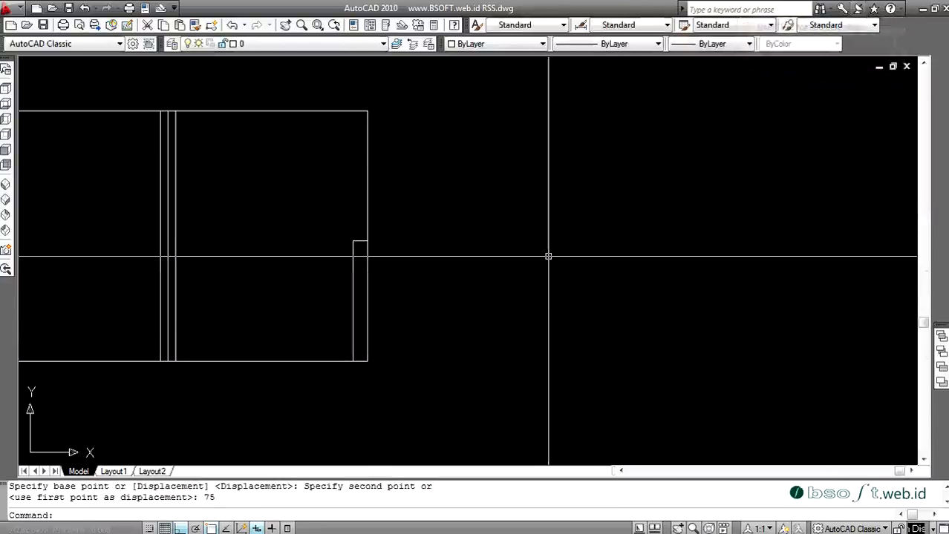
{"action": "type", "text": "REC"}
{"action": "key", "text": "Return"}
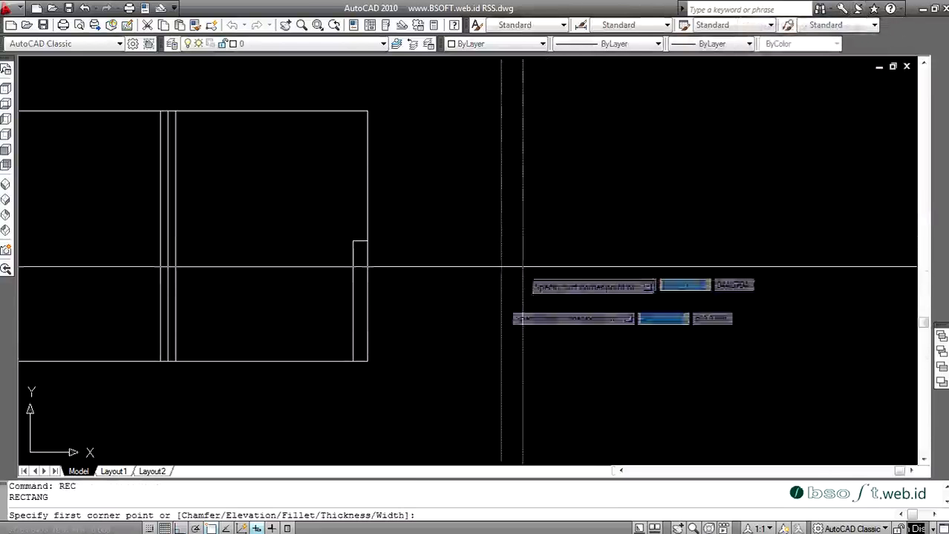
{"action": "left_click", "coordinate": [466, 339]}
{"action": "key", "text": "F8"}
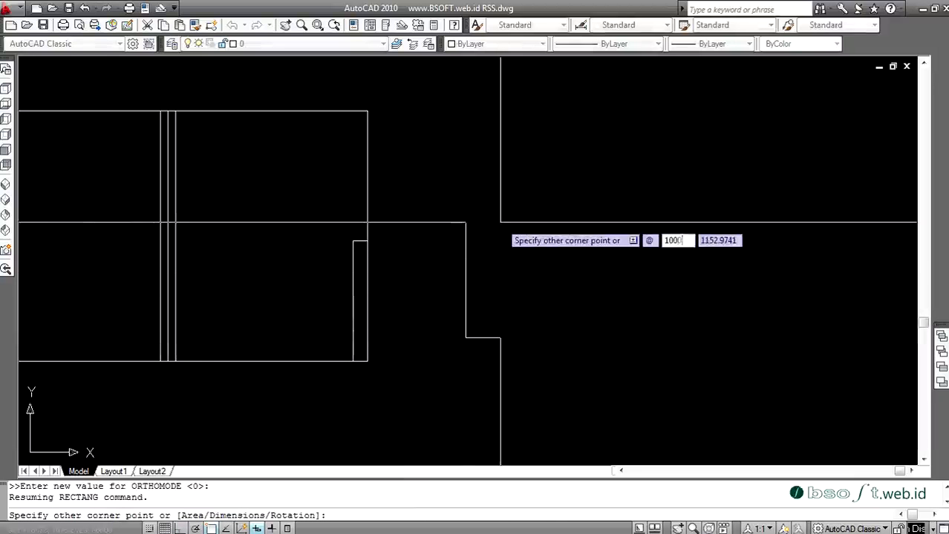
{"action": "key", "text": "Tab"}
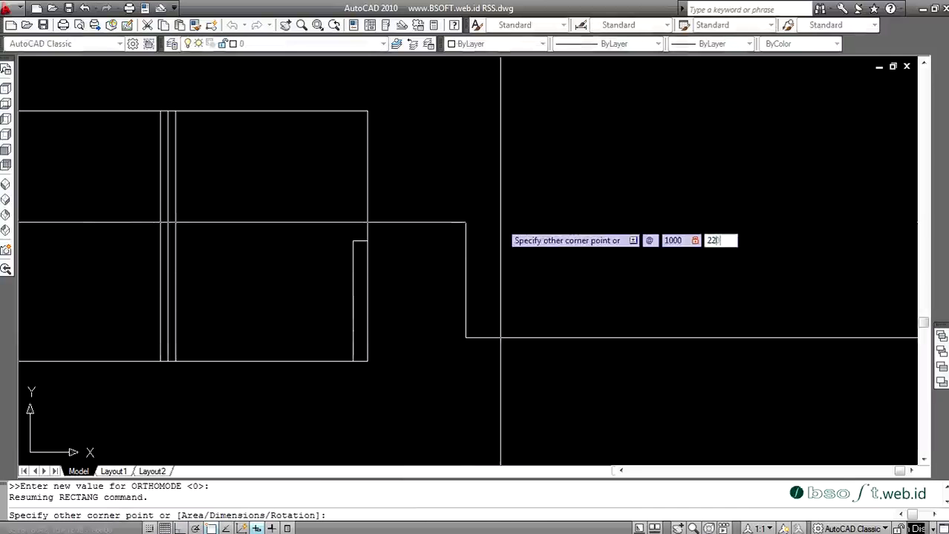
{"action": "key", "text": "Return"}
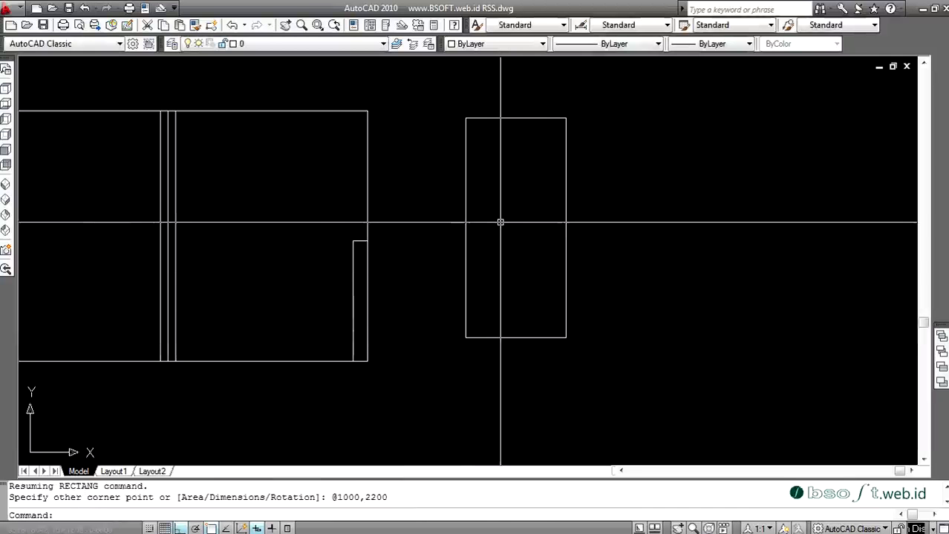
Step: Copy the rectangle horizontally into the empty space on its far side from the walls
{"action": "scroll", "coordinate": [500, 221], "scroll_direction": "down", "scroll_amount": 2}
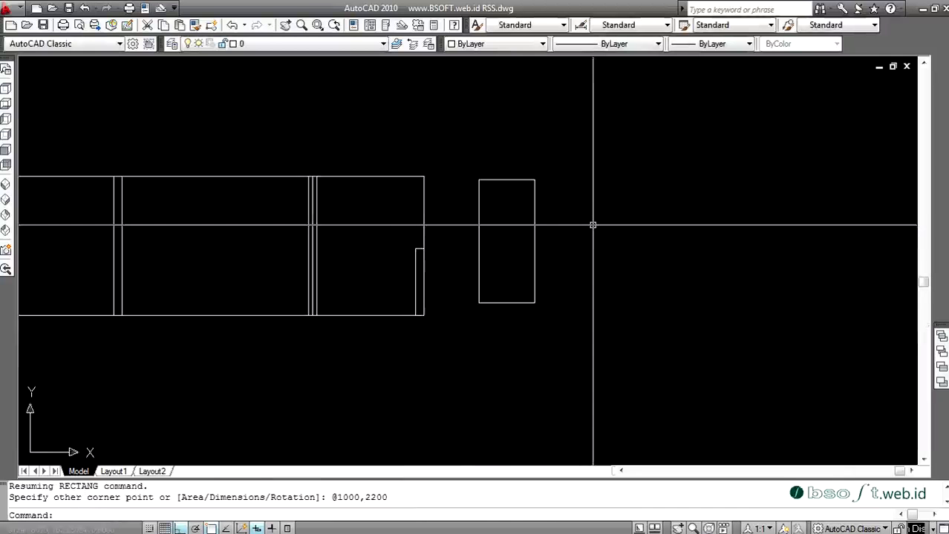
{"action": "type", "text": "CO"}
{"action": "key", "text": "Return"}
{"action": "left_click", "coordinate": [515, 253]}
{"action": "left_click", "coordinate": [515, 253]}
{"action": "left_click", "coordinate": [515, 253]}
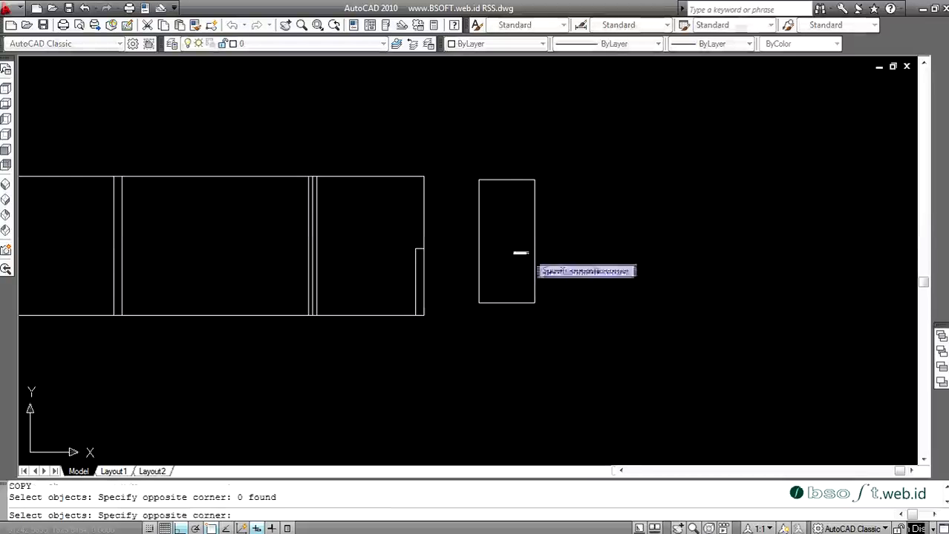
{"action": "left_click", "coordinate": [529, 253]}
{"action": "key", "text": "Return"}
{"action": "left_click", "coordinate": [513, 248]}
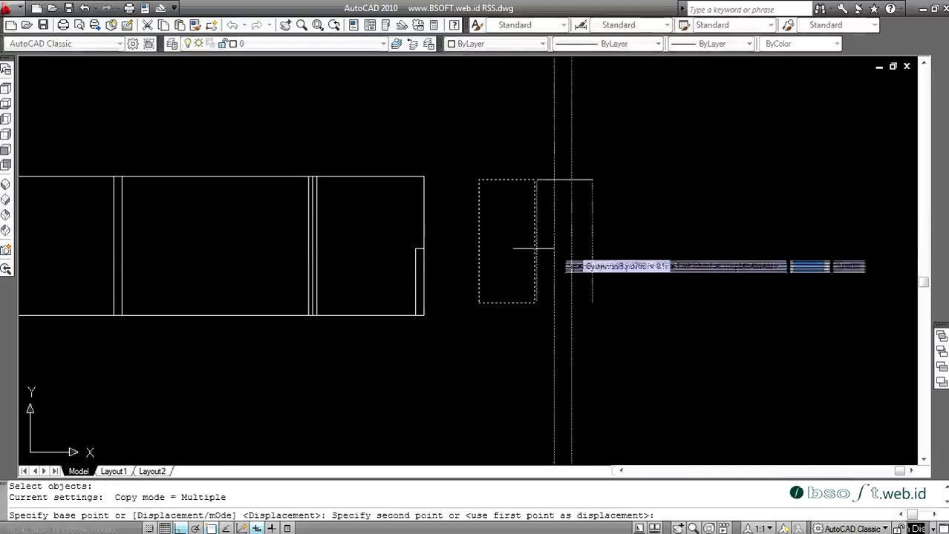
{"action": "left_click", "coordinate": [593, 248]}
{"action": "key", "text": "Escape"}
Step: Offset the copied rectangle 50 units to its inside
{"action": "type", "text": "O"}
{"action": "key", "text": "Return"}
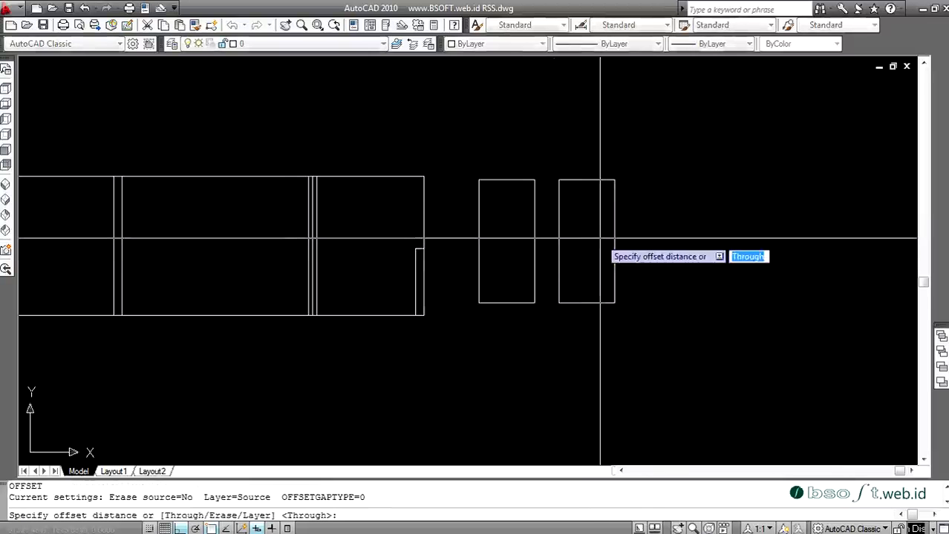
{"action": "type", "text": "50"}
{"action": "key", "text": "Return"}
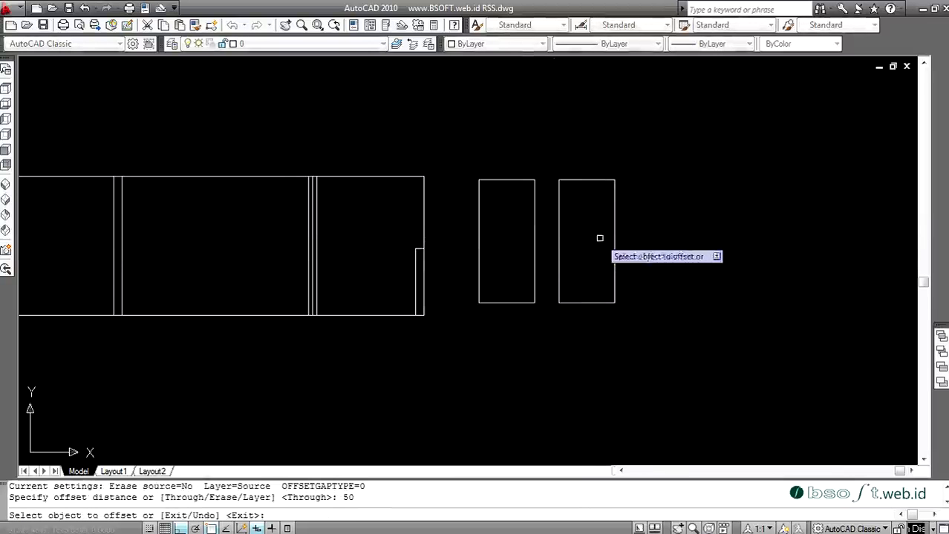
{"action": "left_click", "coordinate": [582, 180]}
{"action": "left_click", "coordinate": [582, 221]}
{"action": "key", "text": "Escape"}
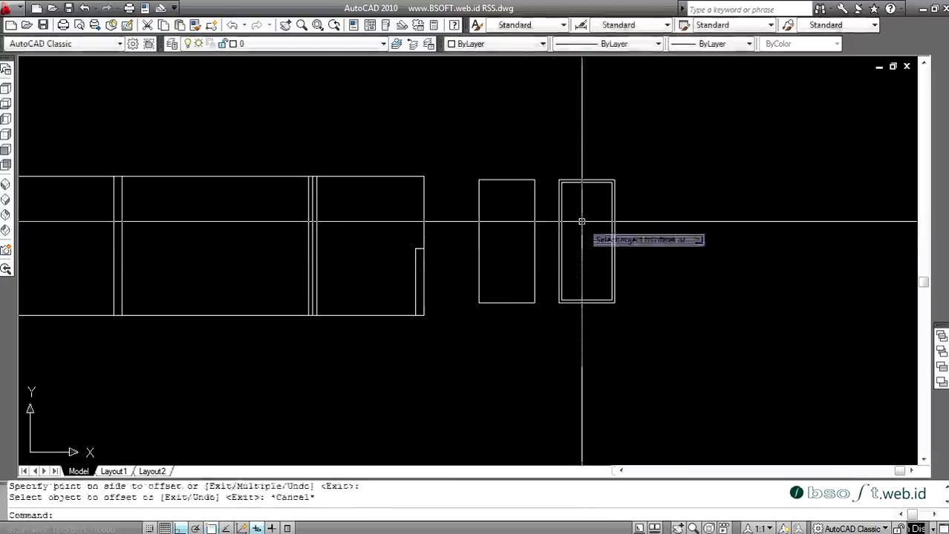
{"action": "key", "text": "Escape"}
Step: Explode the copied rectangle and its inner offset into separate lines
{"action": "type", "text": "X"}
{"action": "key", "text": "Return"}
{"action": "scroll", "coordinate": [584, 218], "scroll_direction": "up", "scroll_amount": 3}
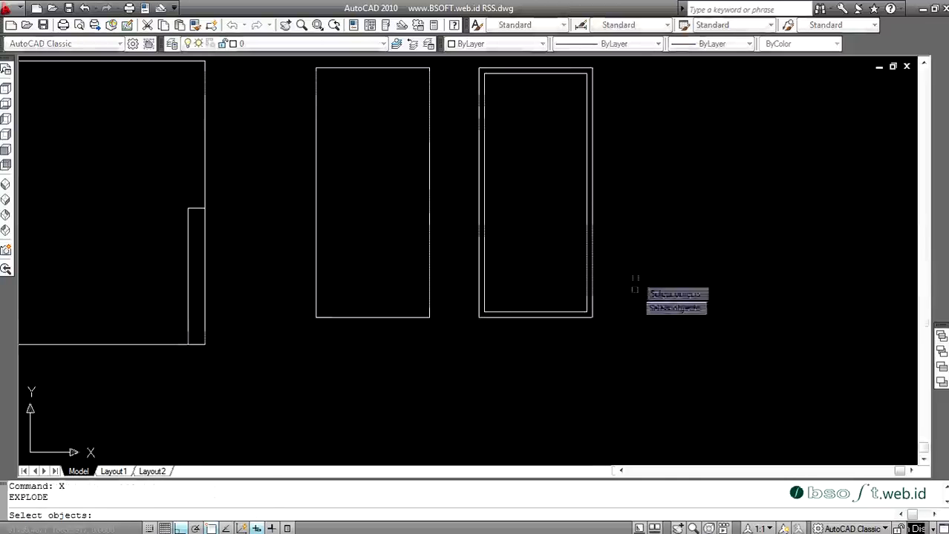
{"action": "left_click", "coordinate": [636, 270]}
{"action": "left_click", "coordinate": [479, 324]}
{"action": "key", "text": "Return"}
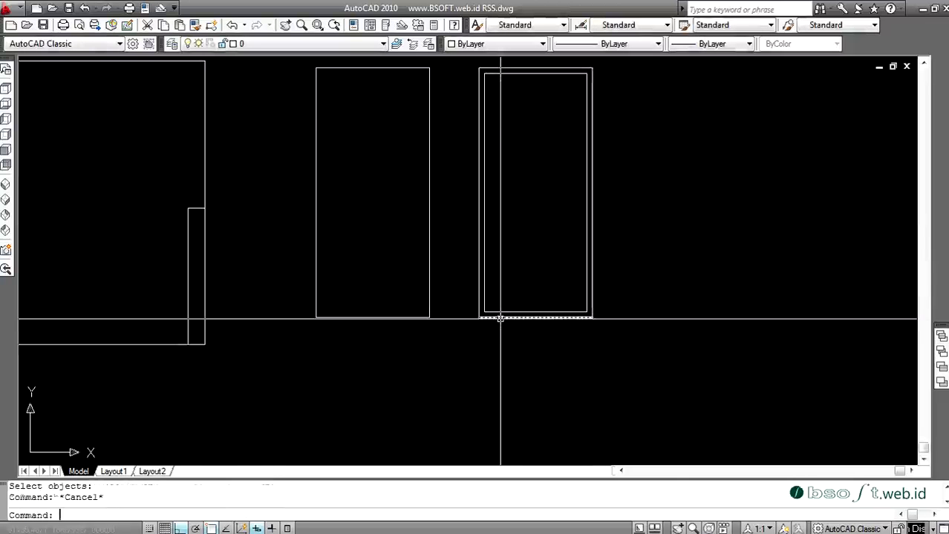
{"action": "key", "text": "Return"}
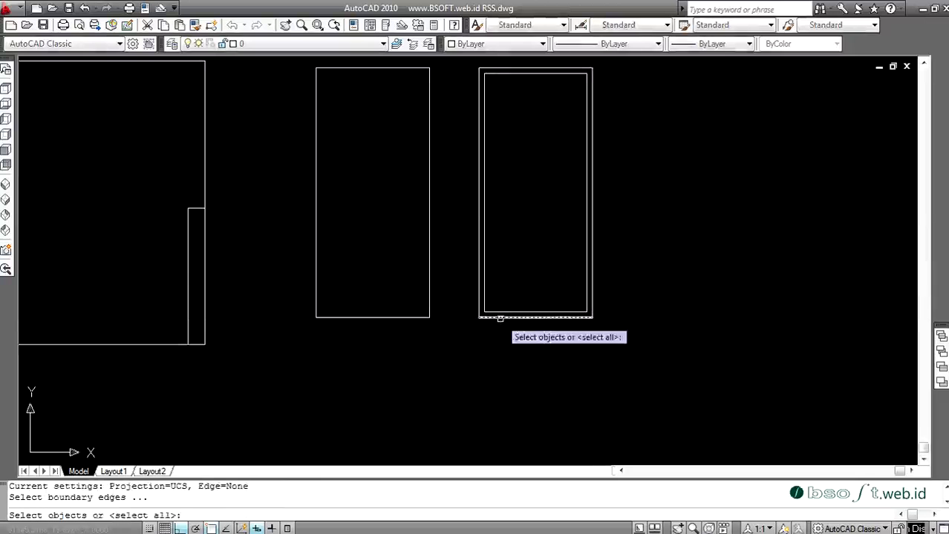
{"action": "left_click", "coordinate": [493, 317]}
{"action": "left_click", "coordinate": [485, 306]}
{"action": "key", "text": "Escape"}
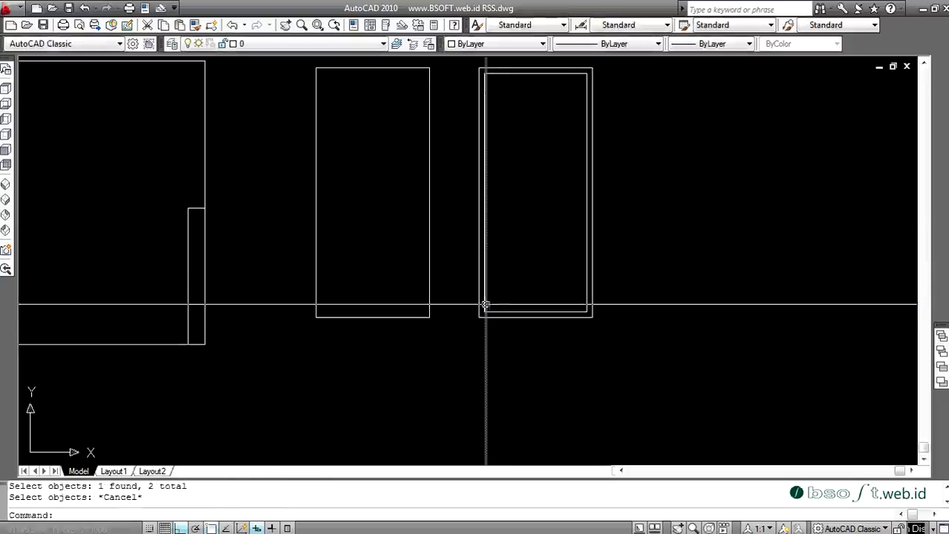
{"action": "key", "text": "Return"}
{"action": "key", "text": "Escape"}
{"action": "scroll", "coordinate": [484, 305], "scroll_direction": "up", "scroll_amount": 2}
{"action": "type", "text": "EX"}
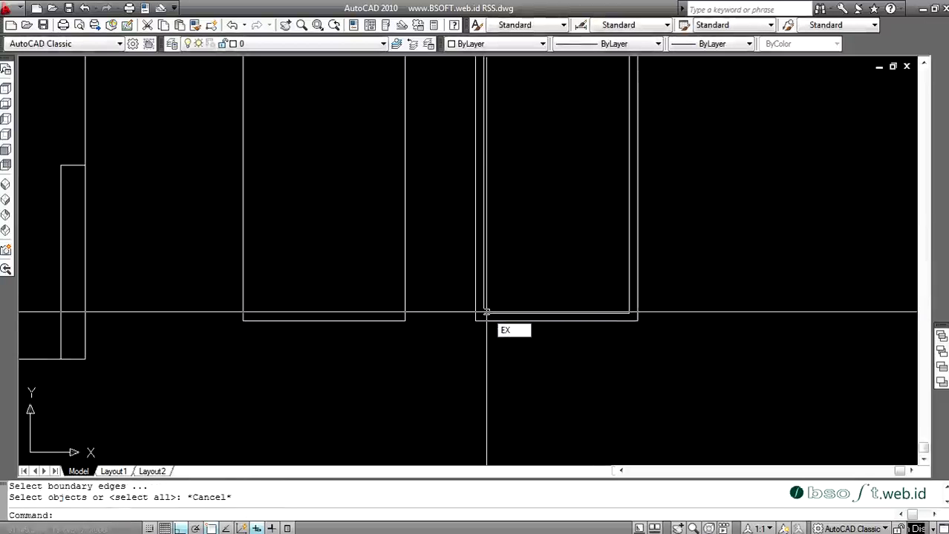
{"action": "type", "text": "T"}
{"action": "key", "text": "Return"}
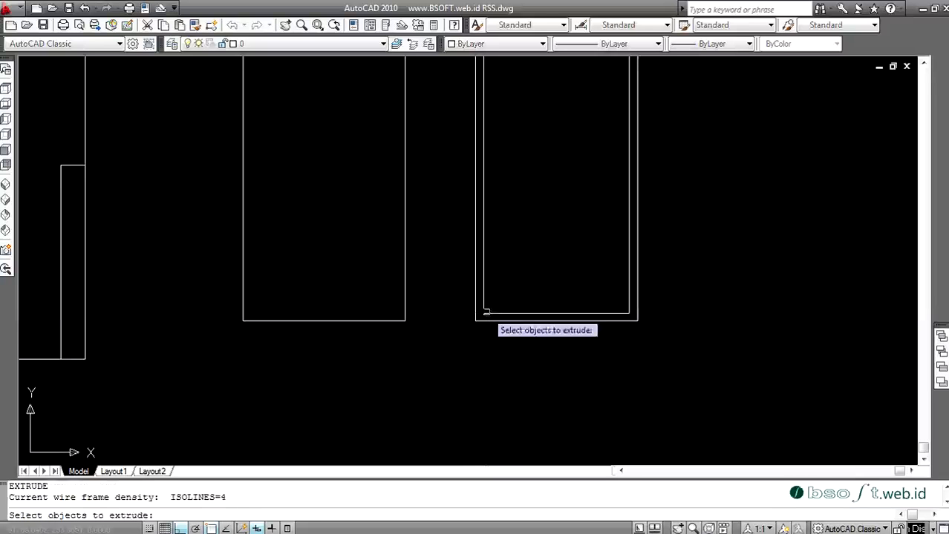
{"action": "scroll", "coordinate": [487, 318], "scroll_direction": "up", "scroll_amount": 2}
{"action": "key", "text": "Escape"}
{"action": "key", "text": "Escape"}
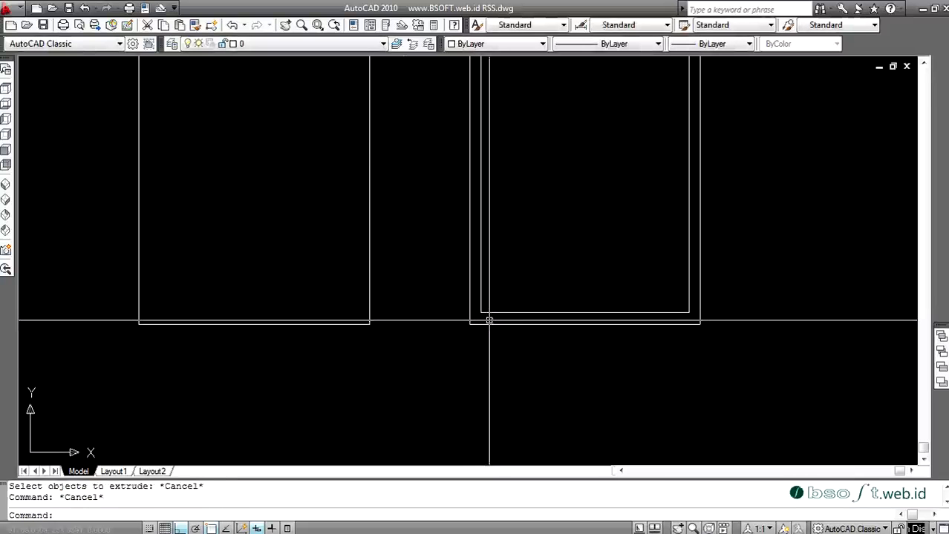
Step: Extend both inner vertical lines of the exploded door frame down to the outer bottom line
{"action": "type", "text": "EX"}
{"action": "key", "text": "Return"}
{"action": "left_click", "coordinate": [490, 320]}
{"action": "left_click", "coordinate": [487, 321]}
{"action": "left_click", "coordinate": [483, 324]}
{"action": "key", "text": "Return"}
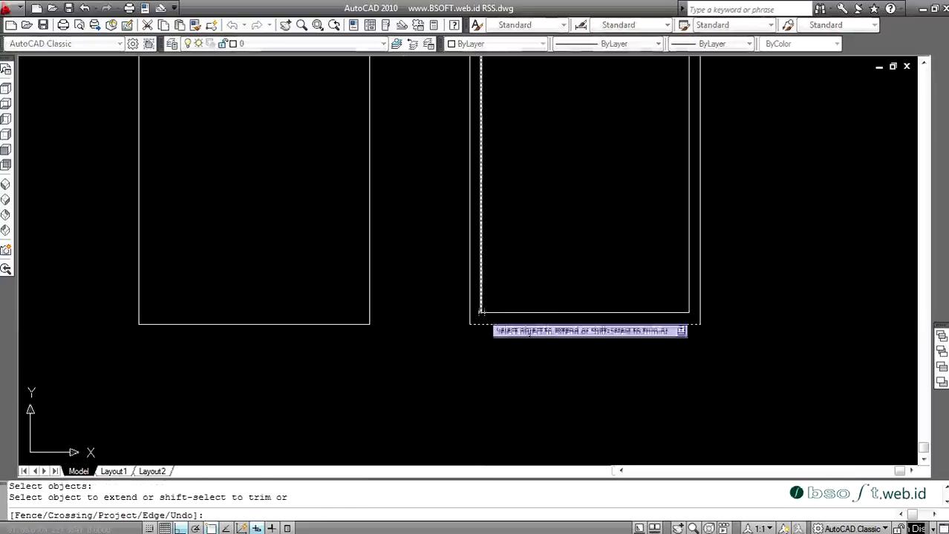
{"action": "left_click", "coordinate": [481, 308]}
{"action": "left_click", "coordinate": [683, 301]}
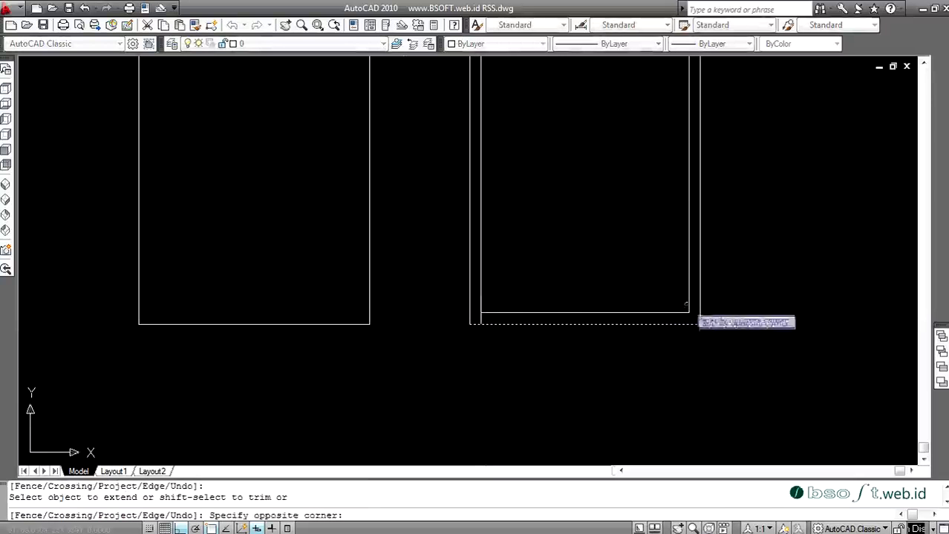
{"action": "left_click", "coordinate": [688, 309]}
{"action": "key", "text": "Escape"}
Step: Erase the inner horizontal line at the bottom of the door frame
{"action": "left_click", "coordinate": [639, 310]}
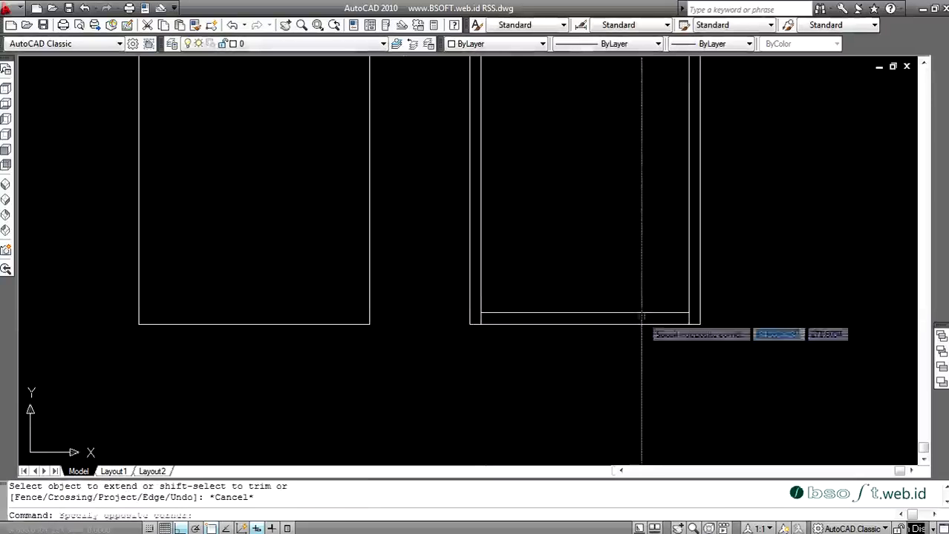
{"action": "left_click", "coordinate": [642, 306]}
{"action": "left_click", "coordinate": [641, 307]}
{"action": "left_click", "coordinate": [630, 316]}
{"action": "type", "text": "e"}
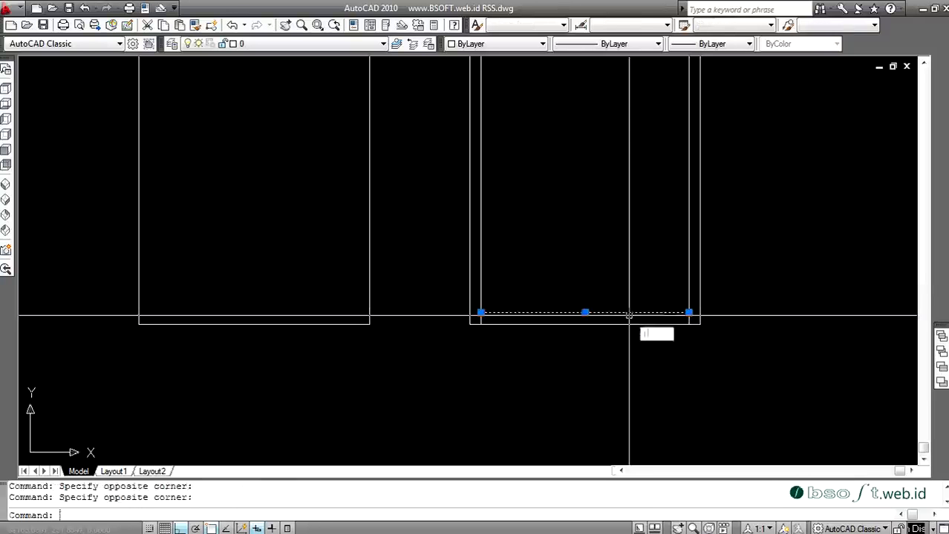
{"action": "key", "text": "Return"}
{"action": "key", "text": "Escape"}
Step: Trim the outer bottom line between the two inner verticals, leaving the door frame open at its base
{"action": "type", "text": "tr"}
{"action": "key", "text": "Return"}
{"action": "left_click", "coordinate": [749, 276]}
{"action": "left_click", "coordinate": [707, 306]}
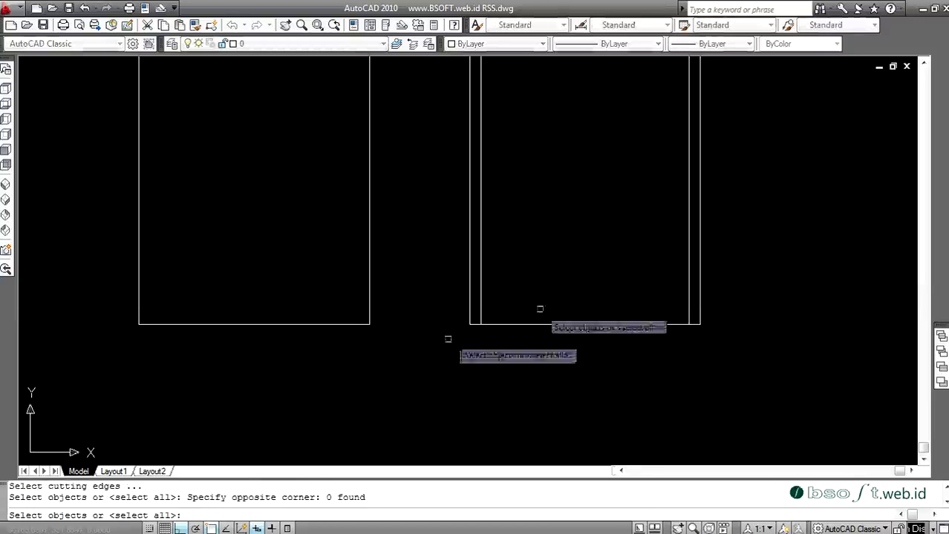
{"action": "left_click", "coordinate": [762, 249]}
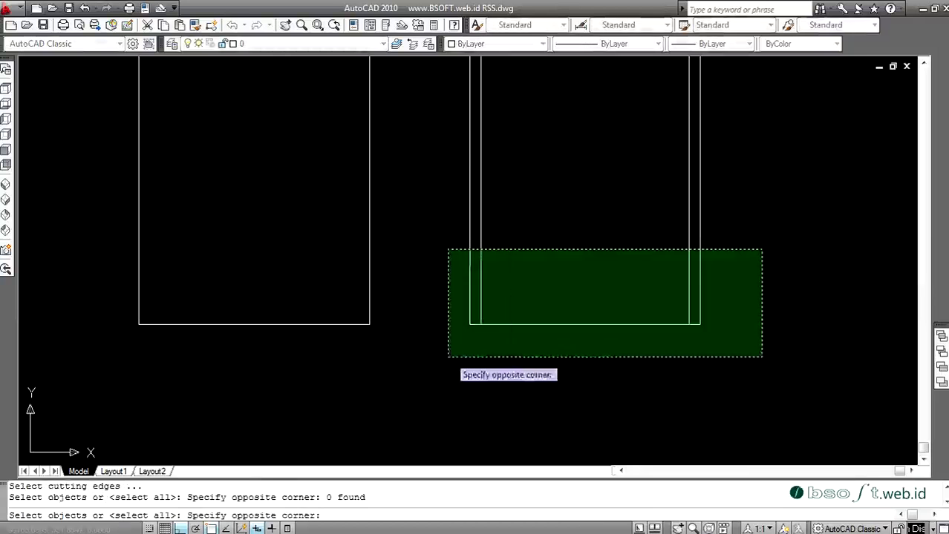
{"action": "left_click", "coordinate": [447, 357]}
{"action": "key", "text": "Return"}
{"action": "scroll", "coordinate": [502, 331], "scroll_direction": "down", "scroll_amount": 5}
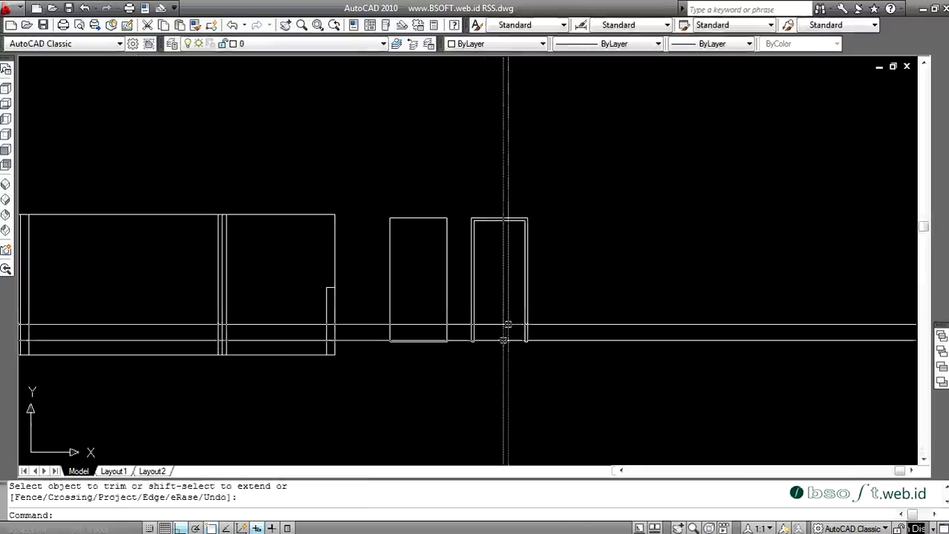
Step: Convert the lines of the open-bottomed door frame into a single region and check its properties
{"action": "key", "text": "Escape"}
{"action": "key", "text": "Escape"}
{"action": "type", "text": "REG"}
{"action": "key", "text": "Return"}
{"action": "left_click", "coordinate": [555, 185]}
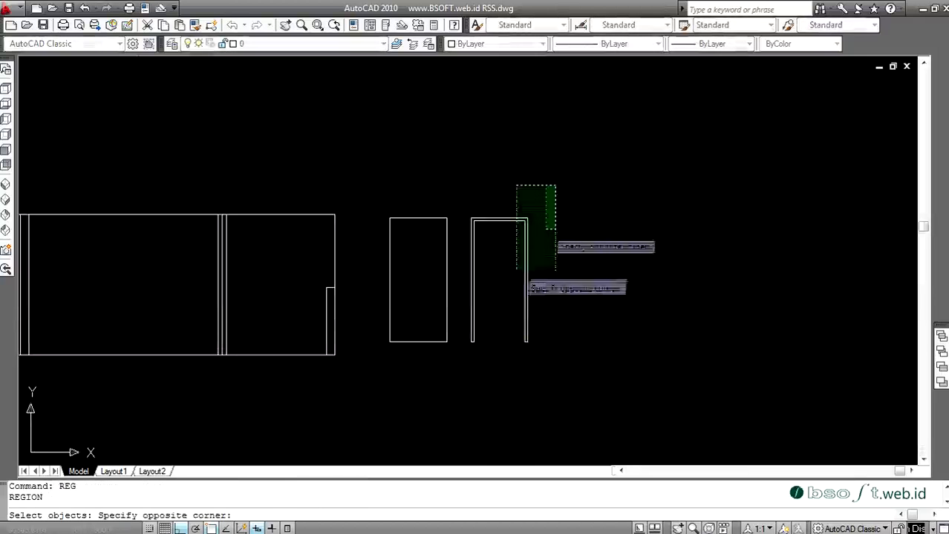
{"action": "left_click", "coordinate": [455, 378]}
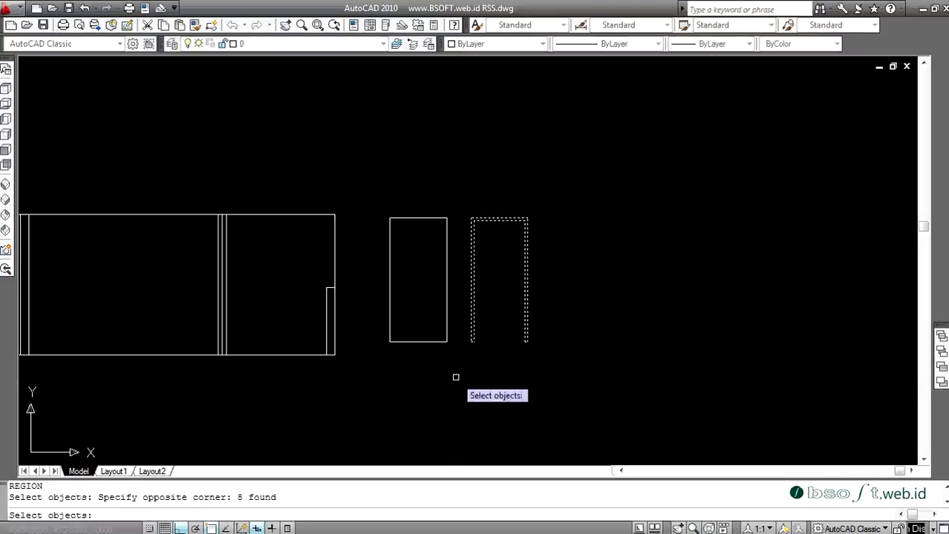
{"action": "key", "text": "Return"}
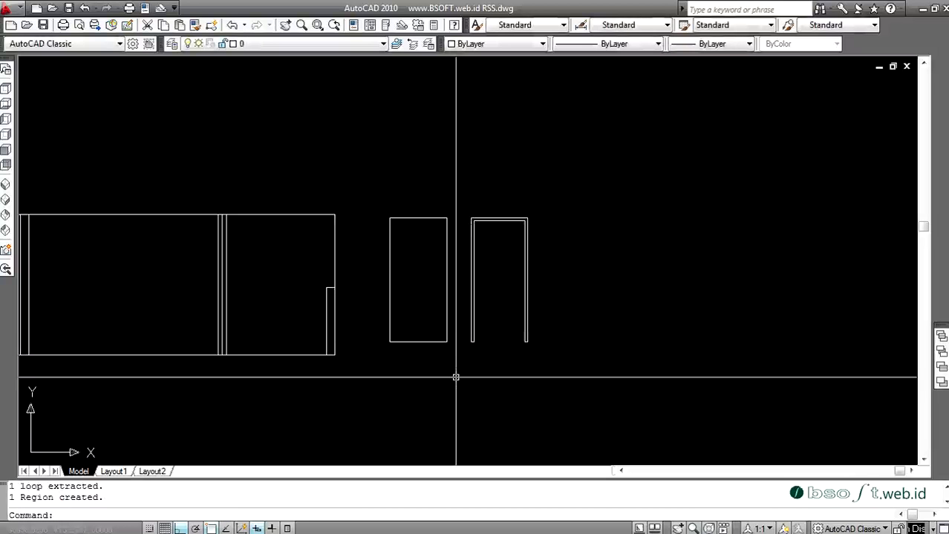
{"action": "double_click", "coordinate": [524, 221]}
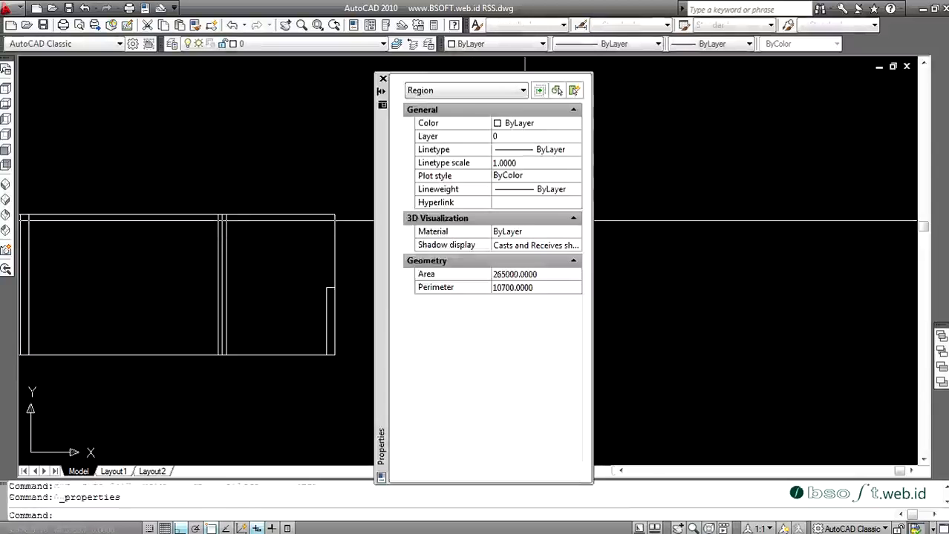
{"action": "left_click", "coordinate": [383, 79]}
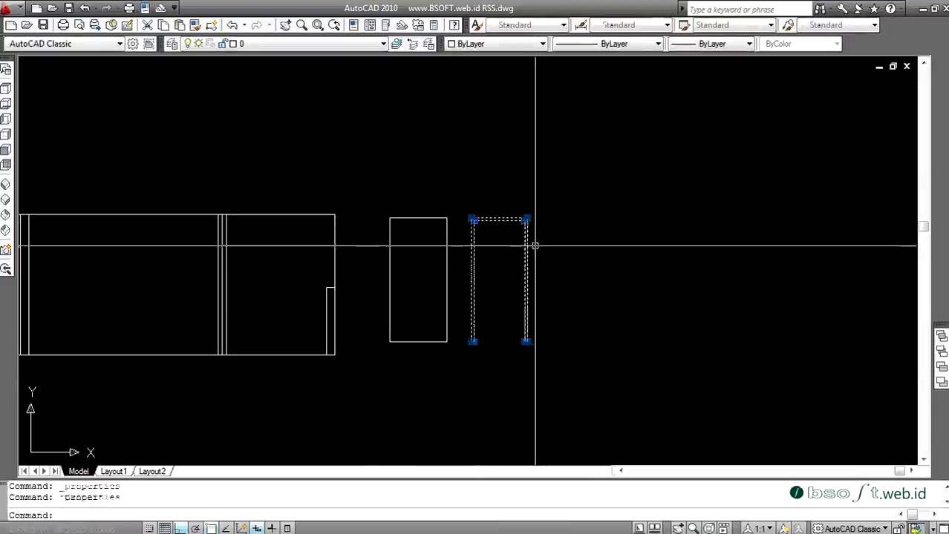
{"action": "key", "text": "Escape"}
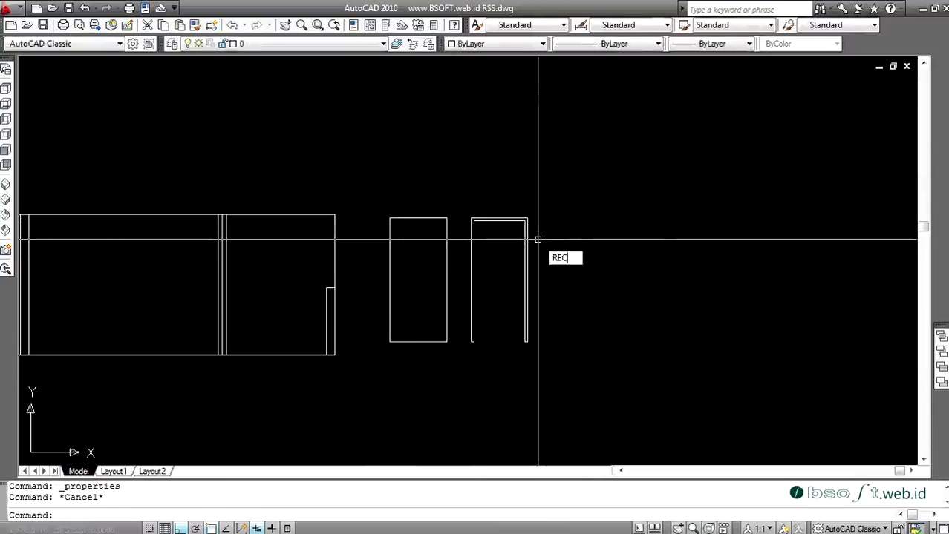
Step: Draw a rectangle filling the door frame's opening, from its inner upper-left corner to the foot of the right jamb
{"action": "type", "text": "REC"}
{"action": "key", "text": "Return"}
{"action": "left_click", "coordinate": [472, 219]}
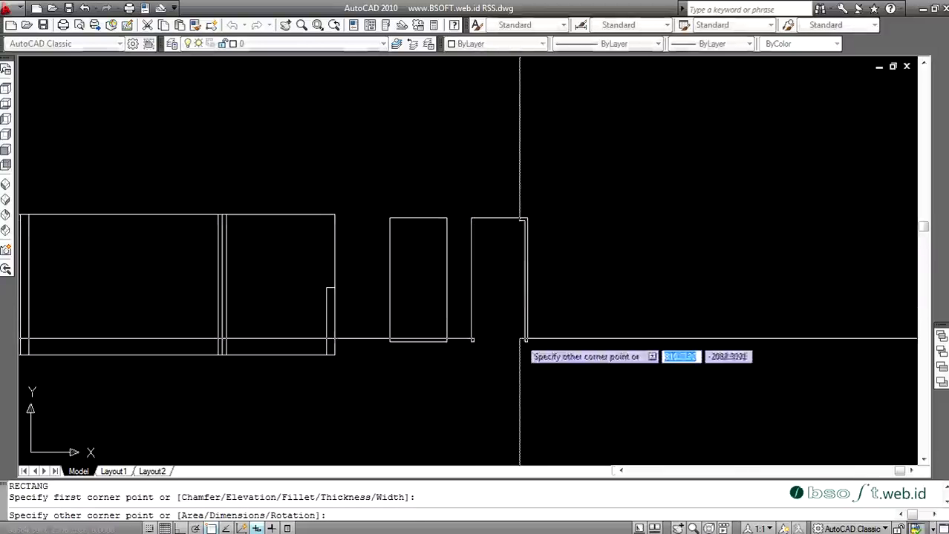
{"action": "scroll", "coordinate": [524, 342], "scroll_direction": "up", "scroll_amount": 5}
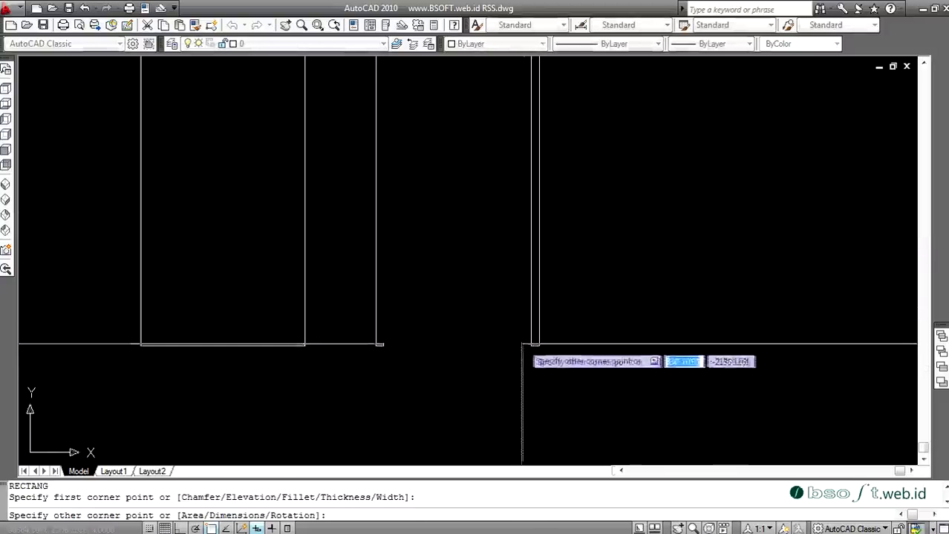
{"action": "scroll", "coordinate": [527, 346], "scroll_direction": "down", "scroll_amount": 4}
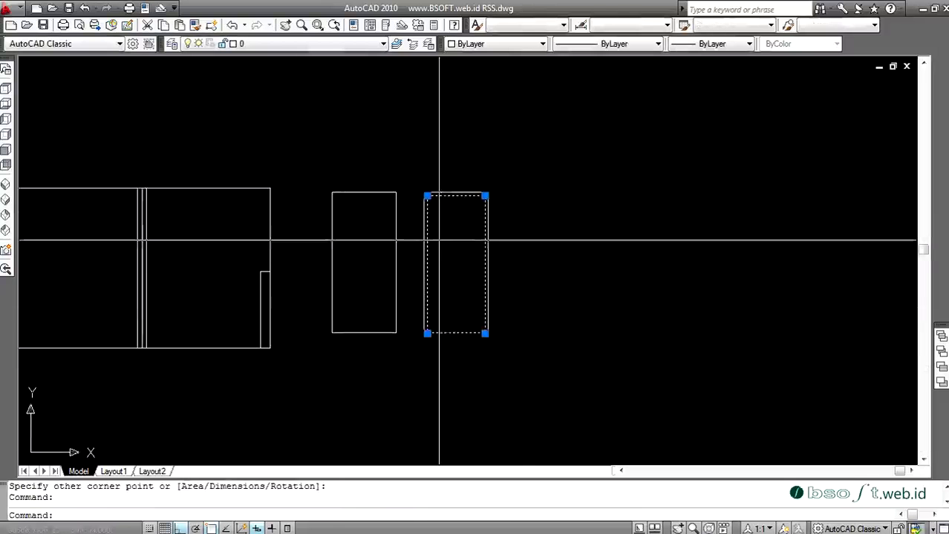
{"action": "scroll", "coordinate": [459, 220], "scroll_direction": "up", "scroll_amount": 2}
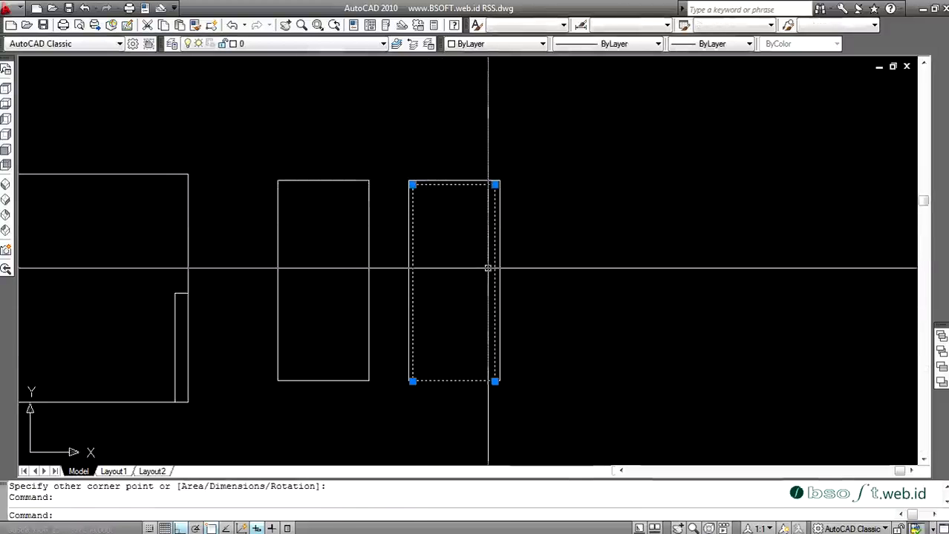
Step: Move the new door leaf rectangle out of the frame into the empty space on its right
{"action": "type", "text": "m"}
{"action": "key", "text": "Return"}
{"action": "left_click", "coordinate": [461, 269]}
{"action": "left_click", "coordinate": [582, 267]}
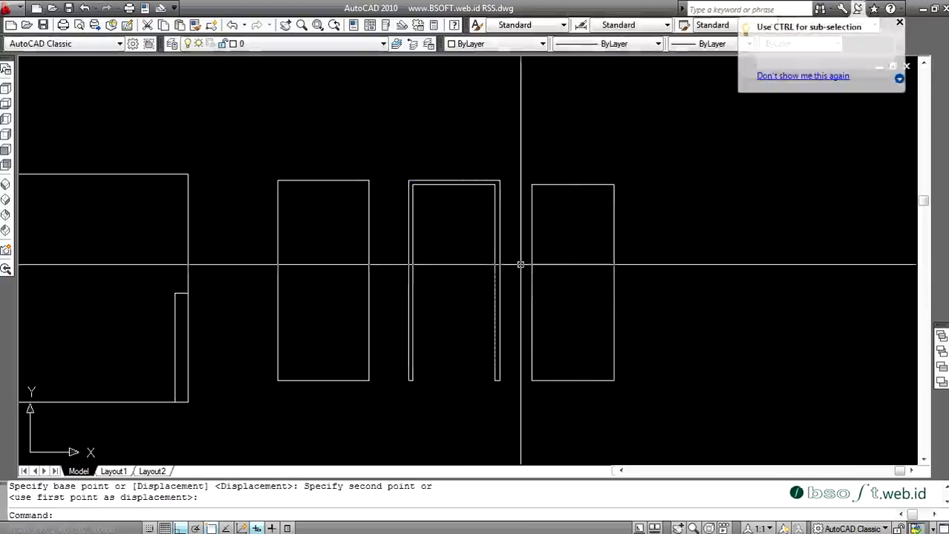
Step: Shift the door leaf rectangle slightly farther right to widen the gap to the door frame
{"action": "type", "text": "m"}
{"action": "key", "text": "Return"}
{"action": "left_click", "coordinate": [622, 263]}
{"action": "left_click", "coordinate": [569, 274]}
{"action": "key", "text": "Return"}
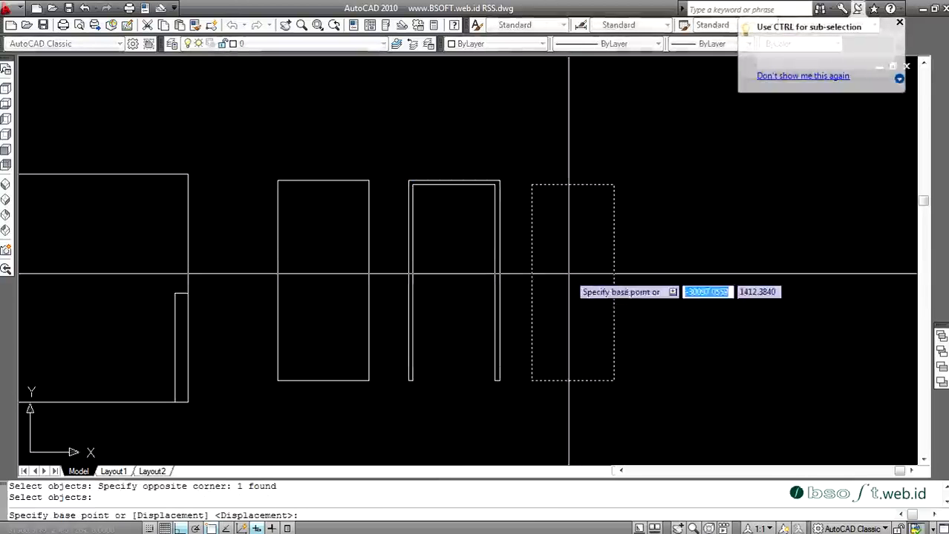
{"action": "left_click", "coordinate": [584, 274]}
{"action": "left_click", "coordinate": [596, 274]}
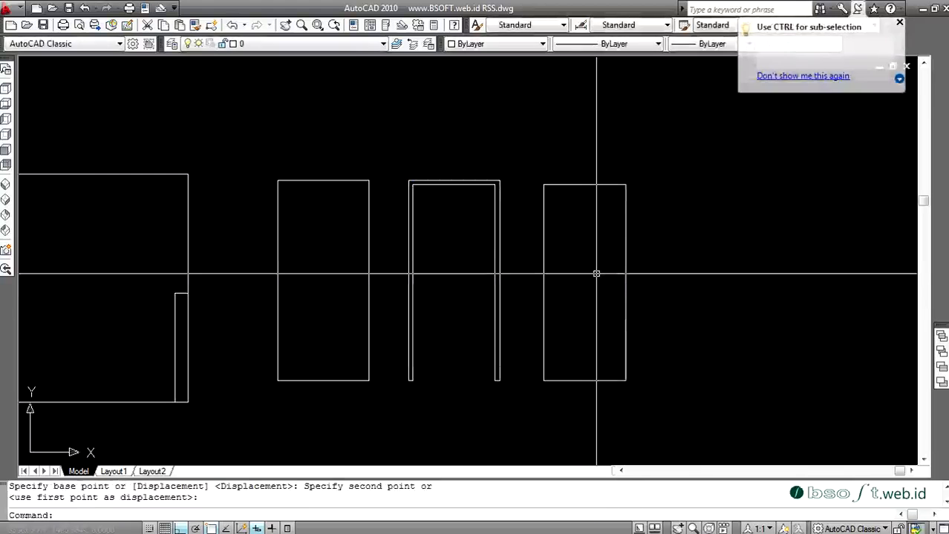
Step: Offset the door leaf rectangle 400 inward to form the narrow inner panel outline
{"action": "type", "text": "o"}
{"action": "key", "text": "Return"}
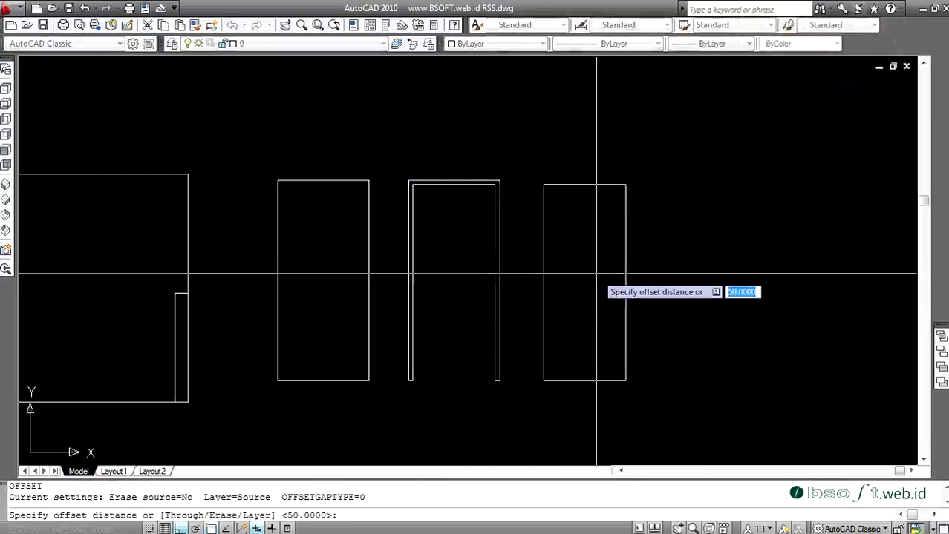
{"action": "key", "text": "Return"}
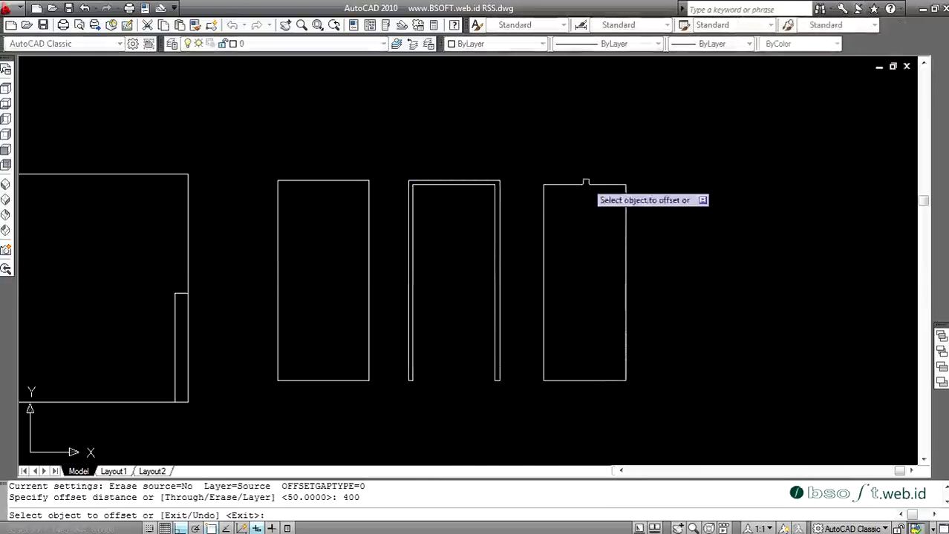
{"action": "left_click", "coordinate": [585, 183]}
{"action": "left_click", "coordinate": [582, 260]}
{"action": "key", "text": "Return"}
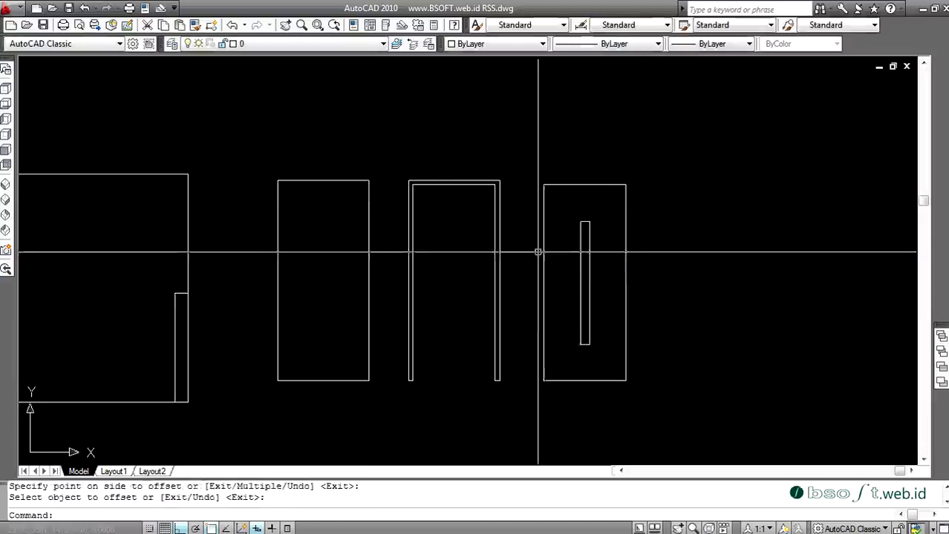
{"action": "key", "text": "Escape"}
{"action": "key", "text": "Escape"}
{"action": "scroll", "coordinate": [537, 253], "scroll_direction": "down", "scroll_amount": 3}
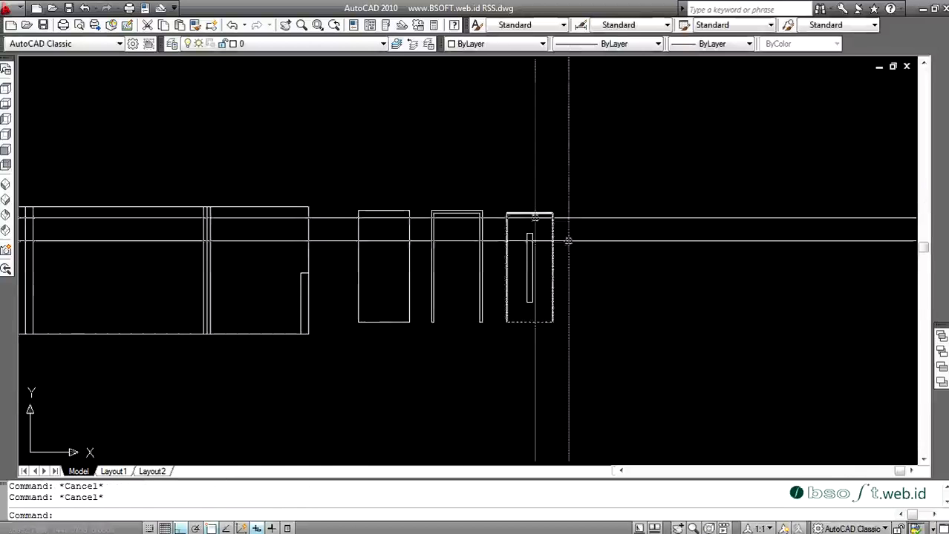
{"action": "left_click", "coordinate": [432, 275]}
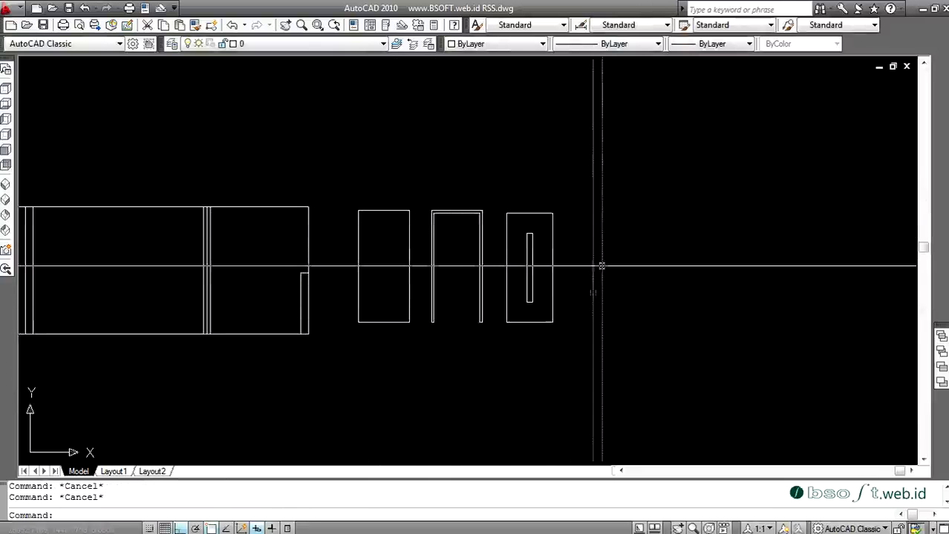
{"action": "scroll", "coordinate": [601, 264], "scroll_direction": "up", "scroll_amount": 2}
{"action": "scroll", "coordinate": [584, 271], "scroll_direction": "down", "scroll_amount": 3}
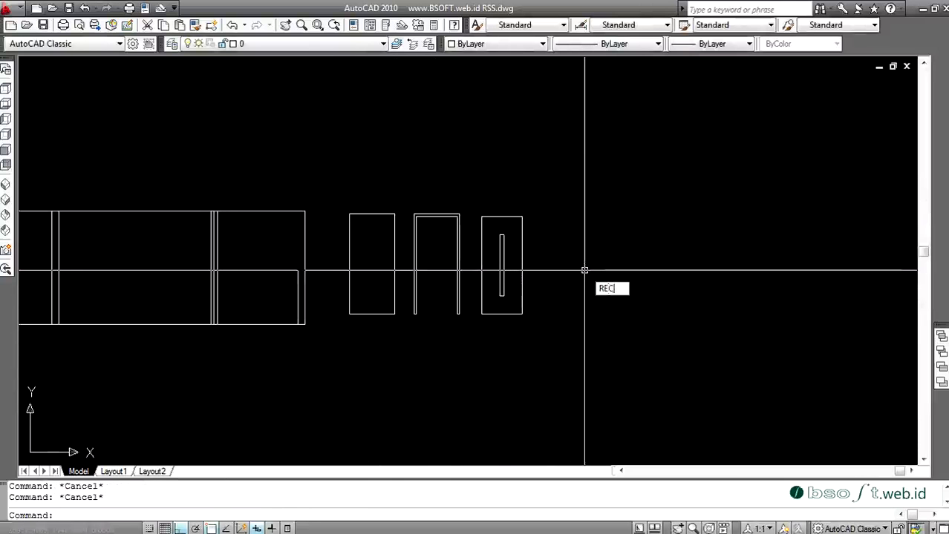
{"action": "key", "text": "Return"}
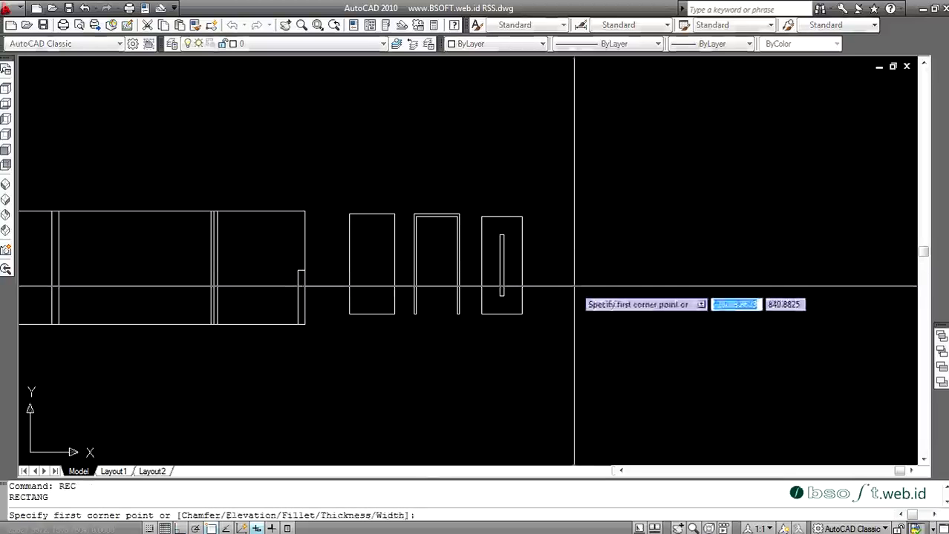
{"action": "left_click", "coordinate": [570, 285]}
{"action": "key", "text": "F8"}
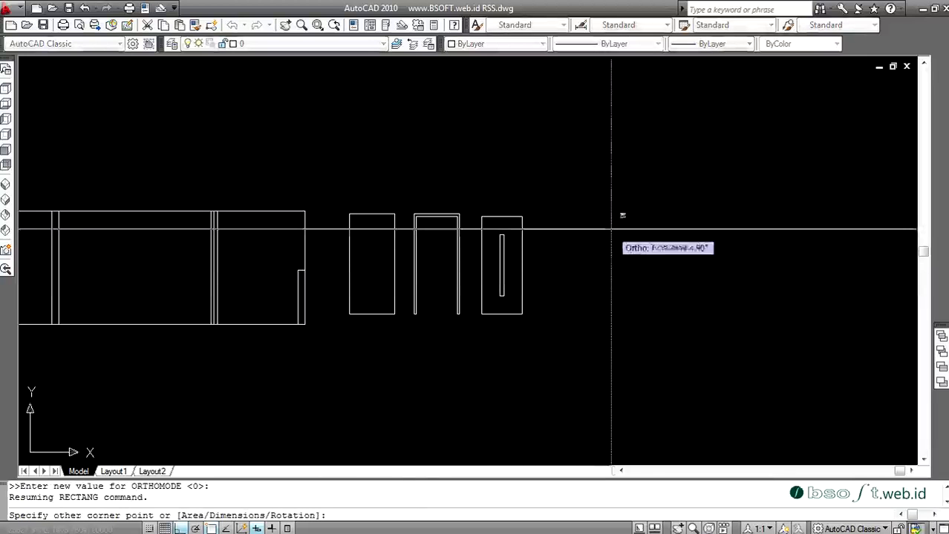
{"action": "key", "text": "Escape"}
{"action": "type", "text": "REC"}
{"action": "key", "text": "Return"}
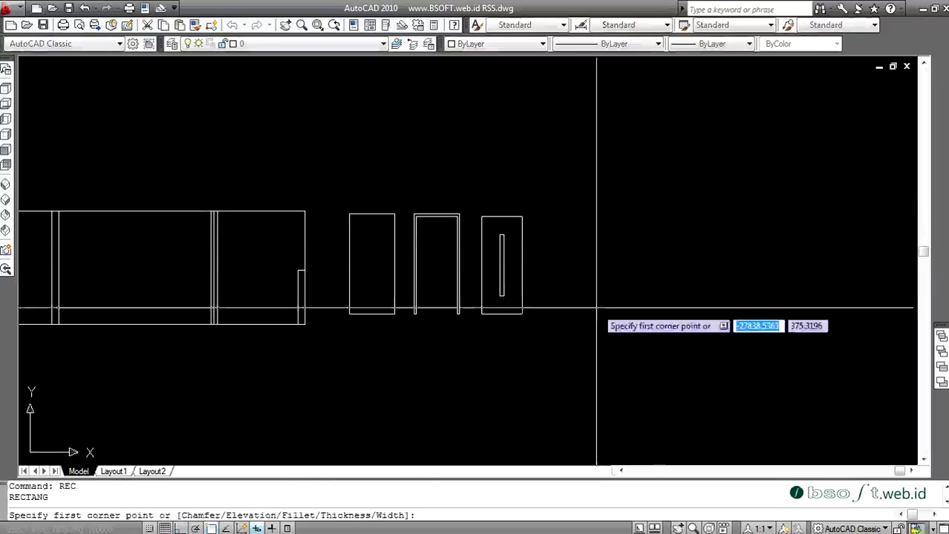
{"action": "left_click", "coordinate": [596, 315]}
{"action": "key", "text": "Escape"}
{"action": "left_click", "coordinate": [606, 299]}
{"action": "left_click", "coordinate": [590, 325]}
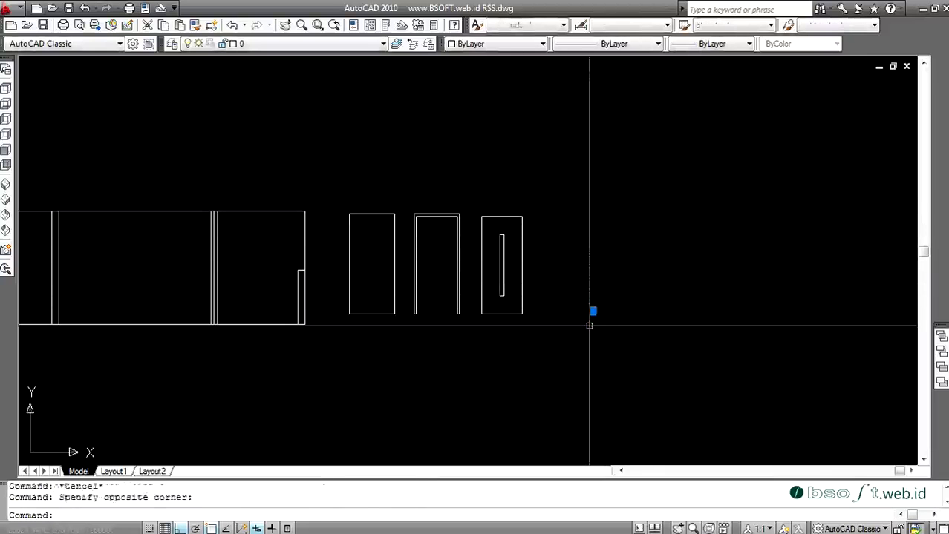
Step: Draw an 800 by 1500 rectangle in the empty space to the right of the door leaf
{"action": "type", "text": "REC"}
{"action": "key", "text": "Return"}
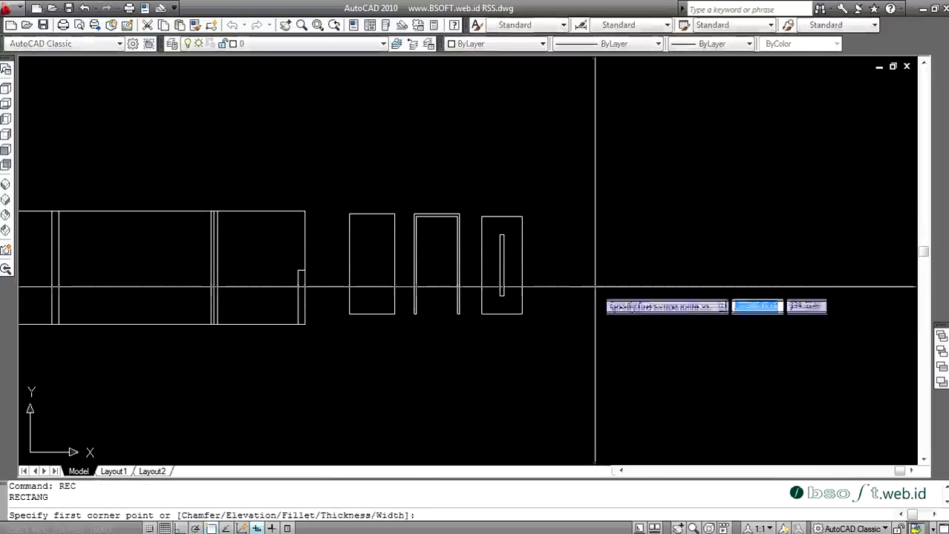
{"action": "left_click", "coordinate": [595, 286]}
{"action": "key", "text": "shift"}
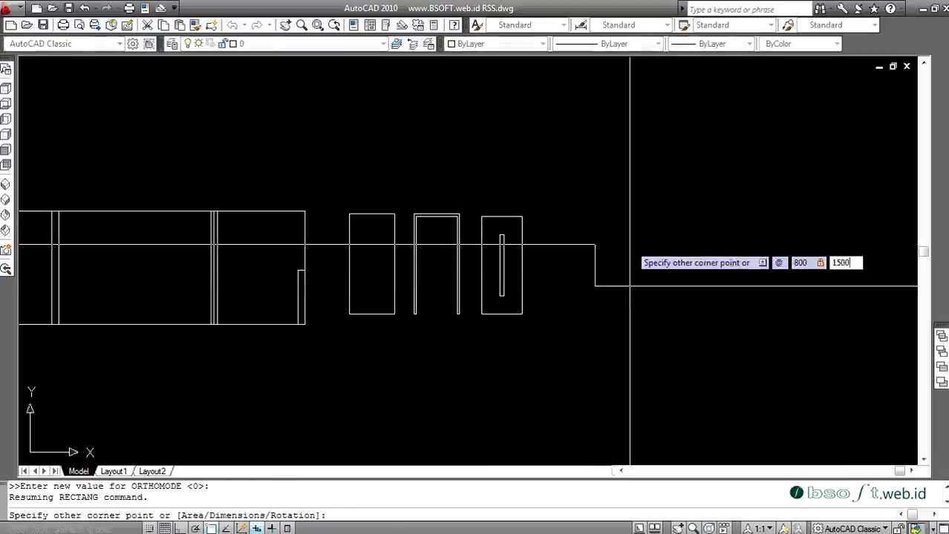
{"action": "key", "text": "Return"}
{"action": "scroll", "coordinate": [622, 279], "scroll_direction": "up", "scroll_amount": 3}
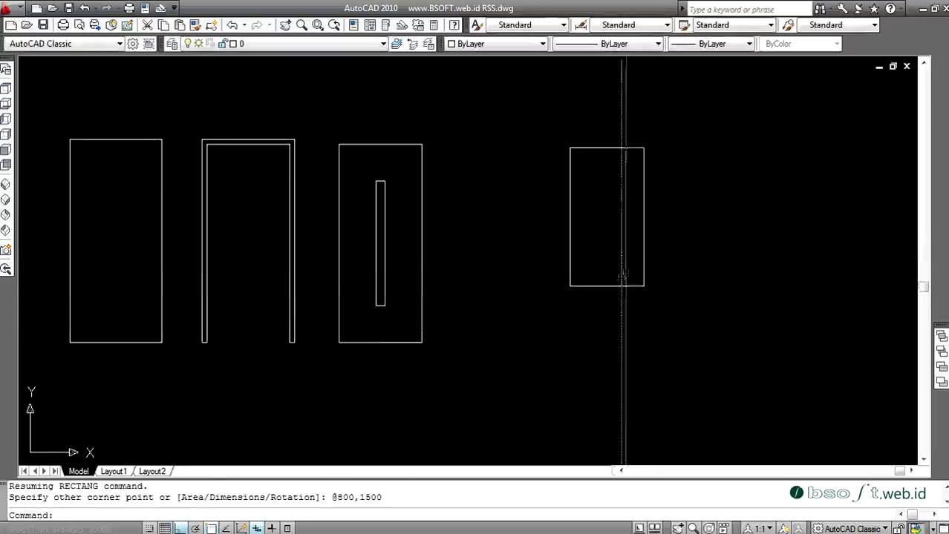
{"action": "scroll", "coordinate": [654, 212], "scroll_direction": "down", "scroll_amount": 2}
{"action": "scroll", "coordinate": [657, 213], "scroll_direction": "up", "scroll_amount": 1}
{"action": "type", "text": "o"}
{"action": "key", "text": "Return"}
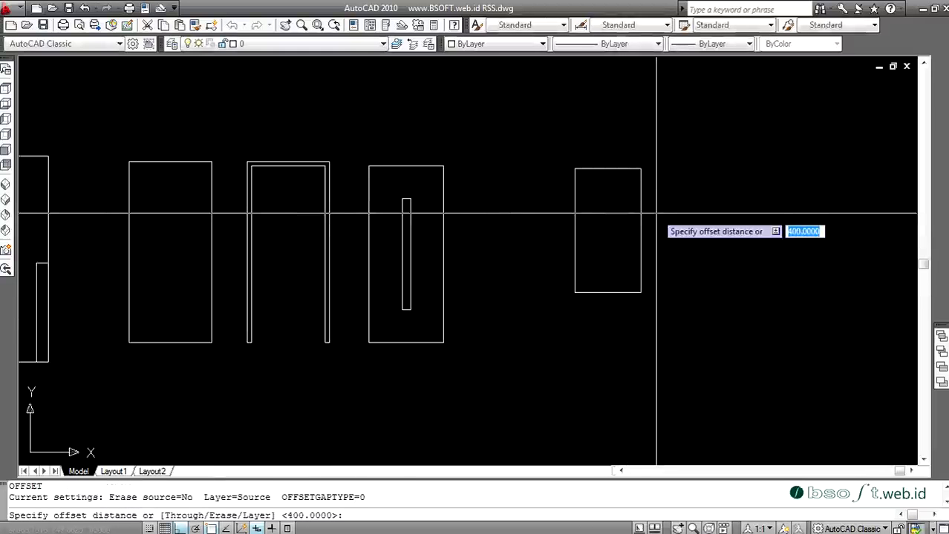
{"action": "key", "text": "Escape"}
Step: Copy the 800 by 1500 rectangle horizontally to the right, leaving a small gap between the two
{"action": "type", "text": "C"}
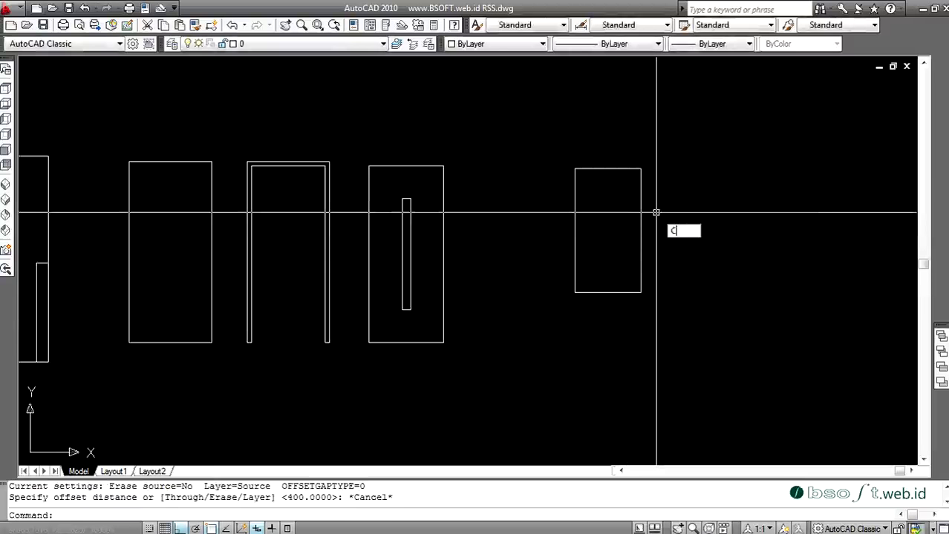
{"action": "type", "text": "O"}
{"action": "key", "text": "Return"}
{"action": "left_click", "coordinate": [656, 212]}
{"action": "left_click", "coordinate": [629, 226]}
{"action": "scroll", "coordinate": [505, 259], "scroll_direction": "down", "scroll_amount": 1}
{"action": "key", "text": "Return"}
{"action": "left_click", "coordinate": [557, 304]}
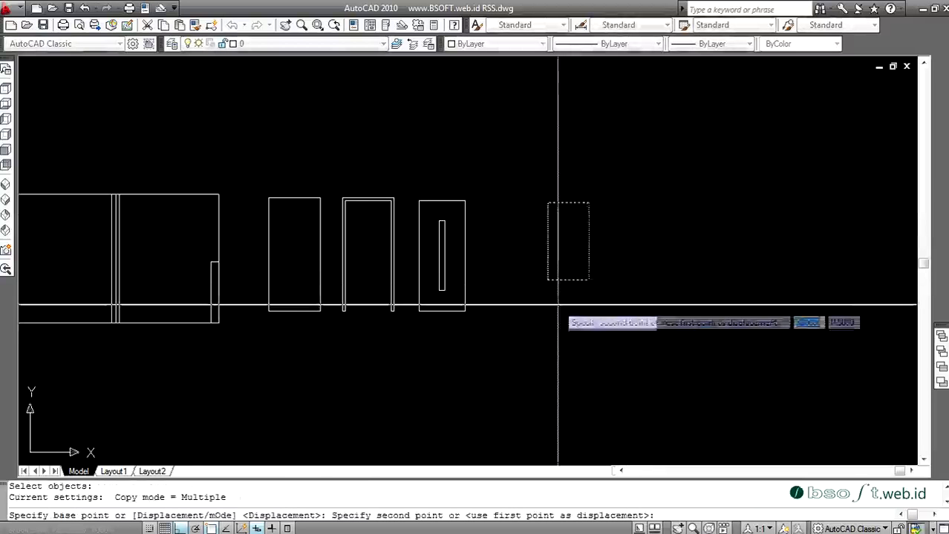
{"action": "left_click", "coordinate": [615, 304]}
{"action": "key", "text": "Return"}
{"action": "scroll", "coordinate": [643, 249], "scroll_direction": "up", "scroll_amount": 2}
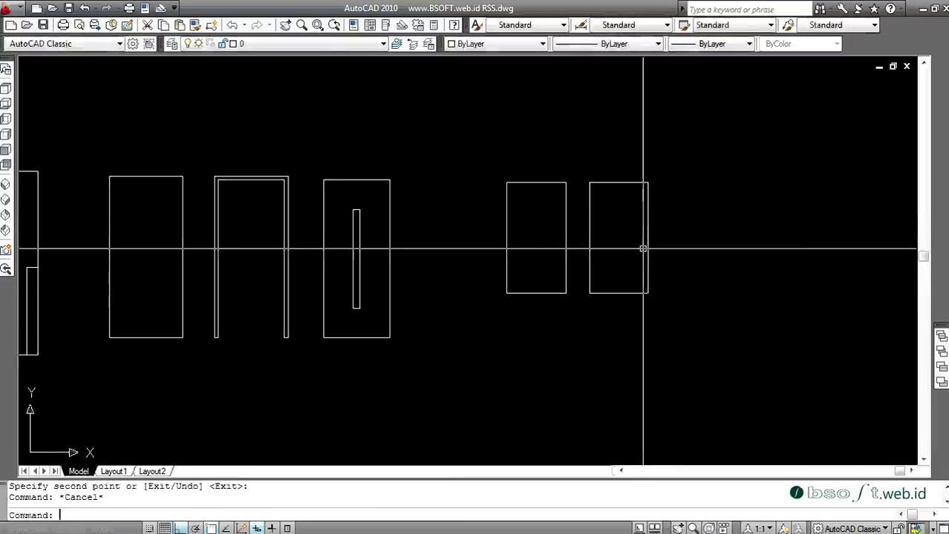
Step: Offset the copied 800 by 1500 rectangle 50 inward
{"action": "type", "text": "O"}
{"action": "key", "text": "Return"}
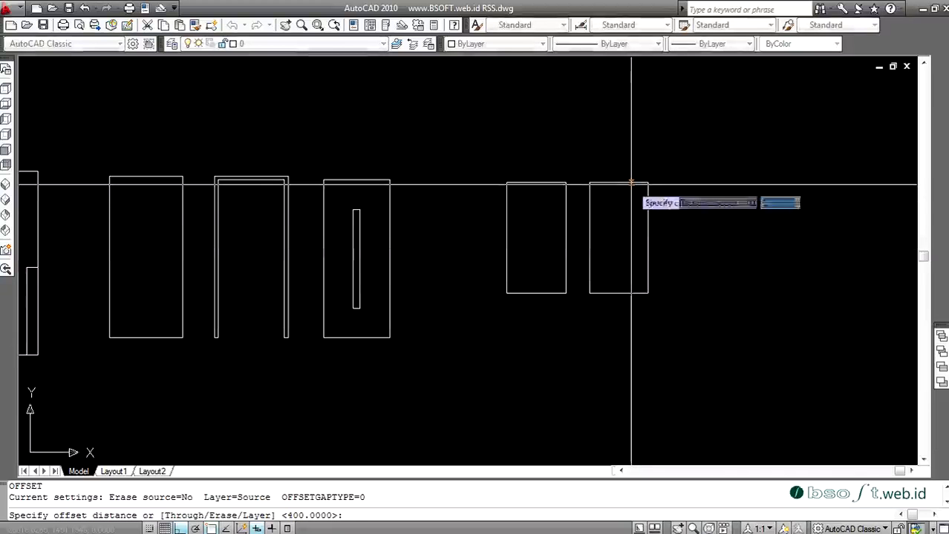
{"action": "key", "text": "Return"}
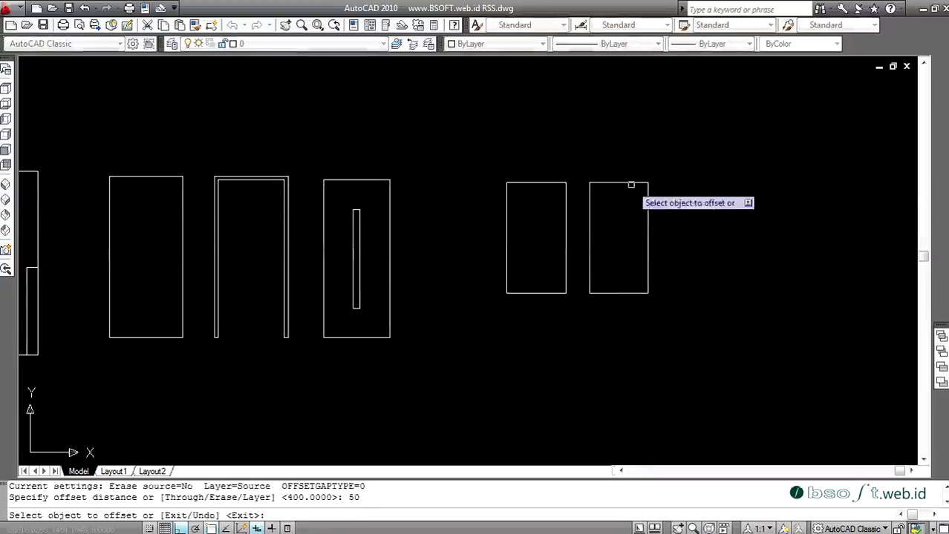
{"action": "left_click", "coordinate": [630, 185]}
{"action": "left_click", "coordinate": [627, 207]}
{"action": "key", "text": "Escape"}
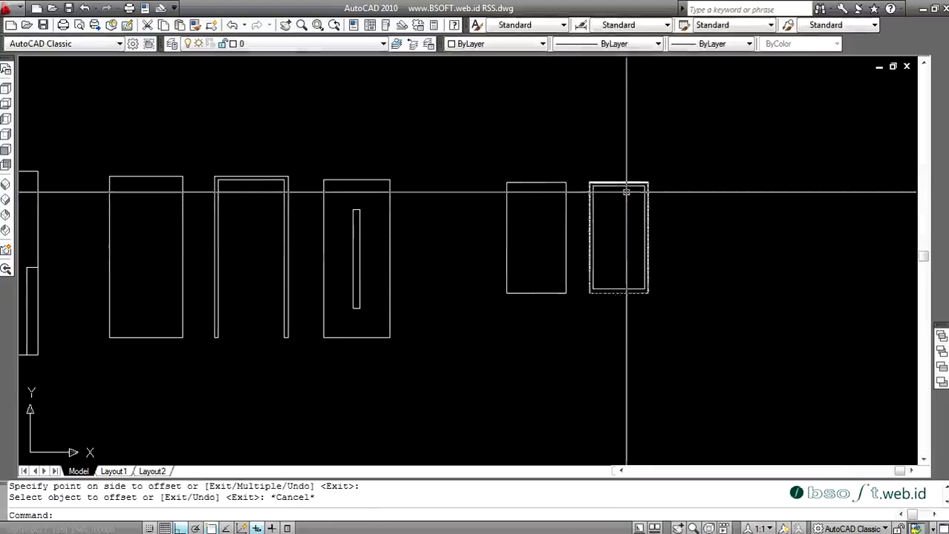
Step: Trace a rectangle over the inner outline of the window frame
{"action": "scroll", "coordinate": [680, 205], "scroll_direction": "up", "scroll_amount": 2}
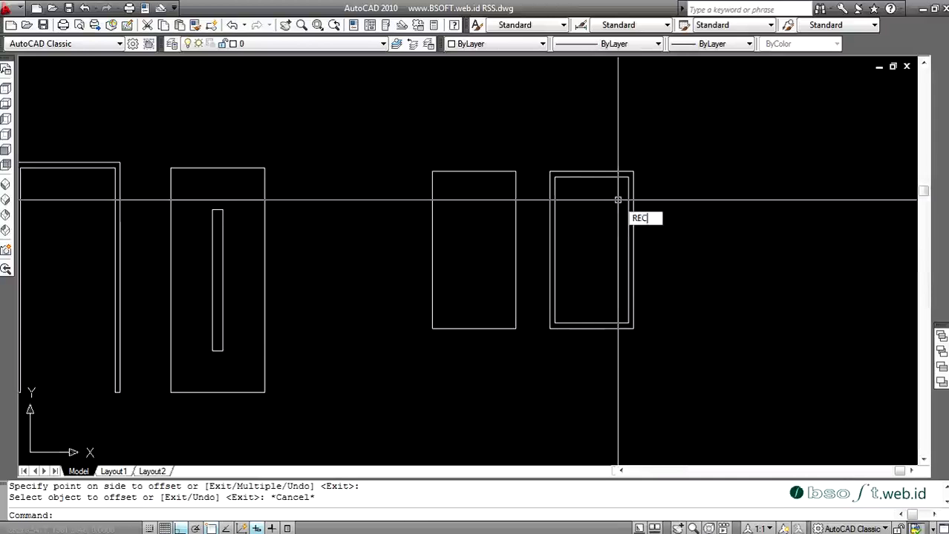
{"action": "key", "text": "Return"}
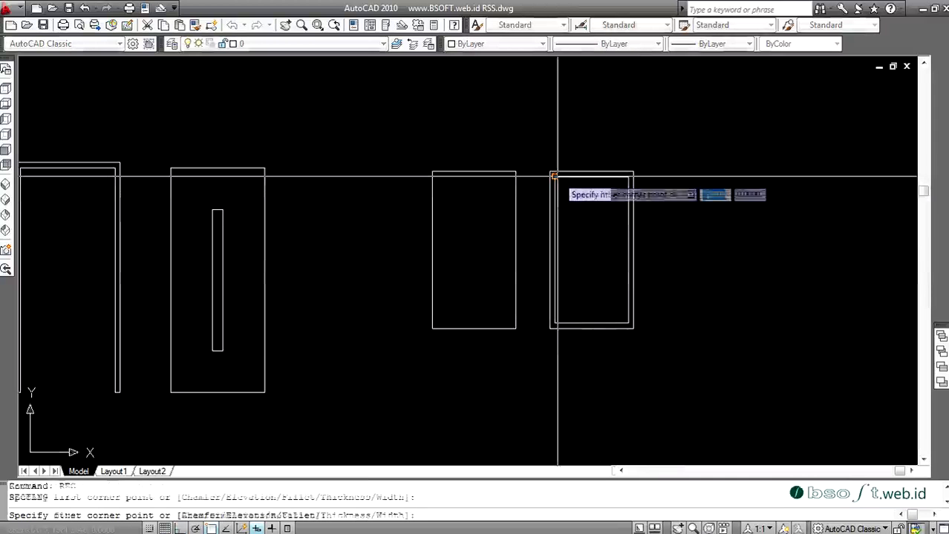
{"action": "left_click", "coordinate": [554, 175]}
{"action": "left_click", "coordinate": [628, 321]}
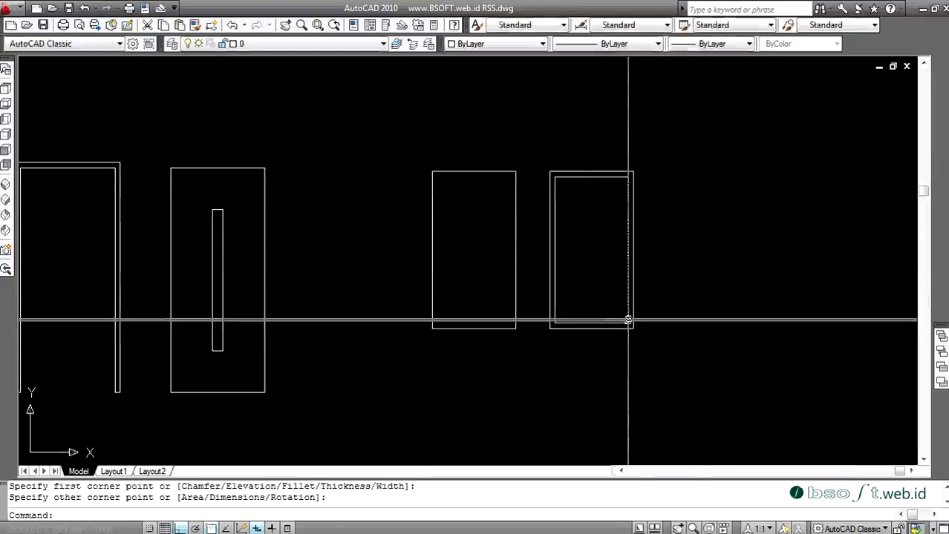
Step: Move the traced rectangle horizontally into the empty space to the right of the window frame
{"action": "double_click", "coordinate": [628, 320]}
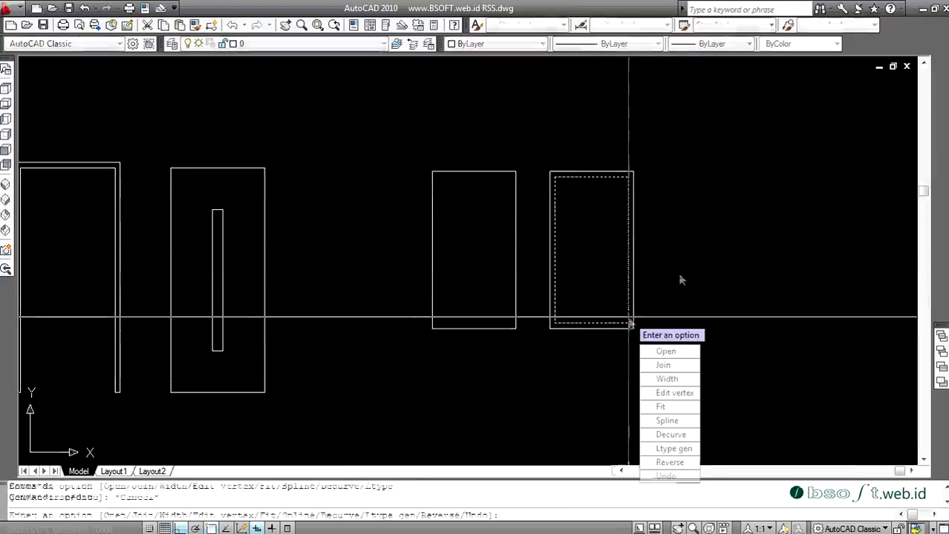
{"action": "key", "text": "Escape"}
{"action": "key", "text": "Escape"}
{"action": "type", "text": "m"}
{"action": "key", "text": "Return"}
{"action": "left_click", "coordinate": [628, 321]}
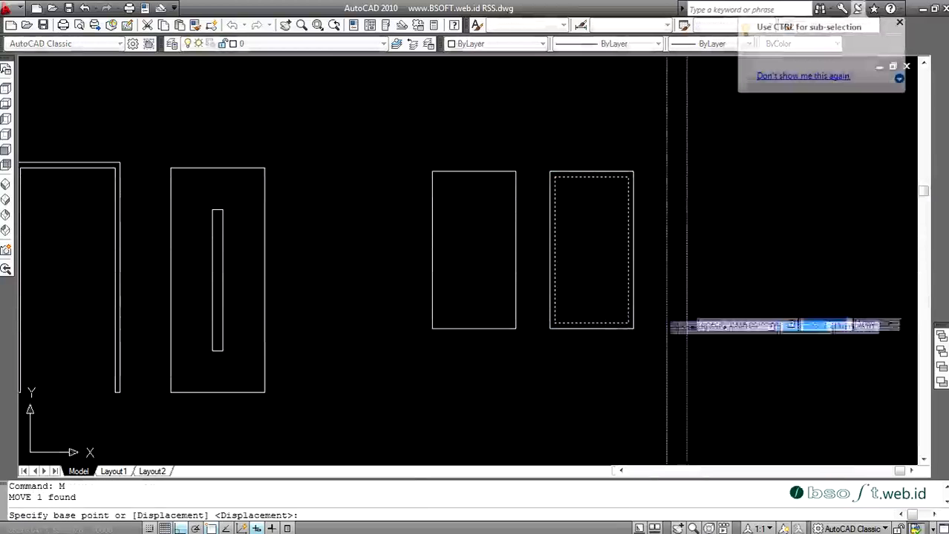
{"action": "left_click", "coordinate": [724, 300]}
{"action": "scroll", "coordinate": [572, 282], "scroll_direction": "down", "scroll_amount": 4}
{"action": "scroll", "coordinate": [706, 269], "scroll_direction": "up", "scroll_amount": 3}
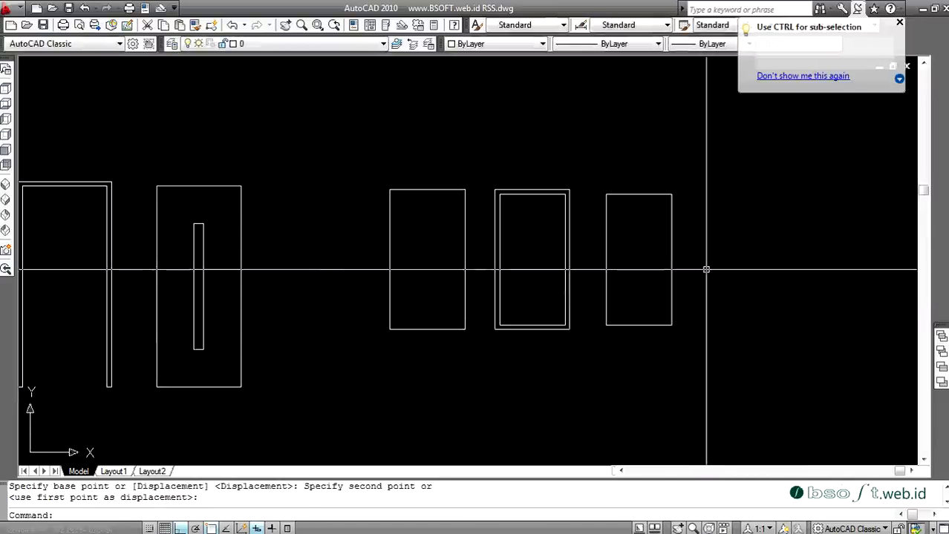
Step: Offset the moved window leaf rectangle 70 inward
{"action": "type", "text": "o"}
{"action": "key", "text": "Return"}
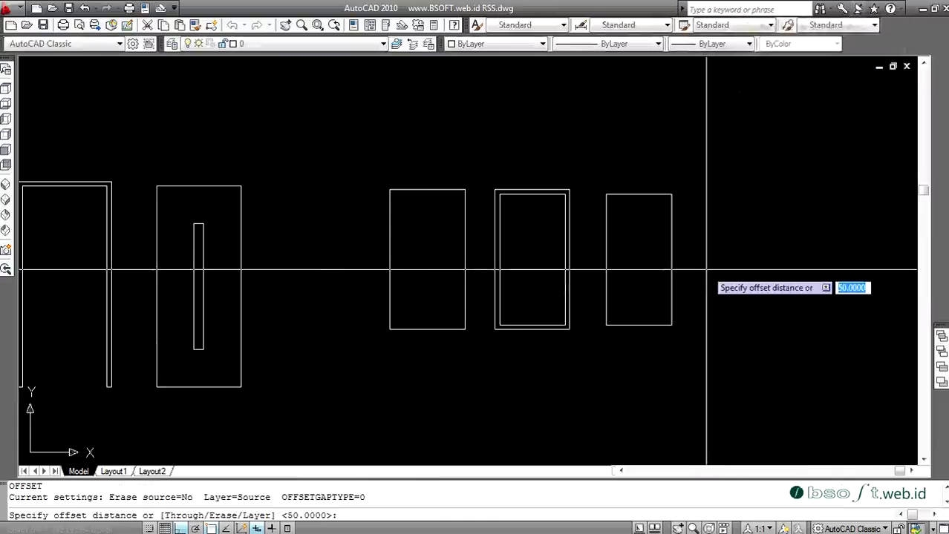
{"action": "type", "text": "70"}
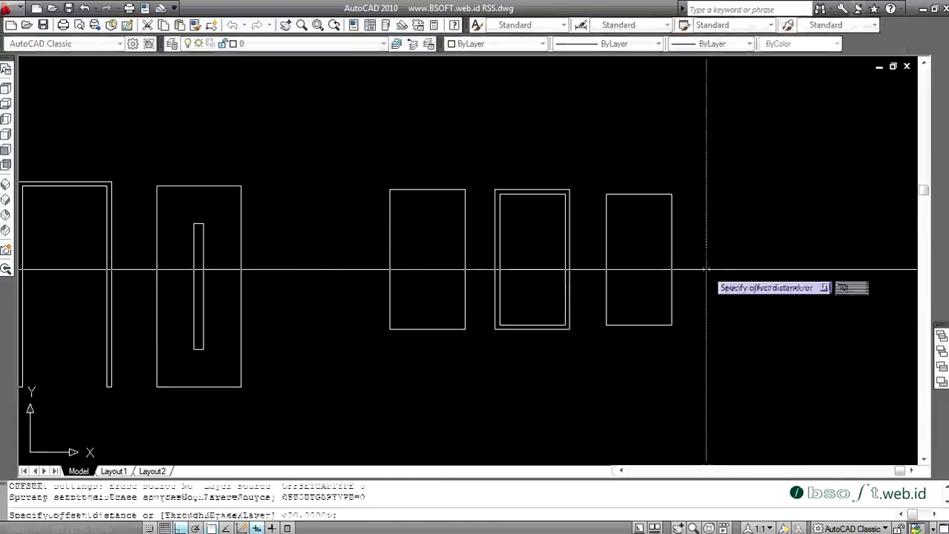
{"action": "key", "text": "Return"}
{"action": "left_click", "coordinate": [672, 210]}
{"action": "left_click", "coordinate": [648, 245]}
{"action": "key", "text": "Escape"}
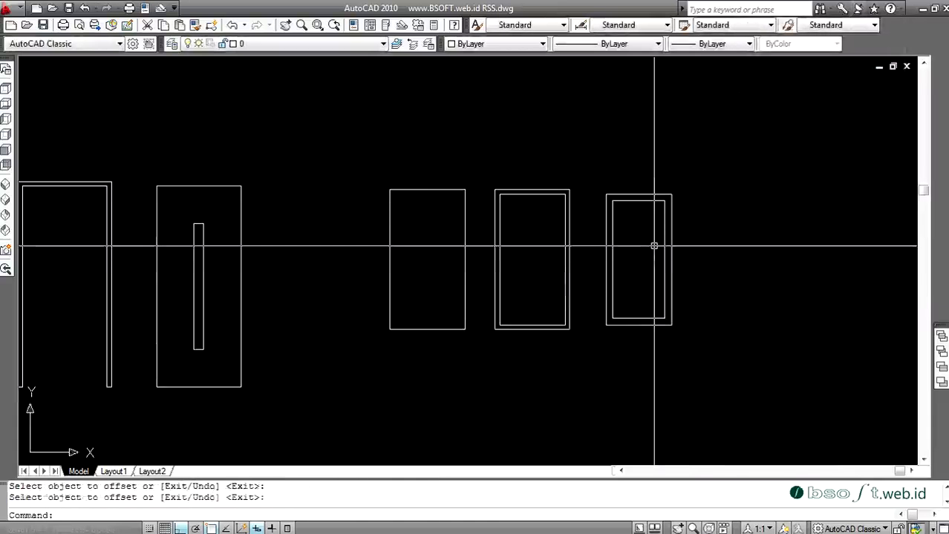
Step: Draw a vertical line down the middle of the window leaf's inner rectangle, from its upper edge to its lower edge
{"action": "key", "text": "Escape"}
{"action": "key", "text": "Escape"}
{"action": "type", "text": "l"}
{"action": "key", "text": "Return"}
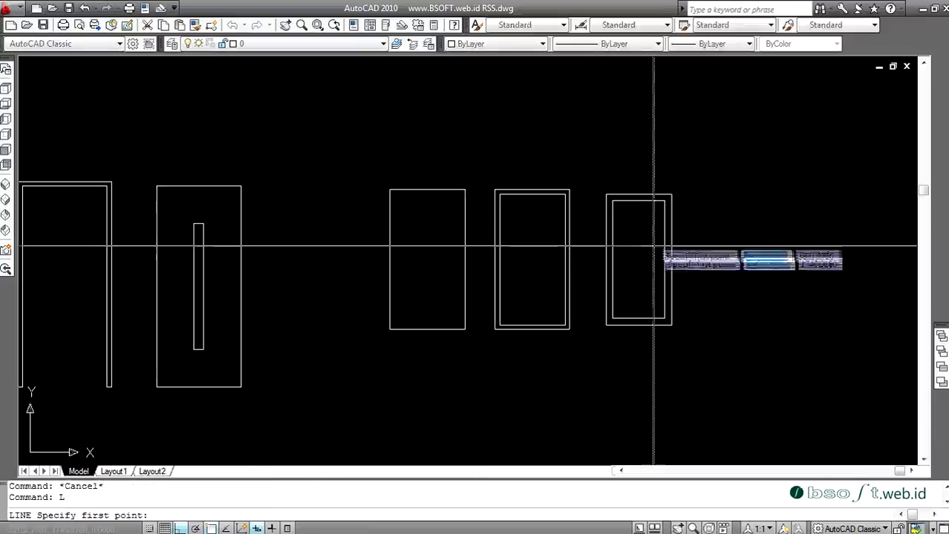
{"action": "left_click", "coordinate": [638, 200]}
{"action": "left_click", "coordinate": [638, 319]}
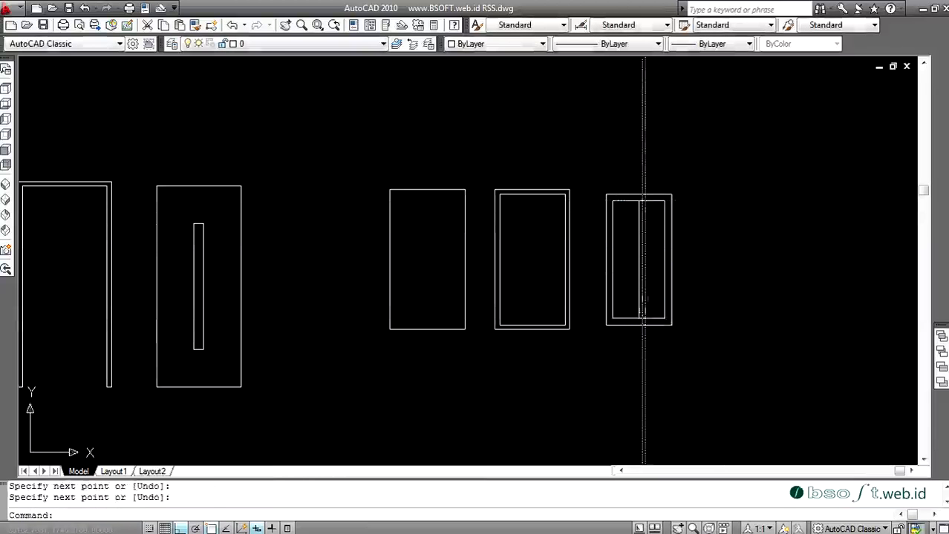
{"action": "key", "text": "Escape"}
Step: Offset the window leaf's vertical centre line 32.5 to both sides
{"action": "scroll", "coordinate": [644, 286], "scroll_direction": "up", "scroll_amount": 2}
{"action": "type", "text": "O"}
{"action": "key", "text": "Return"}
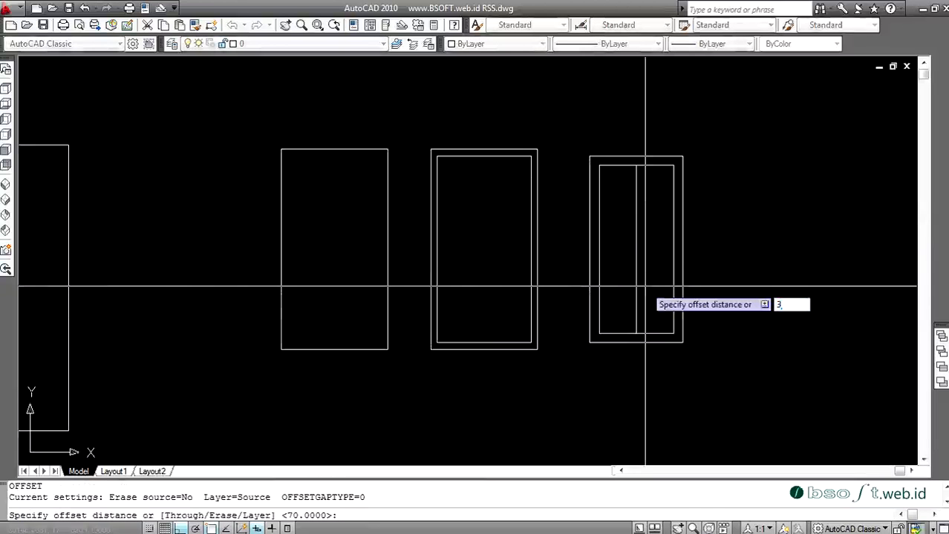
{"action": "type", "text": "32.5"}
{"action": "key", "text": "Return"}
{"action": "left_click", "coordinate": [636, 282]}
{"action": "left_click", "coordinate": [628, 275]}
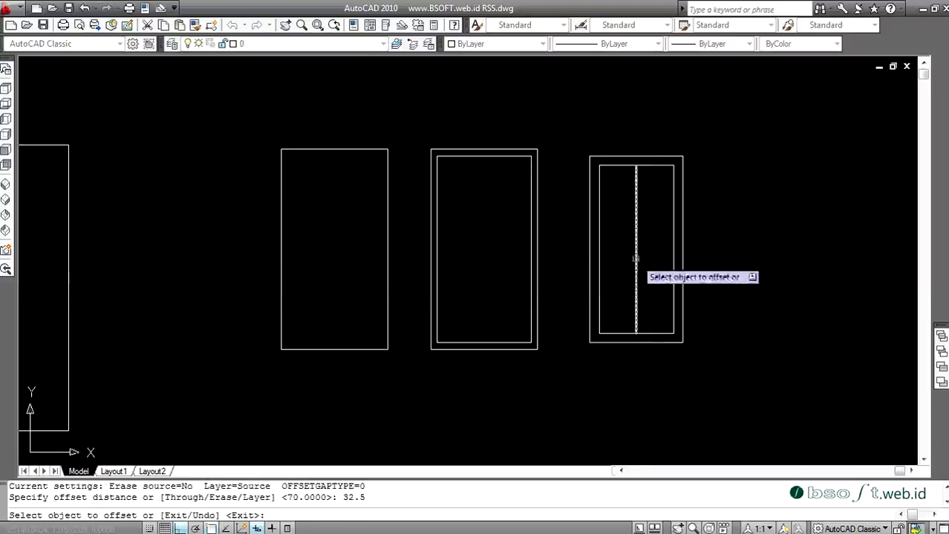
{"action": "left_click", "coordinate": [637, 265]}
{"action": "left_click", "coordinate": [645, 270]}
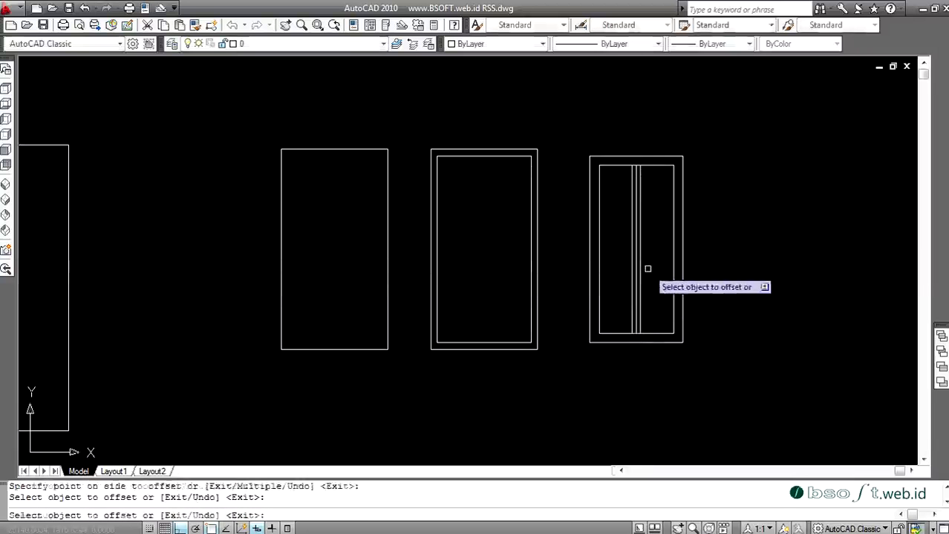
{"action": "key", "text": "Escape"}
{"action": "key", "text": "Escape"}
Step: Trim the inner rectangle's upper and lower edges between the two offset lines to form two separate pane openings
{"action": "type", "text": "TR"}
{"action": "key", "text": "Return"}
{"action": "left_click", "coordinate": [699, 151]}
{"action": "left_click", "coordinate": [699, 148]}
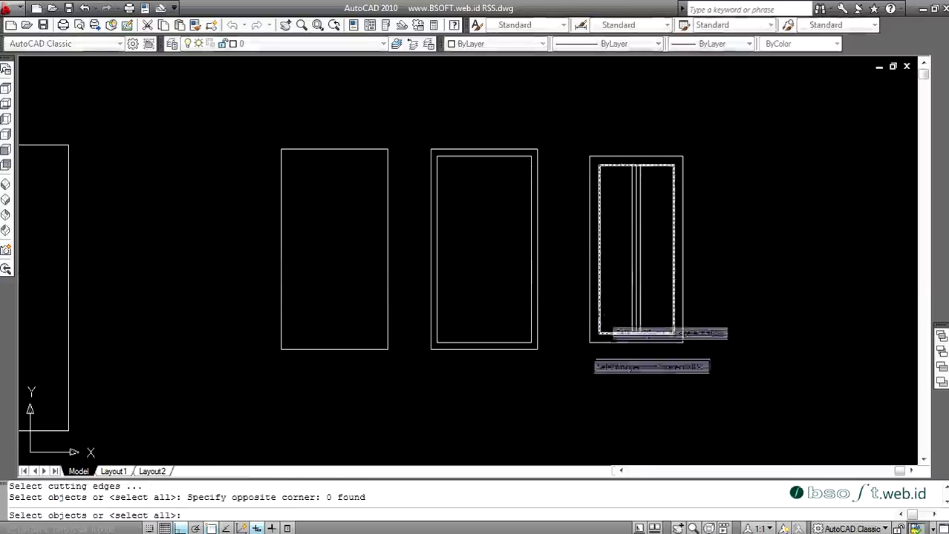
{"action": "left_click", "coordinate": [699, 128]}
{"action": "left_click", "coordinate": [561, 374]}
{"action": "scroll", "coordinate": [616, 338], "scroll_direction": "up", "scroll_amount": 4}
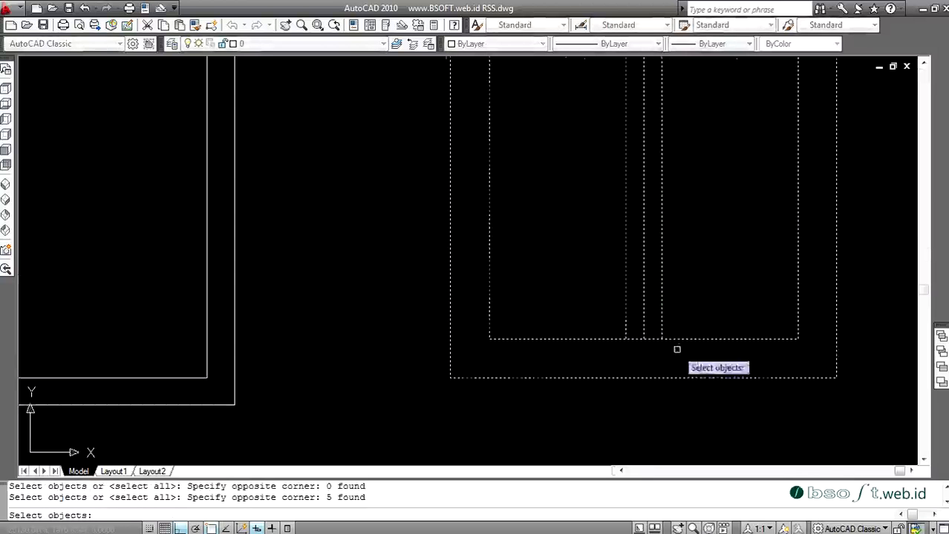
{"action": "key", "text": "Return"}
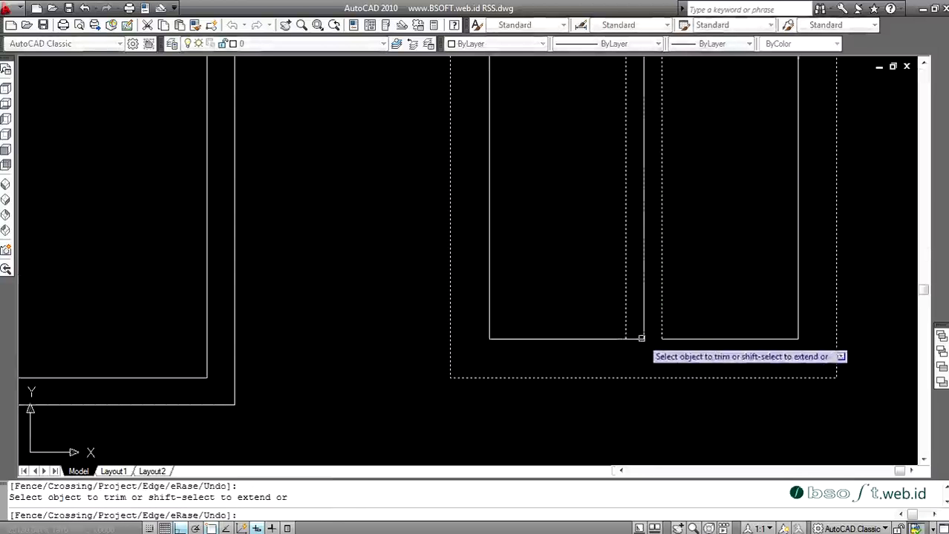
{"action": "scroll", "coordinate": [635, 334], "scroll_direction": "down", "scroll_amount": 3}
{"action": "scroll", "coordinate": [640, 80], "scroll_direction": "up", "scroll_amount": 5}
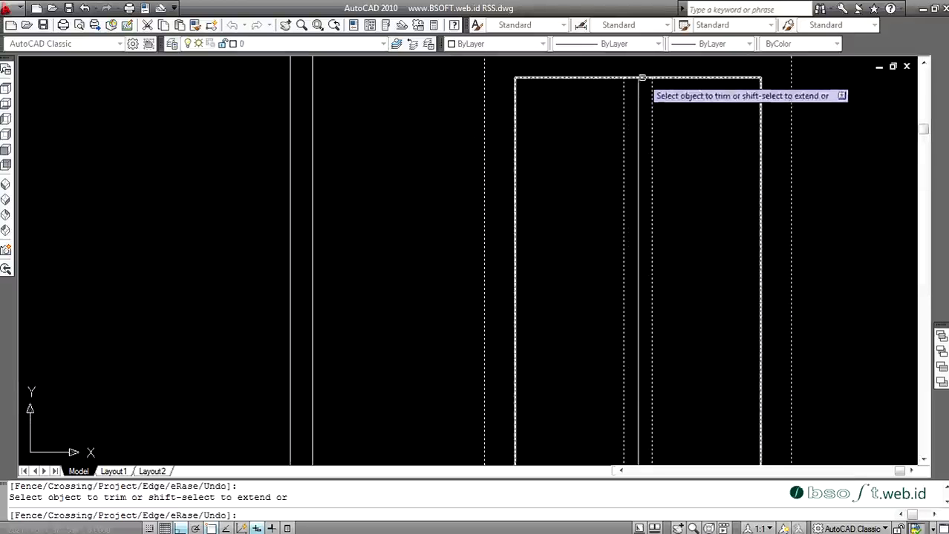
{"action": "left_click", "coordinate": [642, 78]}
{"action": "left_click", "coordinate": [633, 77]}
{"action": "key", "text": "Return"}
Step: Delete the vertical centre line between the two pane openings
{"action": "left_click", "coordinate": [639, 83]}
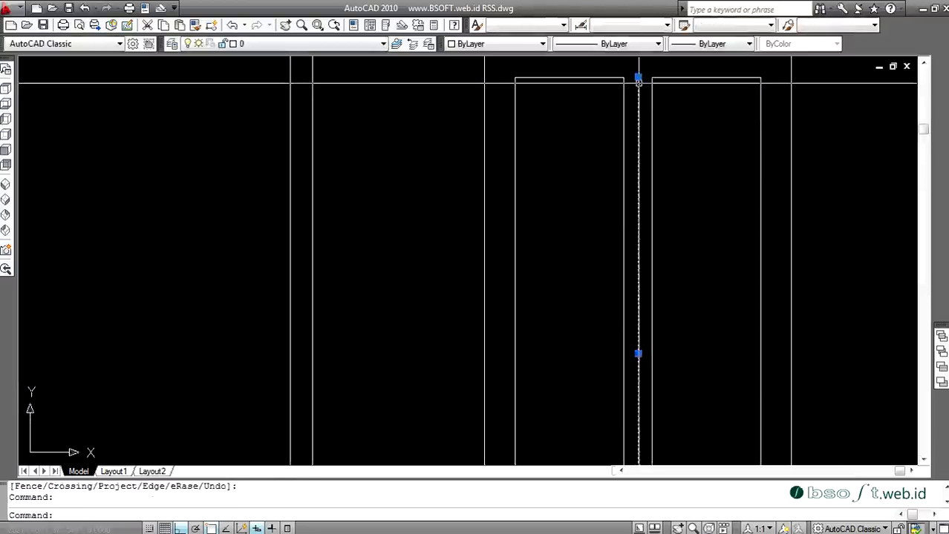
{"action": "scroll", "coordinate": [633, 85], "scroll_direction": "down", "scroll_amount": 4}
{"action": "key", "text": "Escape"}
{"action": "key", "text": "Escape"}
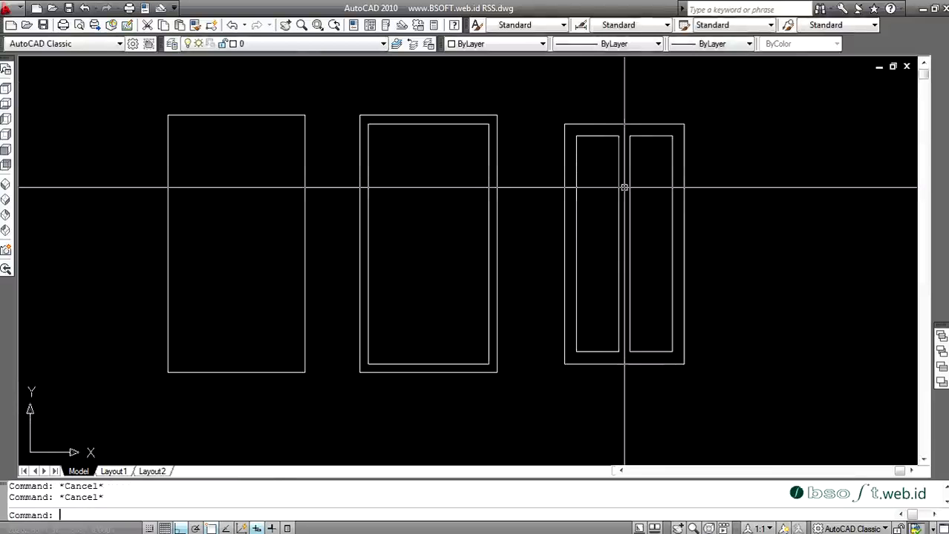
Step: Convert the window leaf's outer outline and both pane openings into regions
{"action": "type", "text": "REGION"}
{"action": "key", "text": "Return"}
{"action": "left_click", "coordinate": [712, 89]}
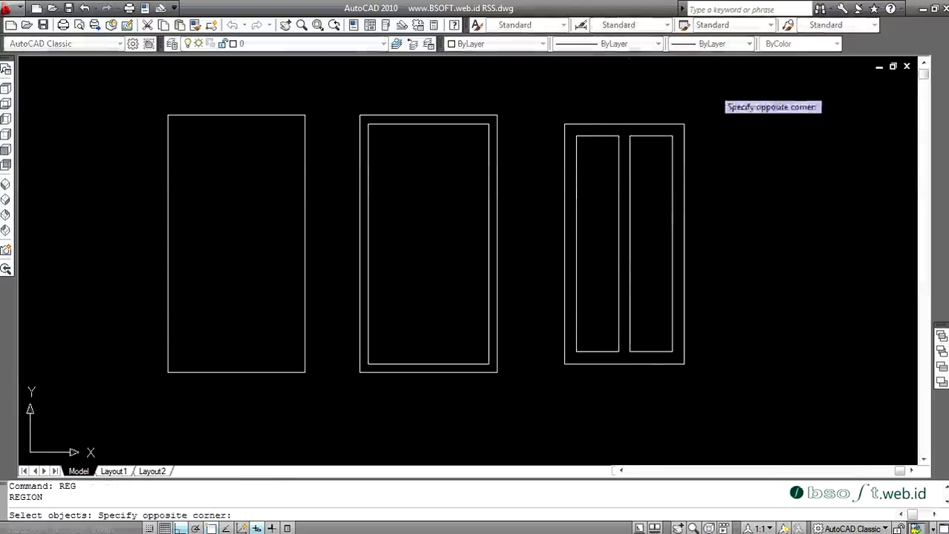
{"action": "left_click", "coordinate": [545, 399]}
{"action": "key", "text": "Return"}
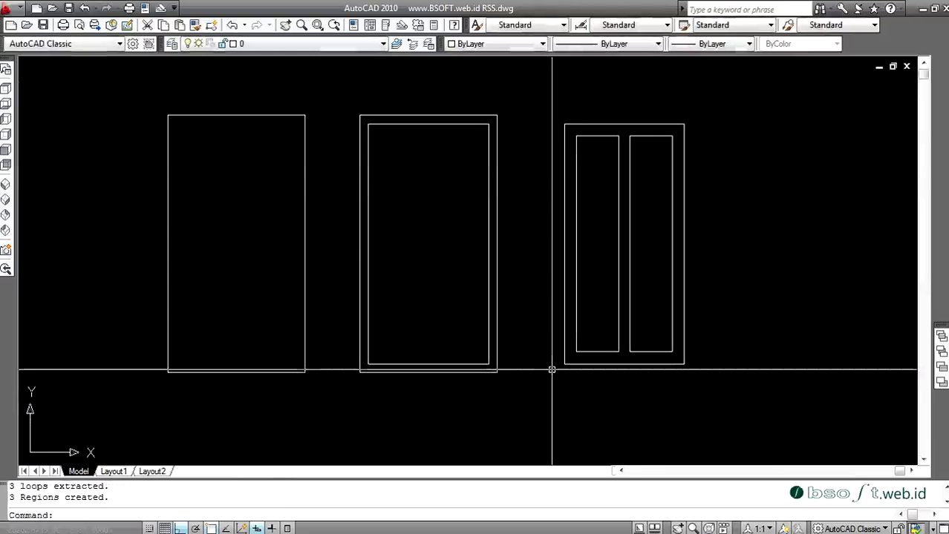
Step: Draw a rectangle spanning both pane openings and move it horizontally to the right of the window leaf as the glass outline
{"action": "type", "text": "rec"}
{"action": "key", "text": "Return"}
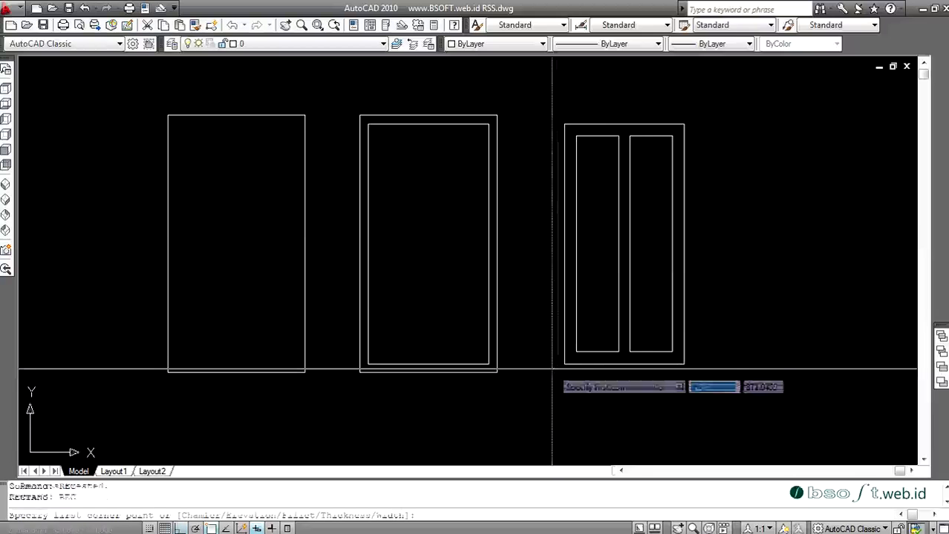
{"action": "left_click", "coordinate": [576, 136]}
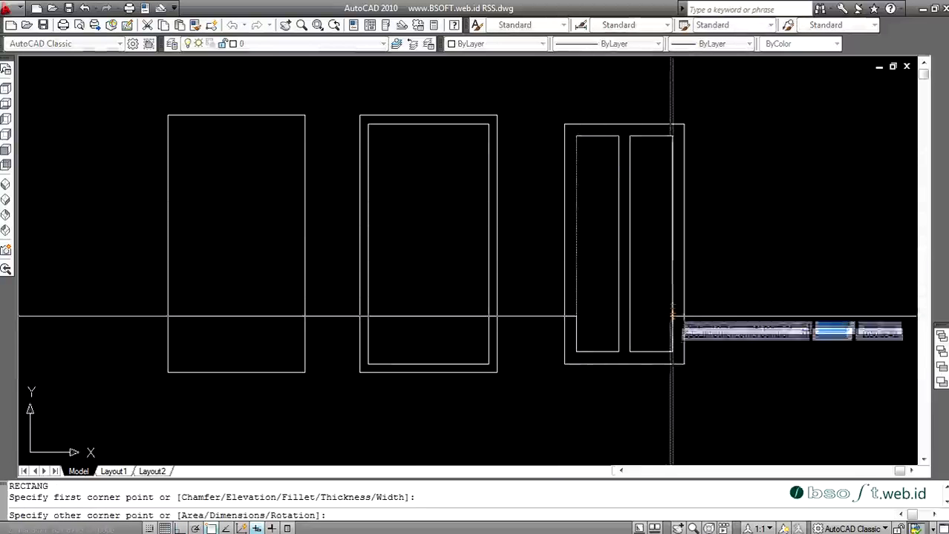
{"action": "left_click", "coordinate": [672, 352]}
{"action": "left_click", "coordinate": [667, 351]}
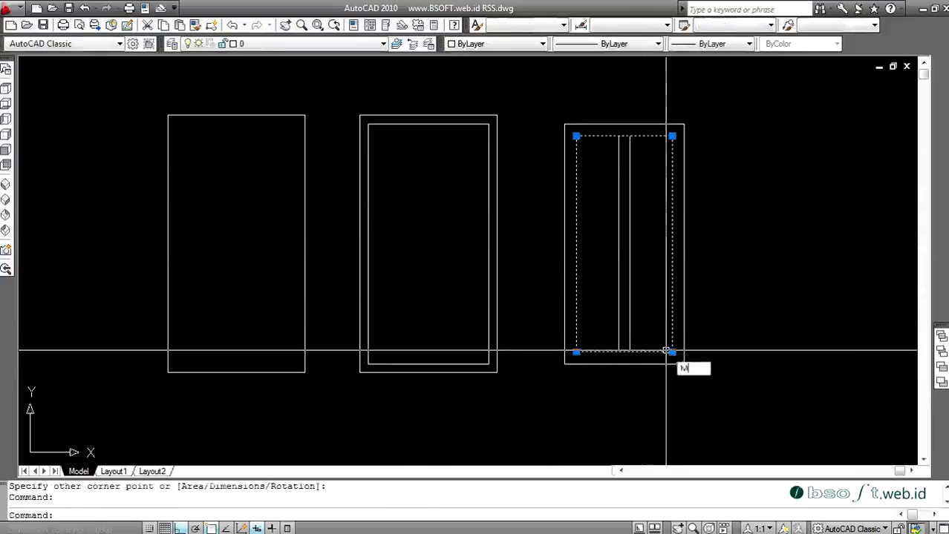
{"action": "key", "text": "Return"}
{"action": "left_click", "coordinate": [643, 314]}
{"action": "left_click", "coordinate": [821, 315]}
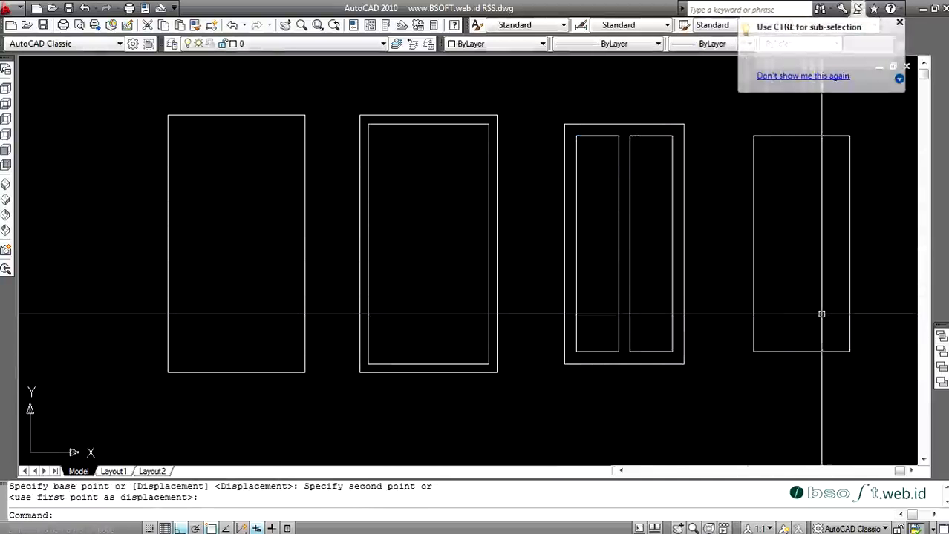
Step: In the southwest isometric view, extrude the plain door opening rectangle and the plain window opening rectangle 150
{"action": "scroll", "coordinate": [742, 313], "scroll_direction": "down", "scroll_amount": 3}
{"action": "scroll", "coordinate": [483, 323], "scroll_direction": "down", "scroll_amount": 2}
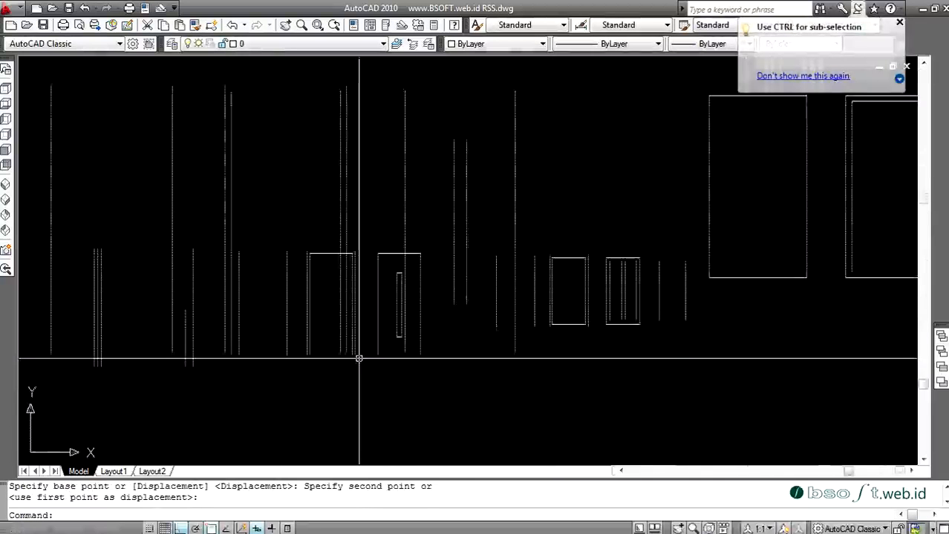
{"action": "scroll", "coordinate": [359, 359], "scroll_direction": "up", "scroll_amount": 2}
{"action": "scroll", "coordinate": [412, 319], "scroll_direction": "up", "scroll_amount": 1}
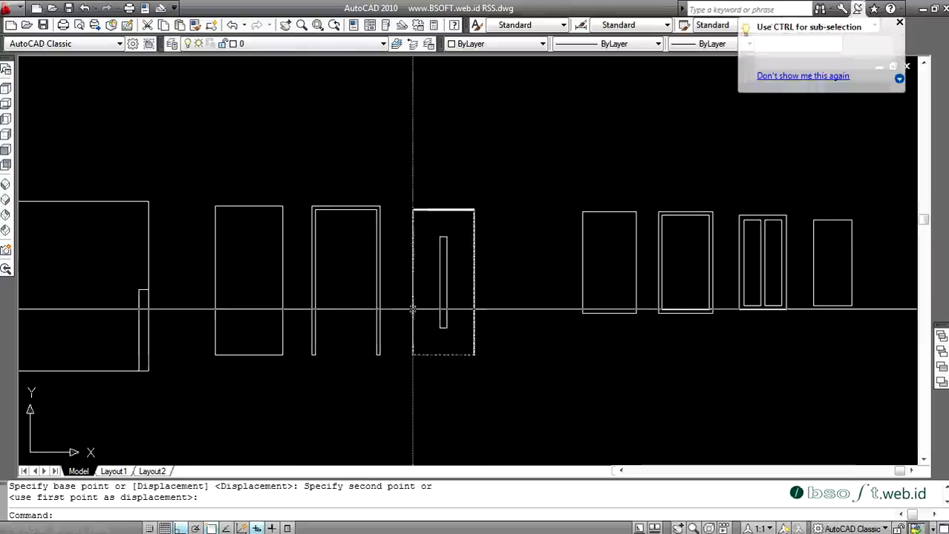
{"action": "left_click", "coordinate": [766, 237]}
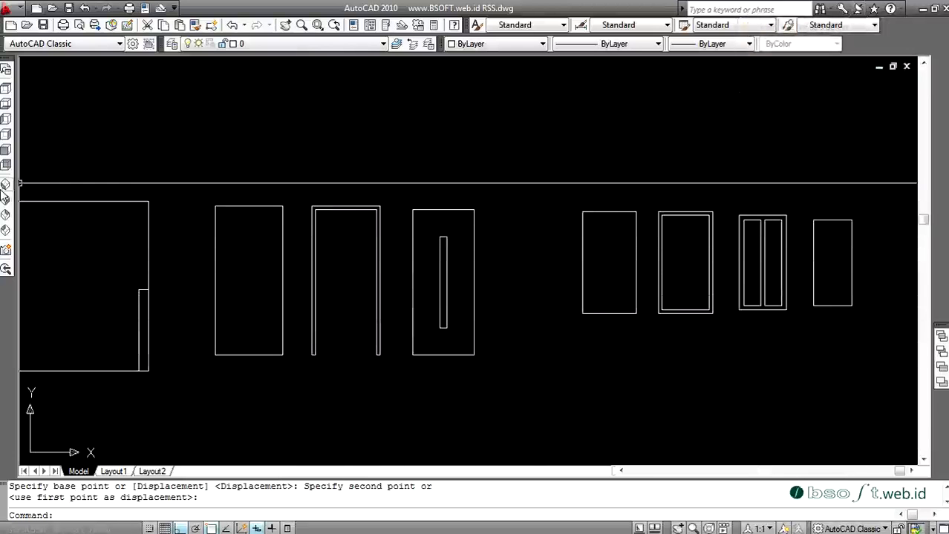
{"action": "left_click", "coordinate": [4, 190]}
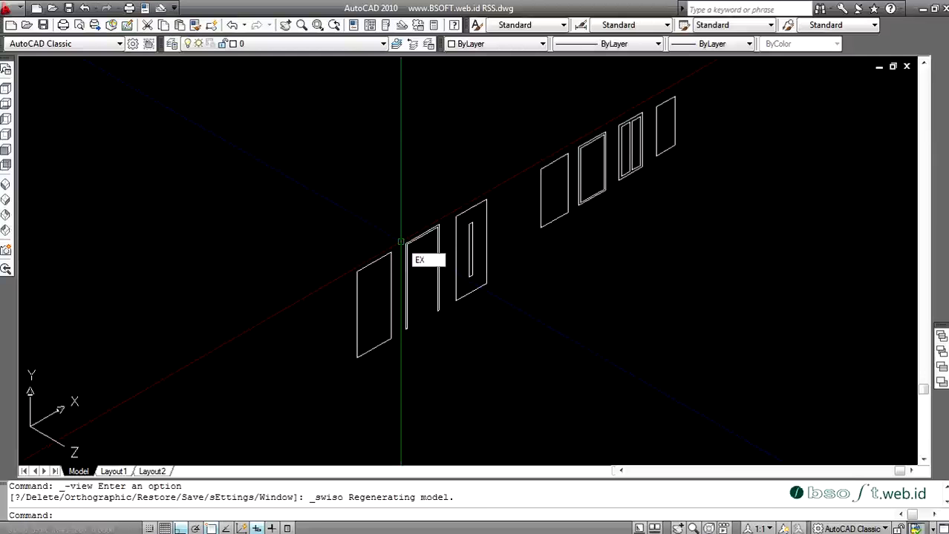
{"action": "type", "text": "EXT"}
{"action": "key", "text": "Return"}
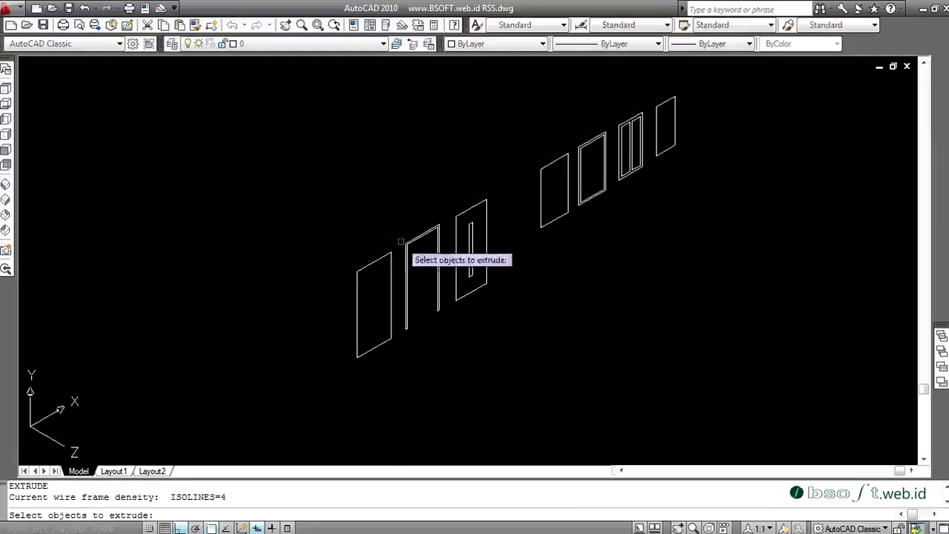
{"action": "left_click", "coordinate": [391, 269]}
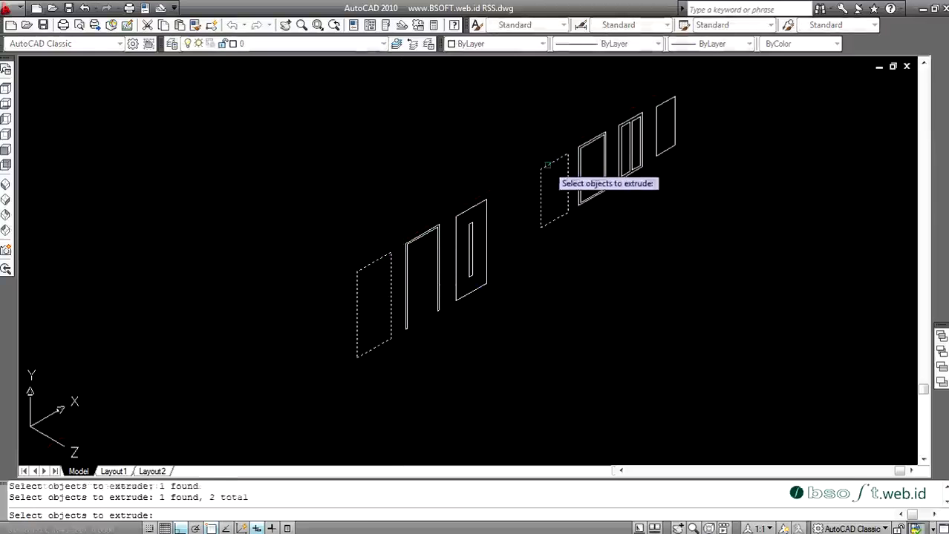
{"action": "key", "text": "Return"}
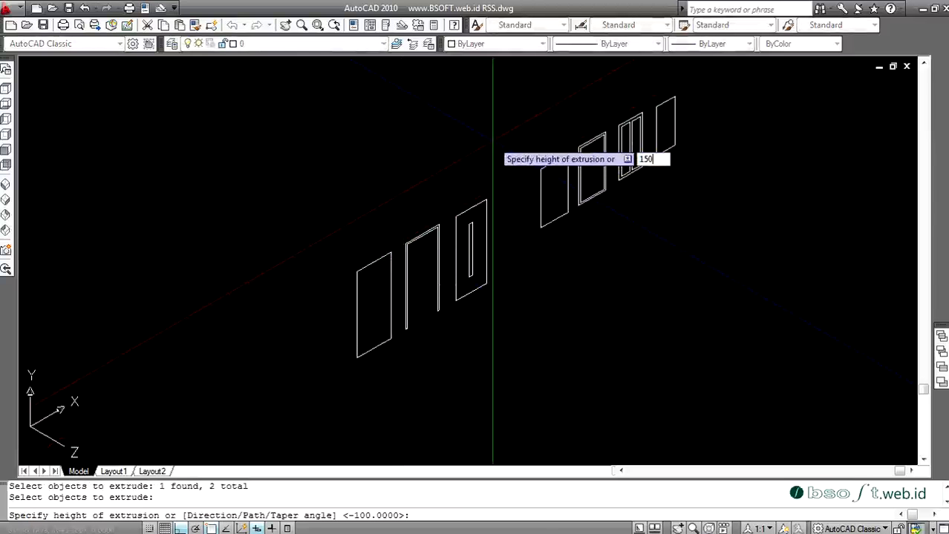
{"action": "key", "text": "Return"}
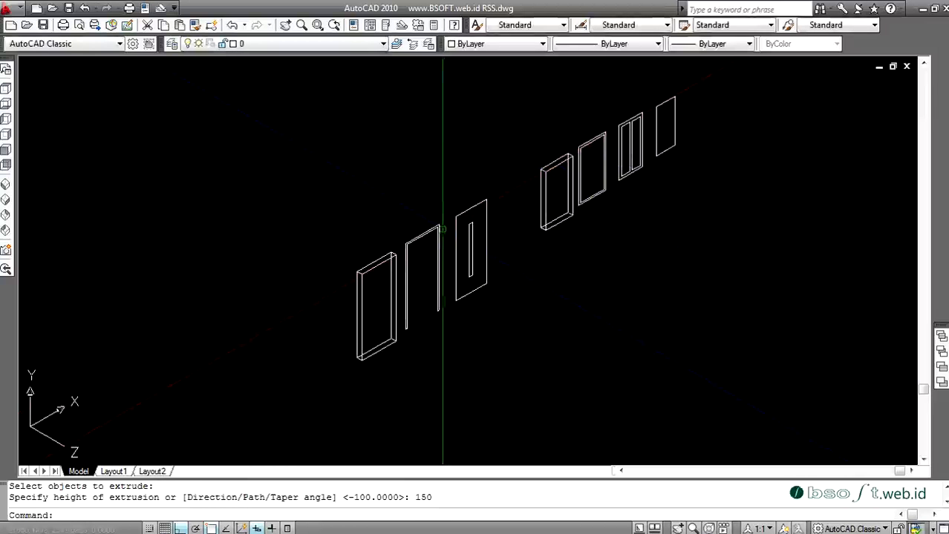
Step: Extrude the door frame outline and both nested window frame outlines 100
{"action": "key", "text": "Return"}
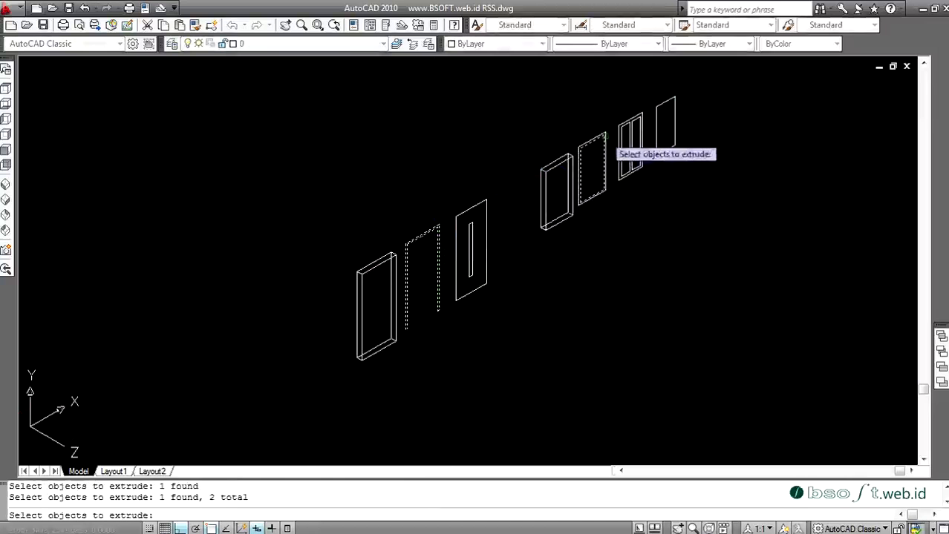
{"action": "left_click", "coordinate": [601, 136]}
{"action": "key", "text": "Return"}
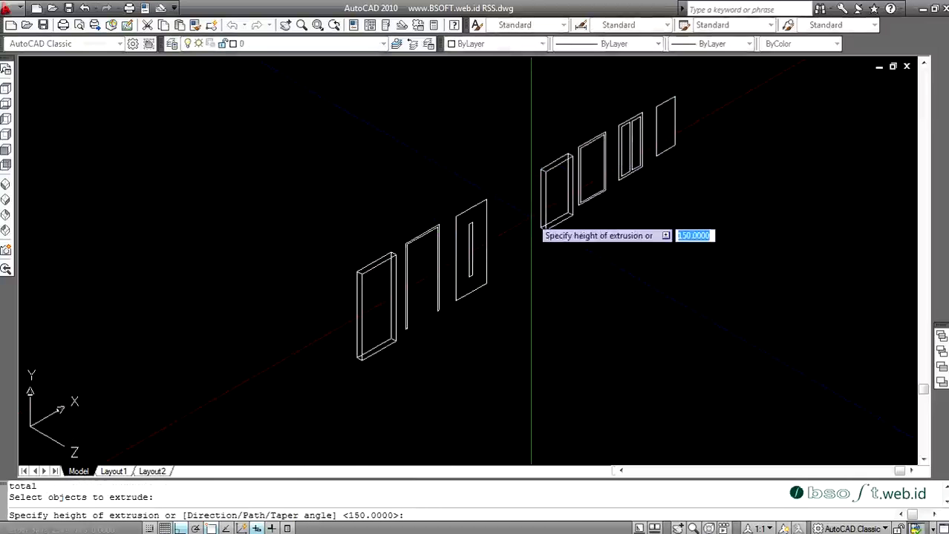
{"action": "key", "text": "Return"}
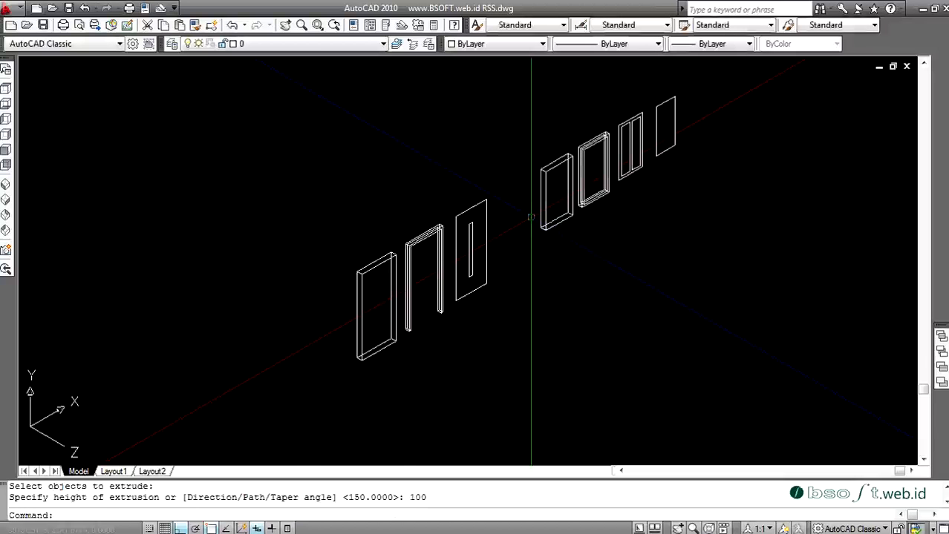
Step: Extrude the door leaf's outer rectangle 40 towards the back
{"action": "scroll", "coordinate": [514, 198], "scroll_direction": "up", "scroll_amount": 4}
{"action": "key", "text": "Return"}
{"action": "left_click", "coordinate": [479, 184]}
{"action": "left_click", "coordinate": [461, 214]}
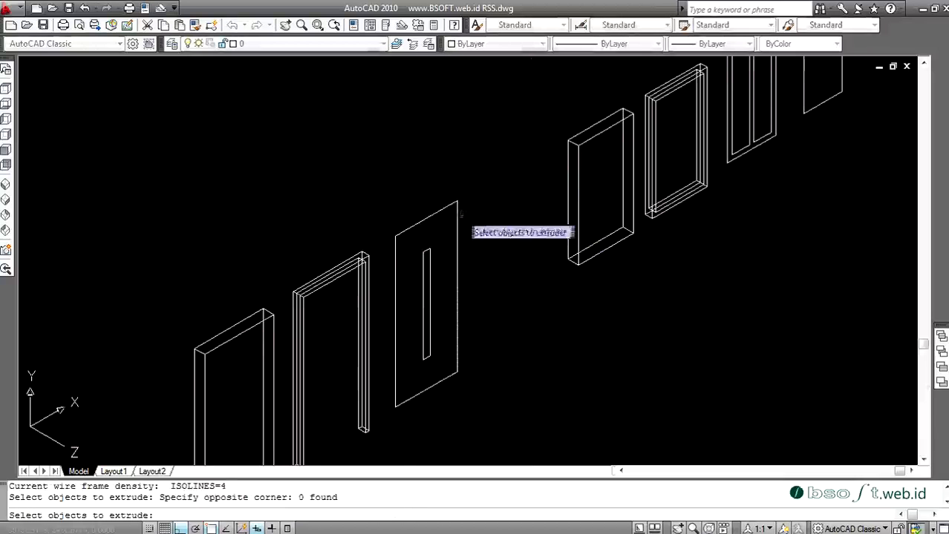
{"action": "left_click", "coordinate": [457, 202]}
{"action": "key", "text": "Return"}
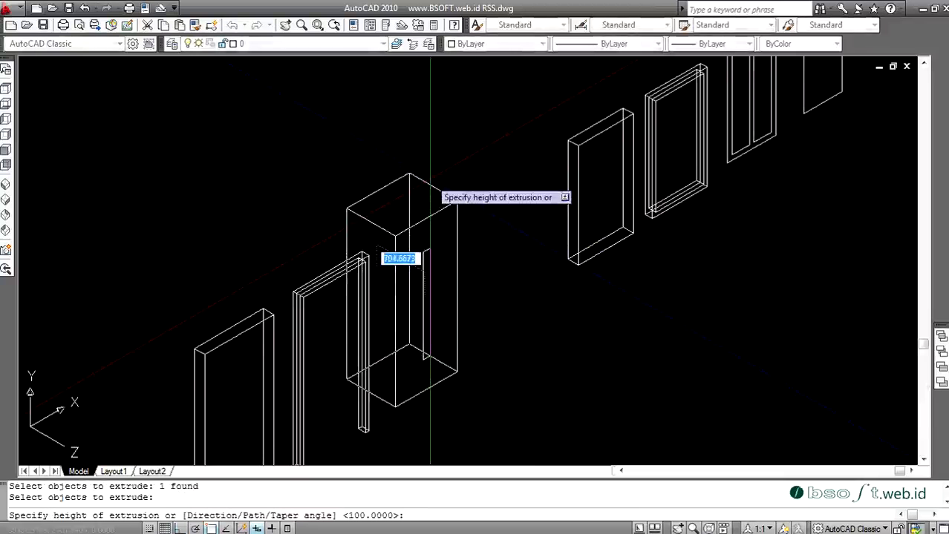
{"action": "type", "text": "40"}
{"action": "key", "text": "Return"}
Step: Extrude the narrow vertical rectangle inside the door leaf 10
{"action": "key", "text": "Return"}
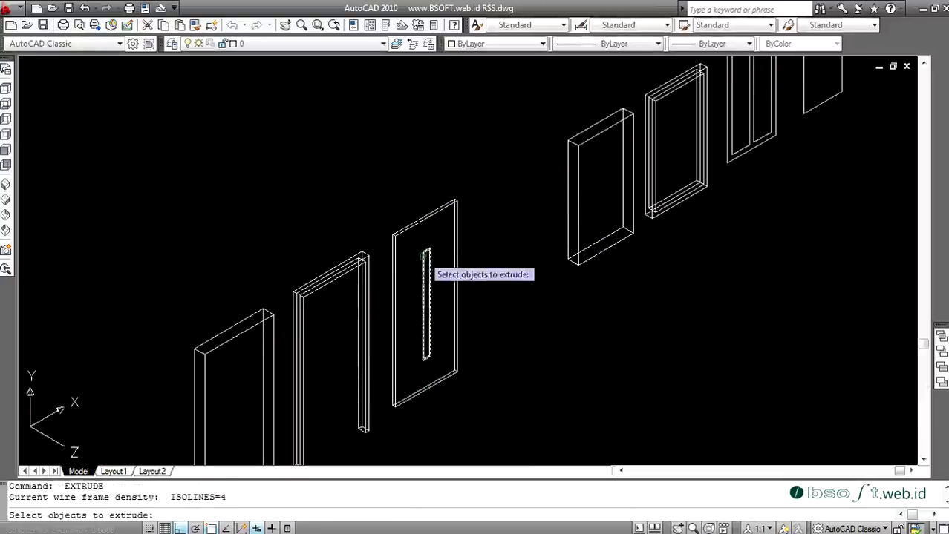
{"action": "left_click", "coordinate": [429, 266]}
{"action": "key", "text": "Return"}
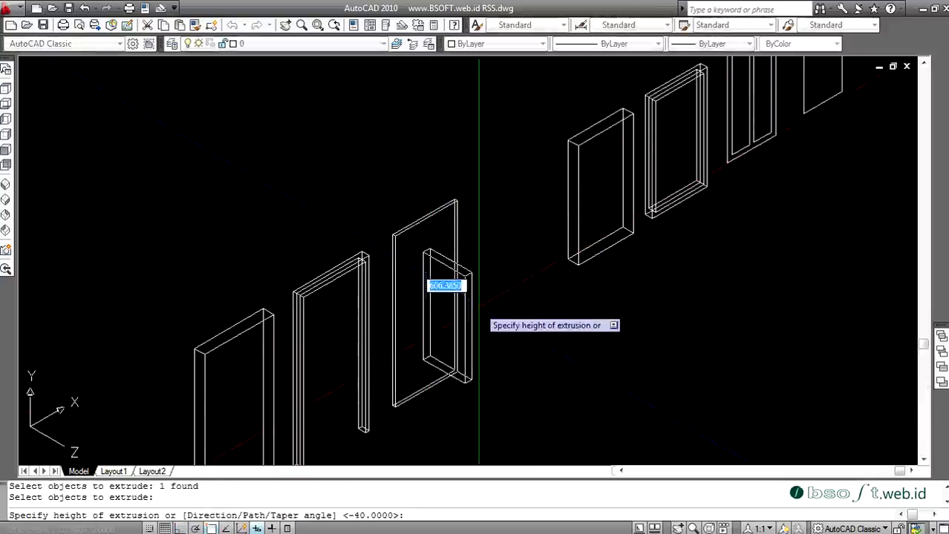
{"action": "type", "text": "10"}
{"action": "key", "text": "Return"}
Step: Extrude the window leaf's outer outline together with its two pane openings 20
{"action": "scroll", "coordinate": [460, 297], "scroll_direction": "down", "scroll_amount": 3}
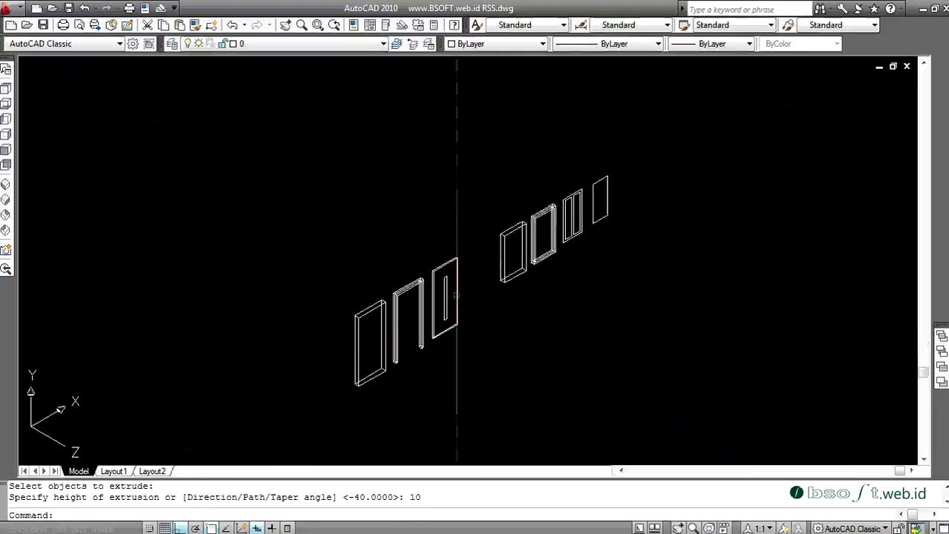
{"action": "scroll", "coordinate": [586, 223], "scroll_direction": "up", "scroll_amount": 4}
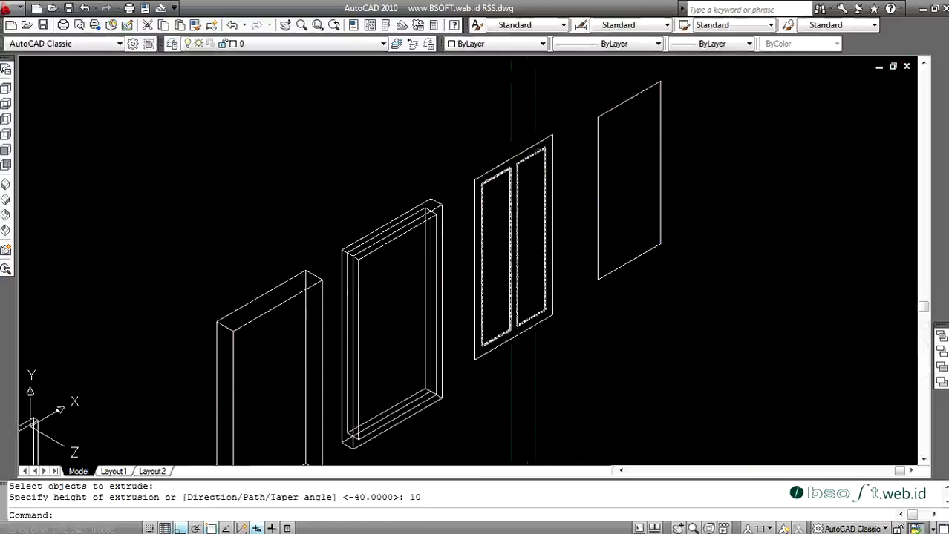
{"action": "scroll", "coordinate": [512, 175], "scroll_direction": "up", "scroll_amount": 2}
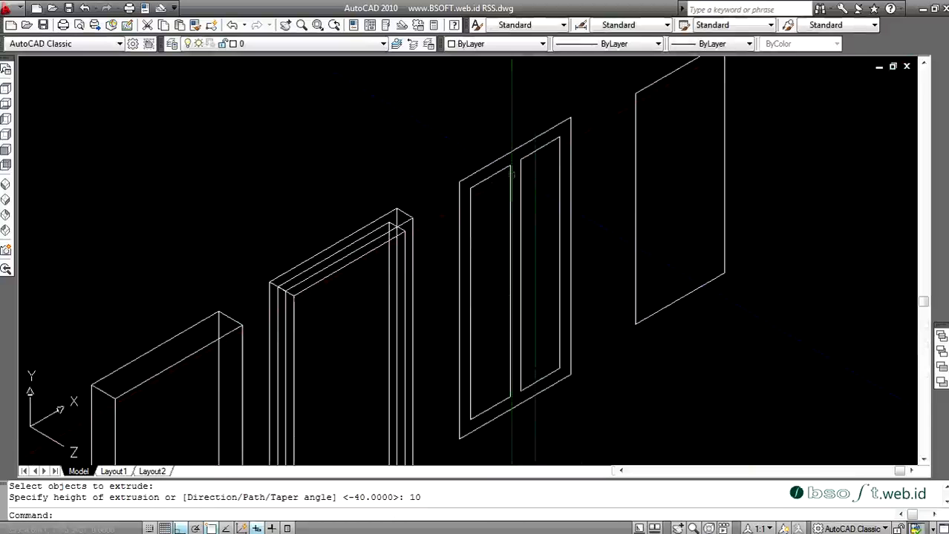
{"action": "type", "text": "EXT"}
{"action": "key", "text": "Return"}
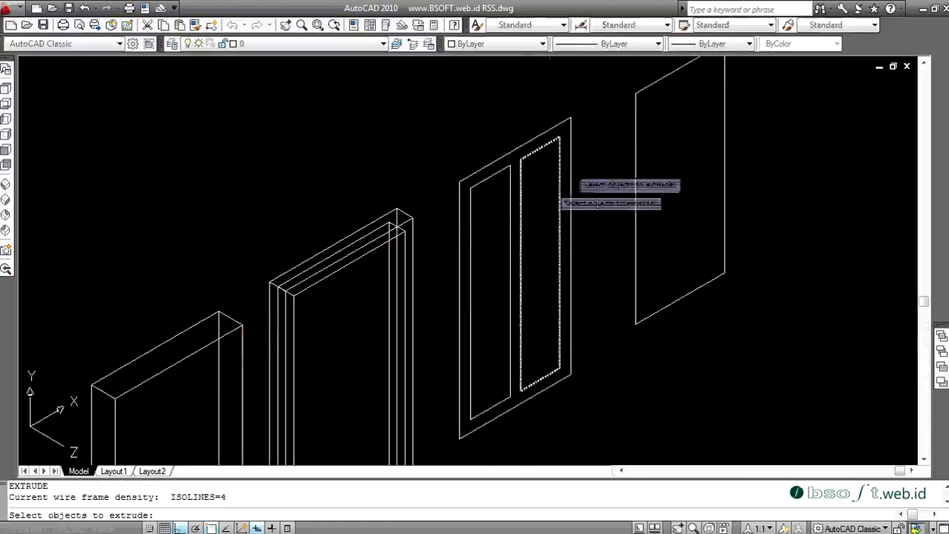
{"action": "left_click", "coordinate": [590, 103]}
{"action": "left_click", "coordinate": [451, 439]}
{"action": "key", "text": "Return"}
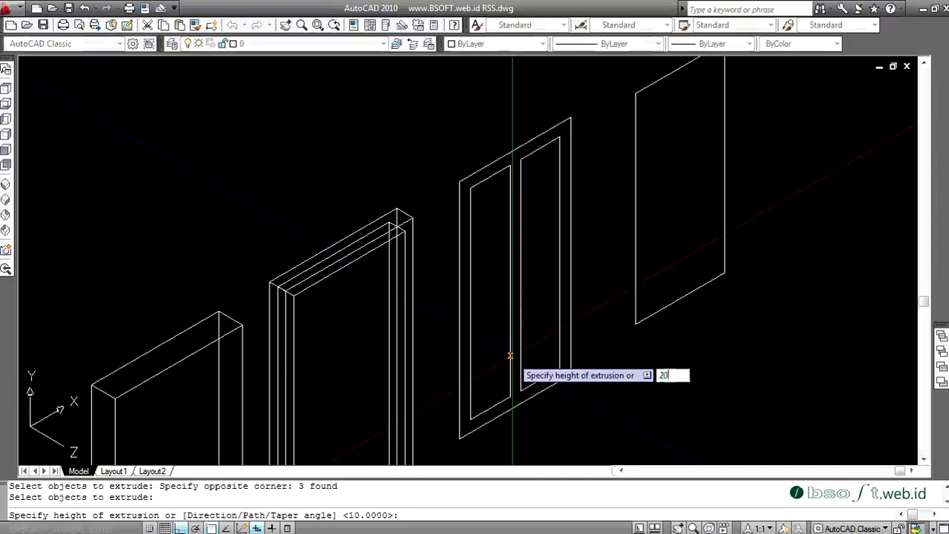
{"action": "type", "text": "20"}
{"action": "key", "text": "Return"}
Step: Extrude the glass rectangle beside the window leaf 5
{"action": "scroll", "coordinate": [563, 290], "scroll_direction": "down", "scroll_amount": 2}
{"action": "key", "text": "Return"}
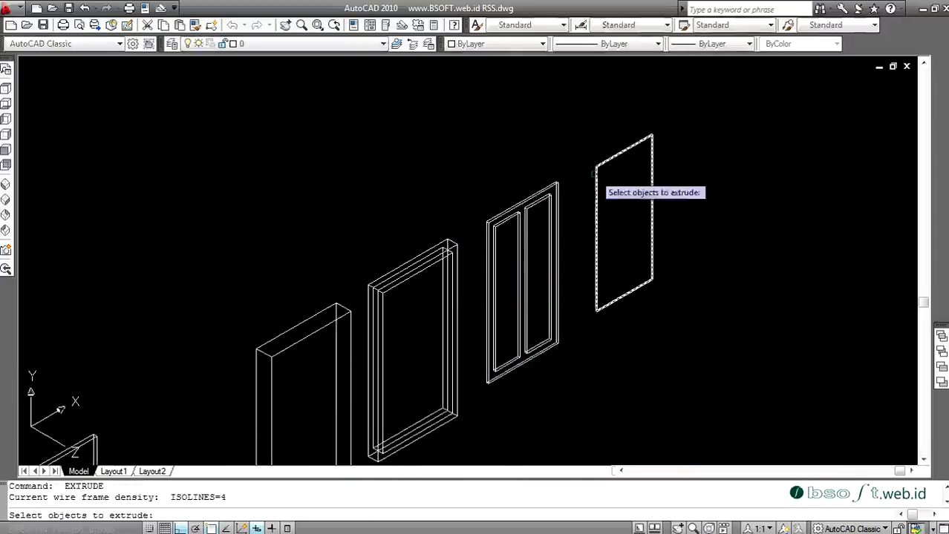
{"action": "left_click", "coordinate": [596, 178]}
{"action": "key", "text": "Return"}
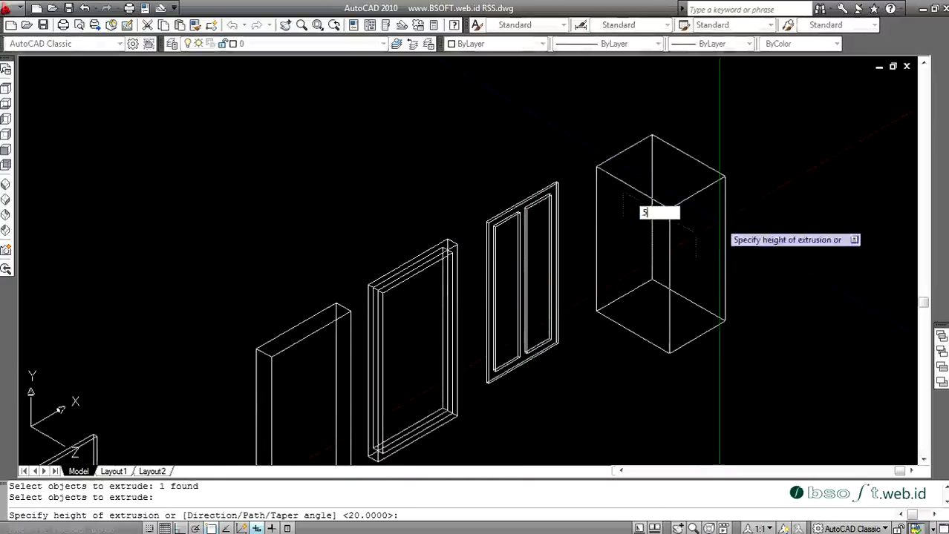
{"action": "type", "text": "5"}
{"action": "key", "text": "Return"}
Step: Subtract the inner solid from the outer solid of the window frame to hollow it out
{"action": "scroll", "coordinate": [535, 234], "scroll_direction": "down", "scroll_amount": 2}
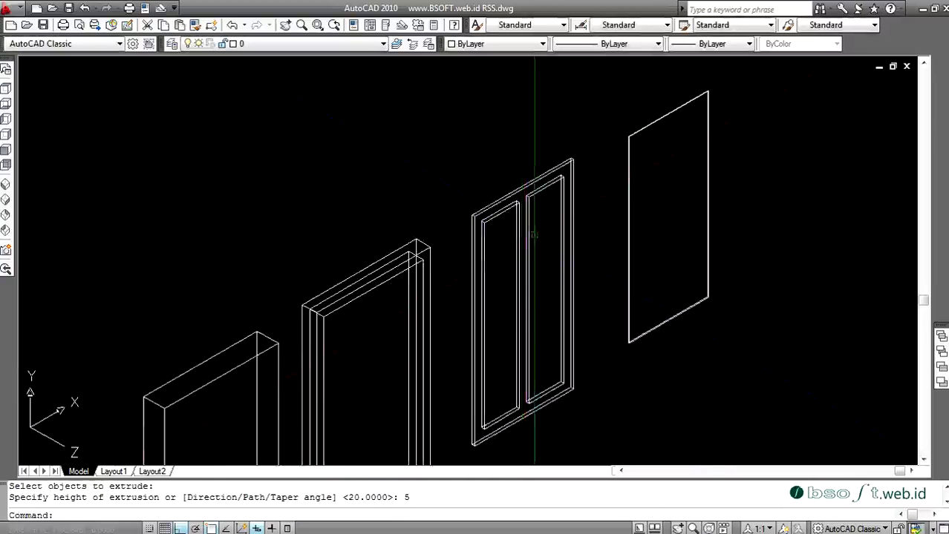
{"action": "scroll", "coordinate": [553, 191], "scroll_direction": "down", "scroll_amount": 2}
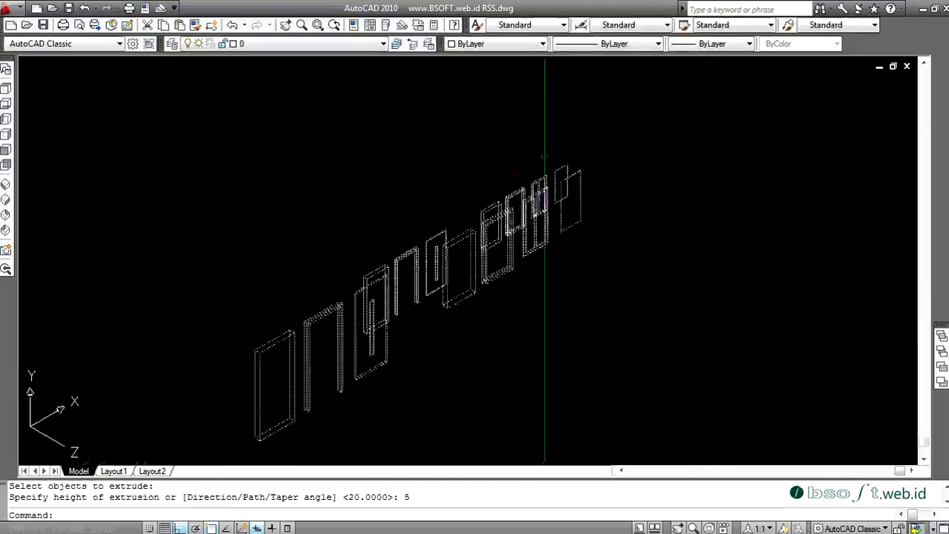
{"action": "scroll", "coordinate": [520, 215], "scroll_direction": "up", "scroll_amount": 3}
{"action": "scroll", "coordinate": [520, 227], "scroll_direction": "up", "scroll_amount": 3}
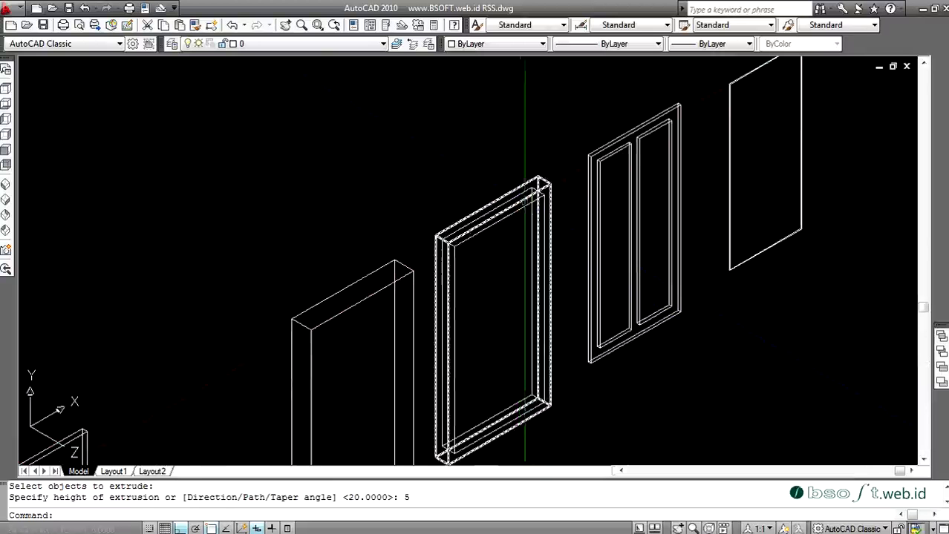
{"action": "key", "text": "Return"}
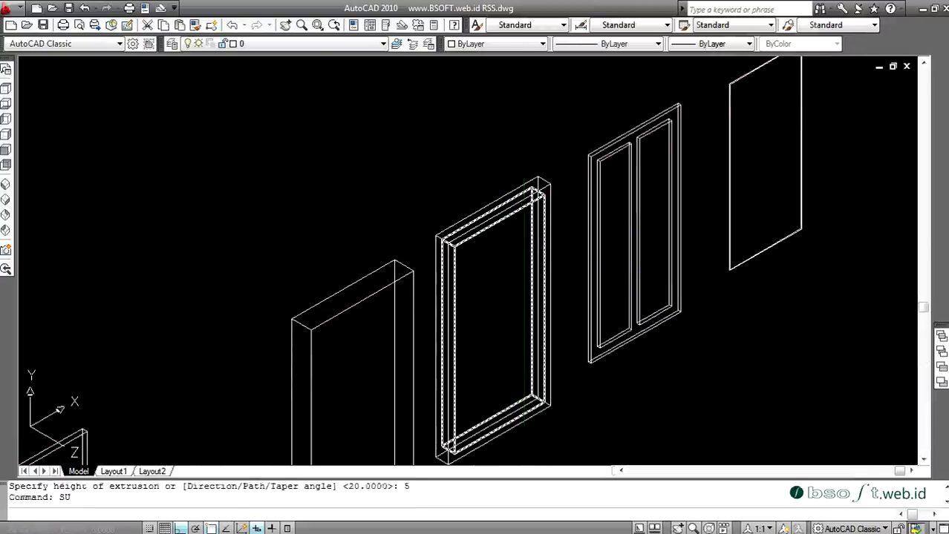
{"action": "left_click", "coordinate": [540, 195]}
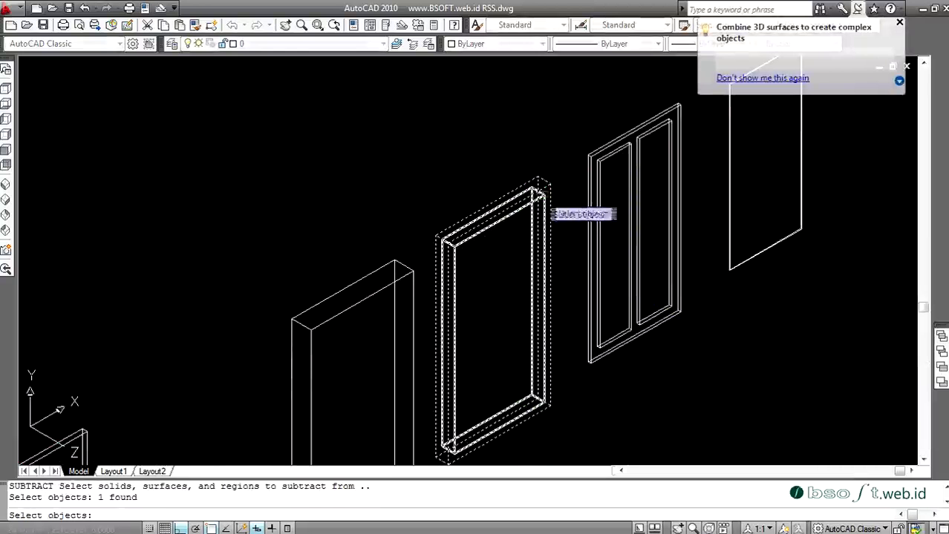
{"action": "key", "text": "Return"}
{"action": "left_click", "coordinate": [521, 208]}
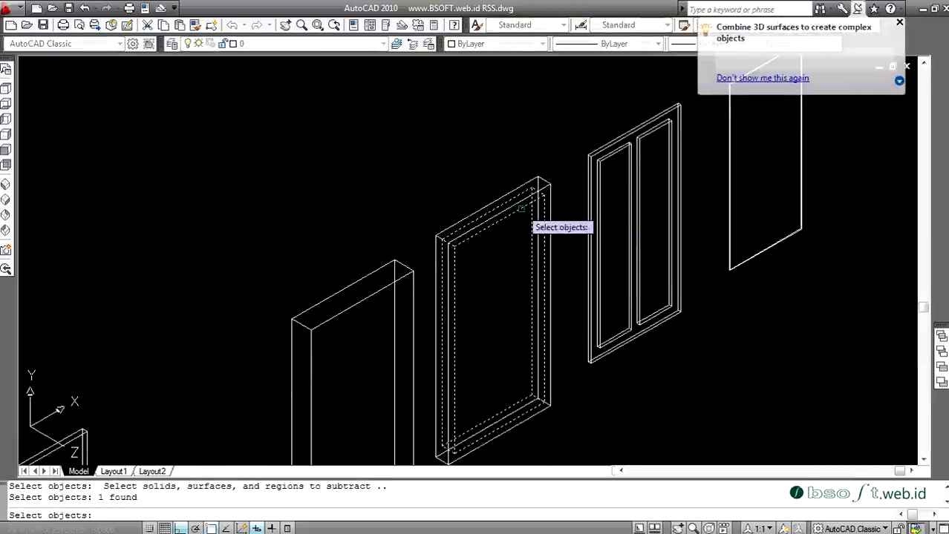
{"action": "key", "text": "Return"}
Step: Subtract the two pane solids from the window leaf solid to cut its openings
{"action": "scroll", "coordinate": [521, 229], "scroll_direction": "down", "scroll_amount": 2}
{"action": "scroll", "coordinate": [627, 195], "scroll_direction": "up", "scroll_amount": 4}
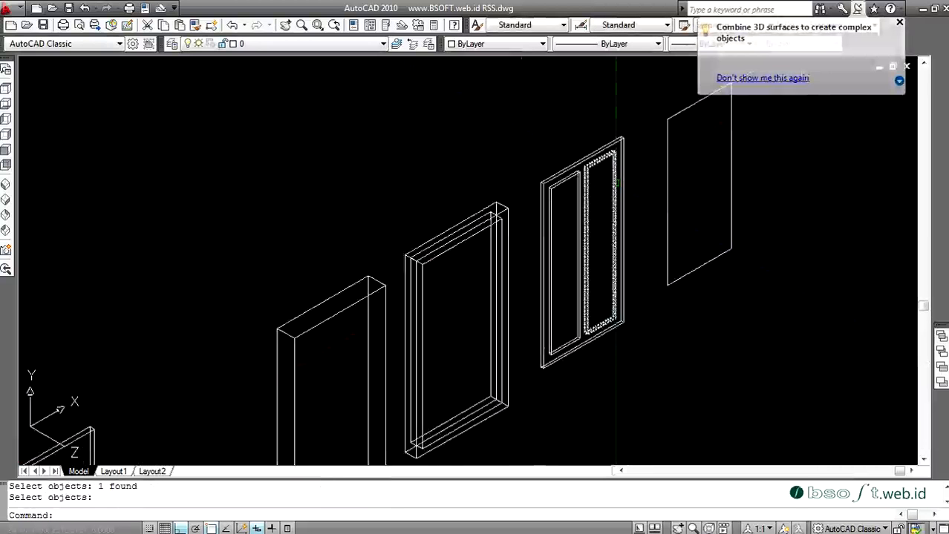
{"action": "key", "text": "Return"}
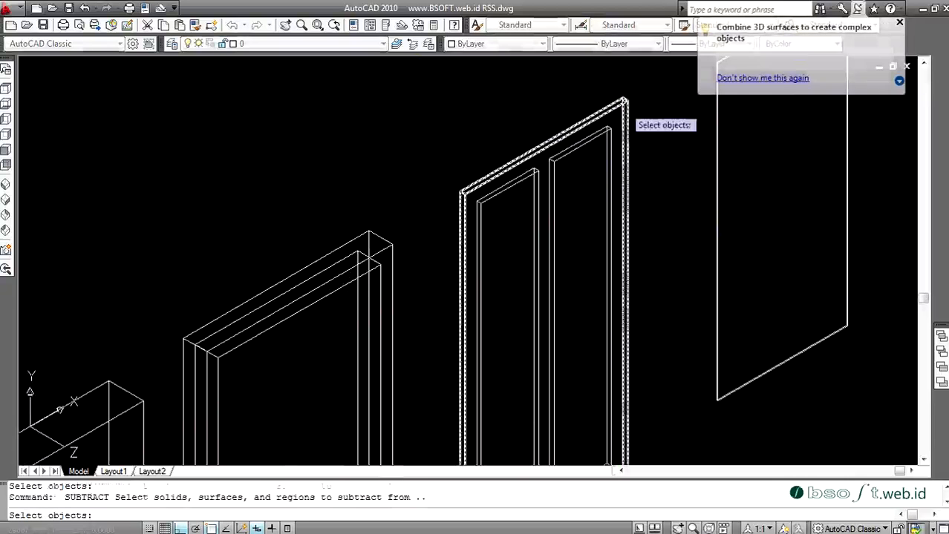
{"action": "left_click", "coordinate": [626, 137]}
{"action": "key", "text": "Return"}
{"action": "left_click", "coordinate": [609, 141]}
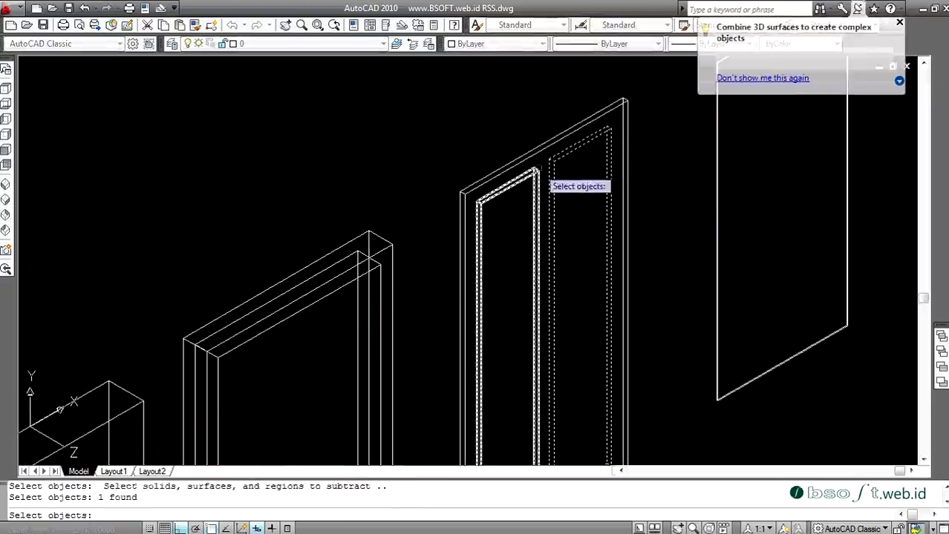
{"action": "left_click", "coordinate": [538, 172]}
{"action": "key", "text": "Return"}
Step: Inspect the door and window parts in the Conceptual visual style, and undo the style change to return to 2D wireframe
{"action": "scroll", "coordinate": [490, 223], "scroll_direction": "down", "scroll_amount": 4}
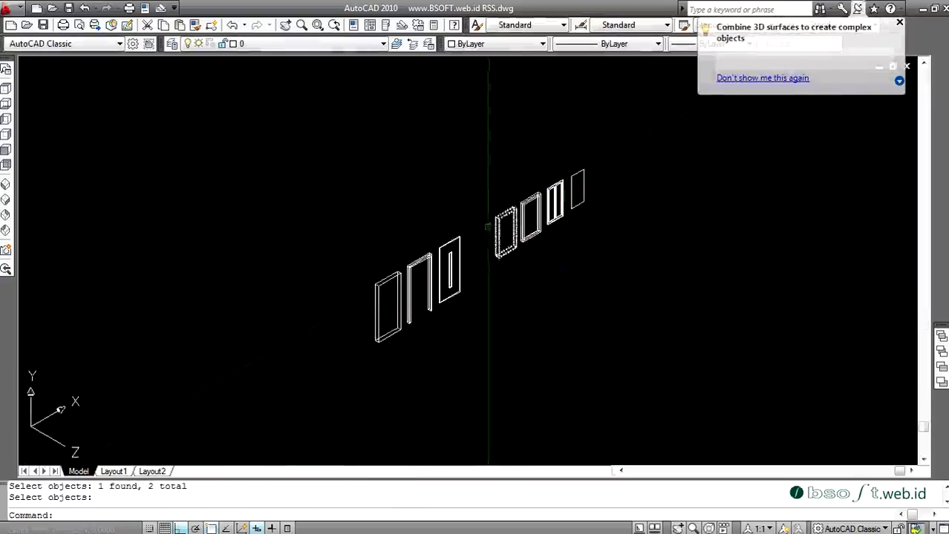
{"action": "scroll", "coordinate": [488, 227], "scroll_direction": "up", "scroll_amount": 2}
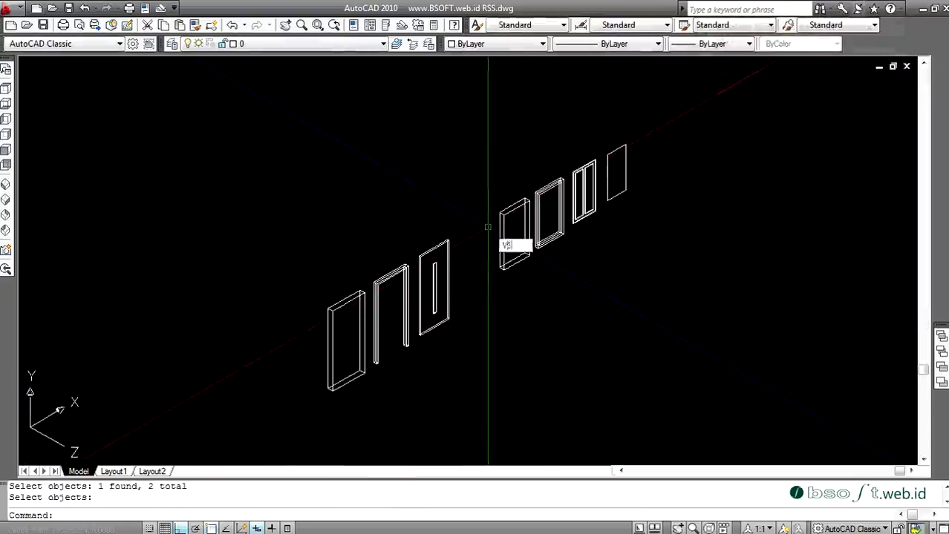
{"action": "key", "text": "Return"}
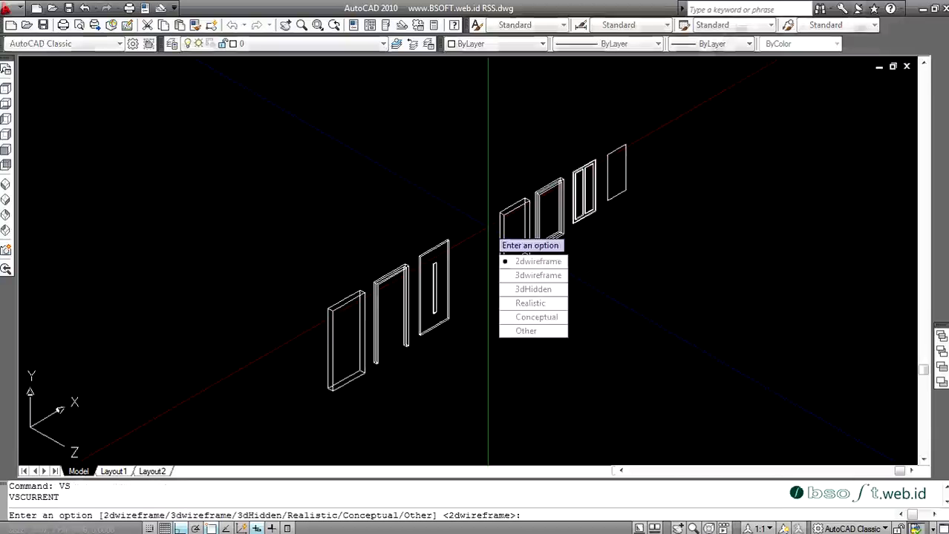
{"action": "left_click", "coordinate": [536, 317]}
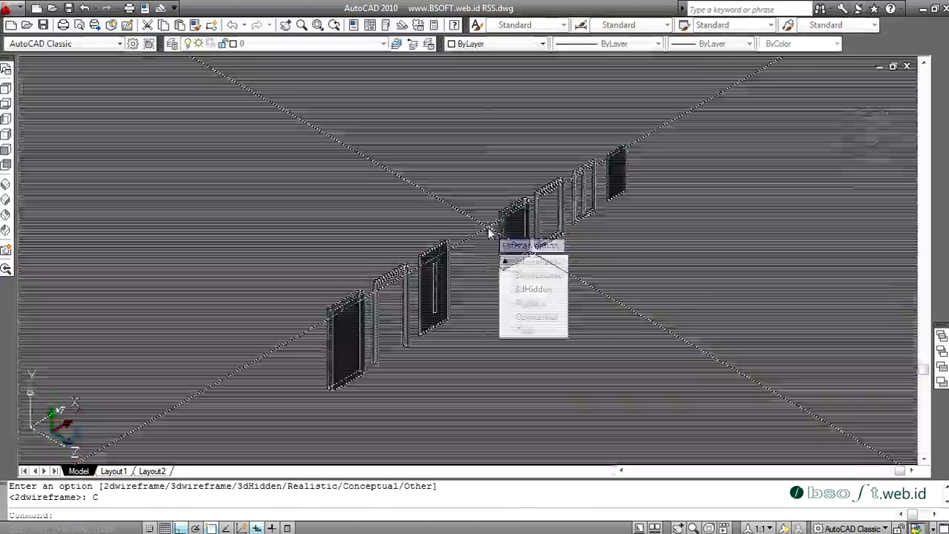
{"action": "left_click", "coordinate": [489, 191]}
{"action": "left_click", "coordinate": [637, 145]}
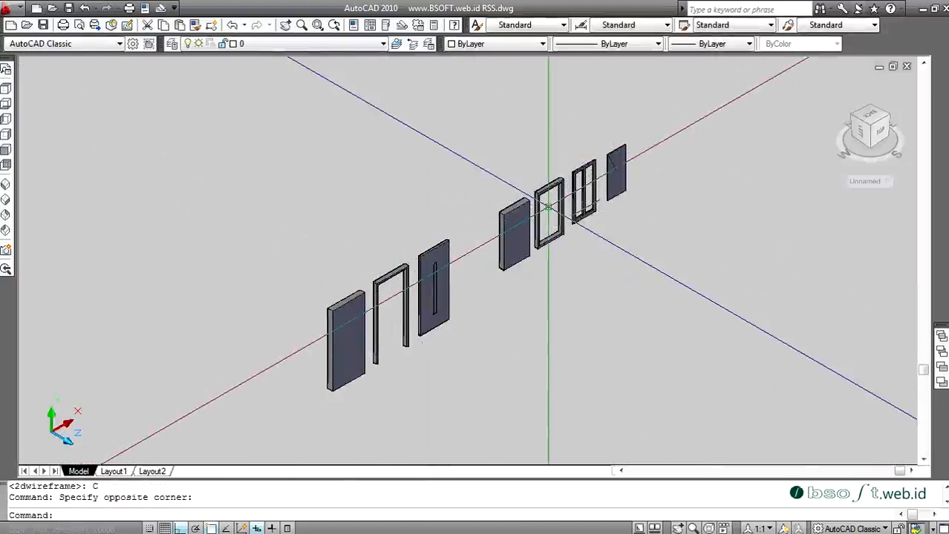
{"action": "key", "text": "Return"}
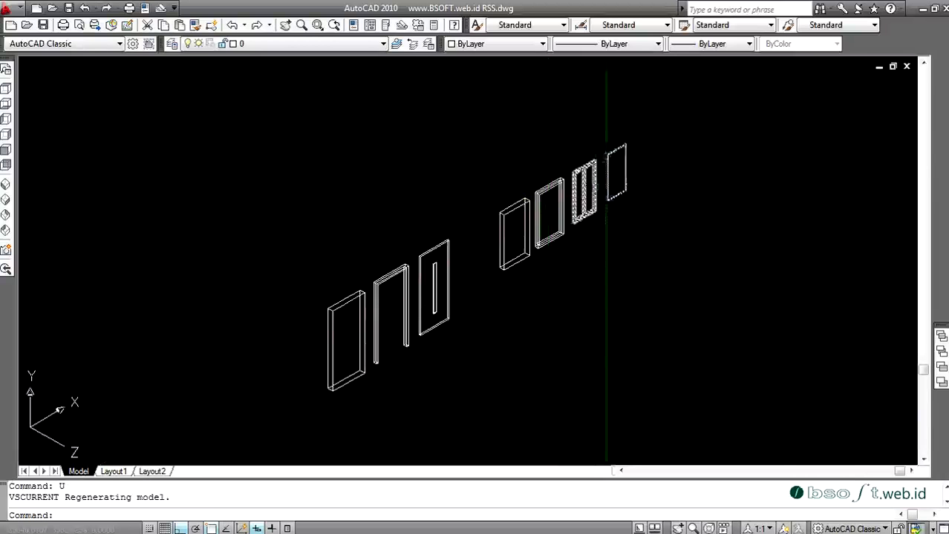
Step: Create two new layers named DINDING and KACA
{"action": "scroll", "coordinate": [555, 182], "scroll_direction": "down", "scroll_amount": 2}
{"action": "scroll", "coordinate": [577, 224], "scroll_direction": "down", "scroll_amount": 2}
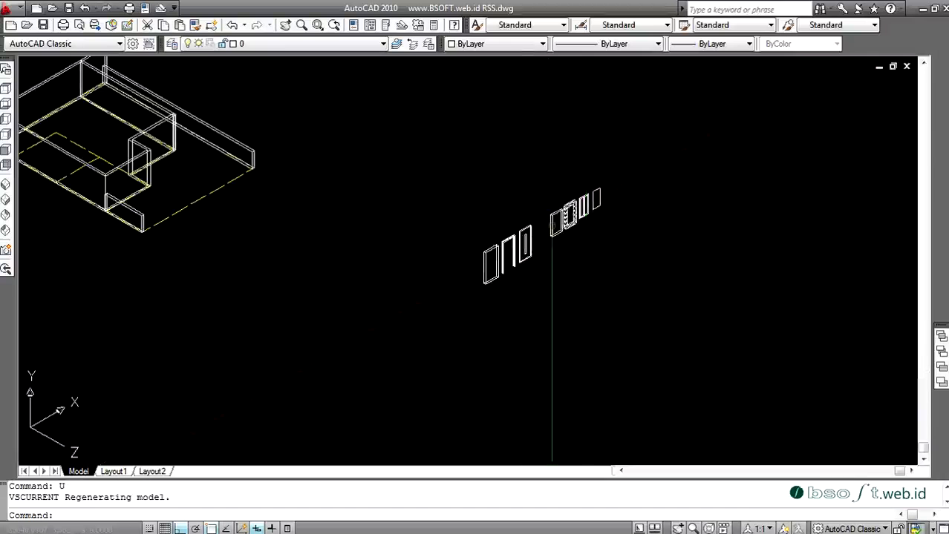
{"action": "scroll", "coordinate": [499, 223], "scroll_direction": "down", "scroll_amount": 2}
{"action": "scroll", "coordinate": [520, 215], "scroll_direction": "up", "scroll_amount": 5}
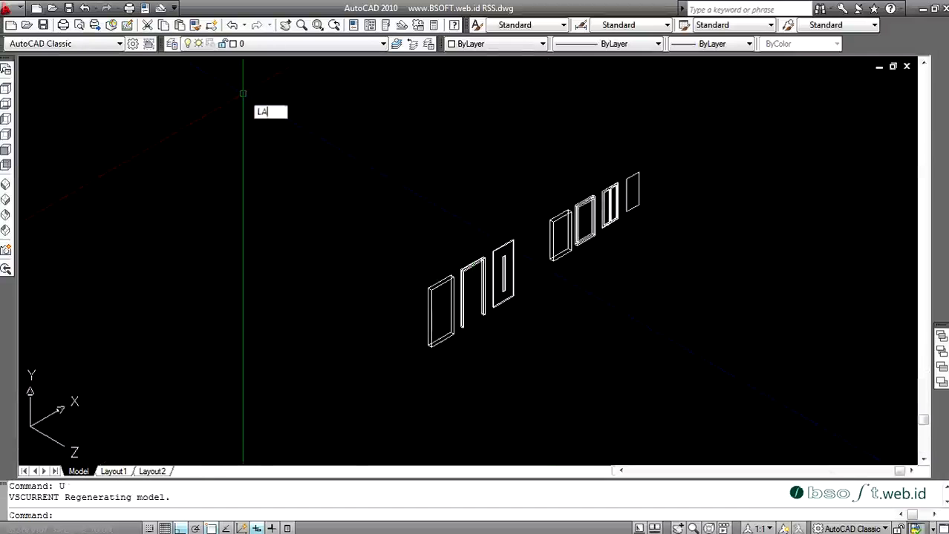
{"action": "key", "text": "Return"}
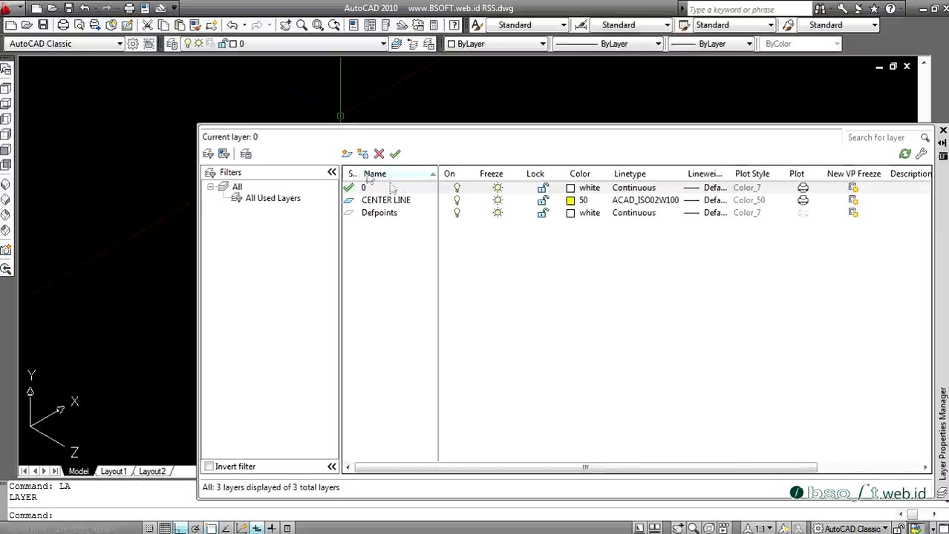
{"action": "left_click", "coordinate": [351, 154]}
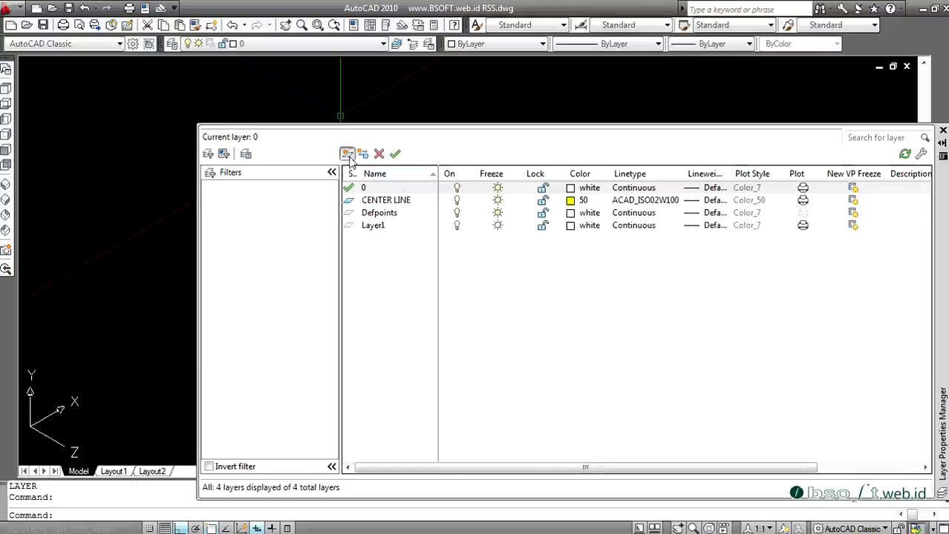
{"action": "double_click", "coordinate": [388, 229]}
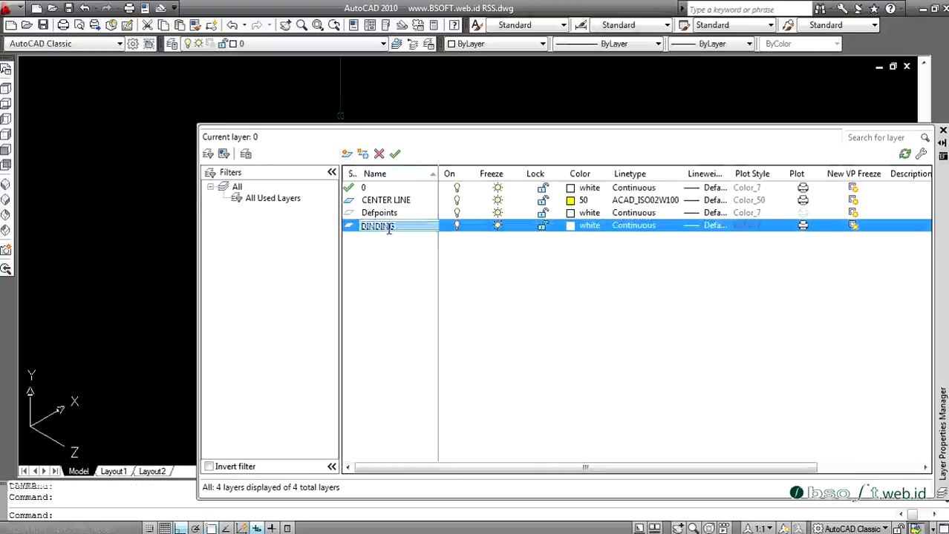
{"action": "left_click", "coordinate": [352, 153]}
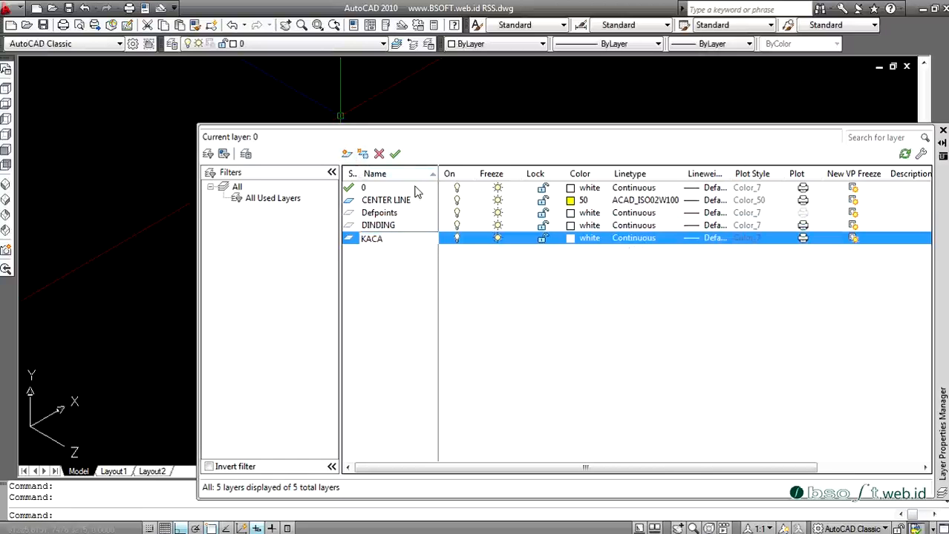
Step: Create three new layers named KUSEN, PINTU and DAUN JENDELA
{"action": "left_click", "coordinate": [347, 154]}
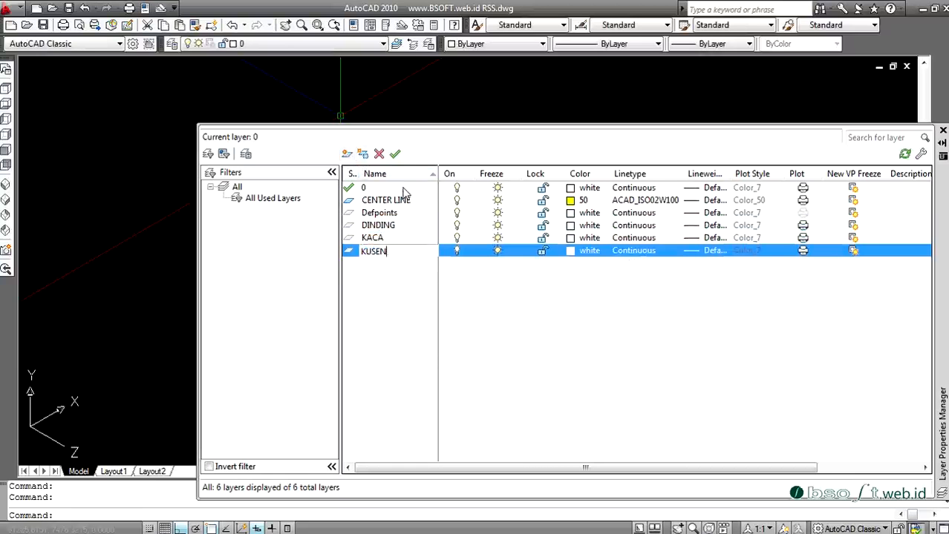
{"action": "left_click", "coordinate": [347, 155]}
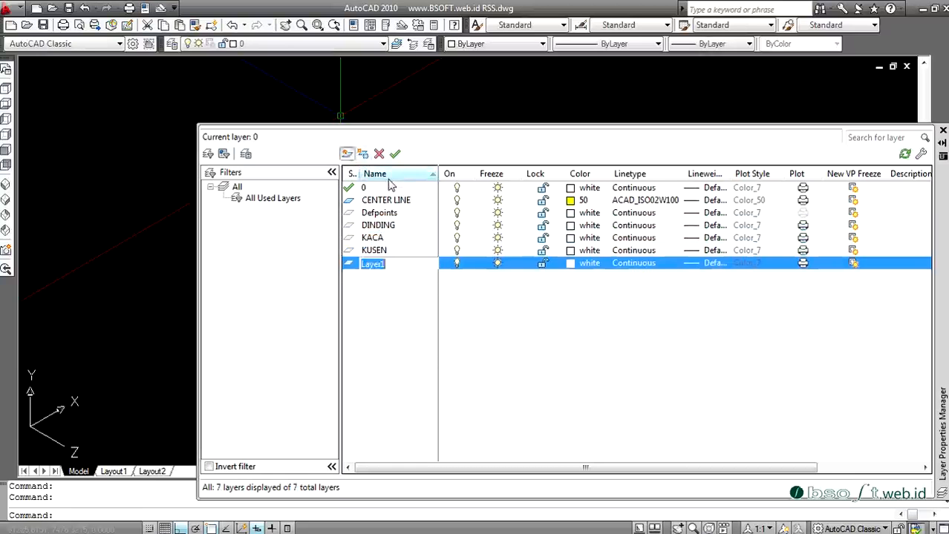
{"action": "type", "text": "PINTU"}
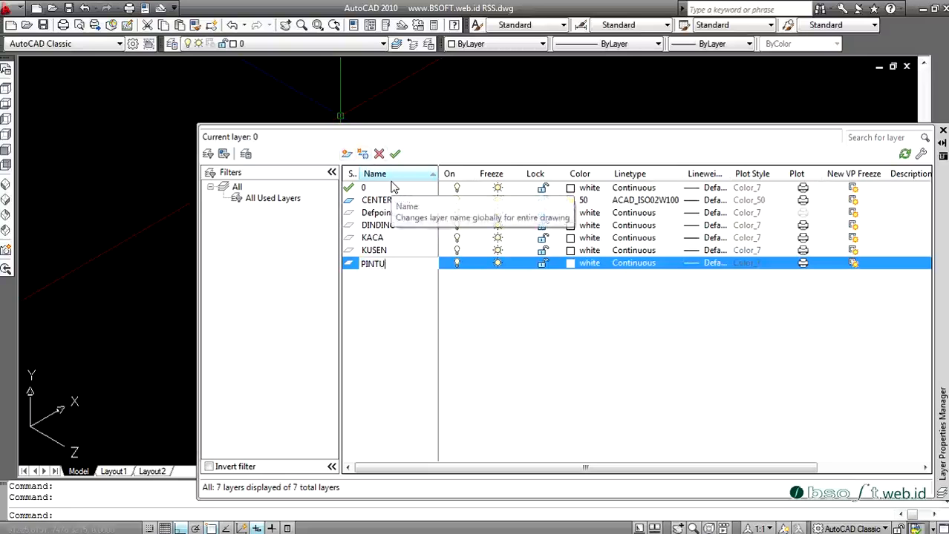
{"action": "key", "text": "Return"}
{"action": "left_click", "coordinate": [347, 154]}
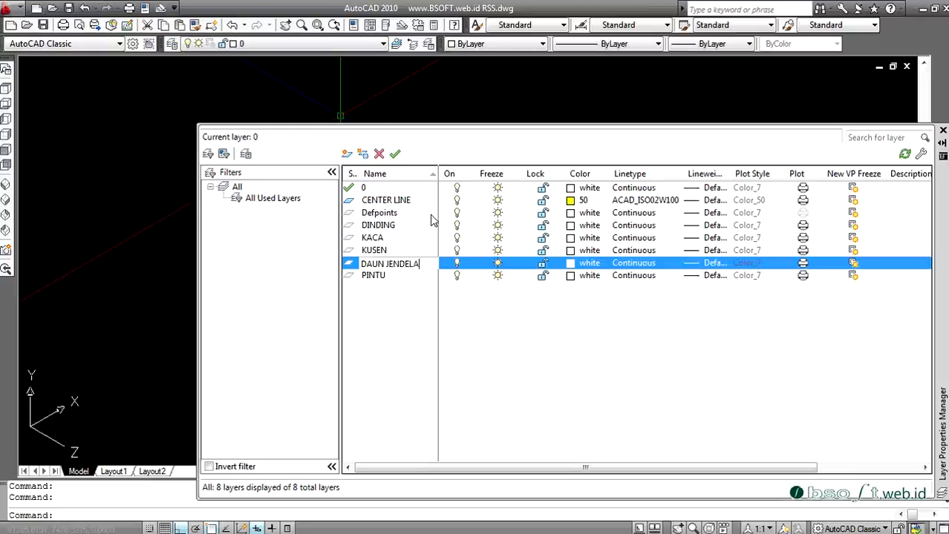
{"action": "key", "text": "F2"}
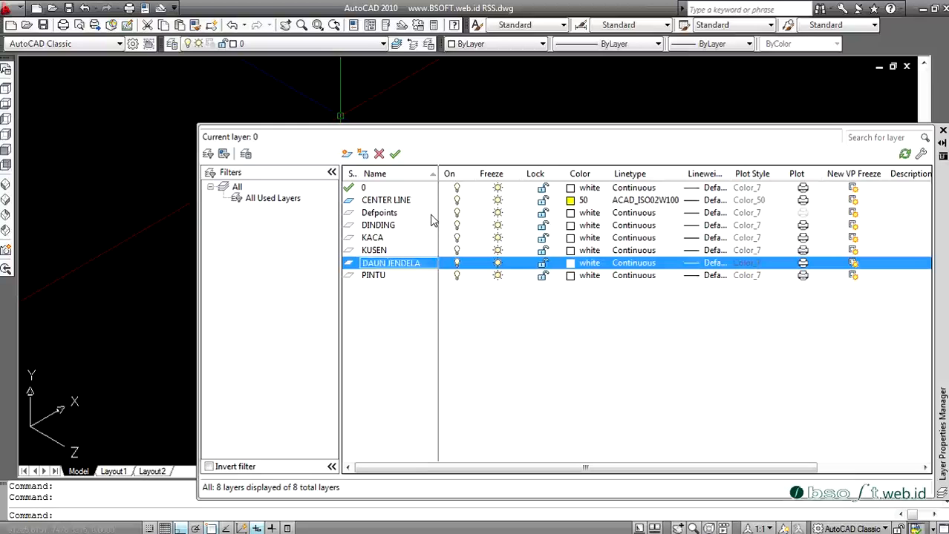
{"action": "left_click", "coordinate": [572, 276]}
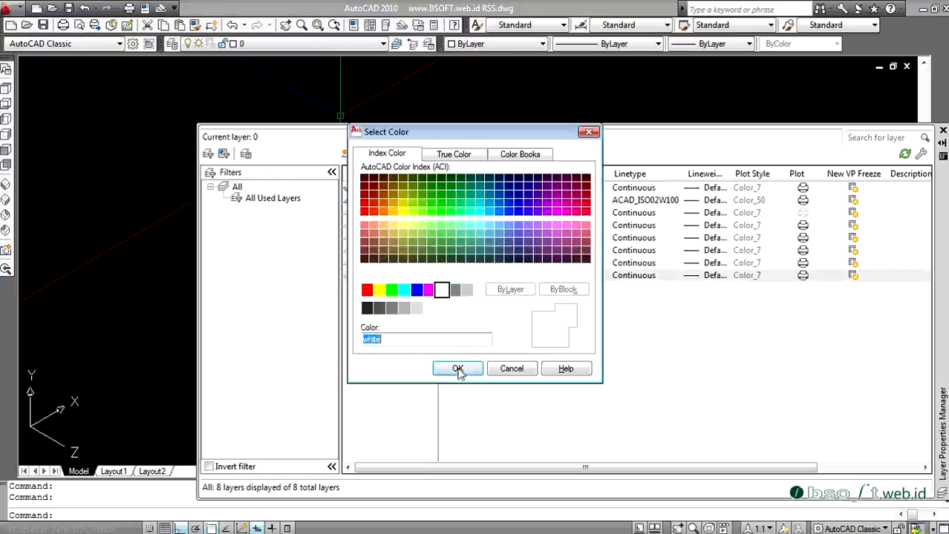
{"action": "left_click", "coordinate": [368, 291]}
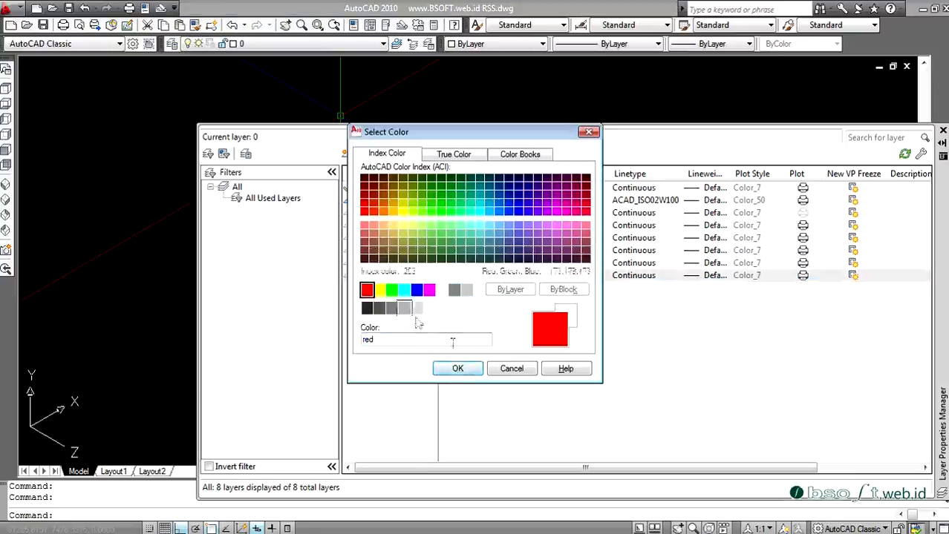
{"action": "left_click", "coordinate": [495, 373]}
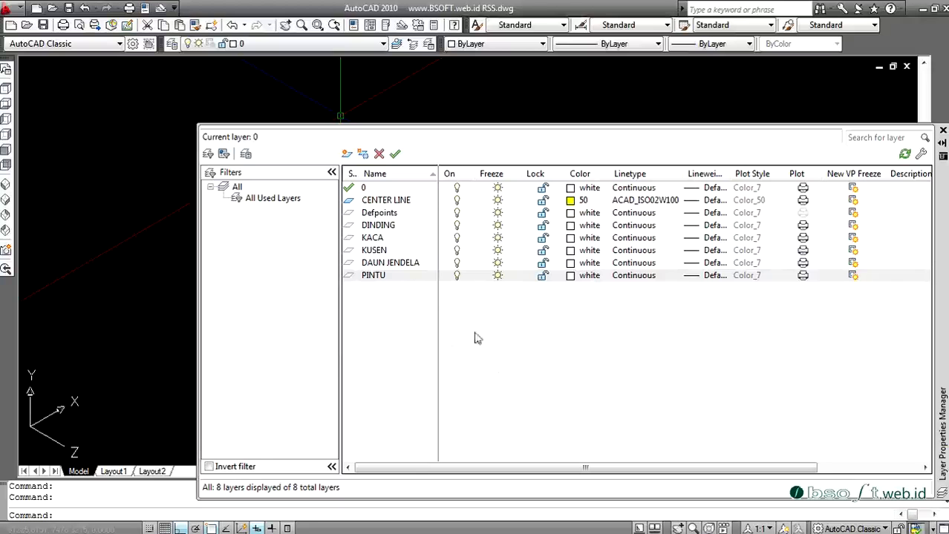
Step: Set the DINDING layer's color to red and the DAUN JENDELA layer's color to magenta
{"action": "left_click", "coordinate": [570, 227]}
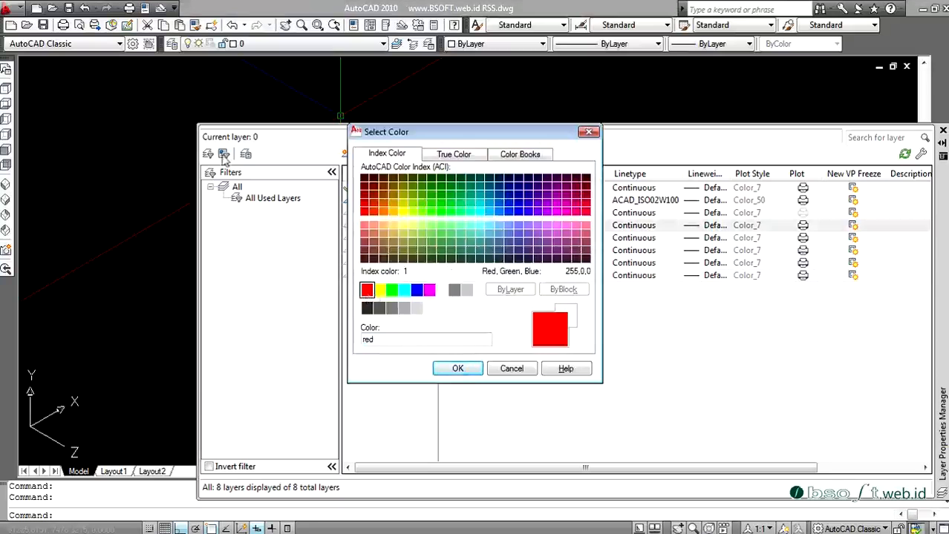
{"action": "left_click", "coordinate": [455, 371]}
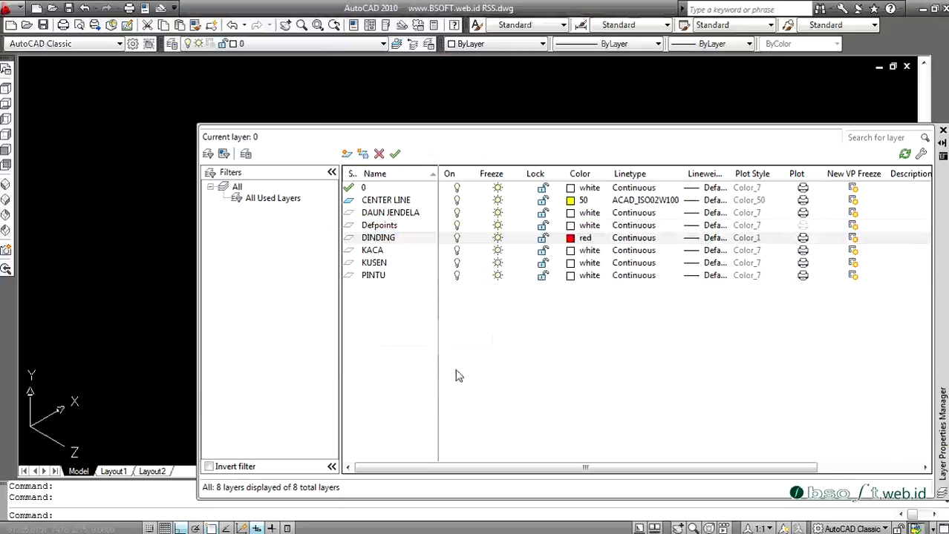
{"action": "left_click", "coordinate": [570, 214]}
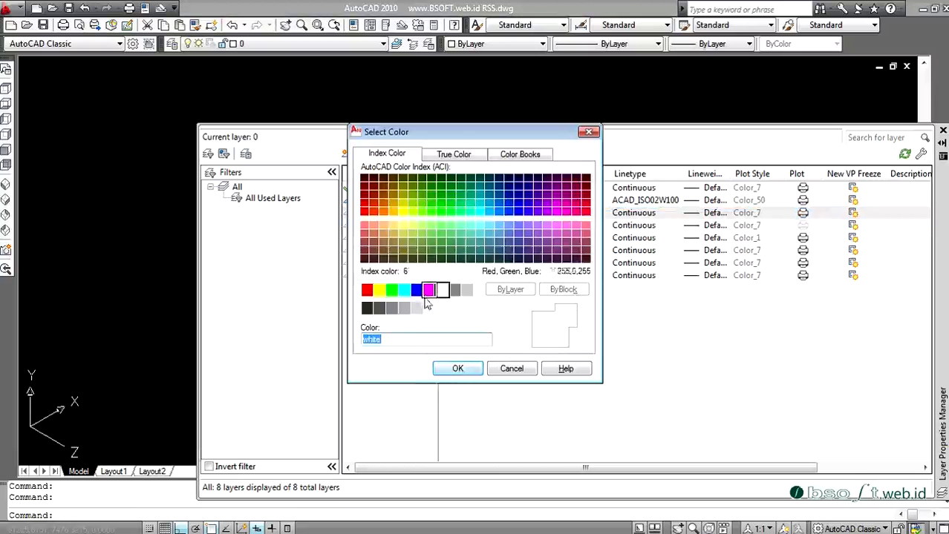
{"action": "left_click", "coordinate": [429, 291]}
{"action": "left_click", "coordinate": [455, 369]}
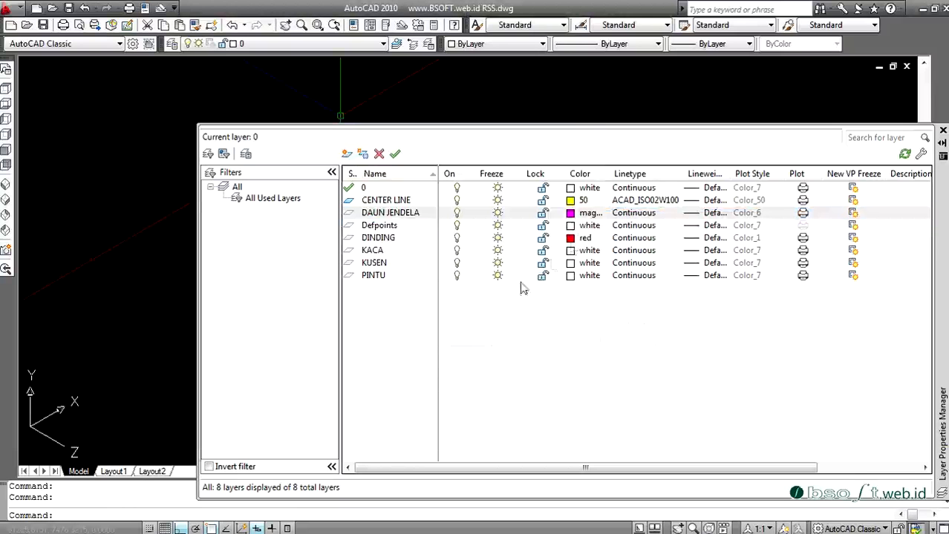
Step: Set the KACA layer's color to 252 and the KUSEN layer's color to 32
{"action": "left_click", "coordinate": [570, 251]}
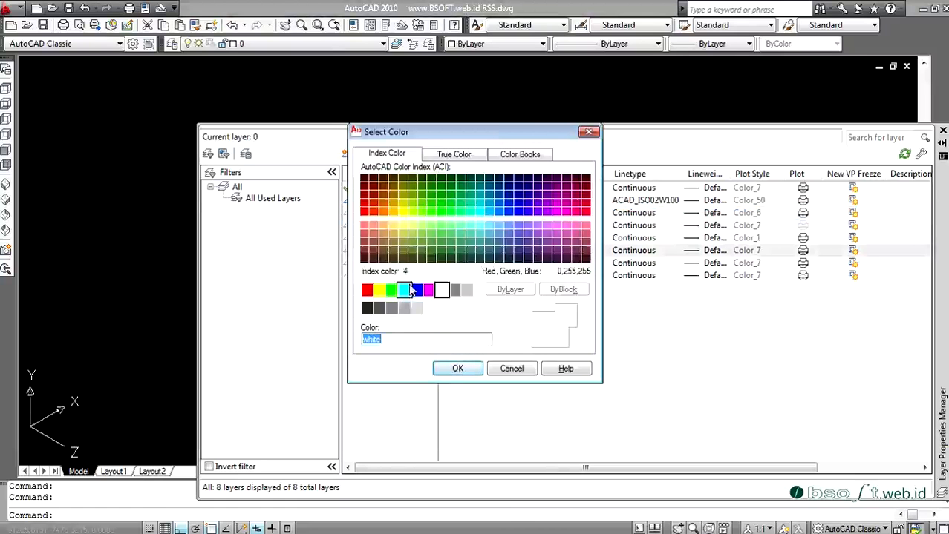
{"action": "left_click", "coordinate": [392, 309]}
{"action": "left_click", "coordinate": [457, 369]}
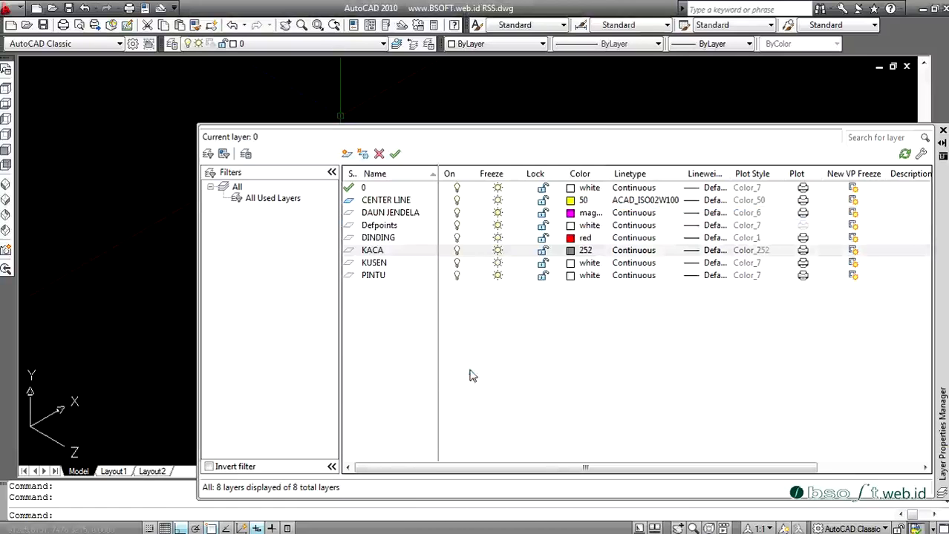
{"action": "left_click", "coordinate": [570, 264]}
{"action": "left_click", "coordinate": [384, 206]}
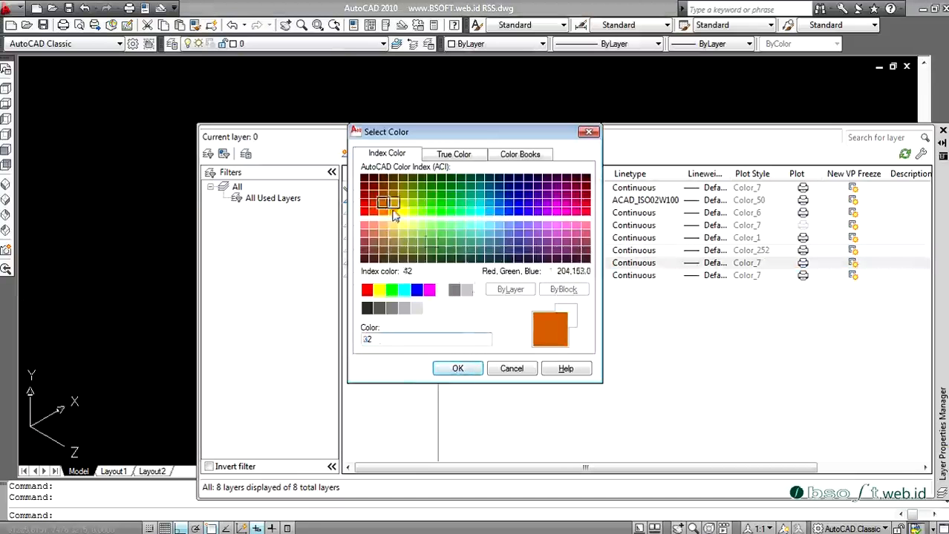
{"action": "left_click", "coordinate": [458, 369]}
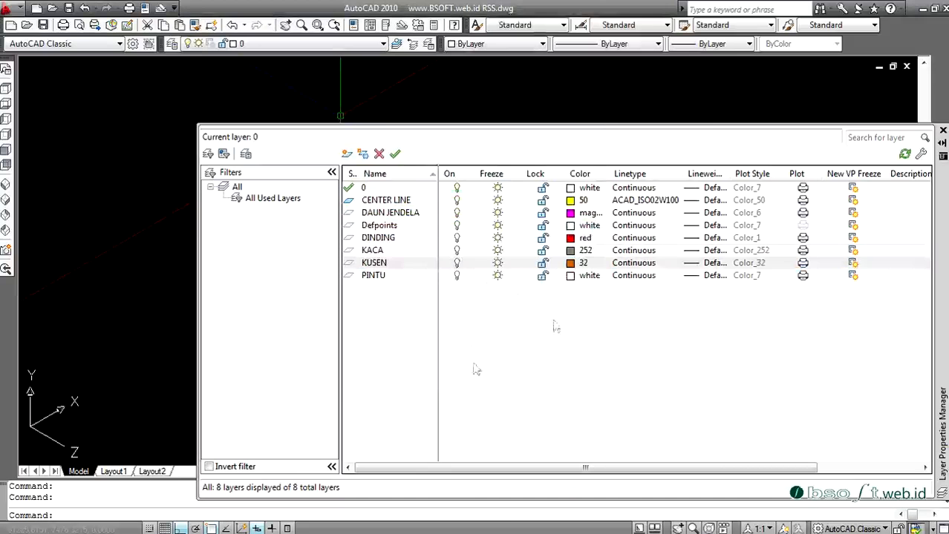
Step: Set the PINTU layer's color to 21 and close the layer manager
{"action": "left_click", "coordinate": [570, 277]}
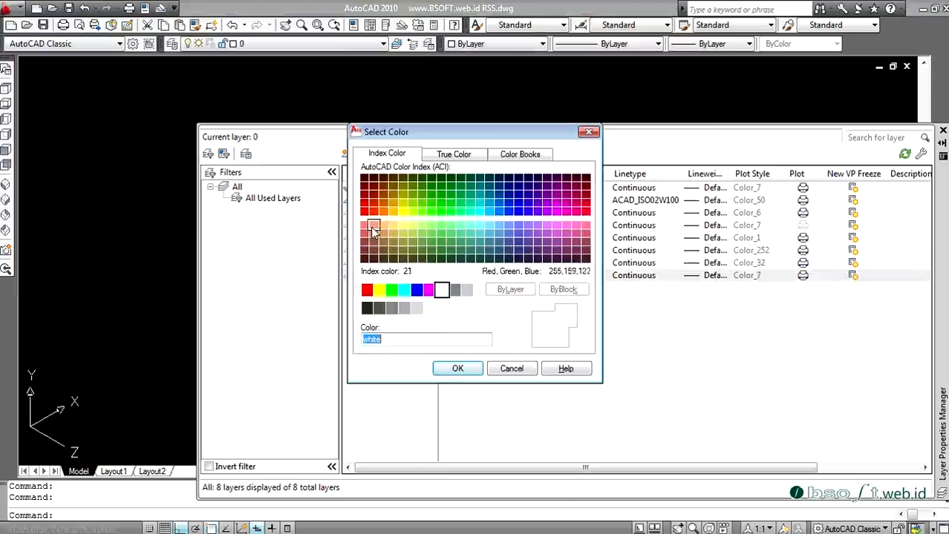
{"action": "left_click", "coordinate": [373, 227]}
{"action": "left_click", "coordinate": [458, 370]}
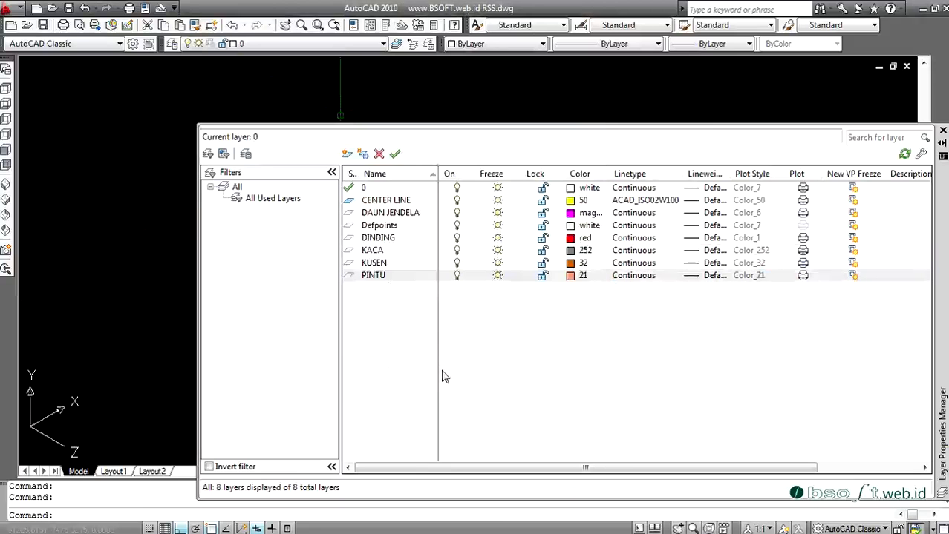
{"action": "left_click", "coordinate": [942, 133]}
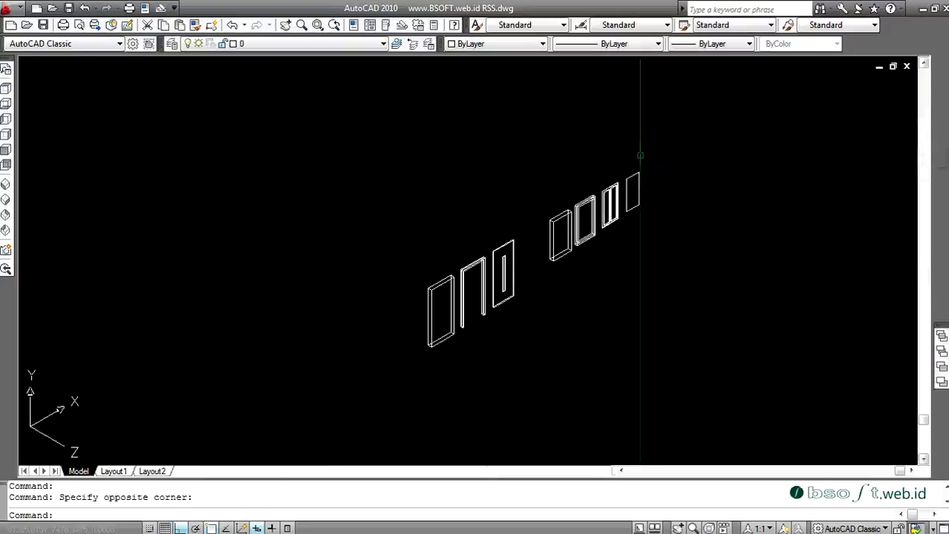
Step: Assign the window's glass pane to the KACA layer
{"action": "left_click", "coordinate": [653, 160]}
{"action": "left_click", "coordinate": [633, 185]}
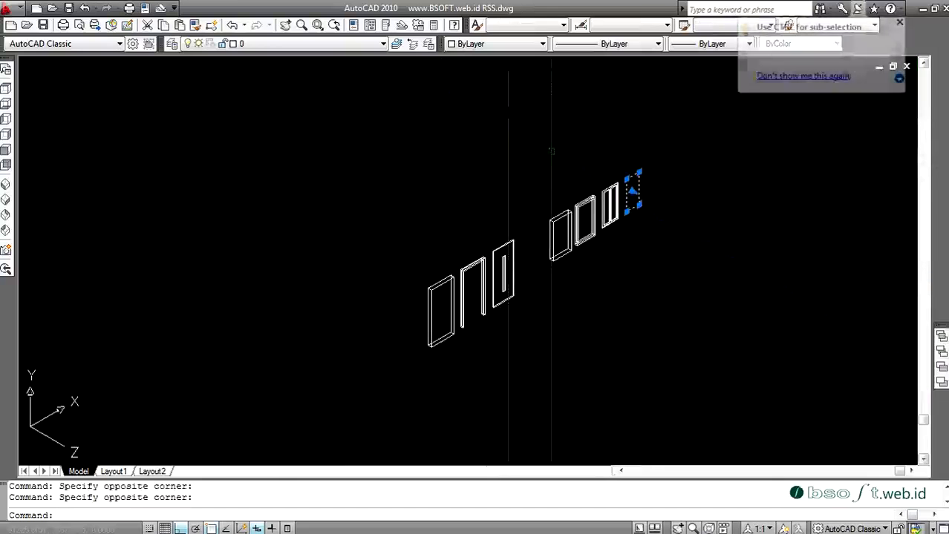
{"action": "left_click", "coordinate": [361, 44]}
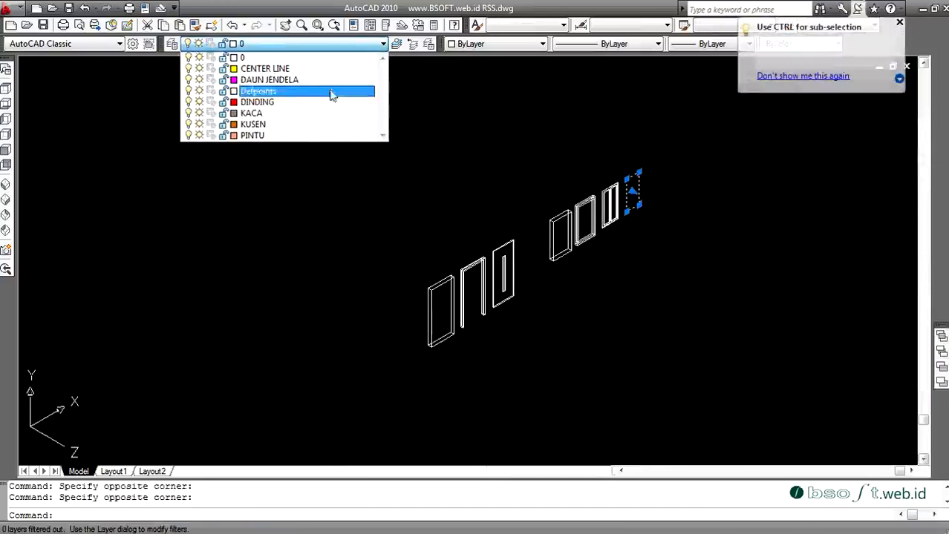
{"action": "left_click", "coordinate": [281, 114]}
{"action": "key", "text": "Escape"}
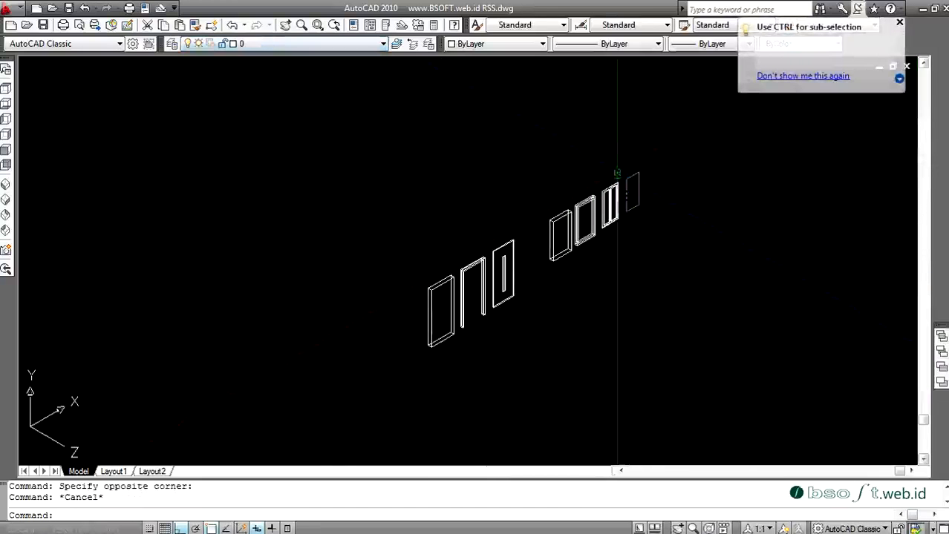
Step: Assign the two-pane window leaf solid to the DAUN JENDELA layer
{"action": "left_click", "coordinate": [614, 182]}
{"action": "left_click", "coordinate": [605, 222]}
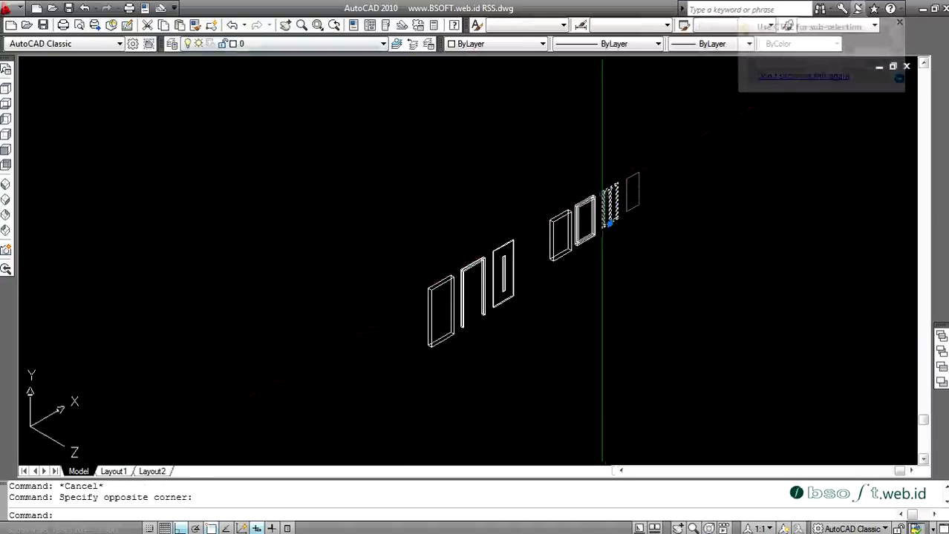
{"action": "left_click", "coordinate": [346, 46]}
{"action": "left_click", "coordinate": [346, 47]}
{"action": "left_click", "coordinate": [346, 47]}
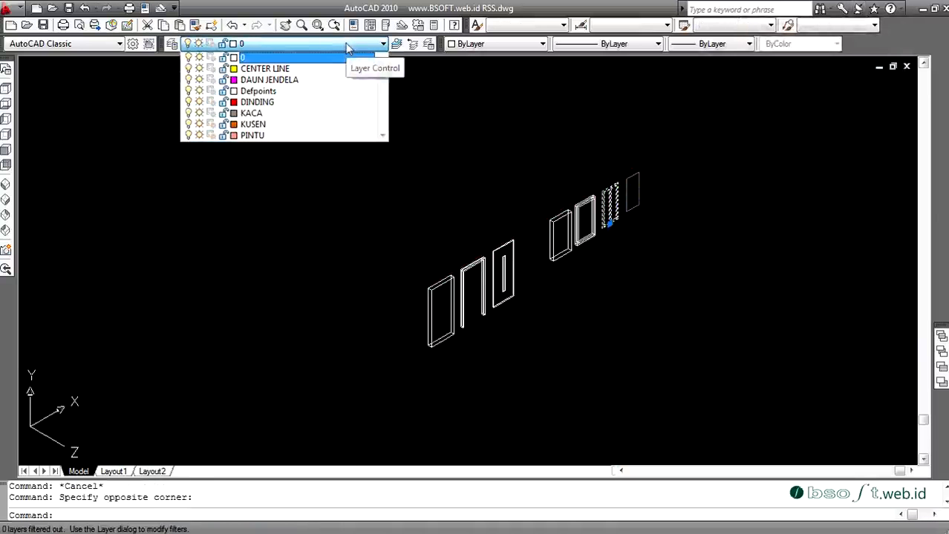
{"action": "left_click", "coordinate": [305, 80]}
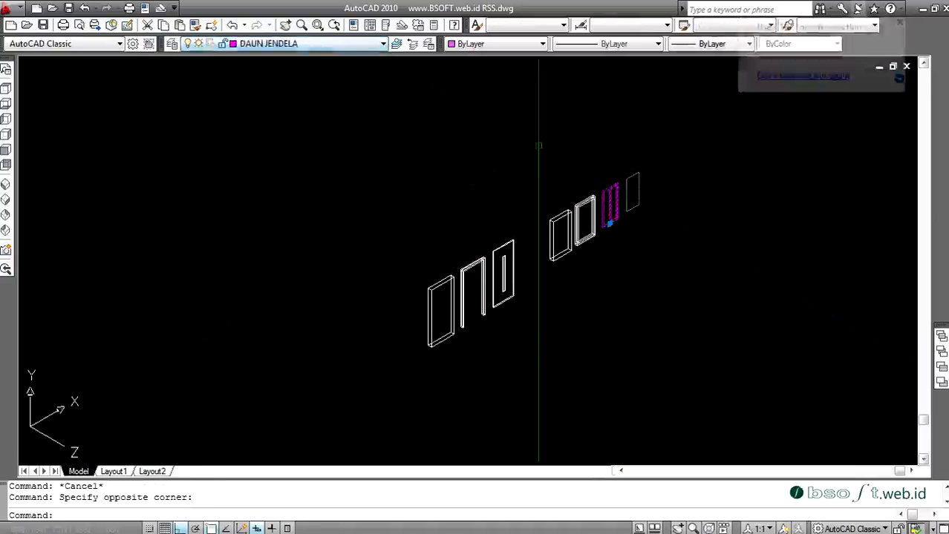
Step: Assign the window frame and the door frame solids to the KUSEN layer
{"action": "double_click", "coordinate": [607, 204]}
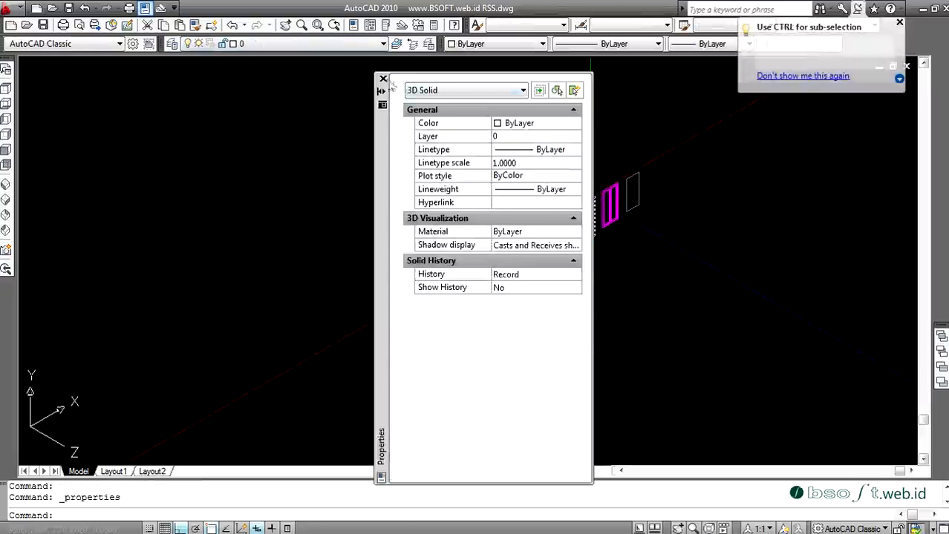
{"action": "left_click", "coordinate": [383, 79]}
{"action": "left_click", "coordinate": [476, 251]}
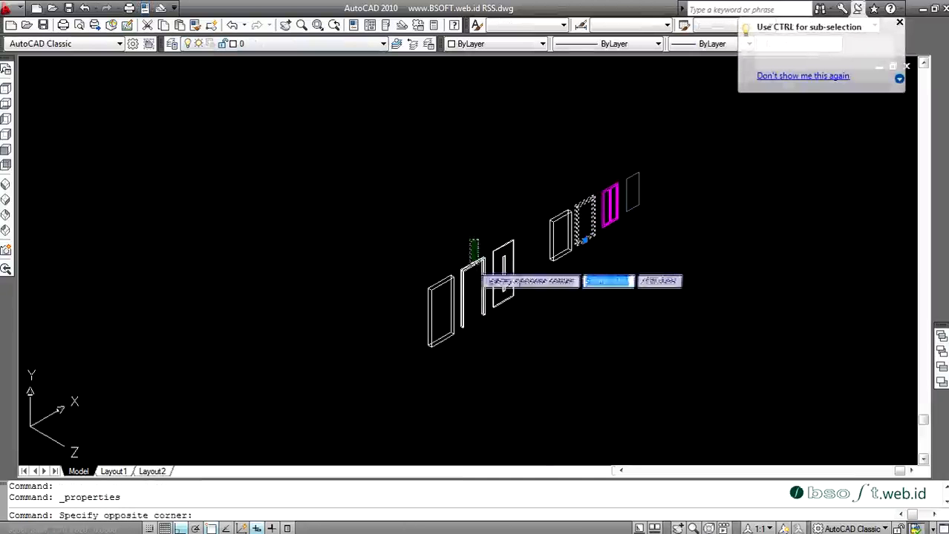
{"action": "left_click", "coordinate": [462, 270]}
{"action": "left_click", "coordinate": [347, 43]}
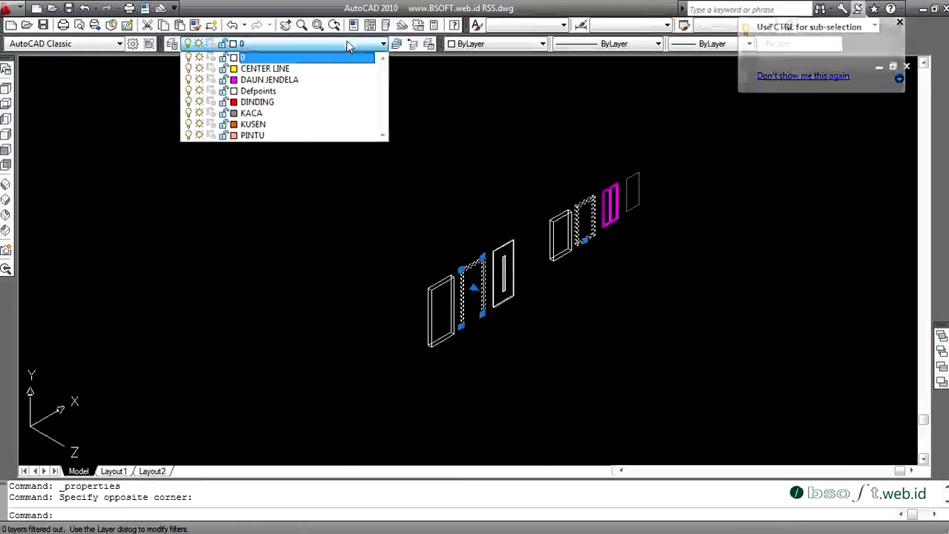
{"action": "left_click", "coordinate": [304, 122]}
{"action": "key", "text": "Escape"}
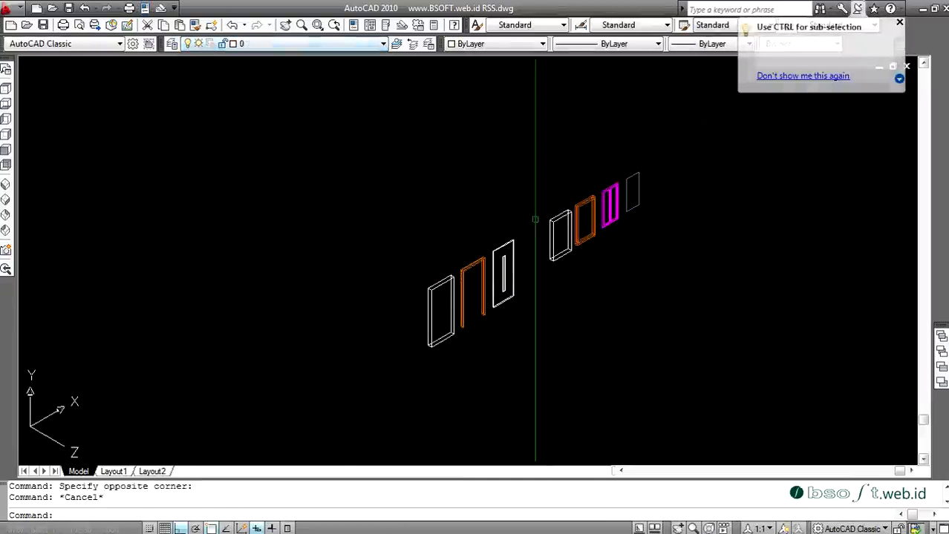
Step: Assign the door leaf to the PINTU layer
{"action": "left_click", "coordinate": [529, 219]}
{"action": "left_click", "coordinate": [503, 265]}
{"action": "left_click", "coordinate": [529, 214]}
{"action": "left_click", "coordinate": [494, 265]}
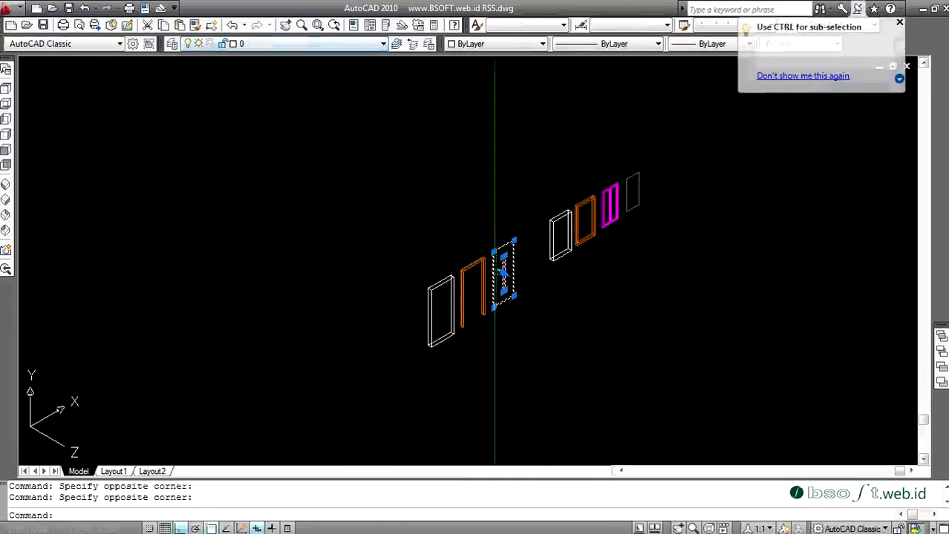
{"action": "left_click", "coordinate": [322, 45]}
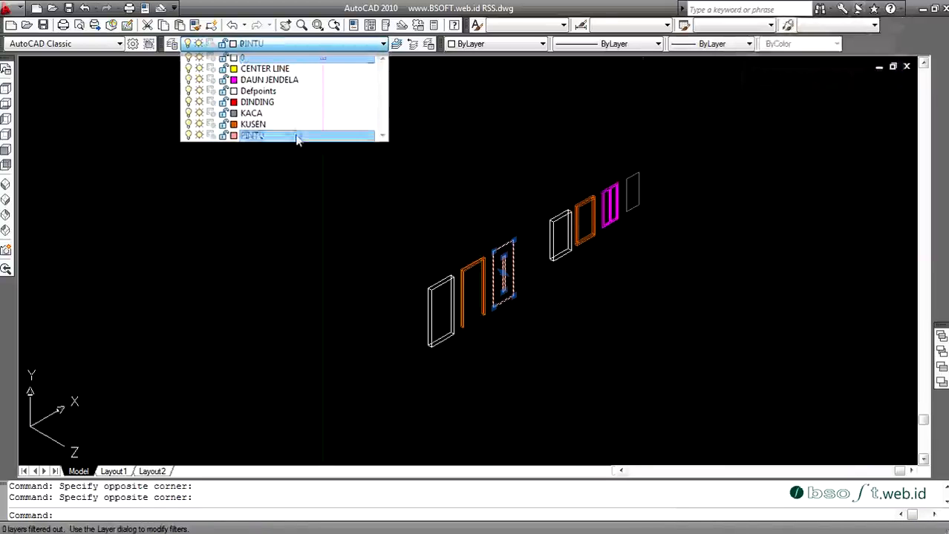
{"action": "left_click", "coordinate": [296, 136]}
{"action": "key", "text": "Escape"}
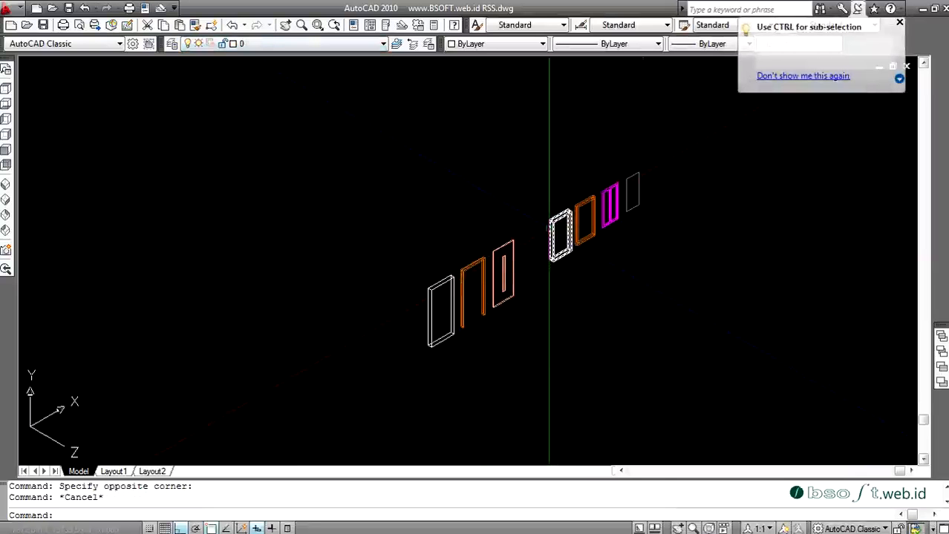
Step: Move the window's glass pane into the two-pane leaf, placing its lower-left corner at the leaf's lower-left inner corner
{"action": "scroll", "coordinate": [575, 262], "scroll_direction": "down", "scroll_amount": 2}
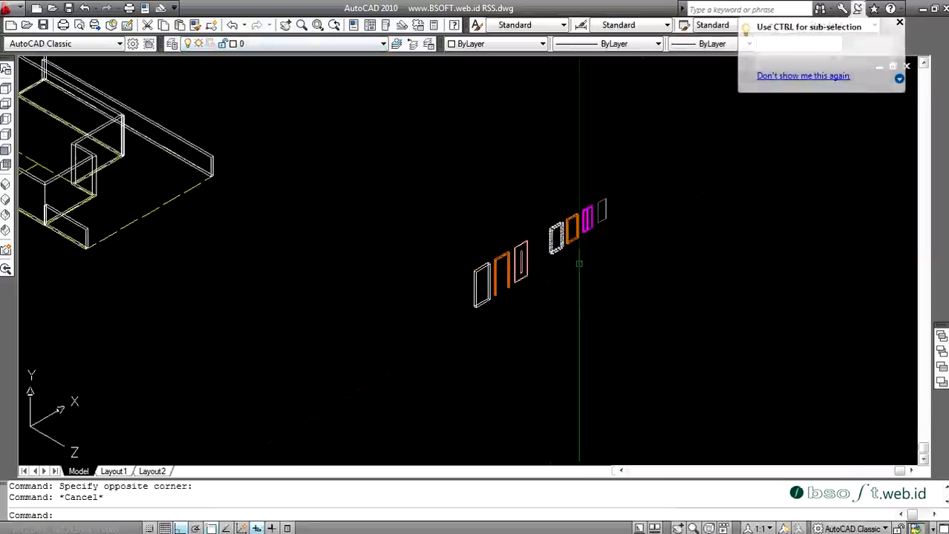
{"action": "type", "text": "m"}
{"action": "key", "text": "Return"}
{"action": "scroll", "coordinate": [612, 215], "scroll_direction": "up", "scroll_amount": 3}
{"action": "left_click", "coordinate": [621, 205]}
{"action": "left_click", "coordinate": [580, 244]}
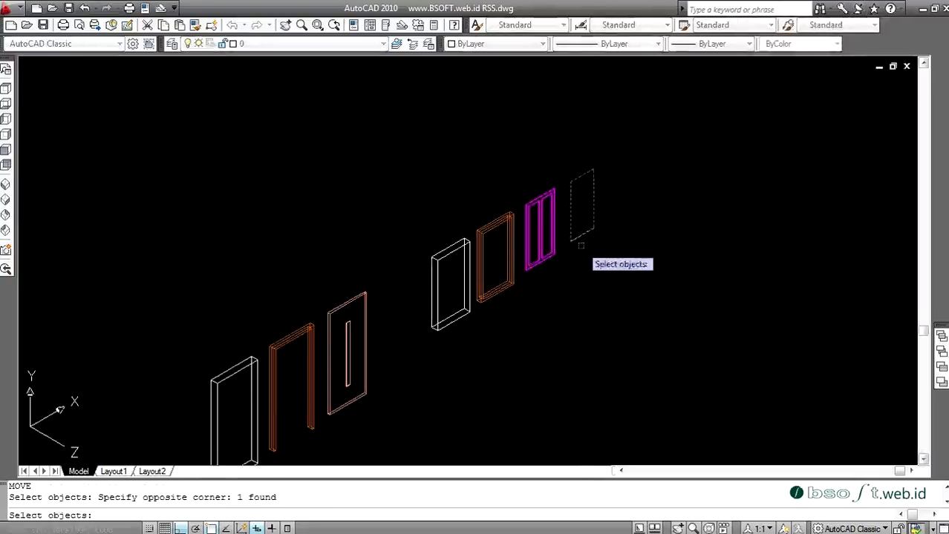
{"action": "scroll", "coordinate": [572, 244], "scroll_direction": "up", "scroll_amount": 2}
{"action": "scroll", "coordinate": [571, 244], "scroll_direction": "up", "scroll_amount": 3}
{"action": "key", "text": "Return"}
{"action": "scroll", "coordinate": [570, 238], "scroll_direction": "up", "scroll_amount": 2}
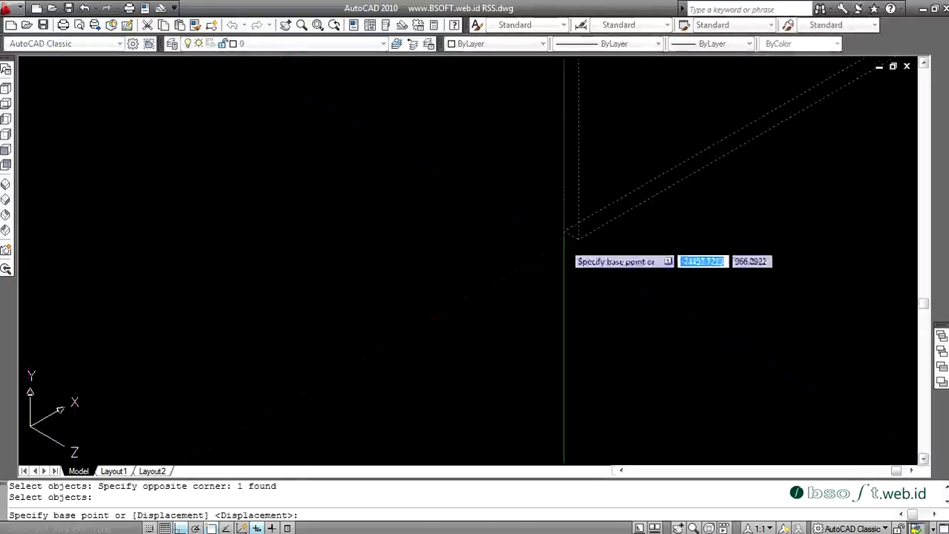
{"action": "left_click", "coordinate": [570, 234]}
{"action": "scroll", "coordinate": [571, 236], "scroll_direction": "down", "scroll_amount": 3}
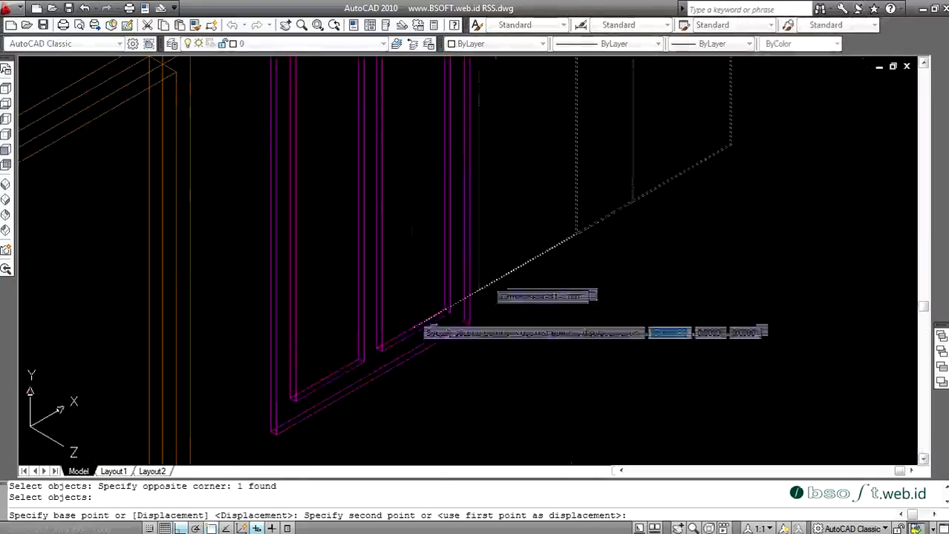
{"action": "scroll", "coordinate": [282, 395], "scroll_direction": "up", "scroll_amount": 2}
{"action": "left_click", "coordinate": [296, 388]}
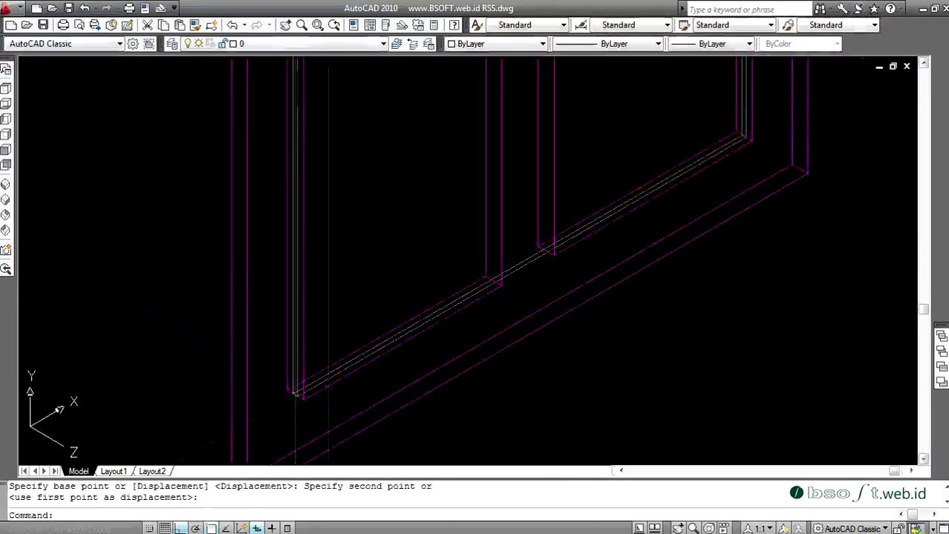
{"action": "scroll", "coordinate": [566, 313], "scroll_direction": "down", "scroll_amount": 3}
{"action": "key", "text": "Escape"}
{"action": "scroll", "coordinate": [565, 313], "scroll_direction": "down", "scroll_amount": 4}
{"action": "type", "text": "M"}
{"action": "key", "text": "Return"}
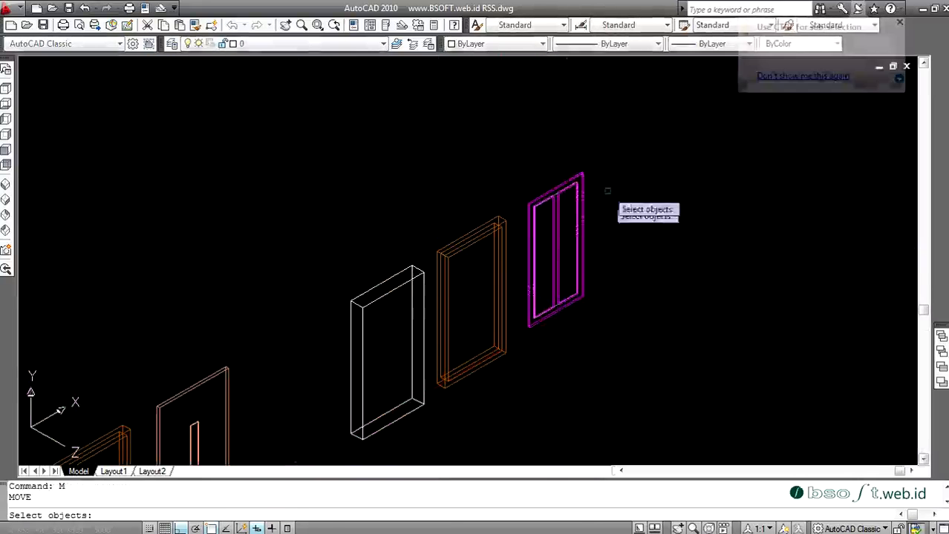
{"action": "left_click", "coordinate": [613, 165]}
{"action": "left_click", "coordinate": [531, 328]}
{"action": "scroll", "coordinate": [538, 327], "scroll_direction": "up", "scroll_amount": 5}
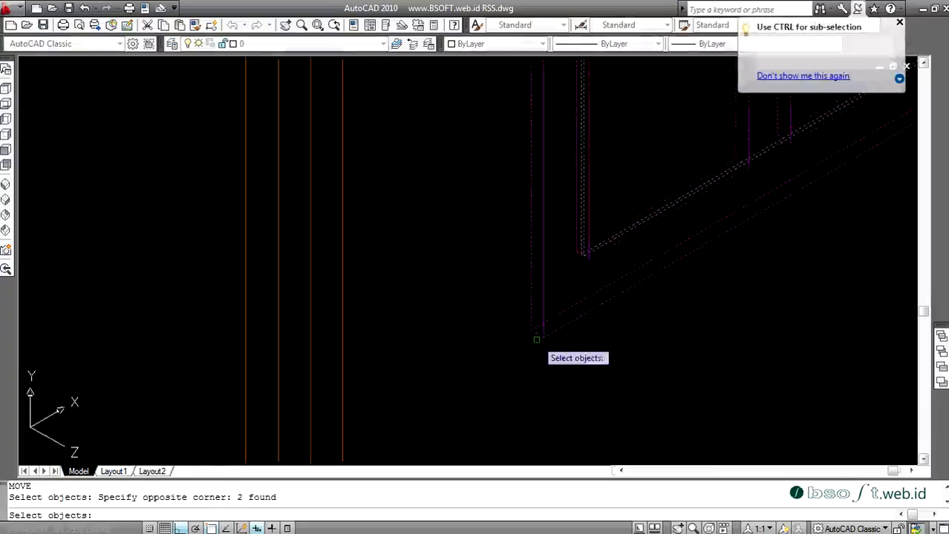
{"action": "key", "text": "Return"}
{"action": "left_click", "coordinate": [538, 333]}
{"action": "scroll", "coordinate": [537, 333], "scroll_direction": "down", "scroll_amount": 3}
{"action": "scroll", "coordinate": [534, 334], "scroll_direction": "up", "scroll_amount": 5}
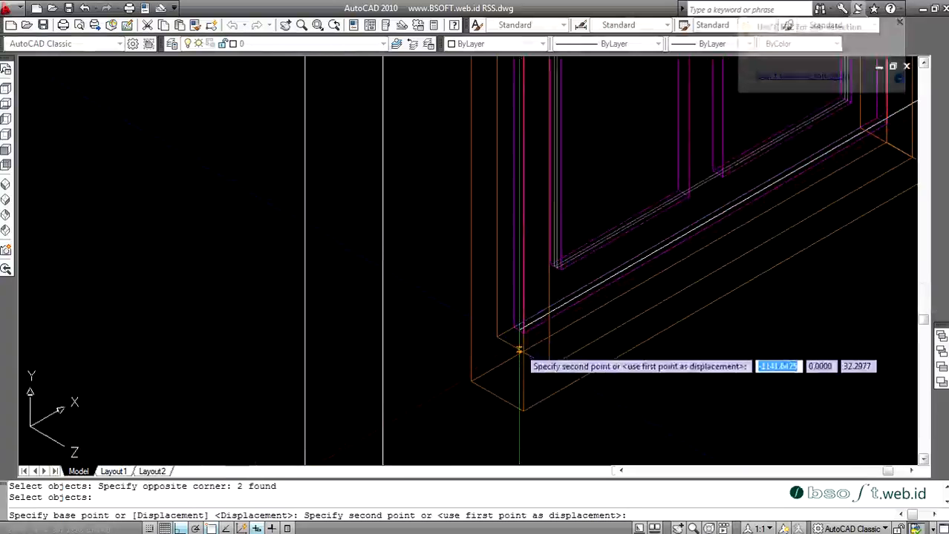
{"action": "key", "text": "Escape"}
Step: Move the window leaf with its glass into the orange window frame, matching their lower-right corners
{"action": "scroll", "coordinate": [522, 353], "scroll_direction": "down", "scroll_amount": 3}
{"action": "type", "text": "M"}
{"action": "key", "text": "Return"}
{"action": "scroll", "coordinate": [712, 208], "scroll_direction": "down", "scroll_amount": 2}
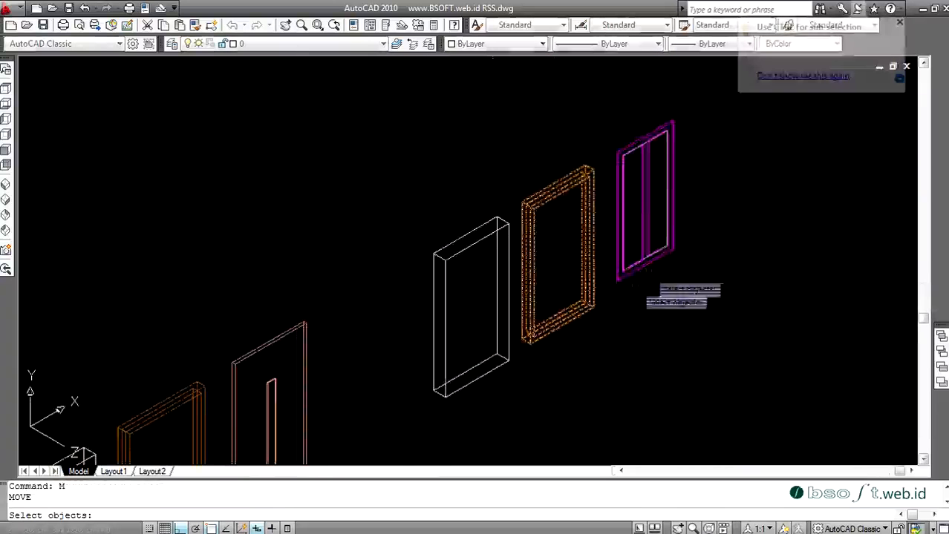
{"action": "left_click", "coordinate": [714, 203]}
{"action": "left_click", "coordinate": [608, 327]}
{"action": "scroll", "coordinate": [686, 250], "scroll_direction": "up", "scroll_amount": 6}
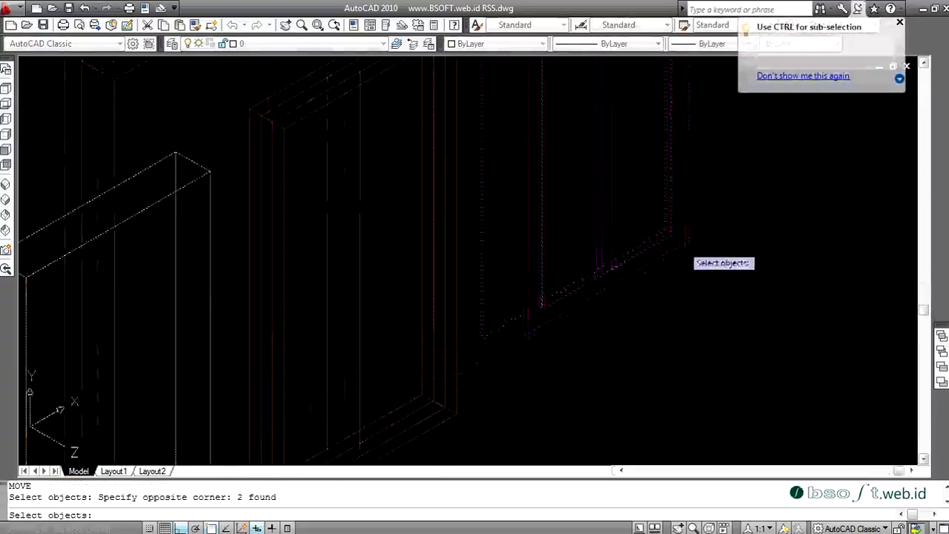
{"action": "key", "text": "Return"}
{"action": "left_click", "coordinate": [707, 248]}
{"action": "scroll", "coordinate": [707, 248], "scroll_direction": "down", "scroll_amount": 4}
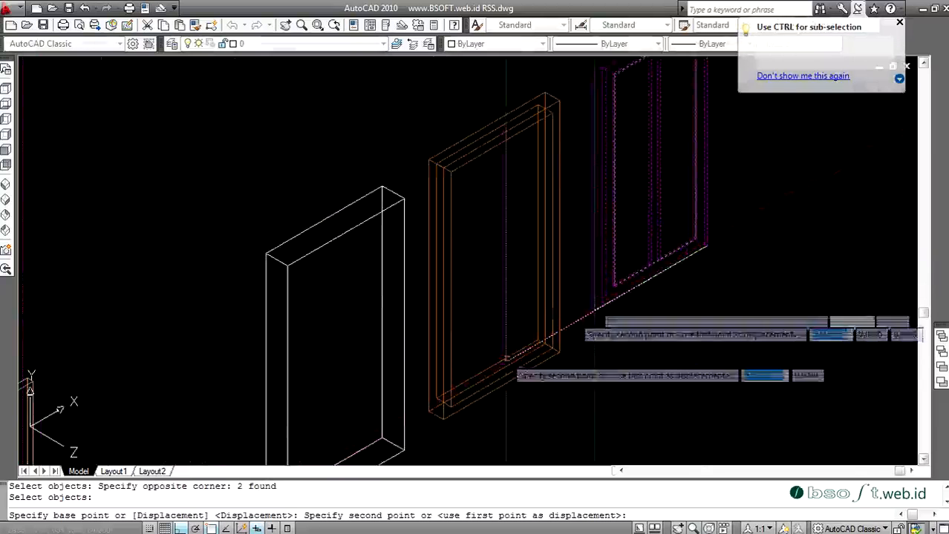
{"action": "scroll", "coordinate": [552, 349], "scroll_direction": "up", "scroll_amount": 2}
{"action": "left_click", "coordinate": [552, 319]}
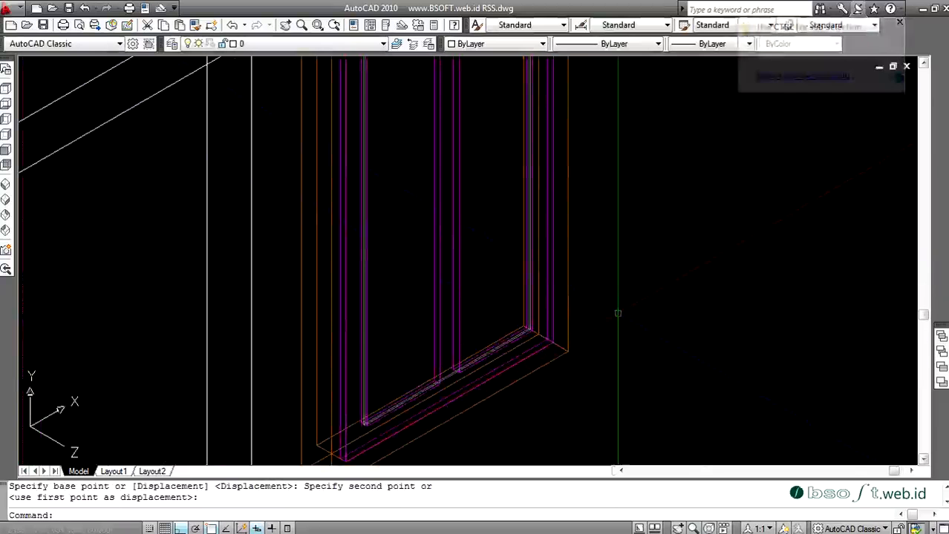
Step: Move the frame, leaf and glass together into the white window box, matching the midpoints of their lower-left bottom edges
{"action": "scroll", "coordinate": [619, 318], "scroll_direction": "down", "scroll_amount": 3}
{"action": "scroll", "coordinate": [619, 318], "scroll_direction": "down", "scroll_amount": 2}
{"action": "type", "text": "m"}
{"action": "key", "text": "Return"}
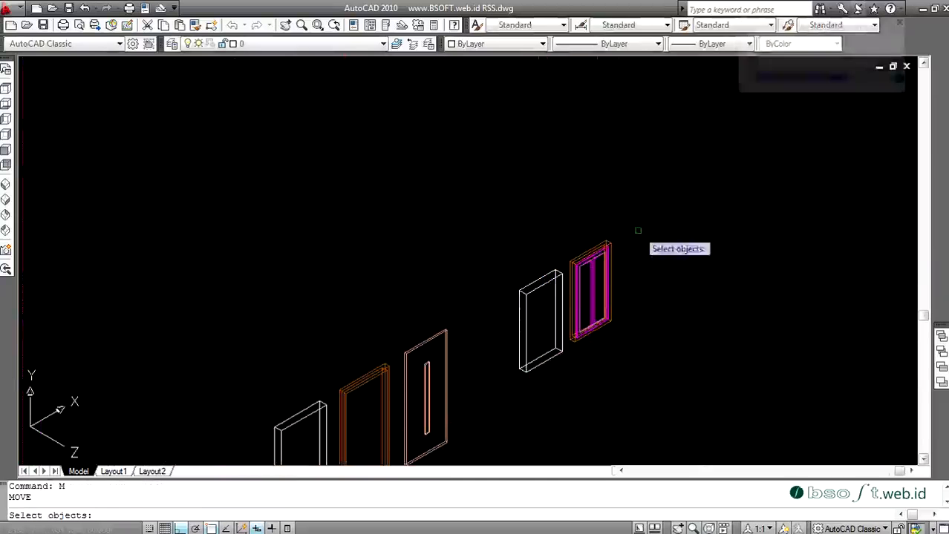
{"action": "left_click", "coordinate": [650, 206]}
{"action": "left_click", "coordinate": [568, 343]}
{"action": "key", "text": "Return"}
{"action": "scroll", "coordinate": [572, 338], "scroll_direction": "up", "scroll_amount": 3}
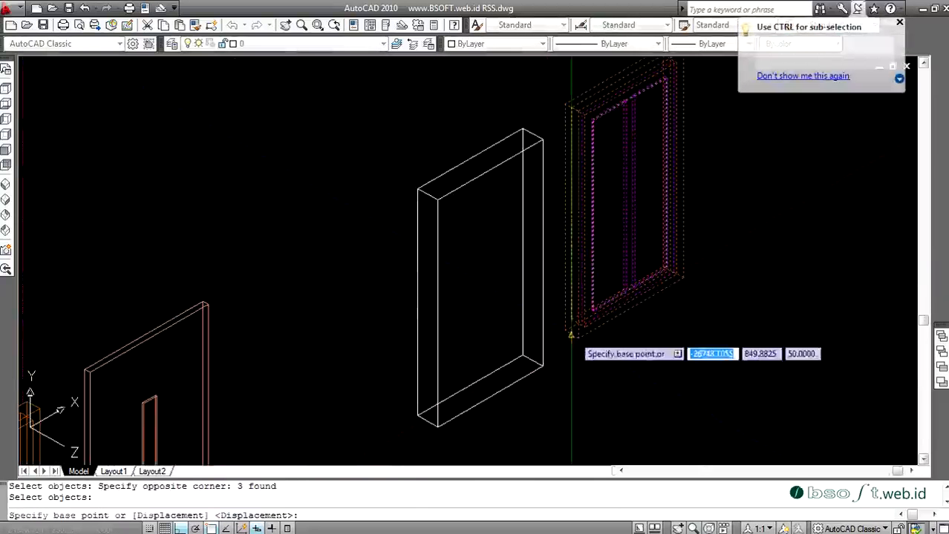
{"action": "left_click", "coordinate": [572, 336]}
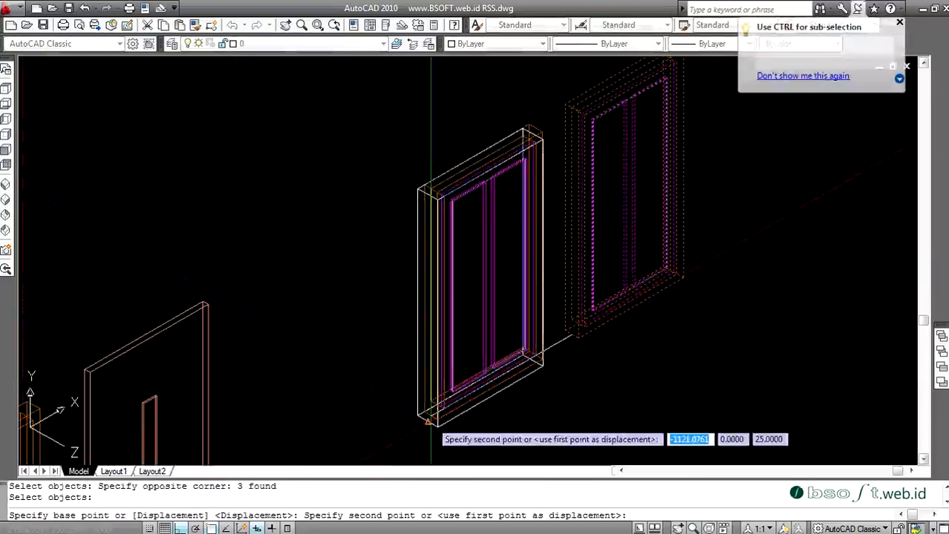
{"action": "left_click", "coordinate": [427, 419]}
Step: Move the door leaf and its narrow inset into the door frame, placing its lower-left corner at the foot of the left jamb
{"action": "scroll", "coordinate": [471, 369], "scroll_direction": "down", "scroll_amount": 4}
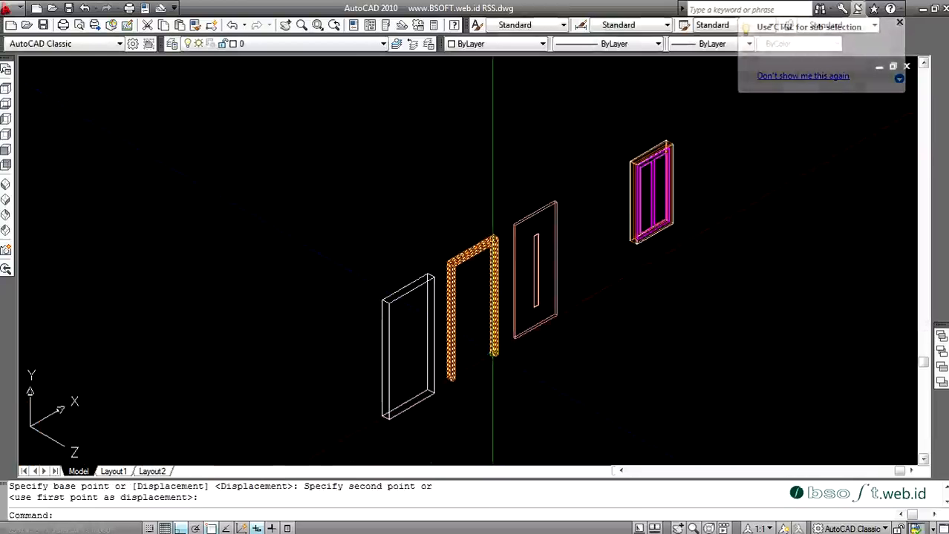
{"action": "type", "text": "m"}
{"action": "key", "text": "Return"}
{"action": "left_click", "coordinate": [576, 172]}
{"action": "left_click", "coordinate": [516, 336]}
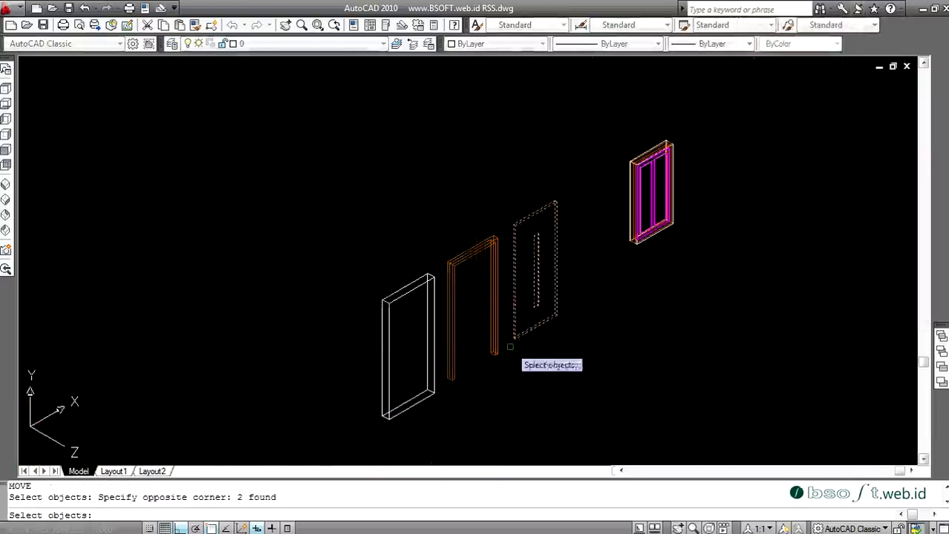
{"action": "scroll", "coordinate": [538, 327], "scroll_direction": "up", "scroll_amount": 4}
{"action": "key", "text": "Return"}
{"action": "left_click", "coordinate": [546, 319]}
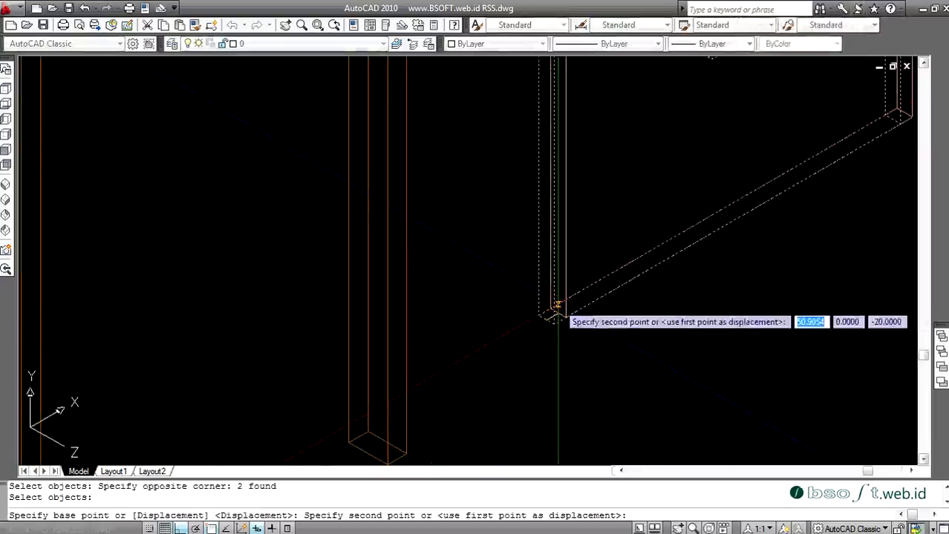
{"action": "scroll", "coordinate": [556, 316], "scroll_direction": "down", "scroll_amount": 3}
{"action": "scroll", "coordinate": [479, 311], "scroll_direction": "up", "scroll_amount": 4}
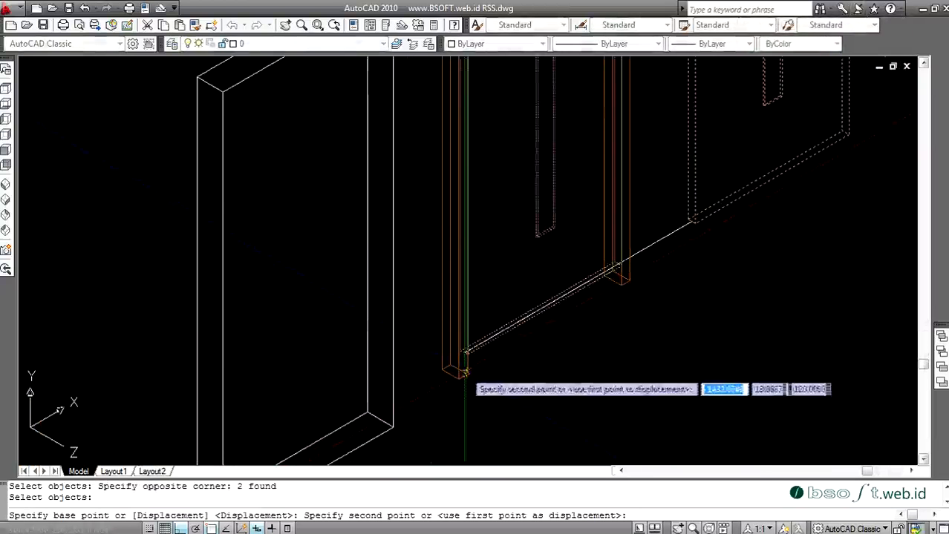
{"action": "left_click", "coordinate": [458, 368]}
Step: Move the framed door with its inset into the white door box, aligning them at the lower-left bottom edge
{"action": "scroll", "coordinate": [579, 312], "scroll_direction": "down", "scroll_amount": 3}
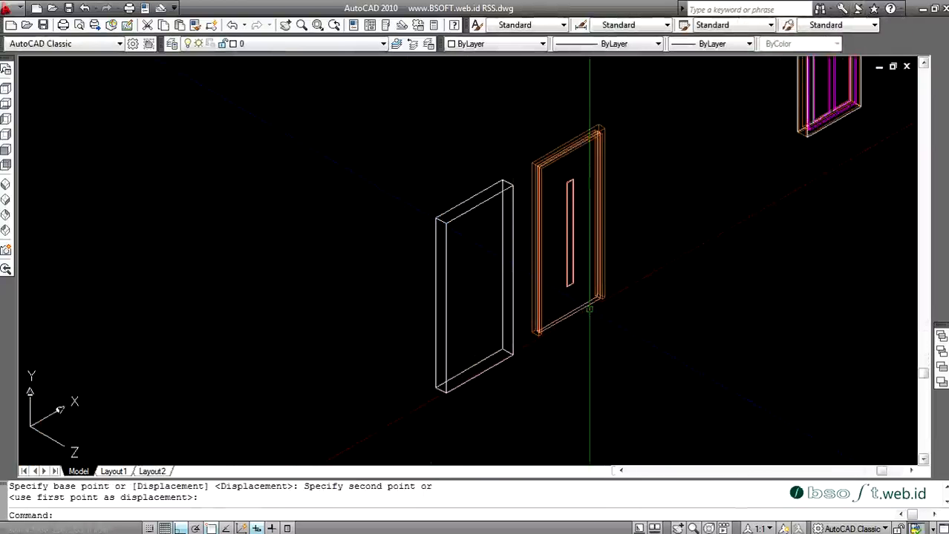
{"action": "type", "text": "m"}
{"action": "key", "text": "Return"}
{"action": "left_click", "coordinate": [631, 110]}
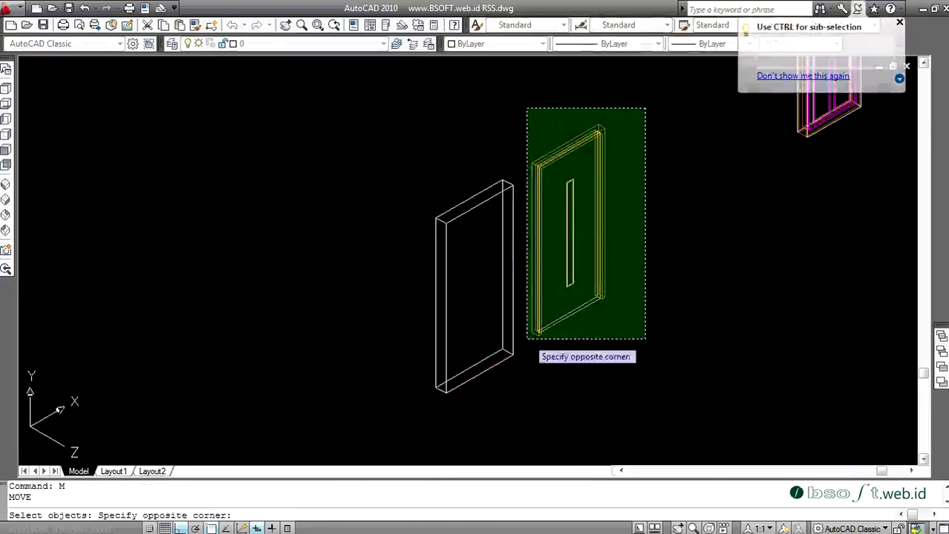
{"action": "scroll", "coordinate": [530, 339], "scroll_direction": "up", "scroll_amount": 3}
{"action": "left_click", "coordinate": [532, 340]}
{"action": "key", "text": "Return"}
{"action": "left_click", "coordinate": [534, 334]}
{"action": "scroll", "coordinate": [553, 319], "scroll_direction": "down", "scroll_amount": 3}
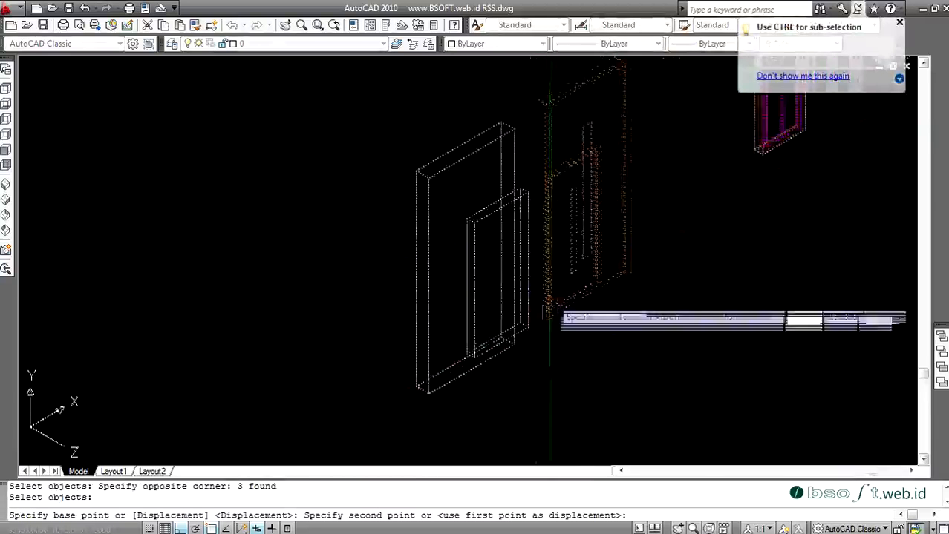
{"action": "scroll", "coordinate": [474, 360], "scroll_direction": "up", "scroll_amount": 3}
{"action": "left_click", "coordinate": [473, 360]}
Step: Move the complete window against the door, snapping its top-left back corner to the door box's top-right back corner
{"action": "scroll", "coordinate": [474, 359], "scroll_direction": "down", "scroll_amount": 4}
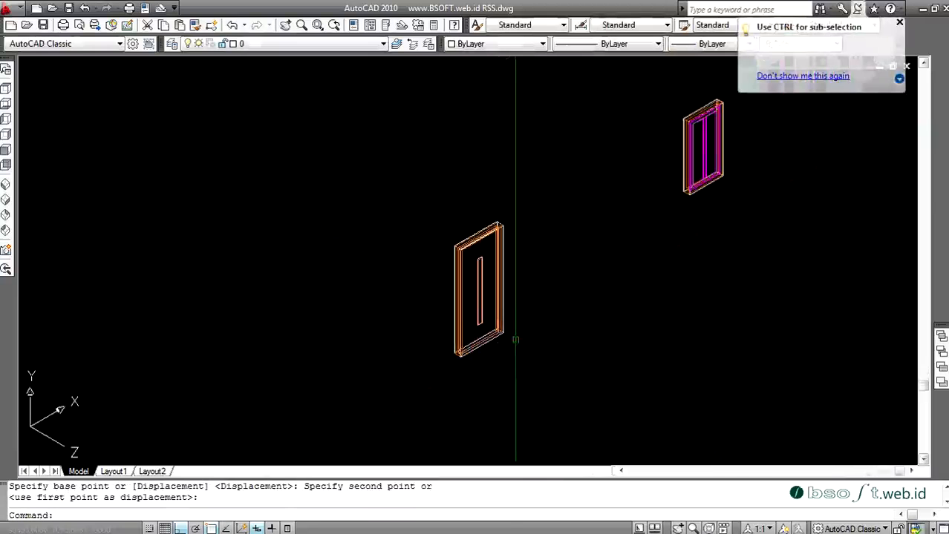
{"action": "type", "text": "M"}
{"action": "key", "text": "Return"}
{"action": "scroll", "coordinate": [575, 281], "scroll_direction": "down", "scroll_amount": 3}
{"action": "scroll", "coordinate": [663, 191], "scroll_direction": "up", "scroll_amount": 3}
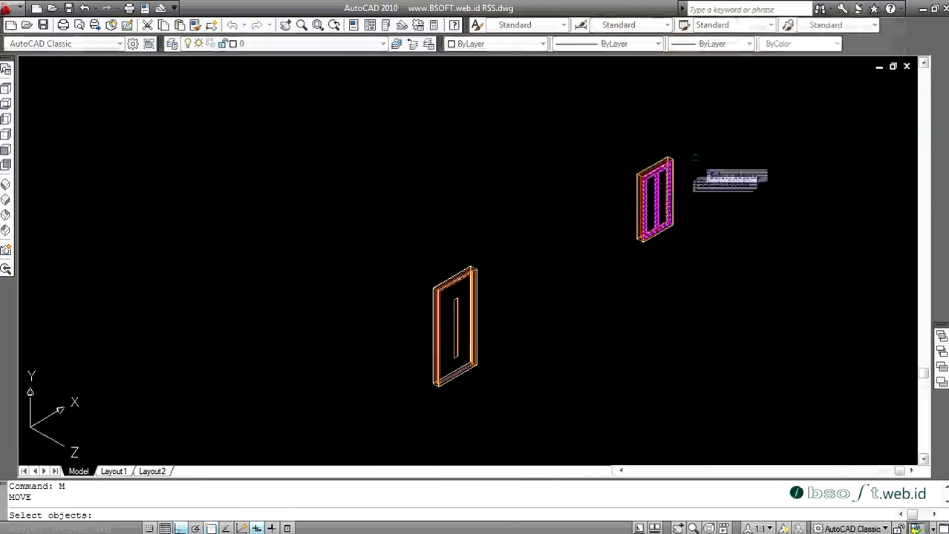
{"action": "left_click", "coordinate": [698, 155]}
{"action": "left_click", "coordinate": [640, 260]}
{"action": "scroll", "coordinate": [628, 193], "scroll_direction": "up", "scroll_amount": 5}
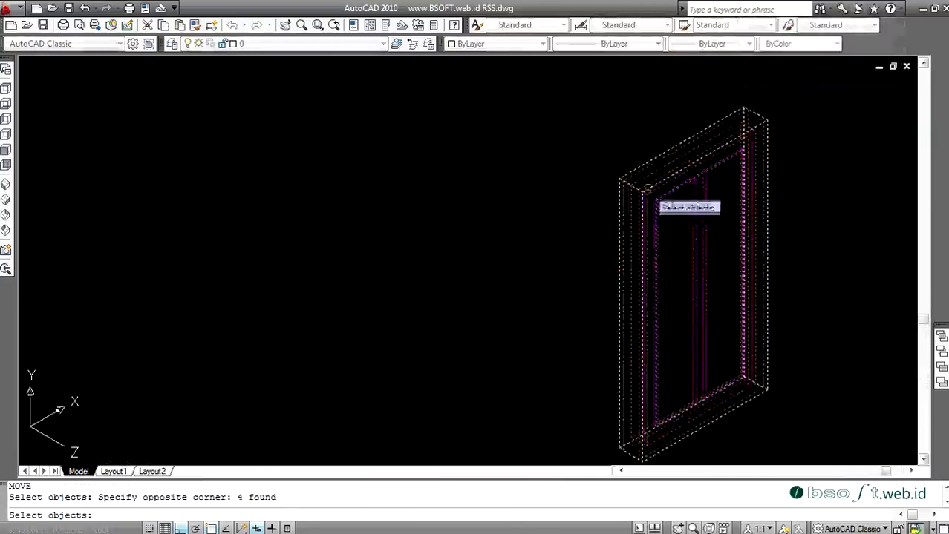
{"action": "key", "text": "Return"}
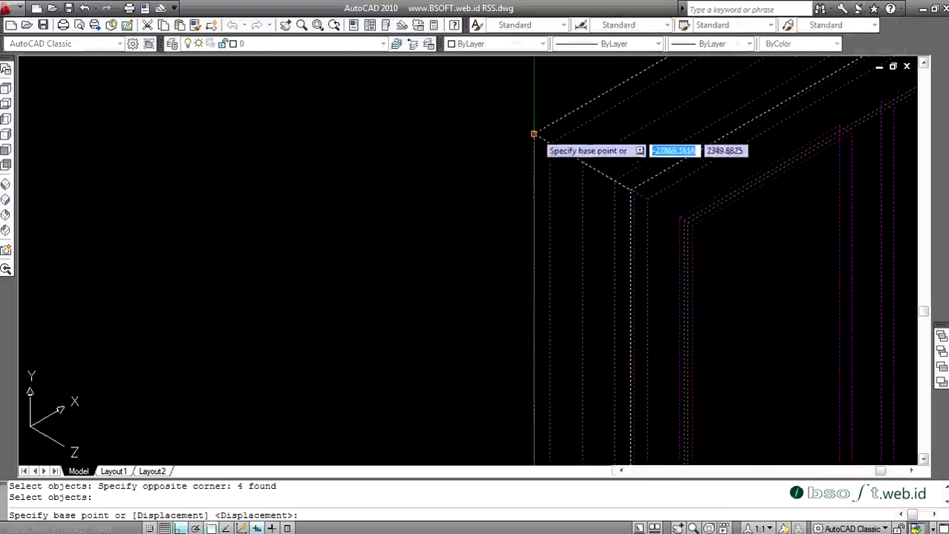
{"action": "left_click", "coordinate": [534, 135]}
{"action": "scroll", "coordinate": [664, 195], "scroll_direction": "down", "scroll_amount": 3}
{"action": "scroll", "coordinate": [398, 292], "scroll_direction": "up", "scroll_amount": 4}
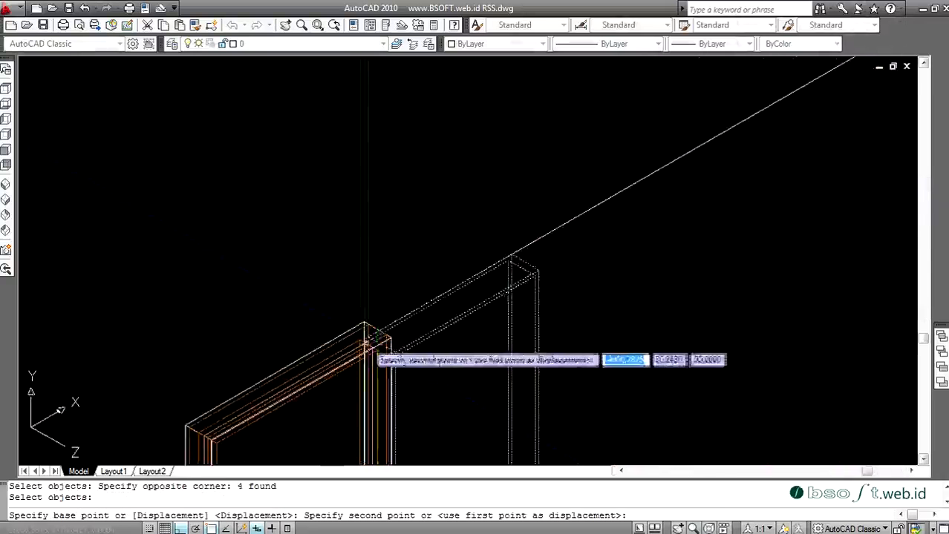
{"action": "left_click", "coordinate": [371, 314]}
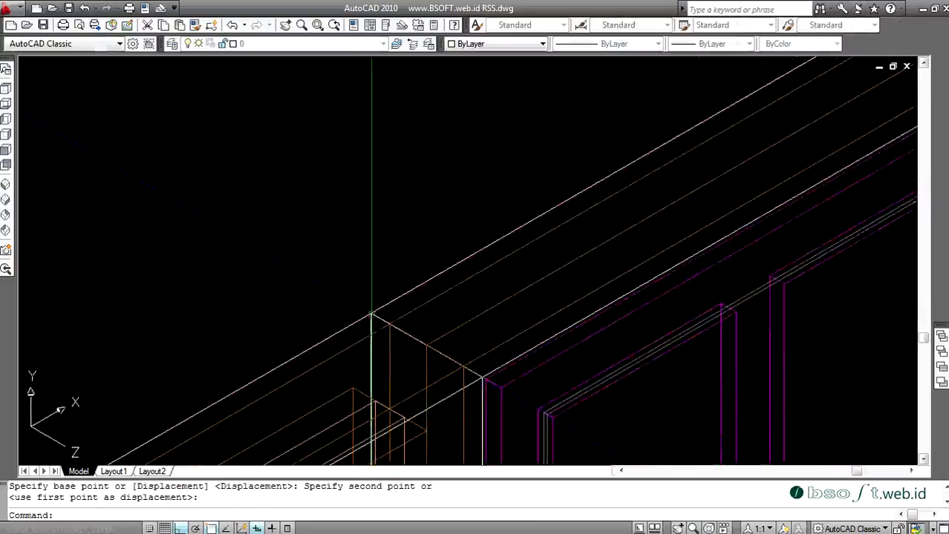
Step: Move the joined door and window from the door's lower-left corner to the base of the wall corner on the house
{"action": "scroll", "coordinate": [530, 246], "scroll_direction": "down", "scroll_amount": 4}
{"action": "scroll", "coordinate": [656, 266], "scroll_direction": "down", "scroll_amount": 5}
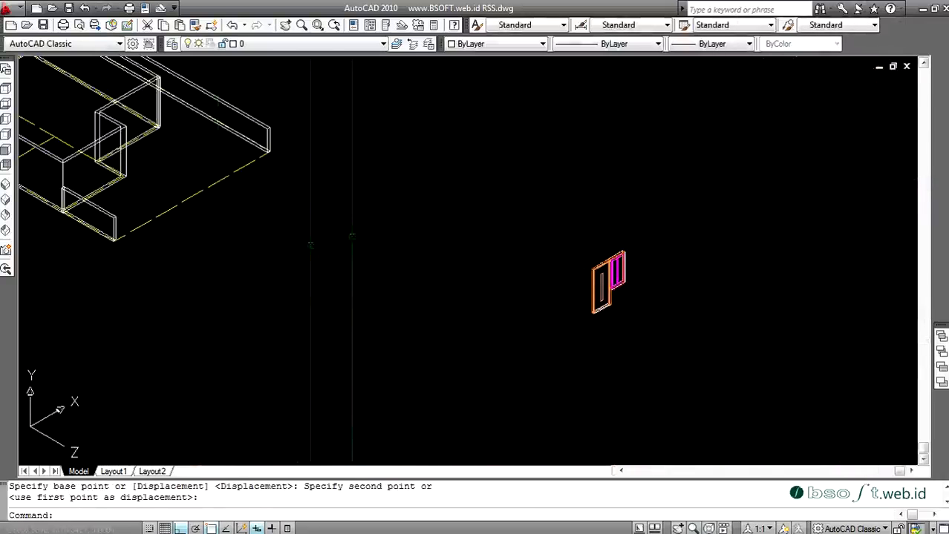
{"action": "type", "text": "m"}
{"action": "key", "text": "Return"}
{"action": "left_click", "coordinate": [644, 218]}
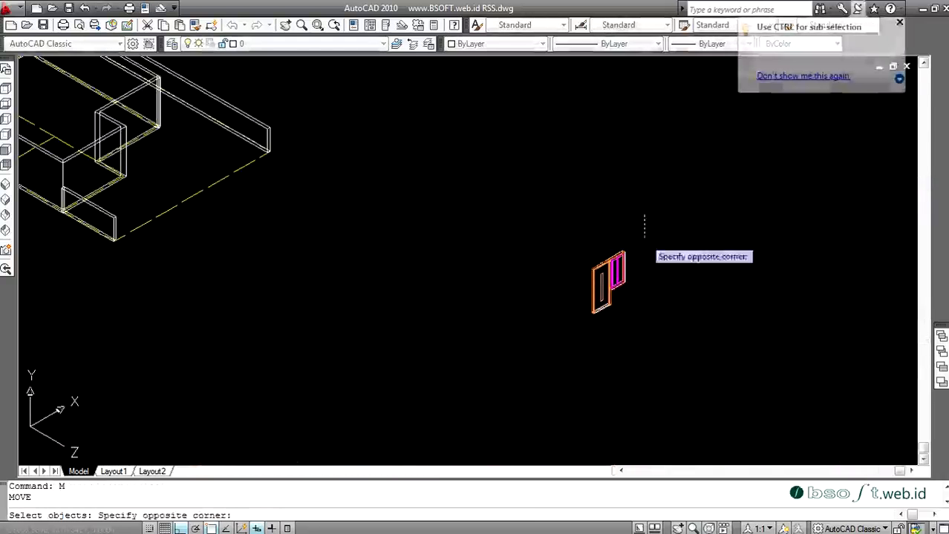
{"action": "left_click", "coordinate": [589, 335]}
{"action": "scroll", "coordinate": [593, 314], "scroll_direction": "up", "scroll_amount": 4}
{"action": "scroll", "coordinate": [594, 315], "scroll_direction": "up", "scroll_amount": 2}
{"action": "key", "text": "Return"}
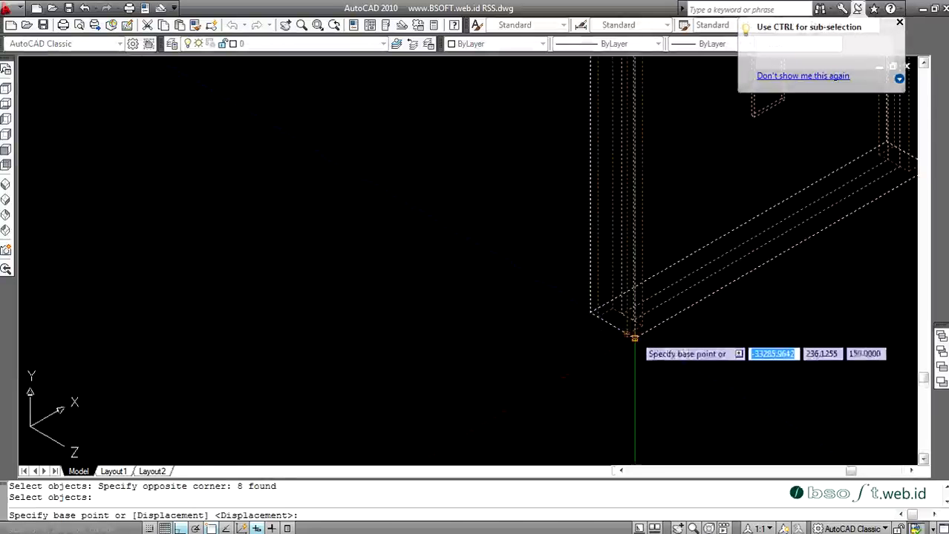
{"action": "left_click", "coordinate": [632, 331]}
{"action": "scroll", "coordinate": [632, 331], "scroll_direction": "down", "scroll_amount": 5}
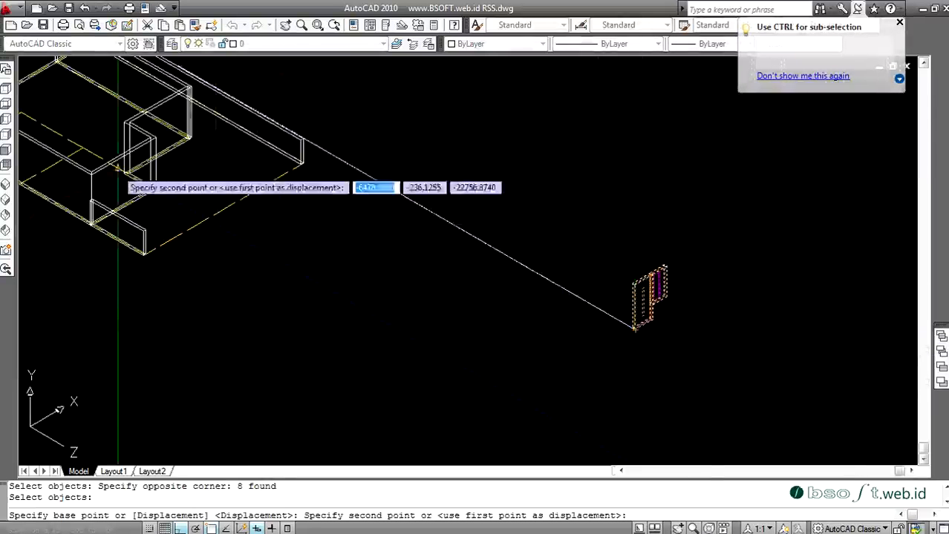
{"action": "scroll", "coordinate": [158, 182], "scroll_direction": "up", "scroll_amount": 3}
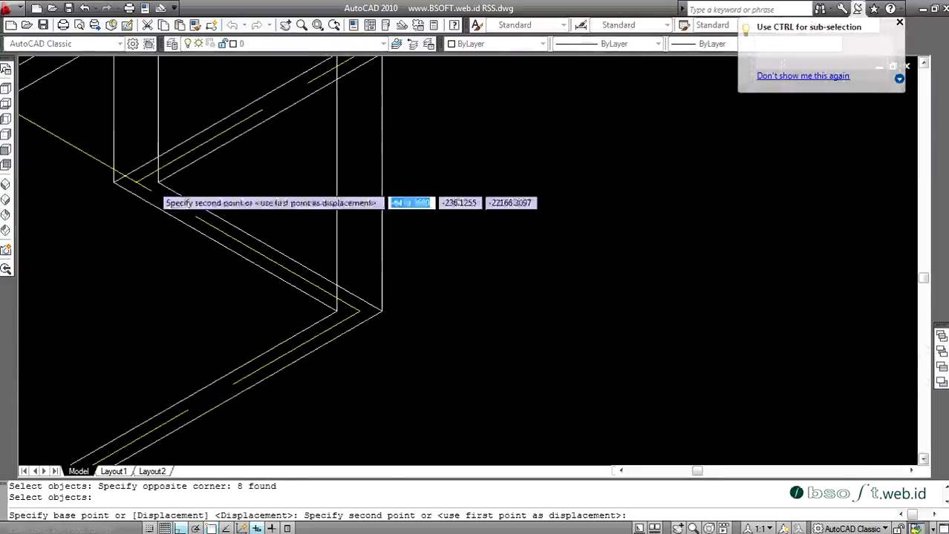
Step: In the front view, move the joined door and window 150 units along positive X, away from the wall corner
{"action": "left_click", "coordinate": [6, 151]}
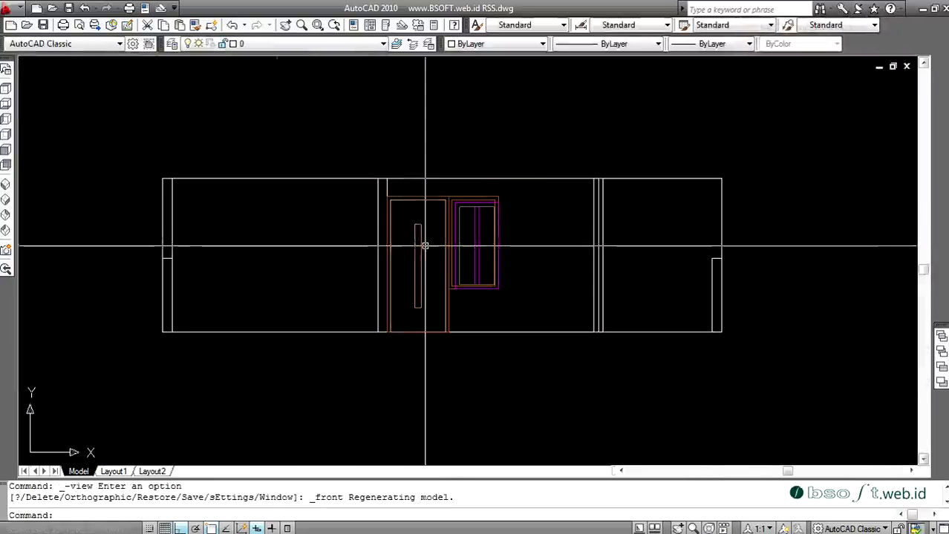
{"action": "type", "text": "m"}
{"action": "key", "text": "Return"}
{"action": "left_click", "coordinate": [382, 156]}
{"action": "left_click", "coordinate": [522, 374]}
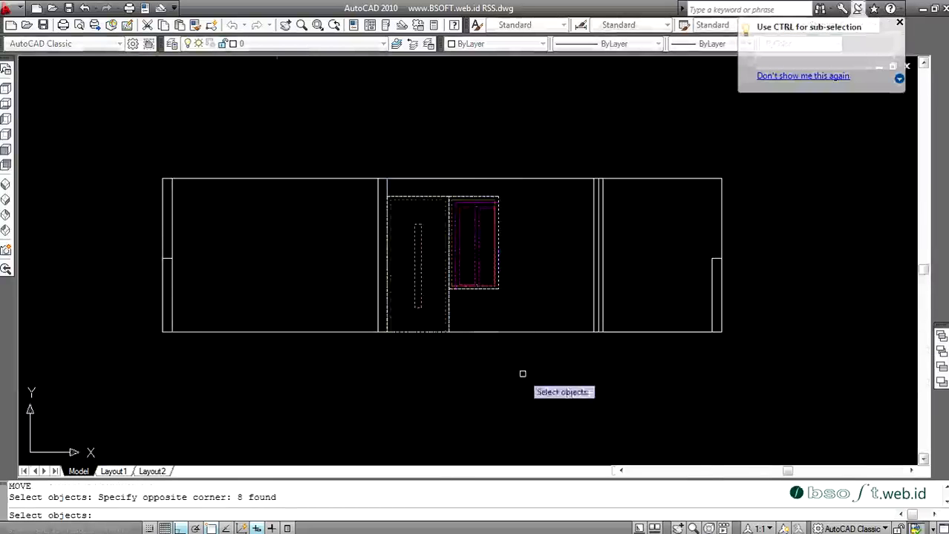
{"action": "scroll", "coordinate": [454, 148], "scroll_direction": "up", "scroll_amount": 2}
{"action": "key", "text": "Return"}
{"action": "left_click", "coordinate": [442, 130]}
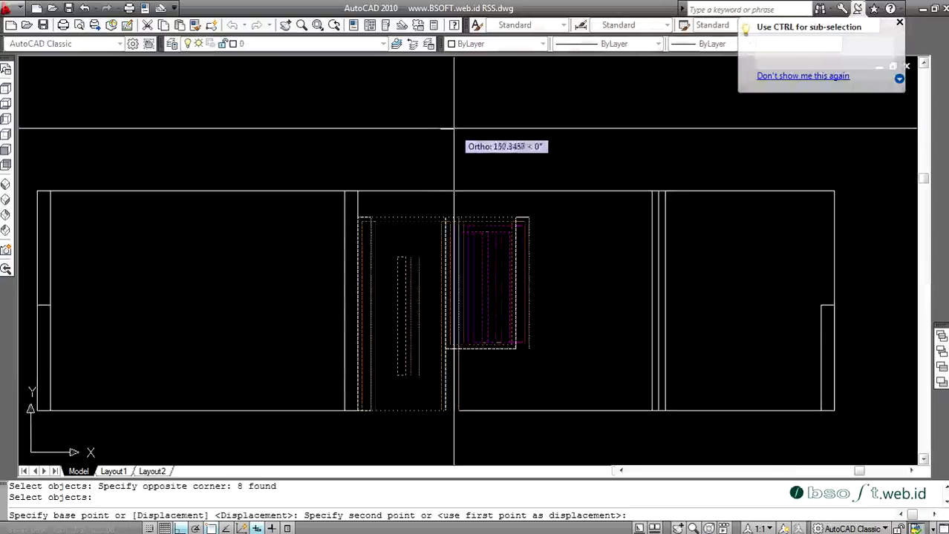
{"action": "type", "text": "1"}
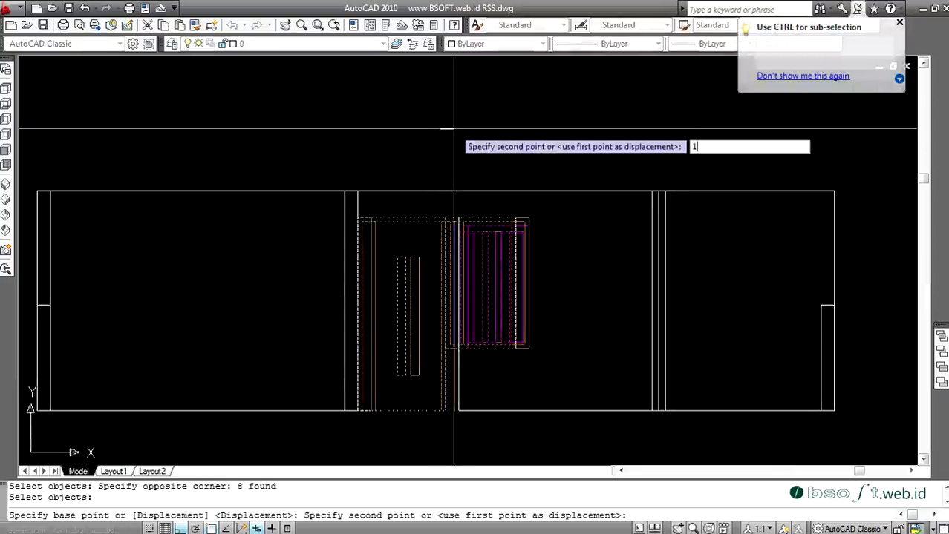
{"action": "type", "text": "50"}
{"action": "key", "text": "Return"}
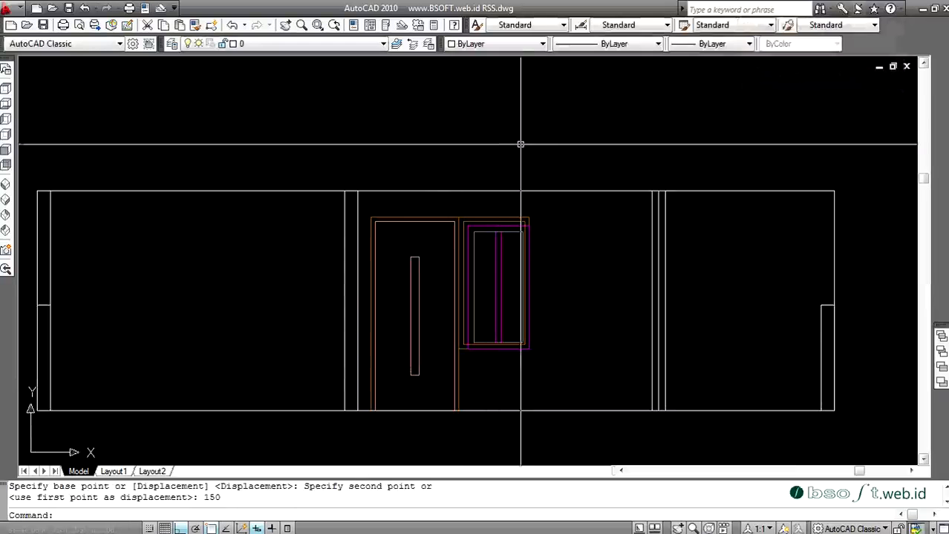
{"action": "type", "text": "m"}
{"action": "key", "text": "Return"}
{"action": "left_click", "coordinate": [443, 160]}
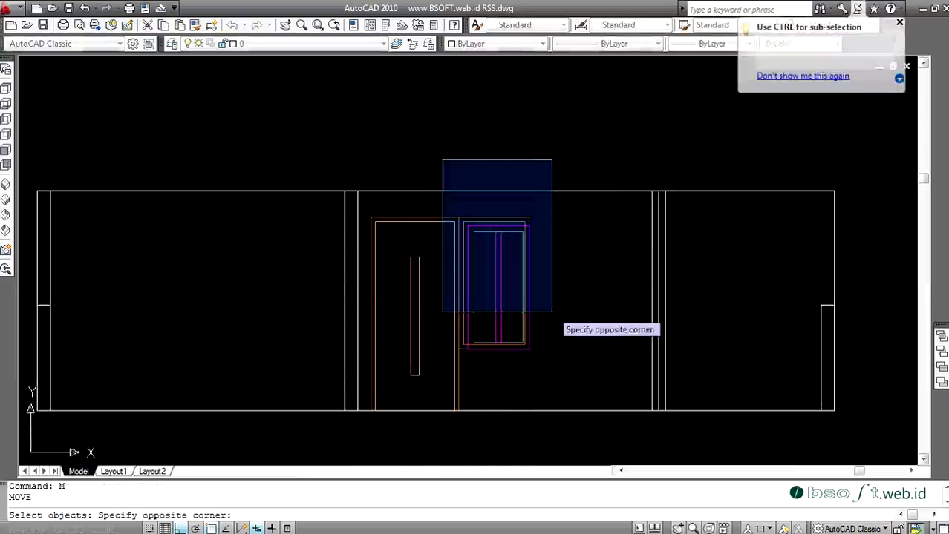
{"action": "key", "text": "Escape"}
{"action": "key", "text": "Escape"}
{"action": "scroll", "coordinate": [532, 227], "scroll_direction": "up", "scroll_amount": 3}
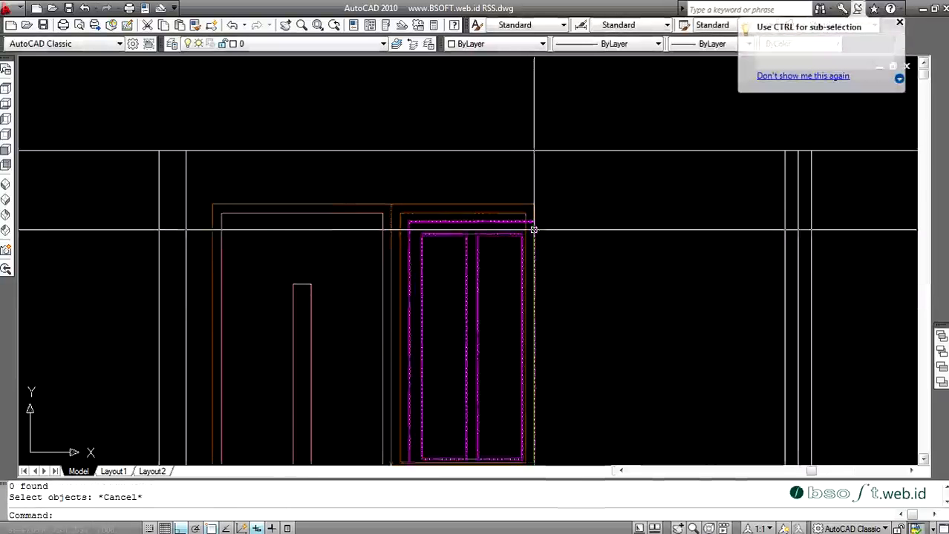
Step: In the southwest isometric view, move the magenta window sash and its glass pane out of the window frame, to clear space farther along the wall
{"action": "left_click", "coordinate": [6, 184]}
{"action": "scroll", "coordinate": [576, 253], "scroll_direction": "up", "scroll_amount": 4}
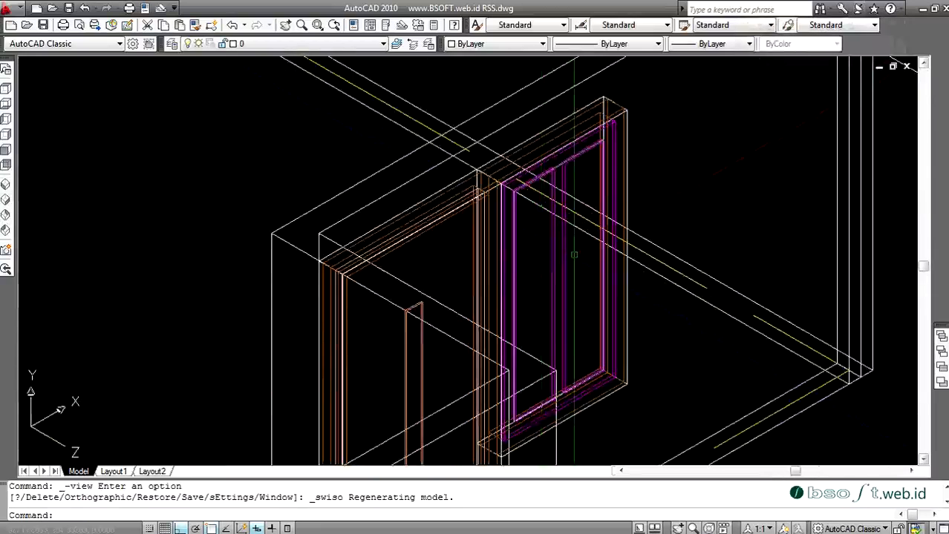
{"action": "scroll", "coordinate": [574, 256], "scroll_direction": "up", "scroll_amount": 3}
{"action": "scroll", "coordinate": [574, 258], "scroll_direction": "down", "scroll_amount": 2}
{"action": "key", "text": "Return"}
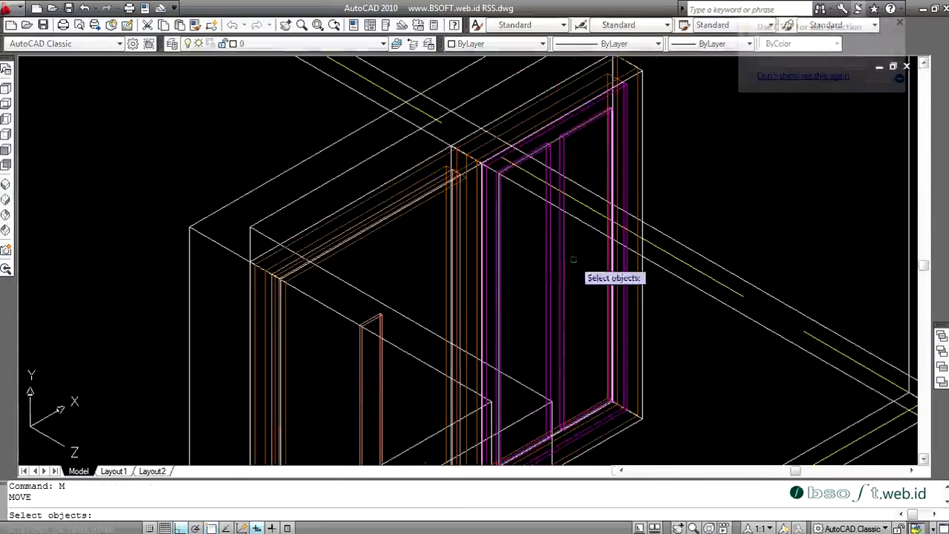
{"action": "left_click", "coordinate": [533, 277]}
{"action": "left_click", "coordinate": [532, 277]}
{"action": "left_click", "coordinate": [572, 256]}
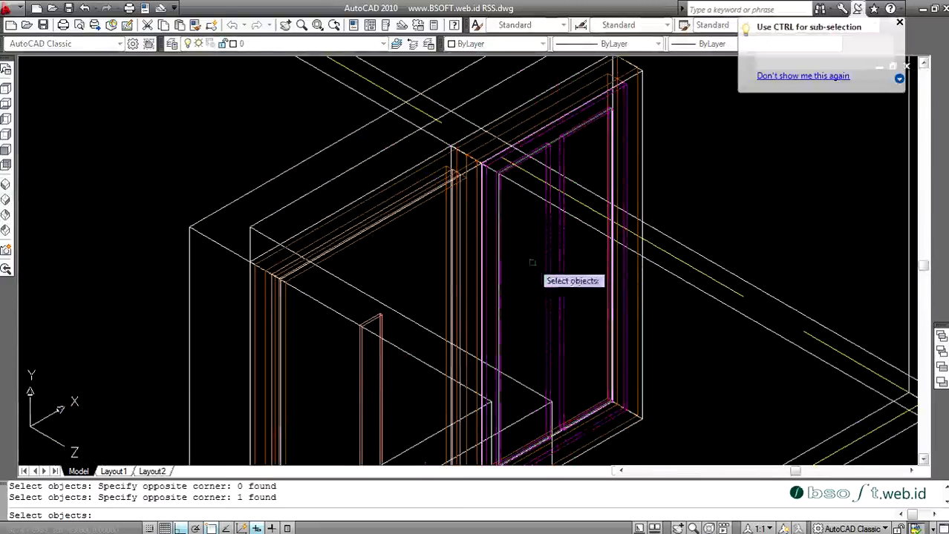
{"action": "scroll", "coordinate": [541, 234], "scroll_direction": "down", "scroll_amount": 4}
{"action": "scroll", "coordinate": [555, 207], "scroll_direction": "up", "scroll_amount": 3}
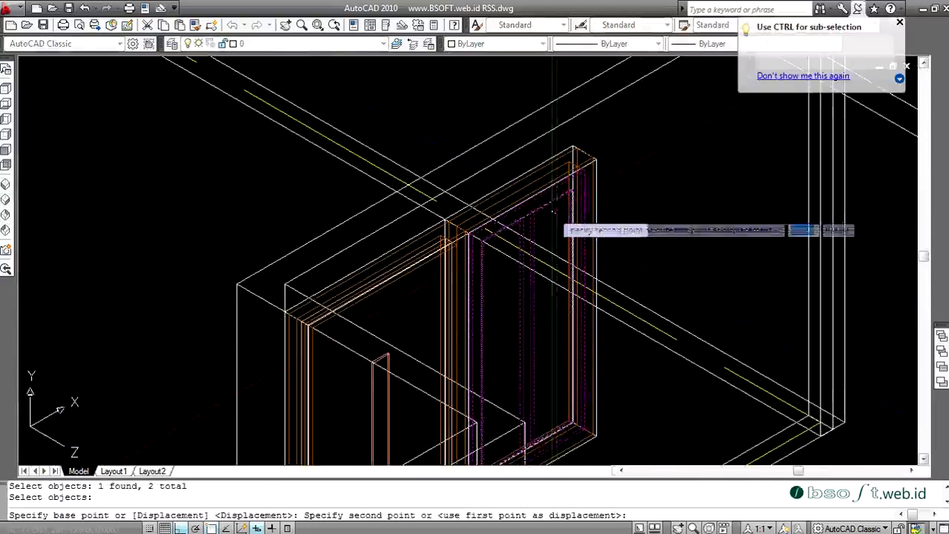
{"action": "left_click", "coordinate": [666, 194]}
{"action": "type", "text": "m"}
{"action": "key", "text": "Return"}
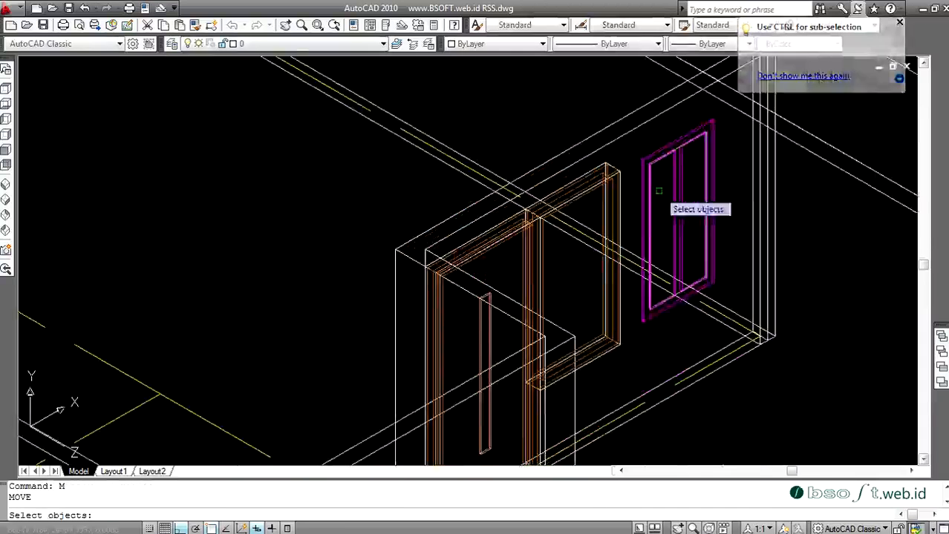
{"action": "scroll", "coordinate": [690, 171], "scroll_direction": "down", "scroll_amount": 1}
{"action": "left_click", "coordinate": [610, 195]}
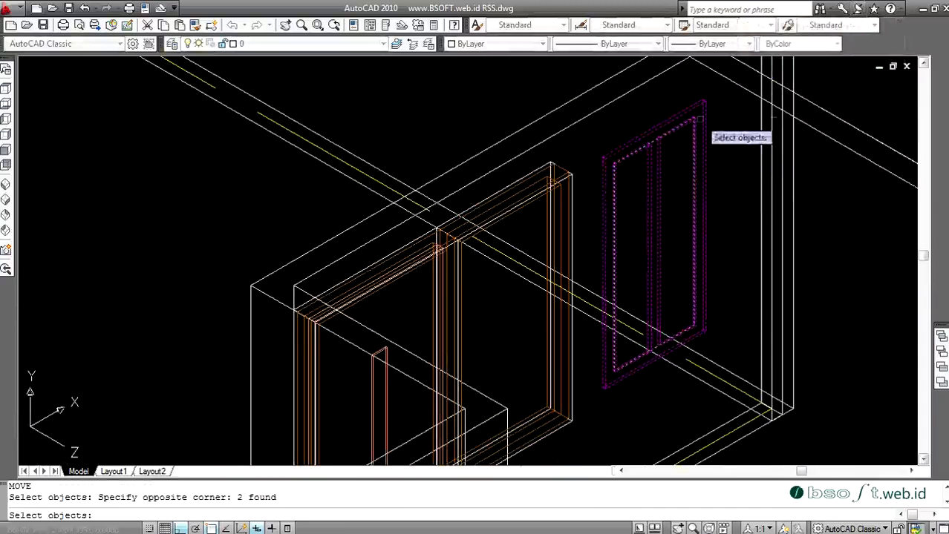
{"action": "scroll", "coordinate": [714, 377], "scroll_direction": "up", "scroll_amount": 4}
{"action": "key", "text": "Return"}
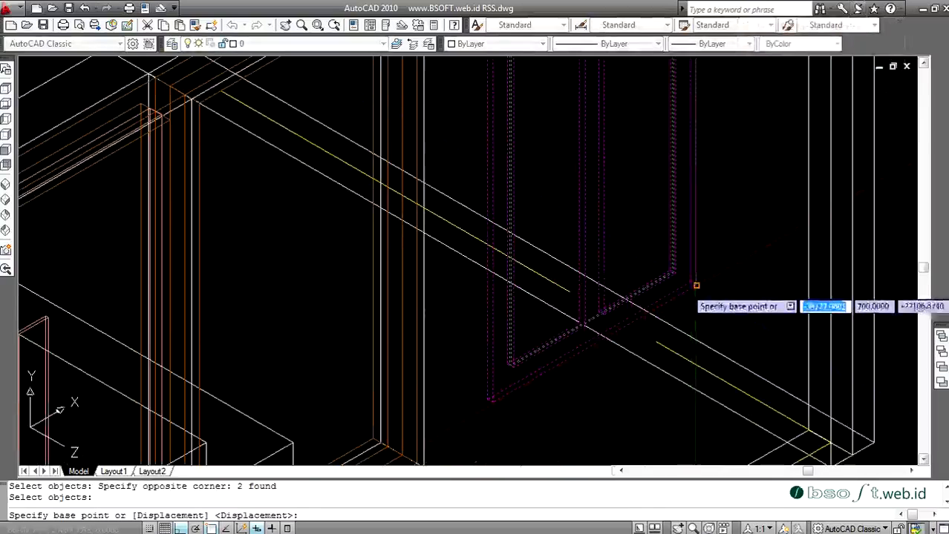
{"action": "left_click", "coordinate": [695, 285]}
{"action": "scroll", "coordinate": [631, 304], "scroll_direction": "down", "scroll_amount": 3}
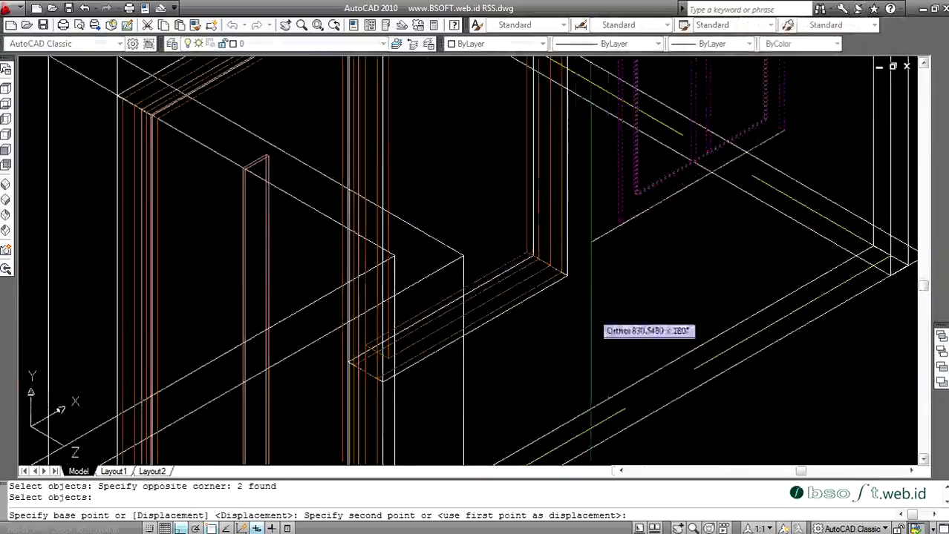
{"action": "scroll", "coordinate": [587, 297], "scroll_direction": "up", "scroll_amount": 3}
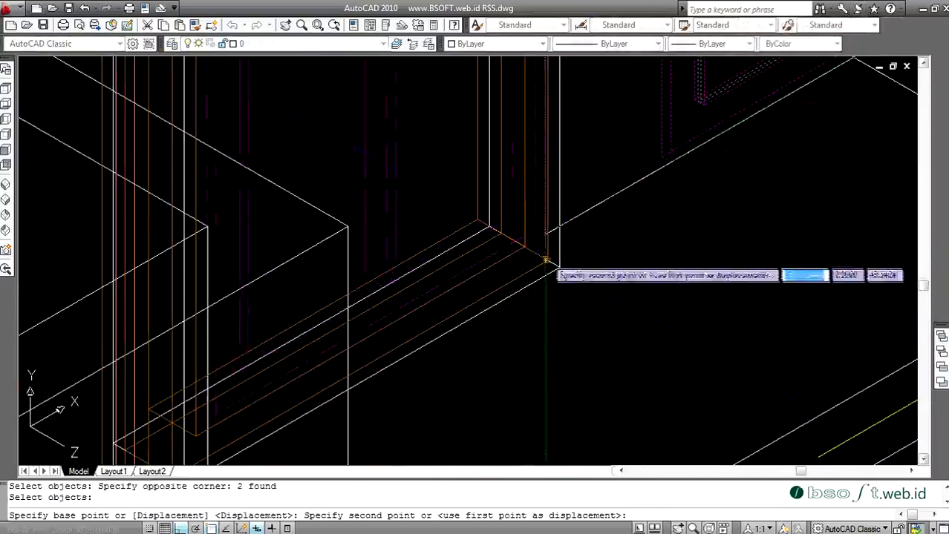
{"action": "scroll", "coordinate": [541, 258], "scroll_direction": "down", "scroll_amount": 2}
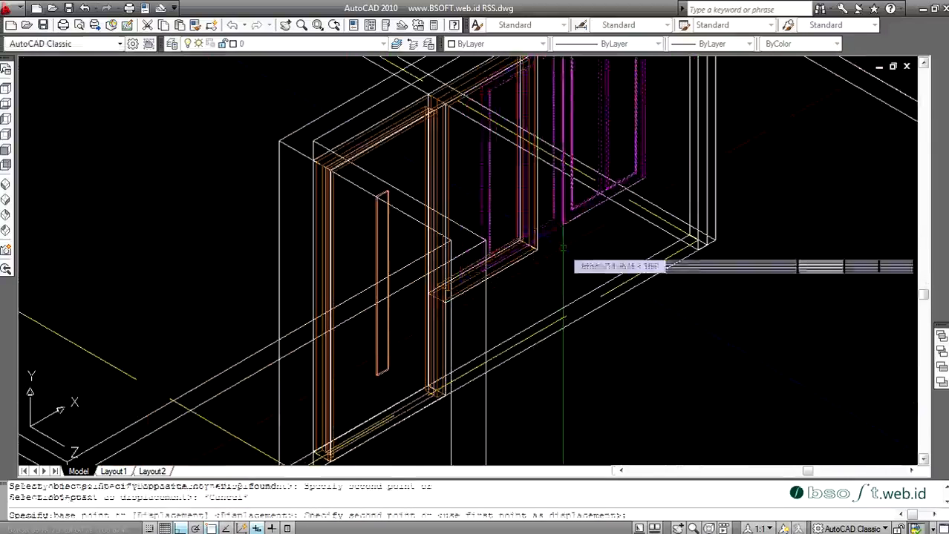
{"action": "key", "text": "Escape"}
{"action": "scroll", "coordinate": [570, 257], "scroll_direction": "down", "scroll_amount": 2}
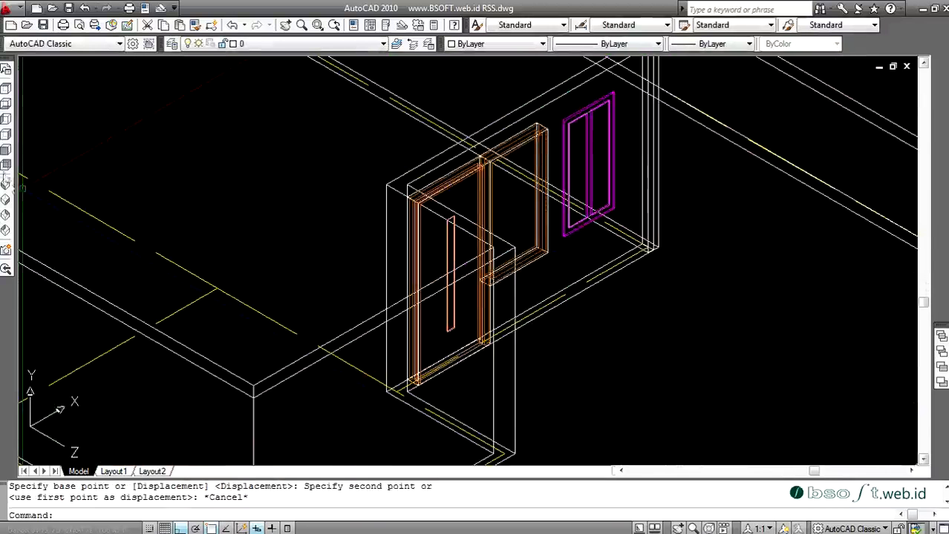
Step: From the southeast isometric view, move the magenta sash and glass by their top-left front corner to the window frame opening's matching inner corner
{"action": "left_click", "coordinate": [6, 199]}
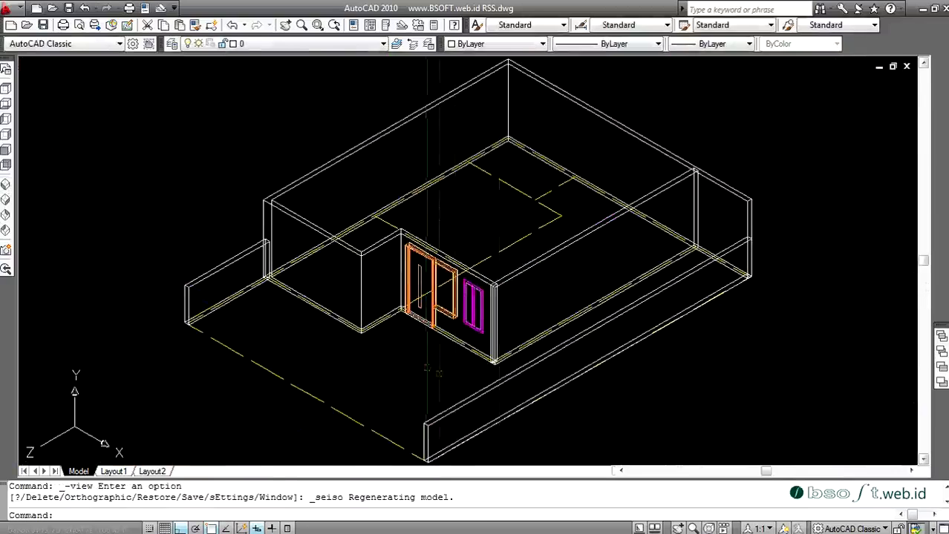
{"action": "scroll", "coordinate": [429, 367], "scroll_direction": "up", "scroll_amount": 2}
{"action": "type", "text": "m"}
{"action": "key", "text": "Return"}
{"action": "scroll", "coordinate": [487, 301], "scroll_direction": "up", "scroll_amount": 3}
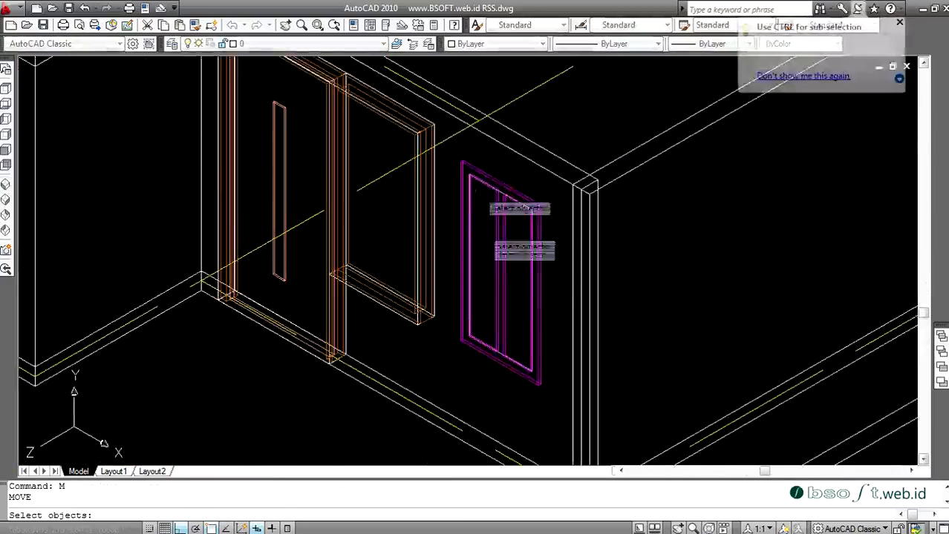
{"action": "scroll", "coordinate": [468, 186], "scroll_direction": "up", "scroll_amount": 2}
{"action": "scroll", "coordinate": [458, 196], "scroll_direction": "down", "scroll_amount": 2}
{"action": "scroll", "coordinate": [453, 154], "scroll_direction": "up", "scroll_amount": 2}
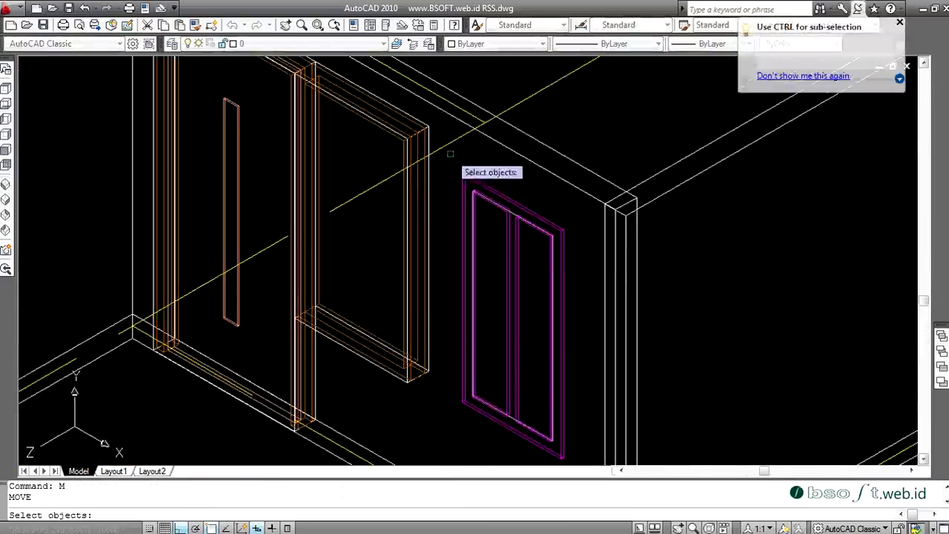
{"action": "scroll", "coordinate": [555, 391], "scroll_direction": "down", "scroll_amount": 3}
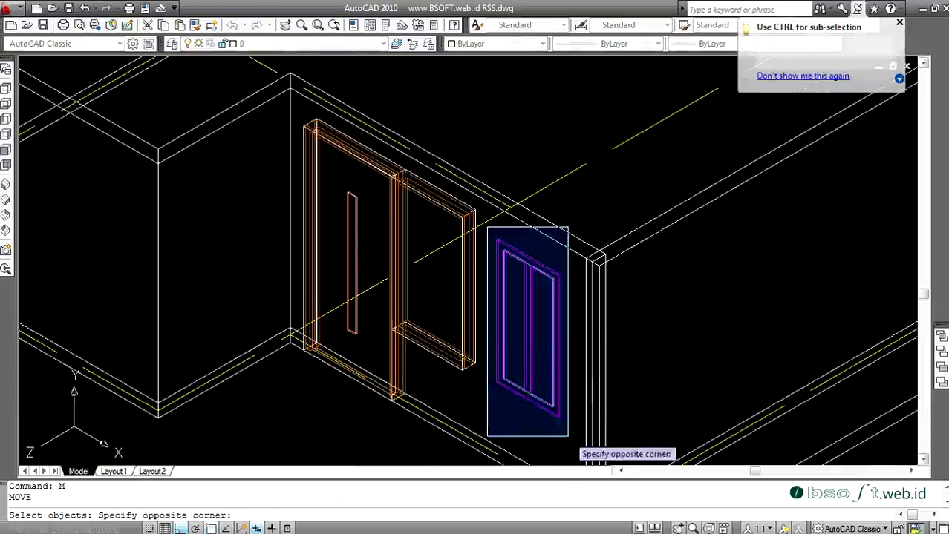
{"action": "left_click", "coordinate": [569, 434]}
{"action": "scroll", "coordinate": [494, 231], "scroll_direction": "up", "scroll_amount": 4}
{"action": "key", "text": "Return"}
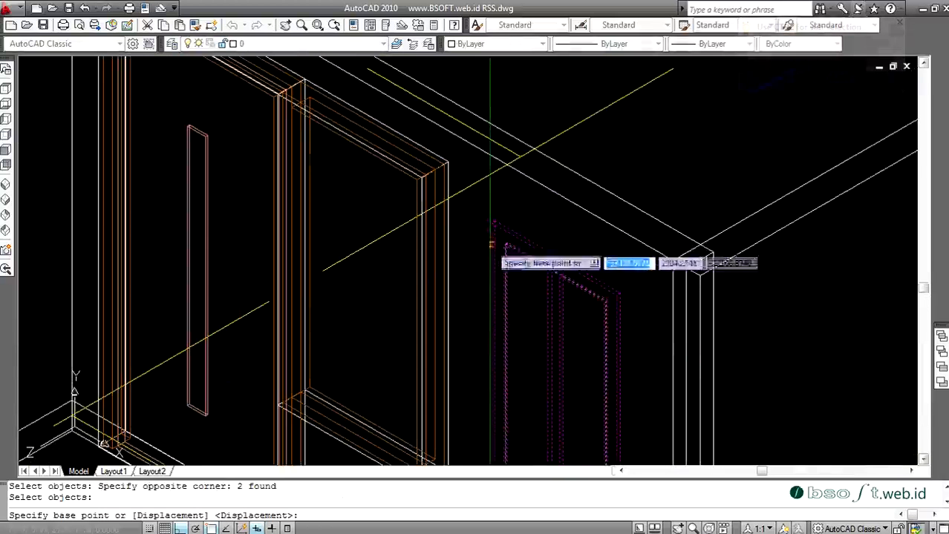
{"action": "left_click", "coordinate": [491, 223]}
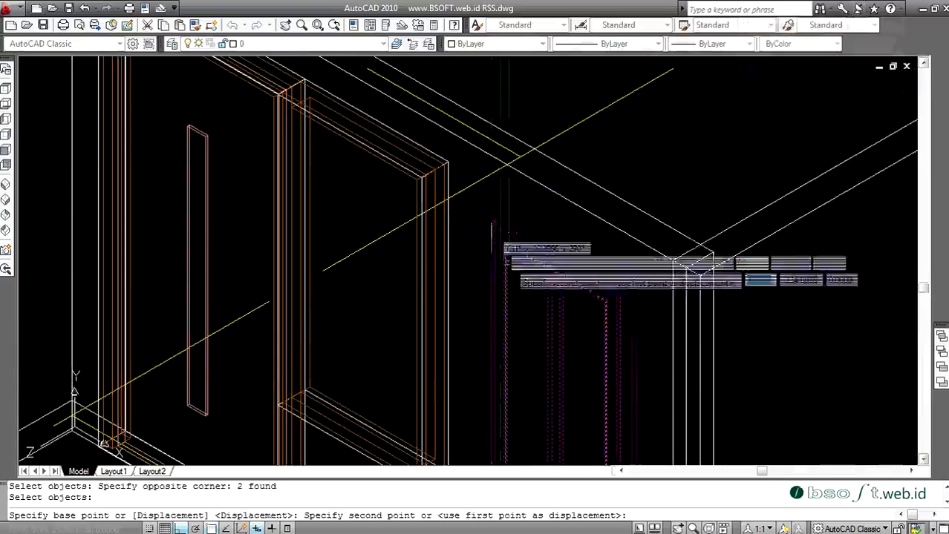
{"action": "scroll", "coordinate": [442, 204], "scroll_direction": "down", "scroll_amount": 3}
{"action": "scroll", "coordinate": [429, 222], "scroll_direction": "up", "scroll_amount": 5}
{"action": "scroll", "coordinate": [419, 228], "scroll_direction": "up", "scroll_amount": 3}
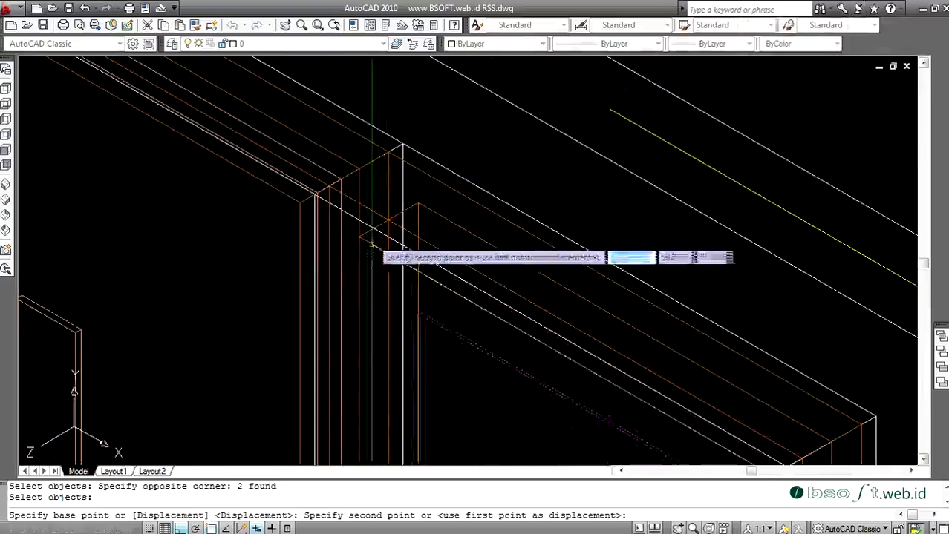
{"action": "left_click", "coordinate": [359, 237]}
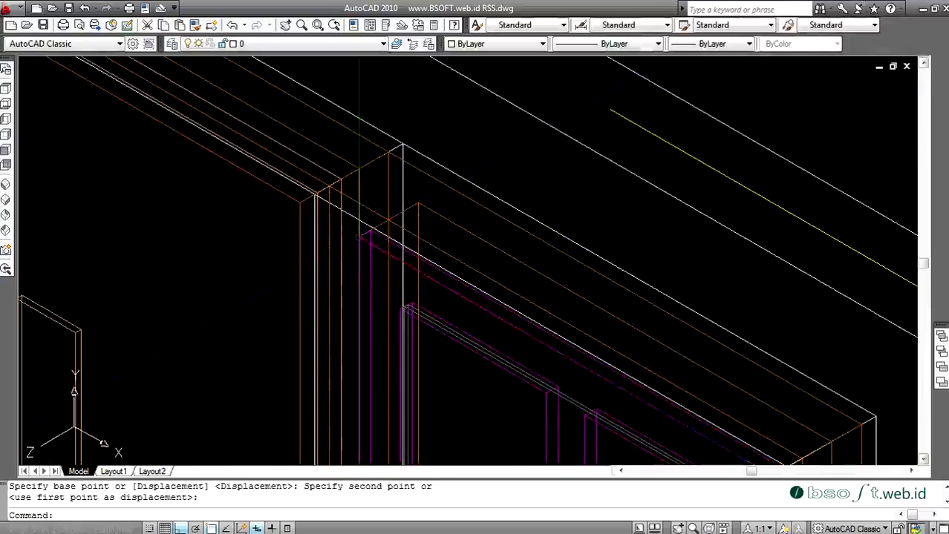
Step: In the front view, move the complete window 150 units along positive X, away from the door
{"action": "scroll", "coordinate": [358, 236], "scroll_direction": "down", "scroll_amount": 6}
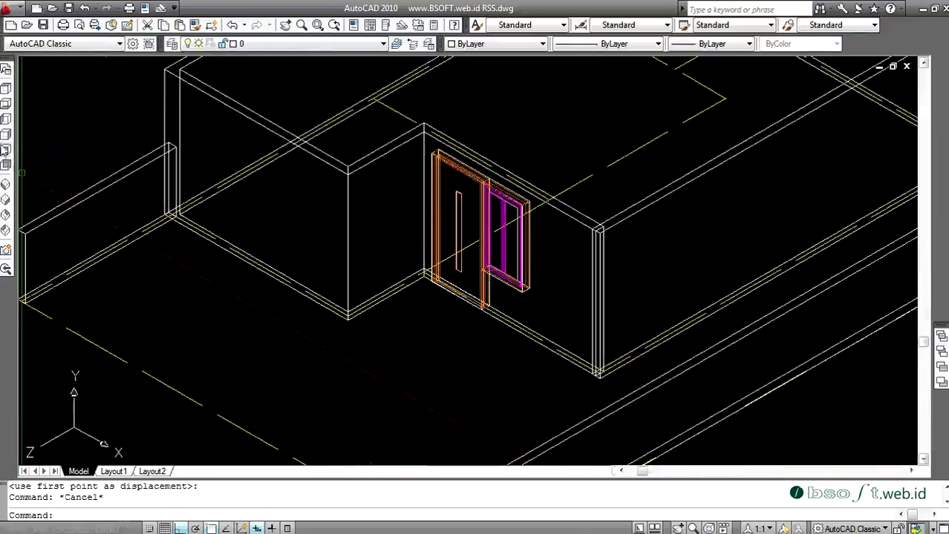
{"action": "left_click", "coordinate": [6, 149]}
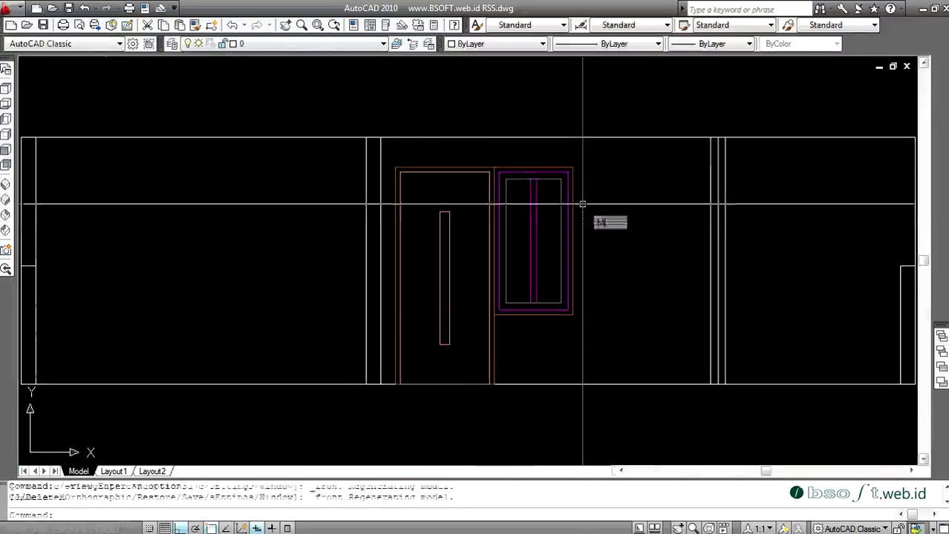
{"action": "key", "text": "Return"}
{"action": "left_click", "coordinate": [482, 120]}
{"action": "left_click", "coordinate": [600, 337]}
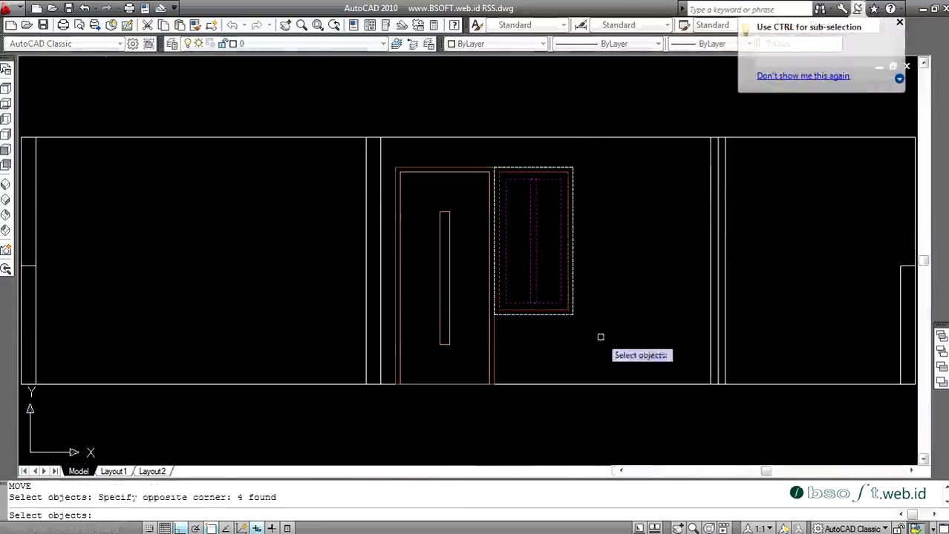
{"action": "key", "text": "Return"}
{"action": "left_click", "coordinate": [570, 337]}
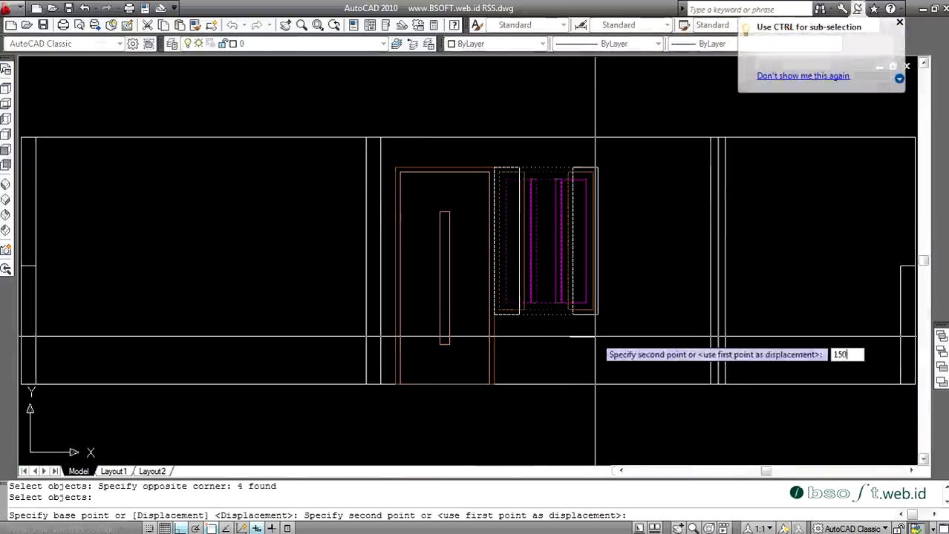
{"action": "type", "text": "150"}
{"action": "key", "text": "Return"}
Step: Mirror the complete window across a vertical line just beyond its side away from the door, keeping the original, and show the southwest isometric view
{"action": "type", "text": "MI"}
{"action": "key", "text": "Return"}
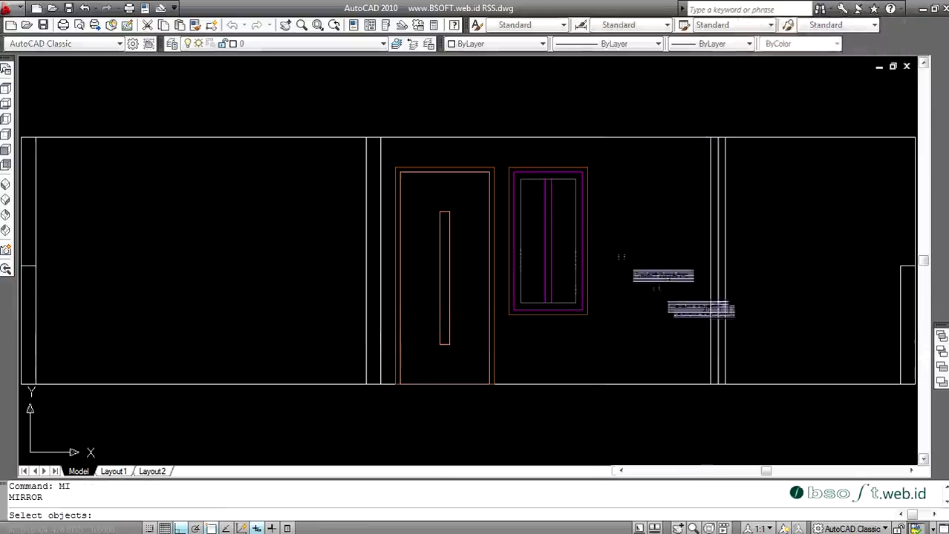
{"action": "left_click", "coordinate": [558, 221]}
{"action": "key", "text": "Return"}
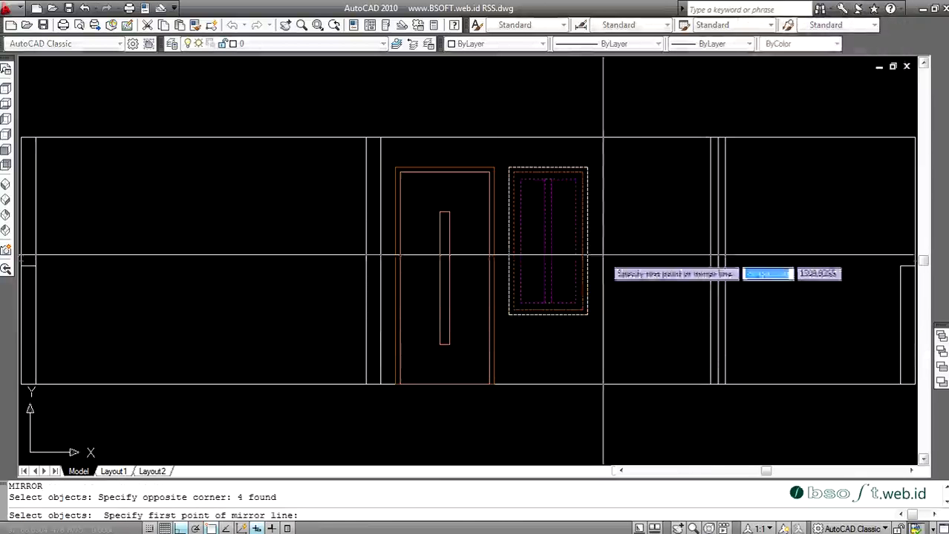
{"action": "left_click", "coordinate": [602, 257]}
{"action": "left_click", "coordinate": [601, 336]}
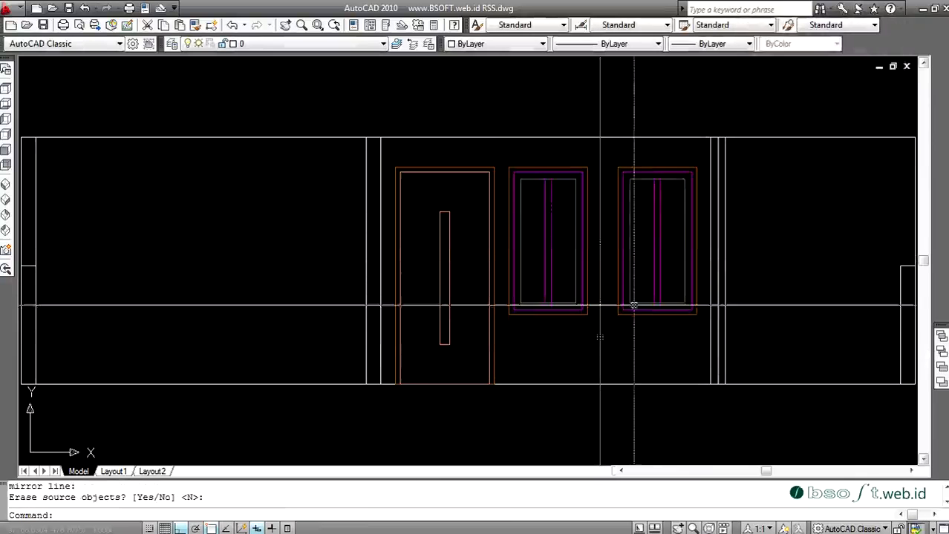
{"action": "key", "text": "Return"}
{"action": "scroll", "coordinate": [758, 258], "scroll_direction": "down", "scroll_amount": 2}
{"action": "scroll", "coordinate": [772, 264], "scroll_direction": "up", "scroll_amount": 2}
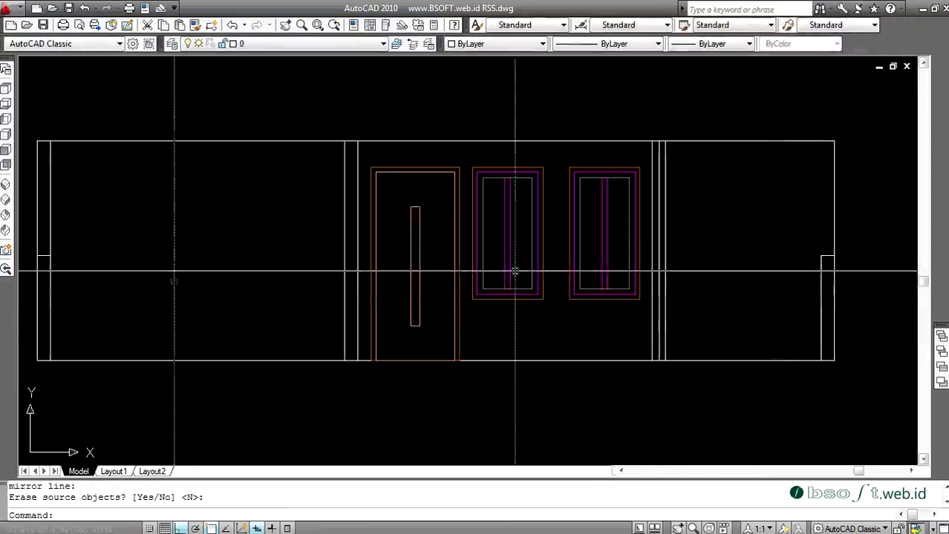
{"action": "left_click", "coordinate": [6, 185]}
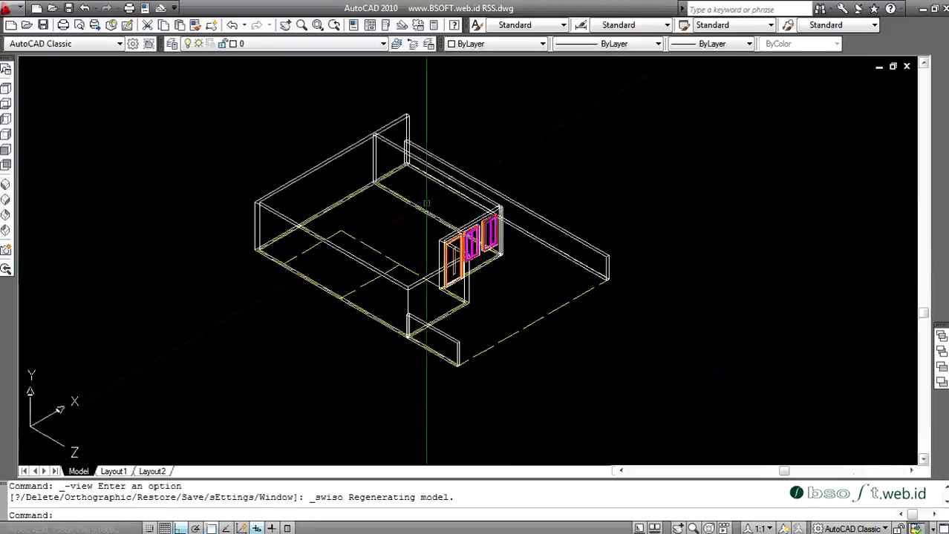
Step: Copy both complete windows from the recessed wall's bottom outer corner to the matching bottom corner of the projecting front wall
{"action": "type", "text": "CO"}
{"action": "key", "text": "Return"}
{"action": "scroll", "coordinate": [438, 208], "scroll_direction": "up", "scroll_amount": 2}
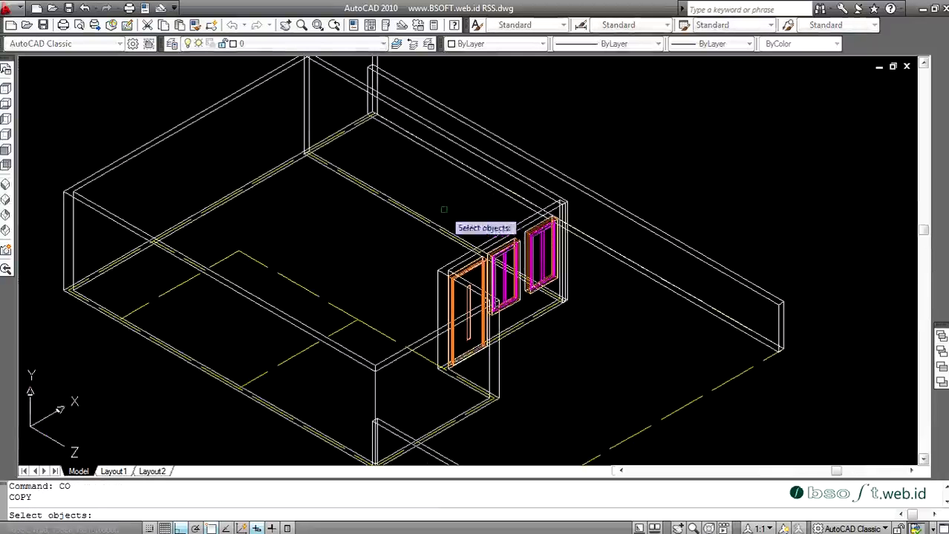
{"action": "scroll", "coordinate": [497, 222], "scroll_direction": "up", "scroll_amount": 3}
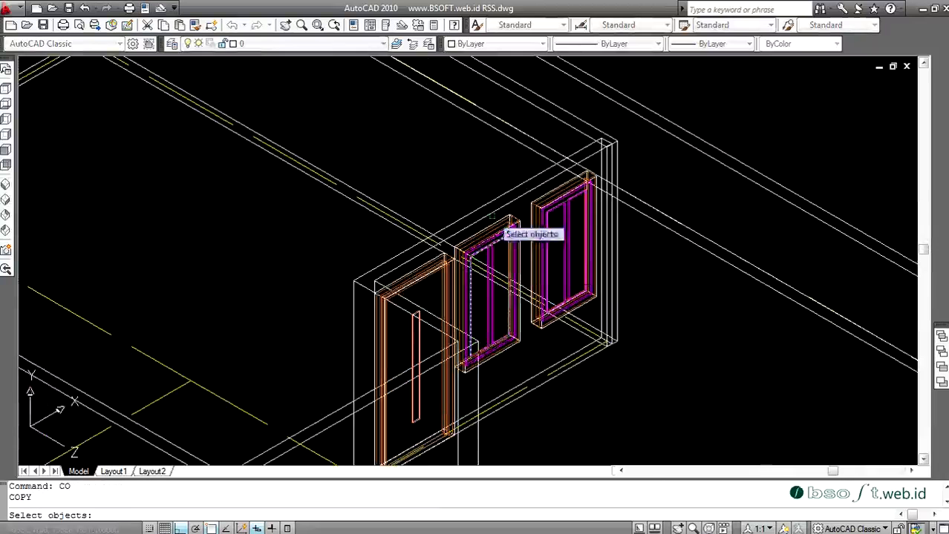
{"action": "left_click", "coordinate": [409, 135]}
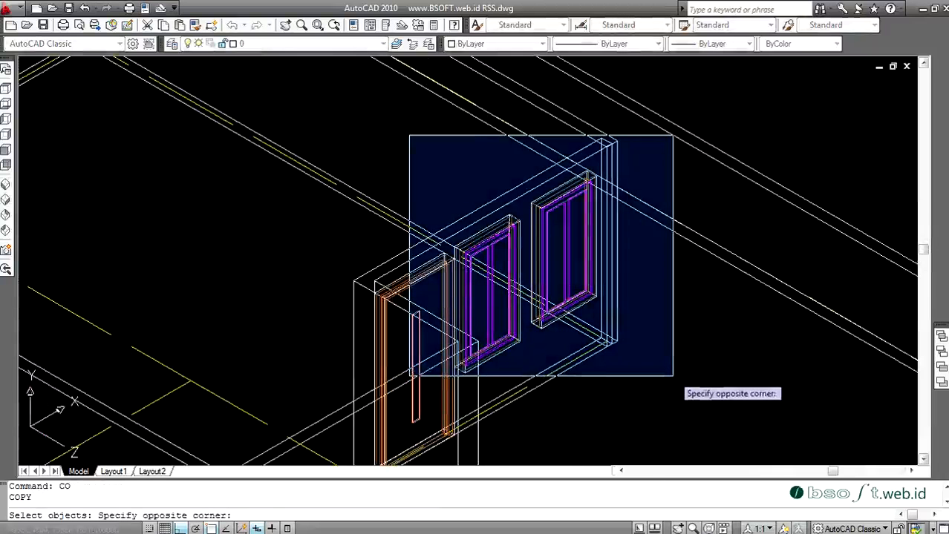
{"action": "left_click", "coordinate": [673, 376]}
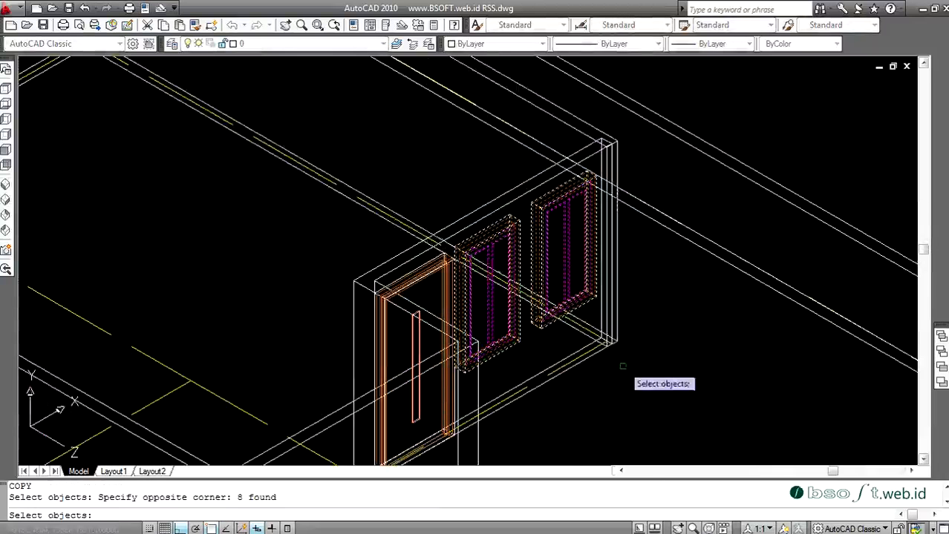
{"action": "scroll", "coordinate": [617, 347], "scroll_direction": "up", "scroll_amount": 2}
{"action": "key", "text": "Return"}
{"action": "scroll", "coordinate": [600, 245], "scroll_direction": "down", "scroll_amount": 3}
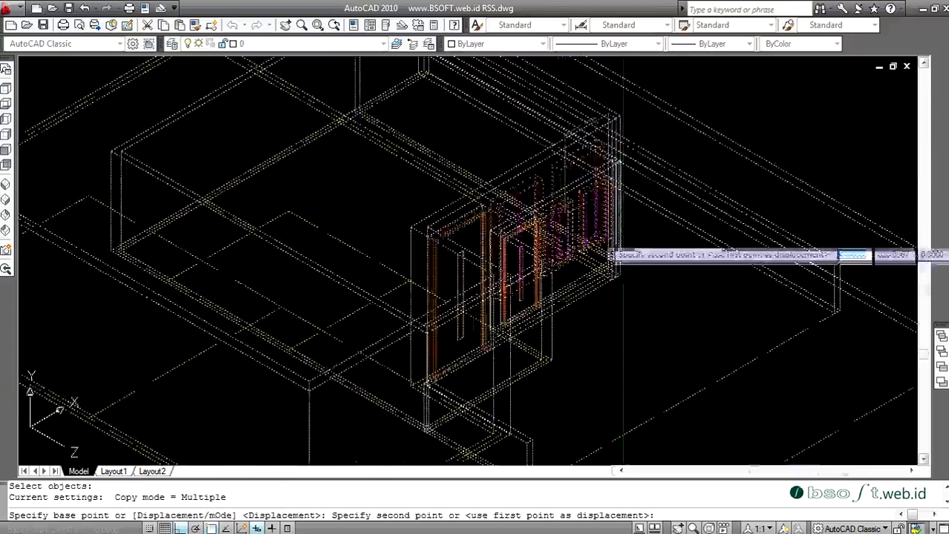
{"action": "scroll", "coordinate": [553, 368], "scroll_direction": "up", "scroll_amount": 2}
{"action": "left_click", "coordinate": [556, 347]}
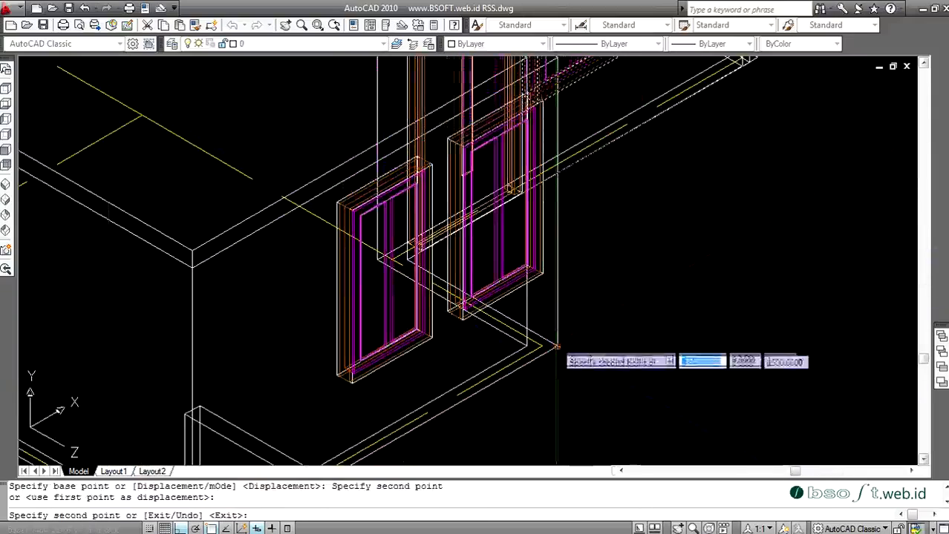
{"action": "key", "text": "Escape"}
Step: In the front view, mirror the copied window nearest the door across the other copied window's vertical centerline, keeping the original
{"action": "left_click", "coordinate": [5, 150]}
{"action": "scroll", "coordinate": [478, 236], "scroll_direction": "down", "scroll_amount": 1}
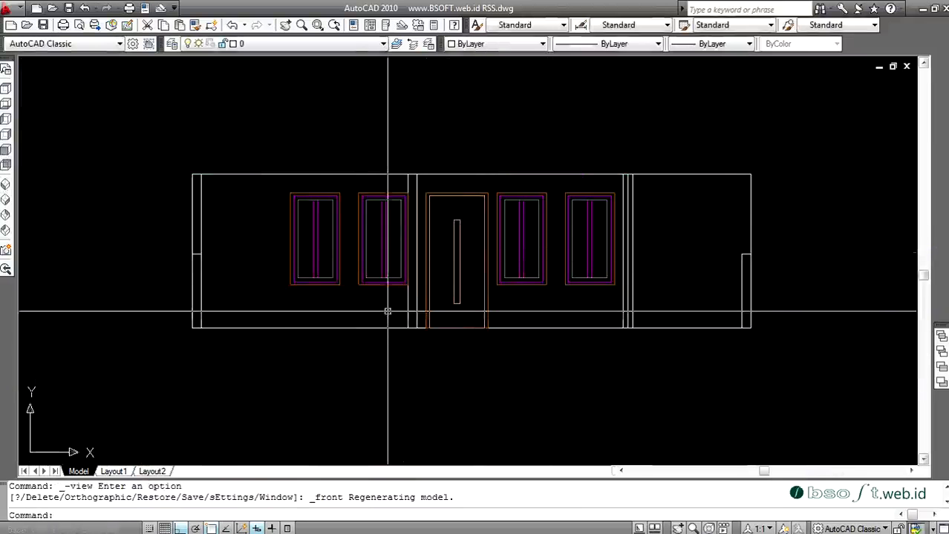
{"action": "key", "text": "Return"}
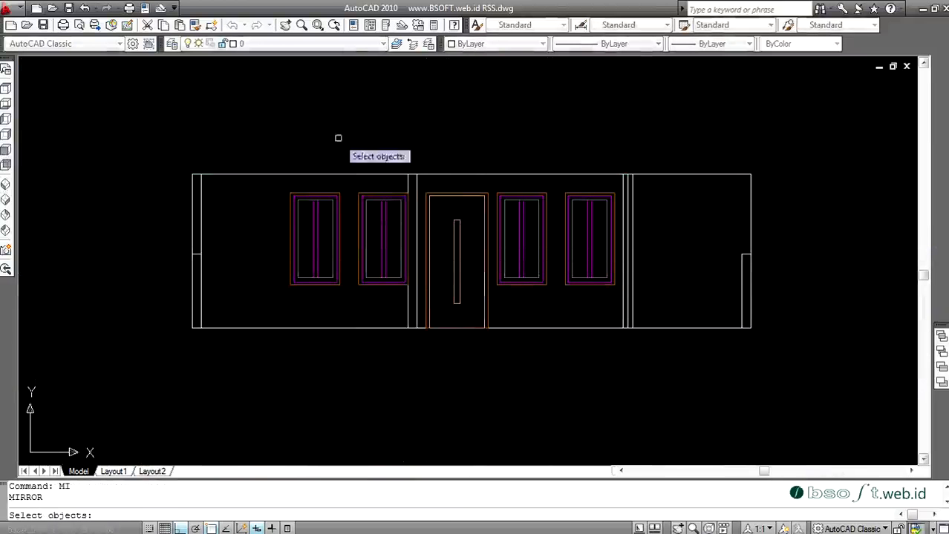
{"action": "left_click", "coordinate": [415, 294]}
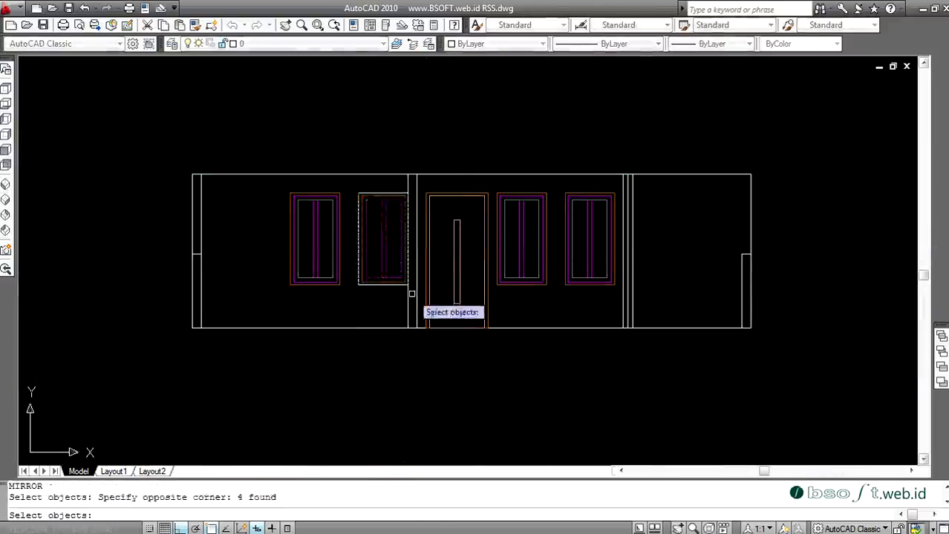
{"action": "key", "text": "Return"}
{"action": "left_click", "coordinate": [316, 193]}
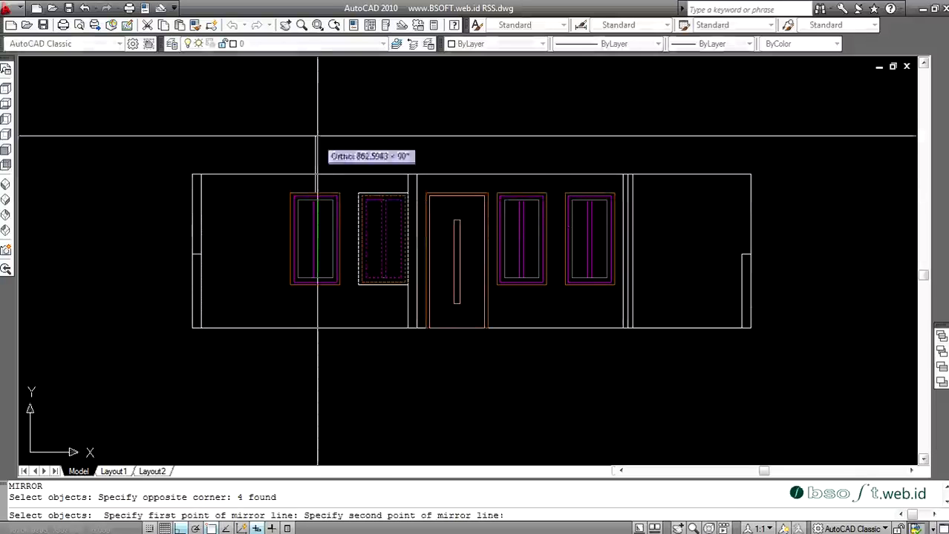
{"action": "left_click", "coordinate": [318, 131]}
{"action": "key", "text": "Return"}
{"action": "scroll", "coordinate": [369, 179], "scroll_direction": "down", "scroll_amount": 2}
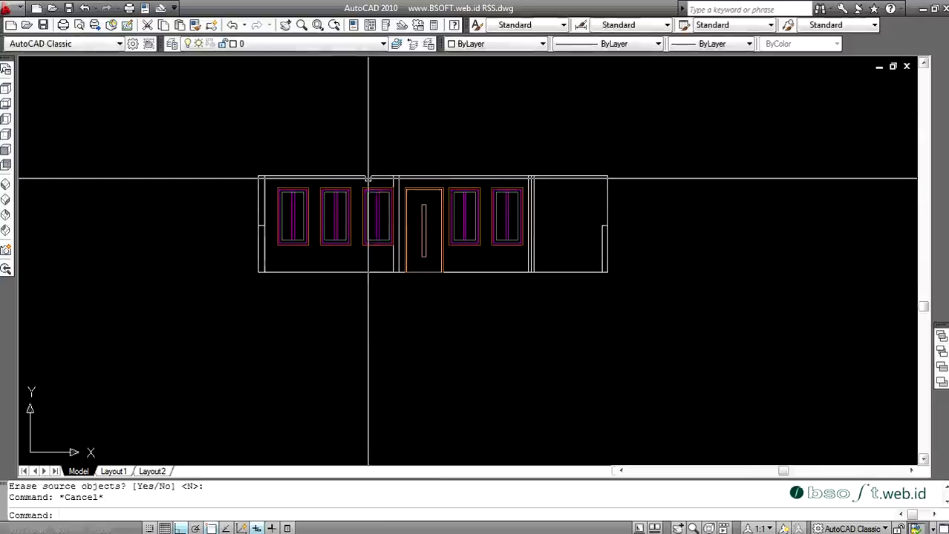
Step: Move the projecting wall's three windows together about 133 units along negative X, away from the door
{"action": "type", "text": "m"}
{"action": "key", "text": "Return"}
{"action": "left_click", "coordinate": [272, 156]}
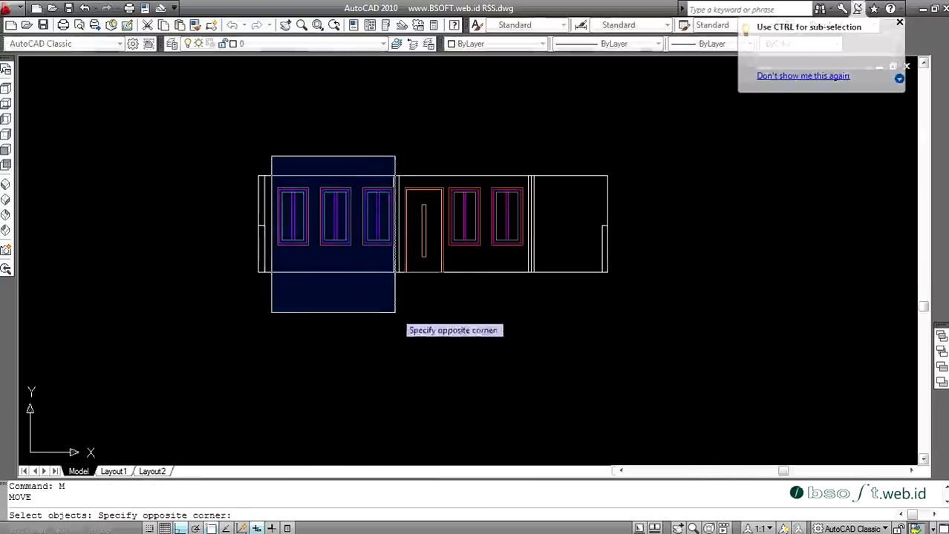
{"action": "left_click", "coordinate": [395, 313]}
{"action": "key", "text": "Return"}
{"action": "scroll", "coordinate": [367, 310], "scroll_direction": "up", "scroll_amount": 2}
{"action": "left_click", "coordinate": [381, 313]}
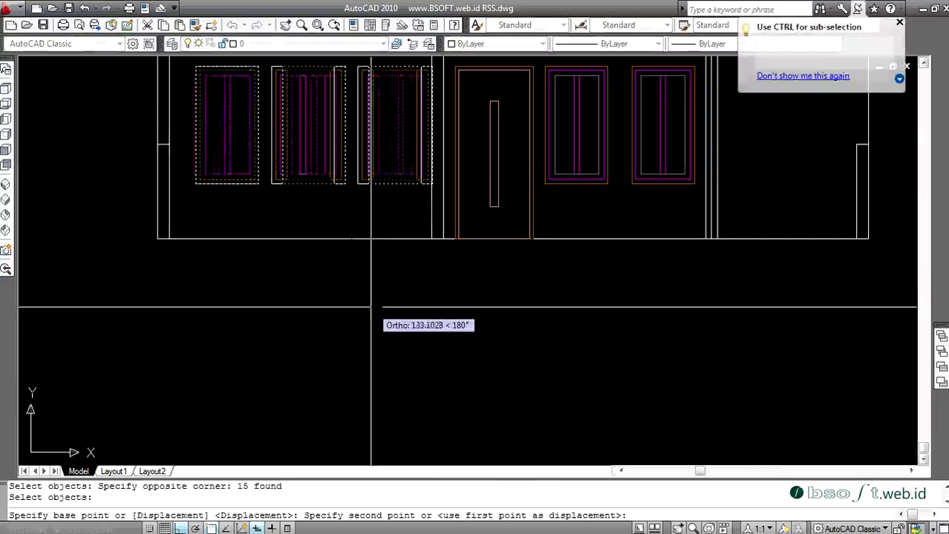
{"action": "left_click", "coordinate": [371, 306]}
{"action": "scroll", "coordinate": [372, 313], "scroll_direction": "down", "scroll_amount": 2}
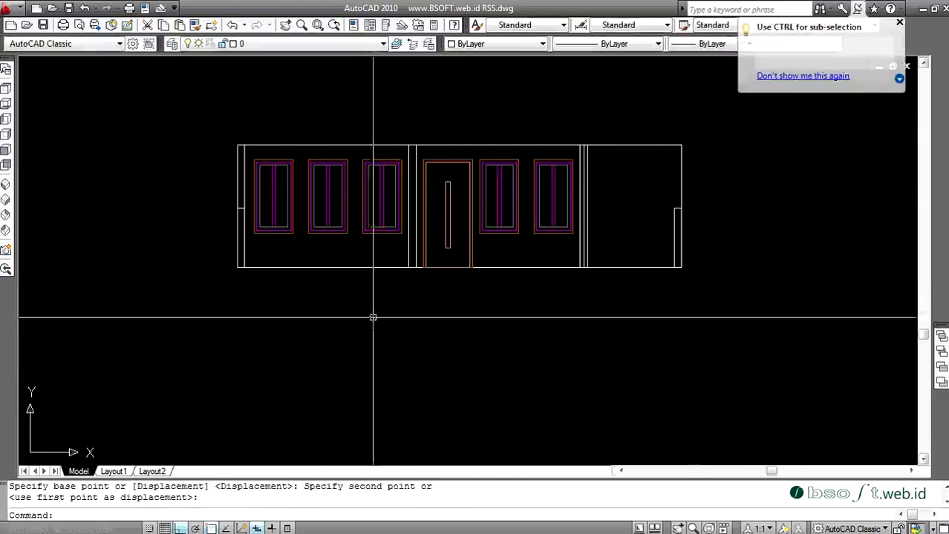
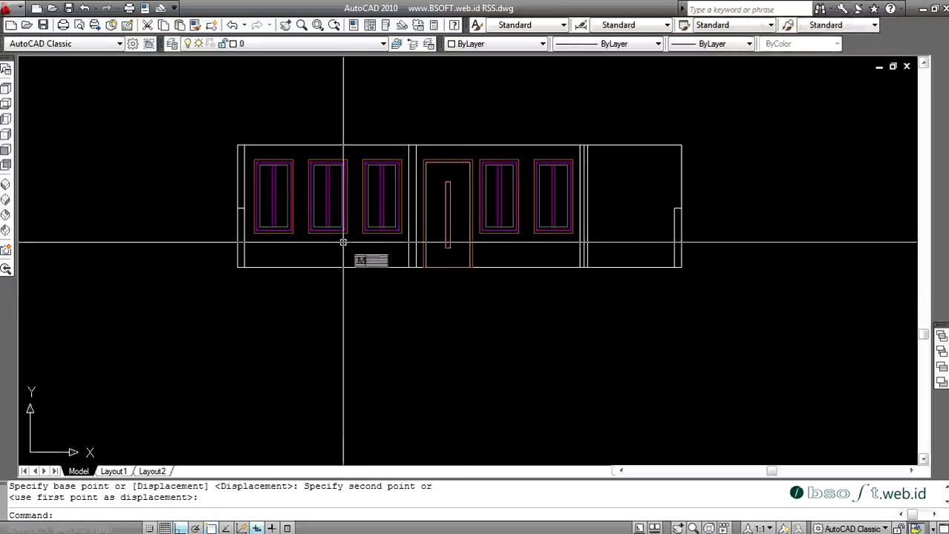
{"action": "type", "text": "m"}
{"action": "key", "text": "Return"}
{"action": "left_click", "coordinate": [249, 128]}
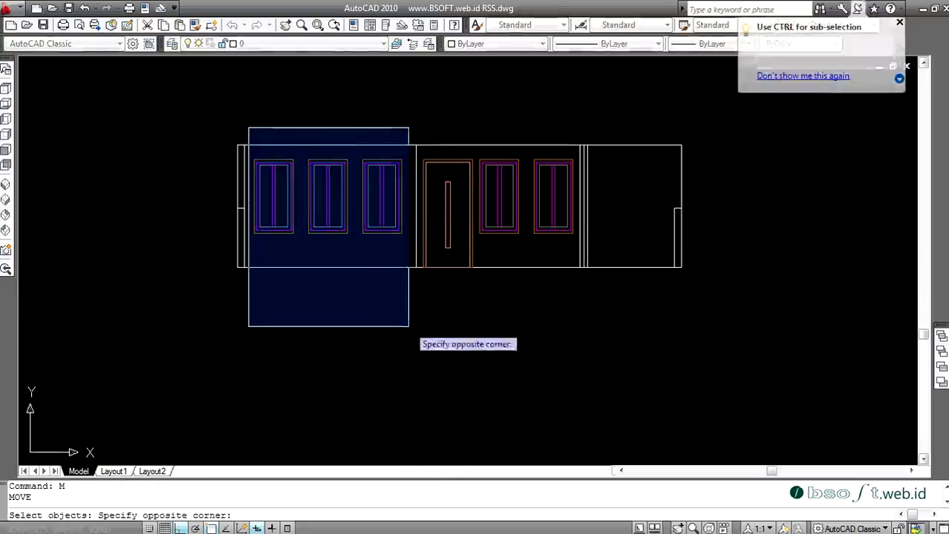
{"action": "double_click", "coordinate": [408, 327]}
{"action": "scroll", "coordinate": [379, 317], "scroll_direction": "up", "scroll_amount": 2}
{"action": "left_click", "coordinate": [379, 318]}
{"action": "key", "text": "Return"}
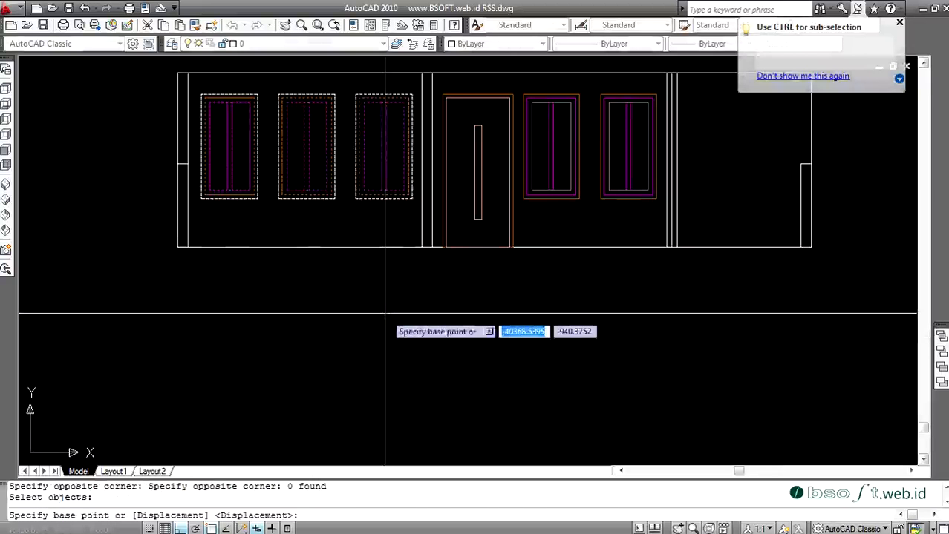
{"action": "left_click", "coordinate": [382, 316]}
{"action": "key", "text": "Escape"}
{"action": "key", "text": "Escape"}
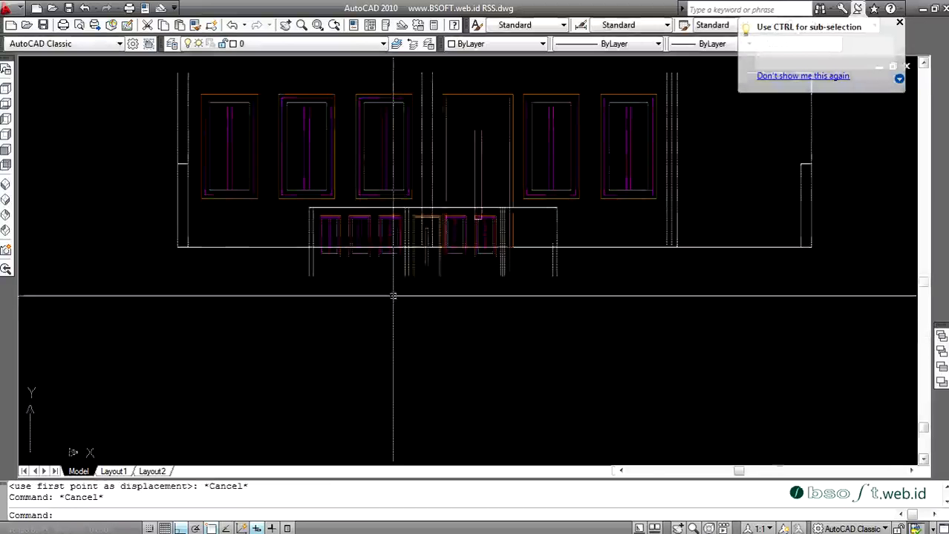
{"action": "scroll", "coordinate": [392, 292], "scroll_direction": "down", "scroll_amount": 4}
{"action": "scroll", "coordinate": [477, 272], "scroll_direction": "up", "scroll_amount": 1}
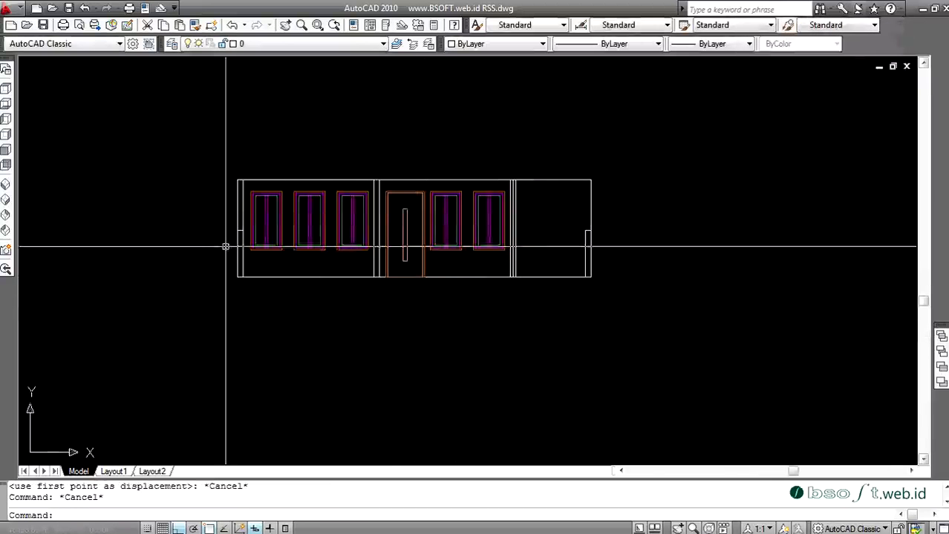
Step: In the southwest isometric view, assign all the house and boundary wall solids to the DINDING layer
{"action": "left_click", "coordinate": [6, 187]}
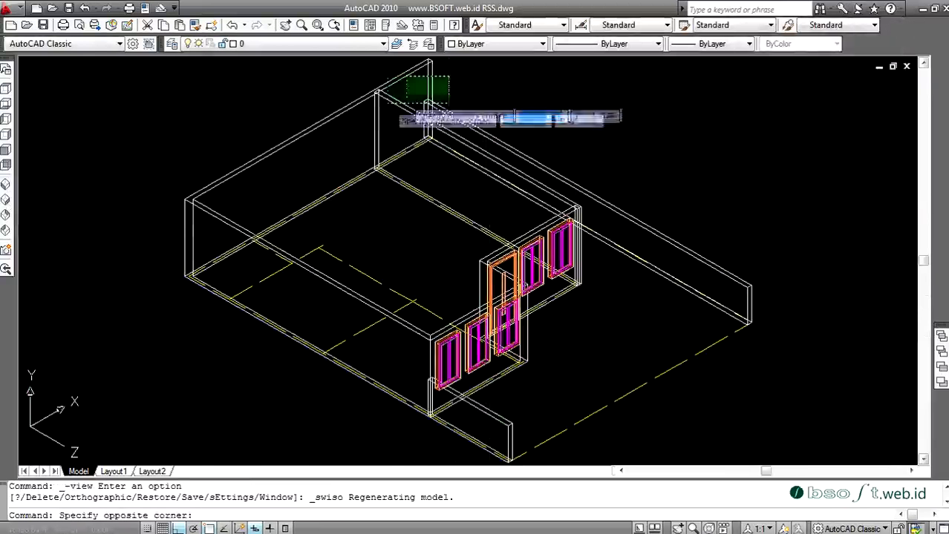
{"action": "left_click", "coordinate": [374, 185]}
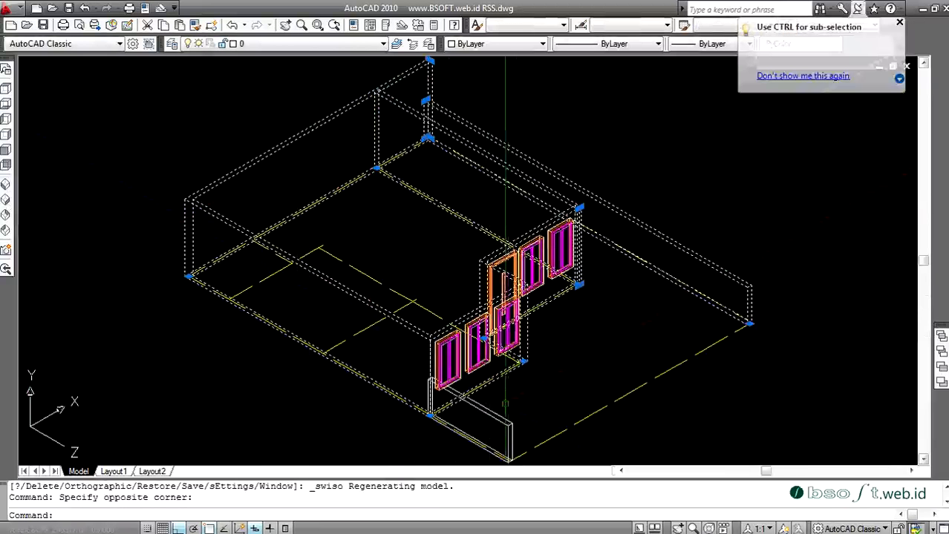
{"action": "left_click", "coordinate": [312, 46]}
{"action": "left_click", "coordinate": [282, 110]}
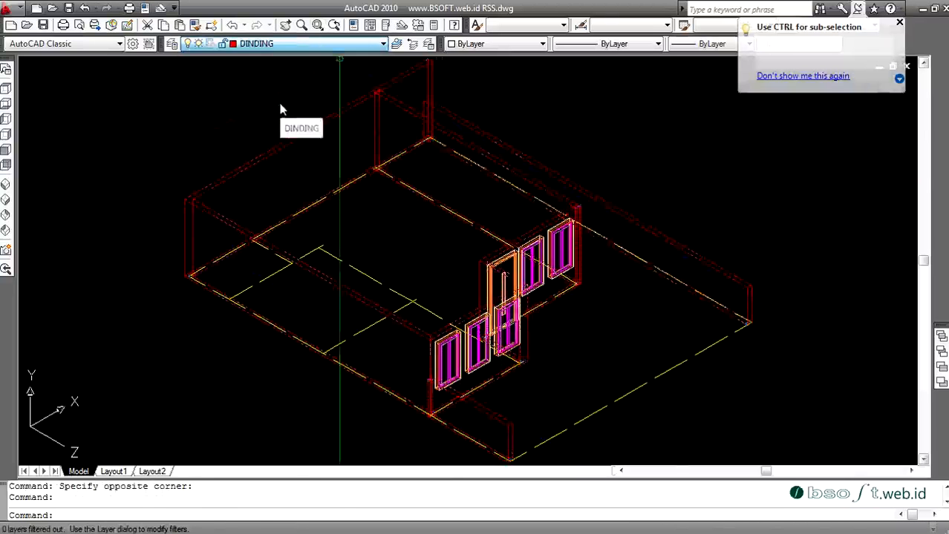
{"action": "key", "text": "Escape"}
{"action": "key", "text": "Escape"}
{"action": "scroll", "coordinate": [628, 178], "scroll_direction": "down", "scroll_amount": 1}
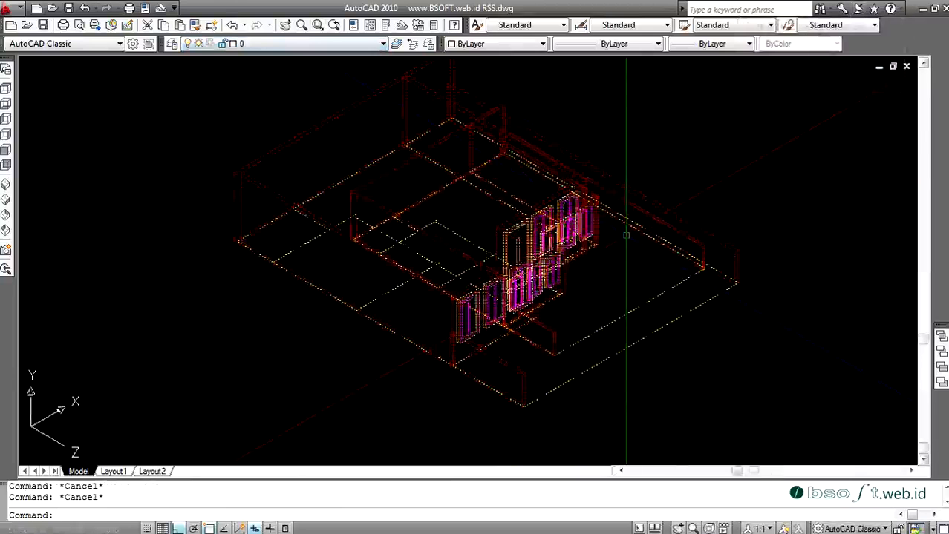
{"action": "scroll", "coordinate": [614, 213], "scroll_direction": "up", "scroll_amount": 2}
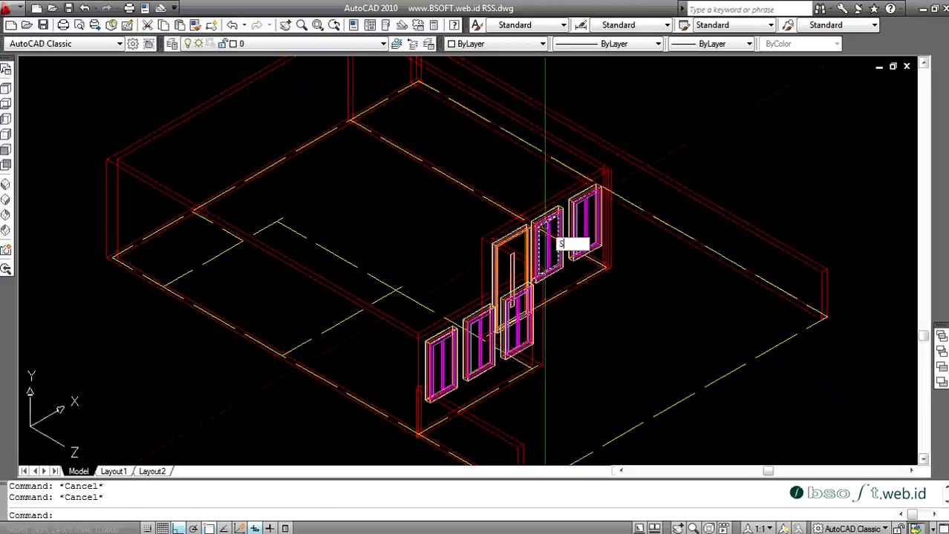
{"action": "key", "text": "Escape"}
{"action": "key", "text": "Escape"}
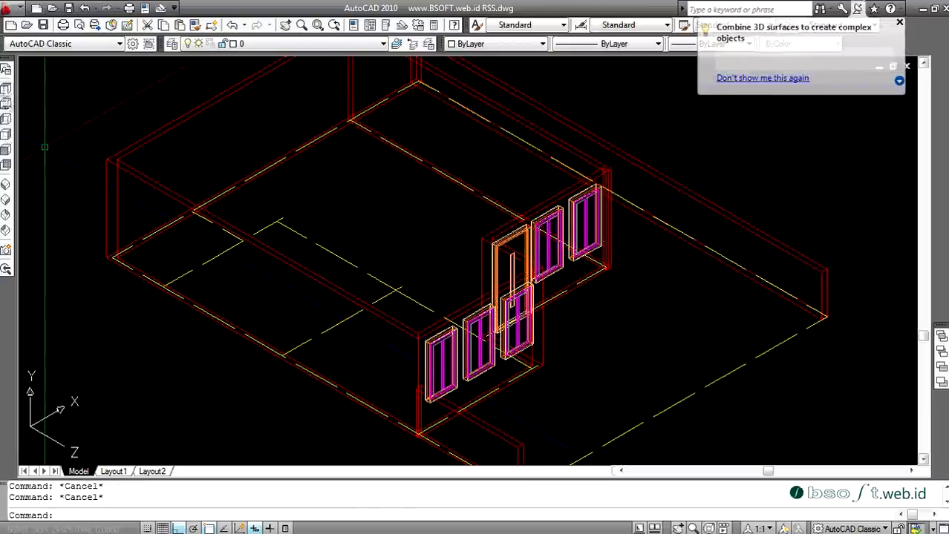
Step: In the top view, copy the complete front door with Ortho off to the open floor area near the rear of the house
{"action": "left_click", "coordinate": [5, 87]}
{"action": "type", "text": "O"}
{"action": "key", "text": "Return"}
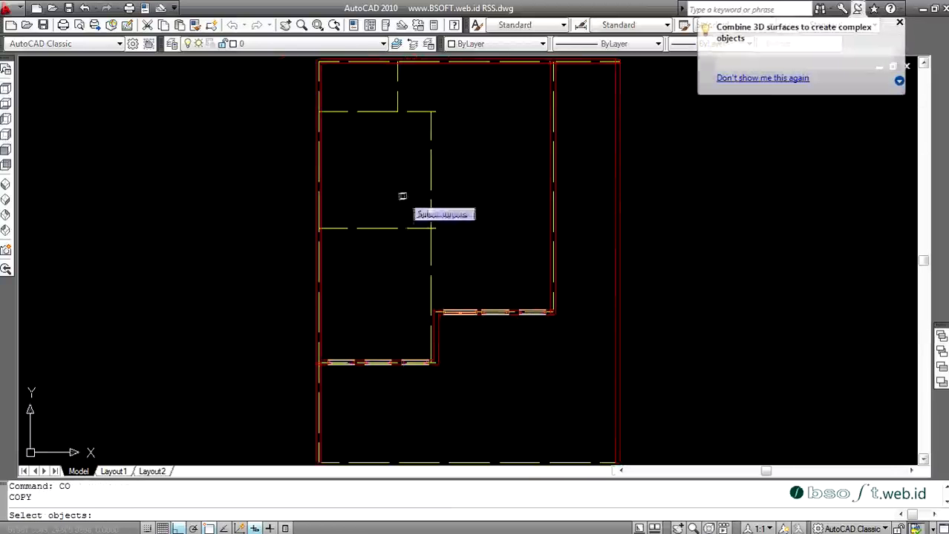
{"action": "scroll", "coordinate": [449, 301], "scroll_direction": "up", "scroll_amount": 5}
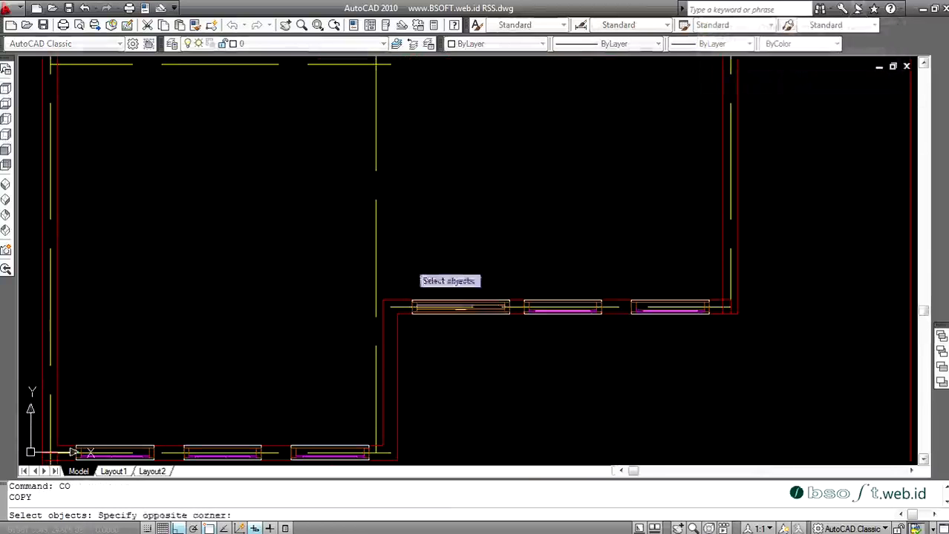
{"action": "key", "text": "Return"}
{"action": "left_click", "coordinate": [495, 347]}
{"action": "scroll", "coordinate": [496, 379], "scroll_direction": "down", "scroll_amount": 4}
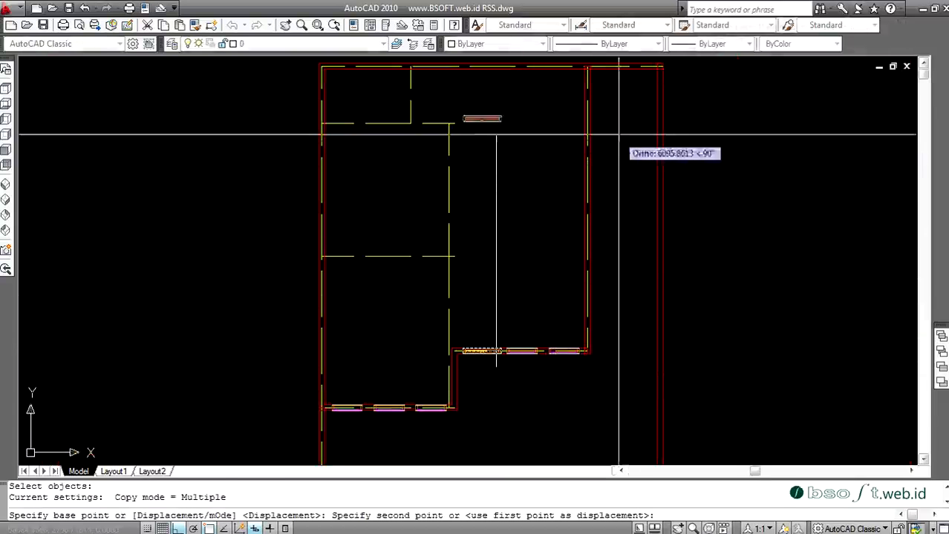
{"action": "key", "text": "F8"}
{"action": "left_click", "coordinate": [558, 131]}
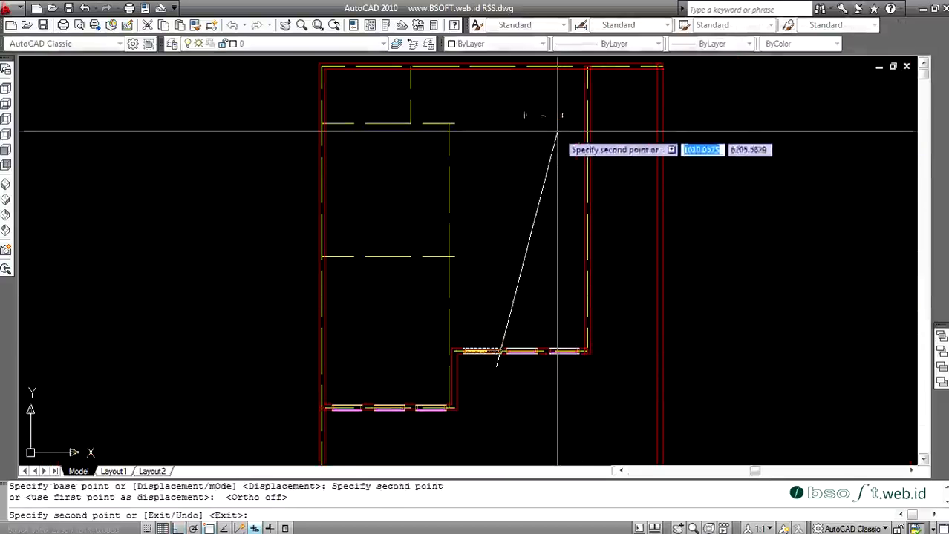
{"action": "key", "text": "Escape"}
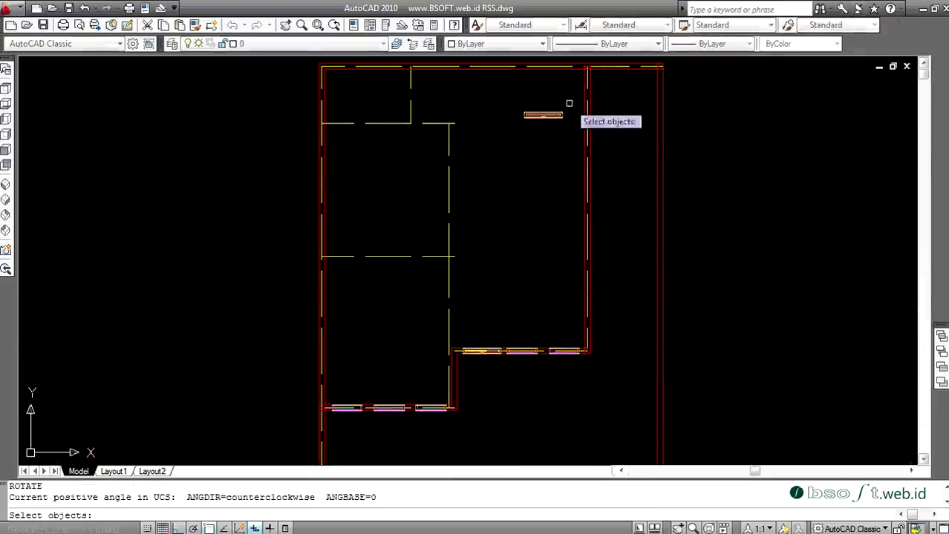
Step: Rotate the copied door to 270 degrees with Ortho on, parallel to the side walls, and show the southeast isometric view
{"action": "left_click", "coordinate": [567, 102]}
{"action": "left_click", "coordinate": [530, 124]}
{"action": "key", "text": "Return"}
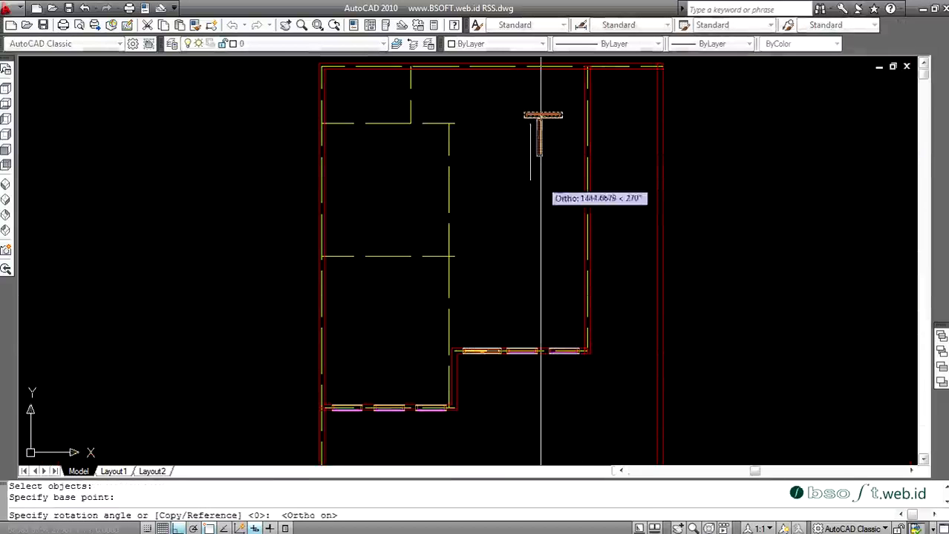
{"action": "left_click", "coordinate": [541, 182]}
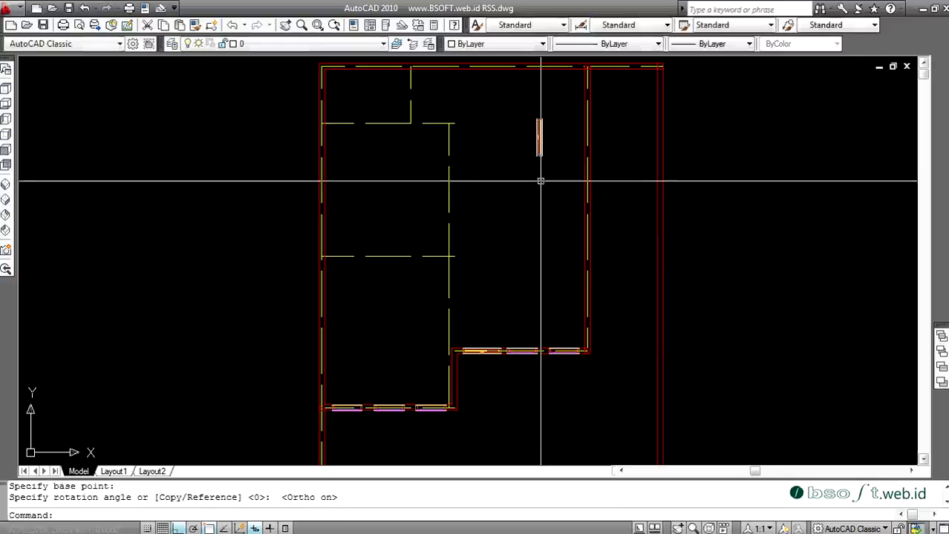
{"action": "left_click", "coordinate": [6, 201]}
{"action": "type", "text": "m"}
{"action": "key", "text": "Return"}
{"action": "scroll", "coordinate": [616, 189], "scroll_direction": "up", "scroll_amount": 2}
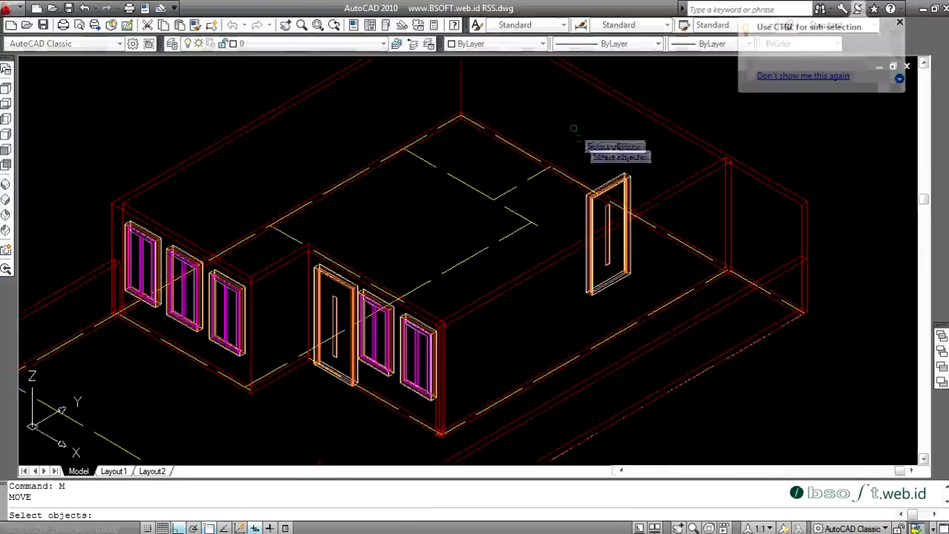
{"action": "left_click", "coordinate": [561, 119]}
{"action": "left_click", "coordinate": [680, 321]}
{"action": "scroll", "coordinate": [642, 275], "scroll_direction": "up", "scroll_amount": 4}
{"action": "key", "text": "Return"}
{"action": "left_click", "coordinate": [616, 275]}
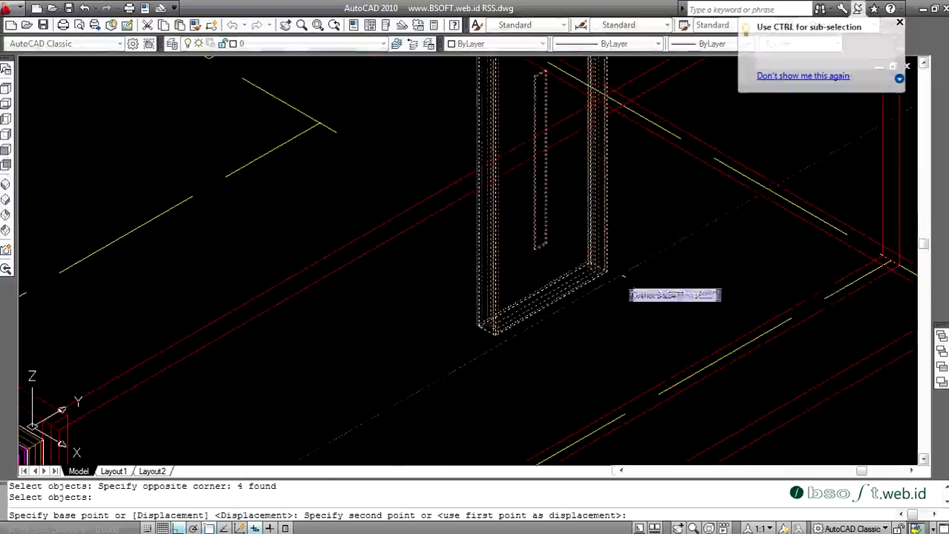
{"action": "key", "text": "Escape"}
{"action": "scroll", "coordinate": [626, 280], "scroll_direction": "down", "scroll_amount": 4}
Step: Move the rotated door by its frame's bottom rear corner into the side wall, close to the wall's rear end
{"action": "key", "text": "Return"}
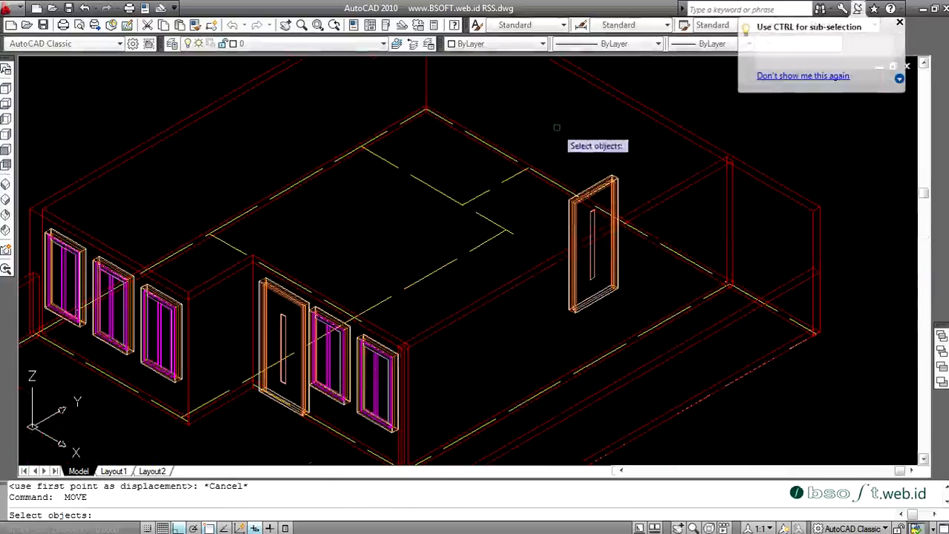
{"action": "left_click", "coordinate": [545, 125]}
{"action": "left_click", "coordinate": [637, 332]}
{"action": "scroll", "coordinate": [631, 297], "scroll_direction": "up", "scroll_amount": 3}
{"action": "key", "text": "Return"}
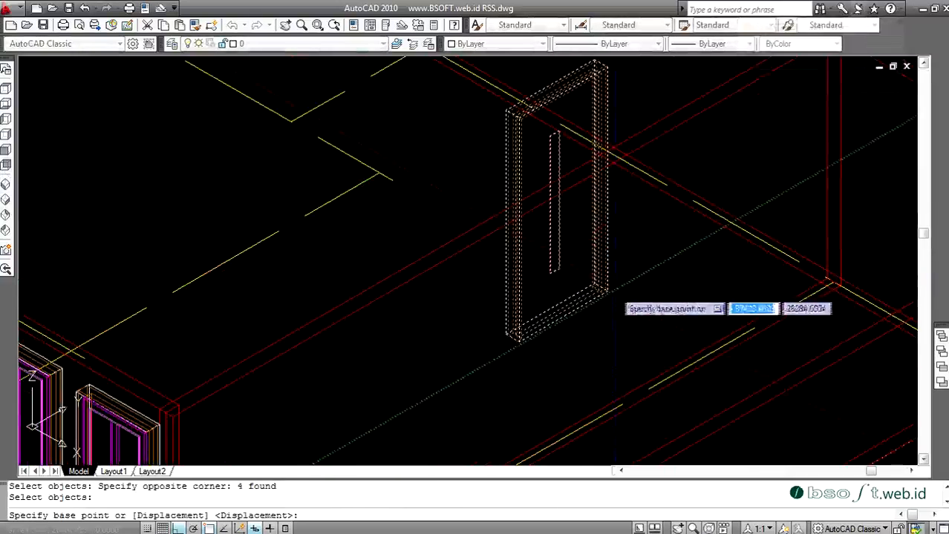
{"action": "left_click", "coordinate": [606, 292]}
{"action": "left_click", "coordinate": [798, 273]}
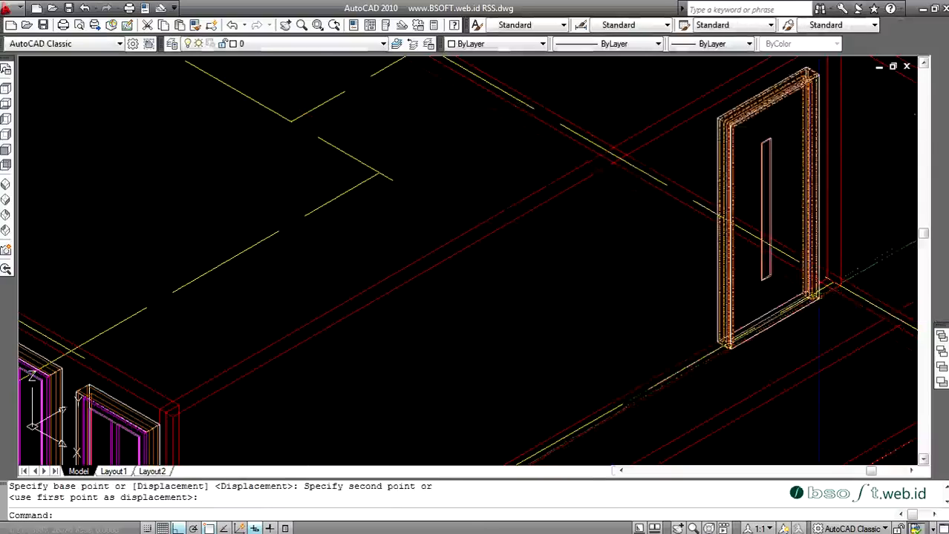
Step: Start a Subtract operation with the side wall containing the rotated door as the solid to subtract from
{"action": "scroll", "coordinate": [798, 274], "scroll_direction": "down", "scroll_amount": 4}
{"action": "scroll", "coordinate": [717, 210], "scroll_direction": "down", "scroll_amount": 2}
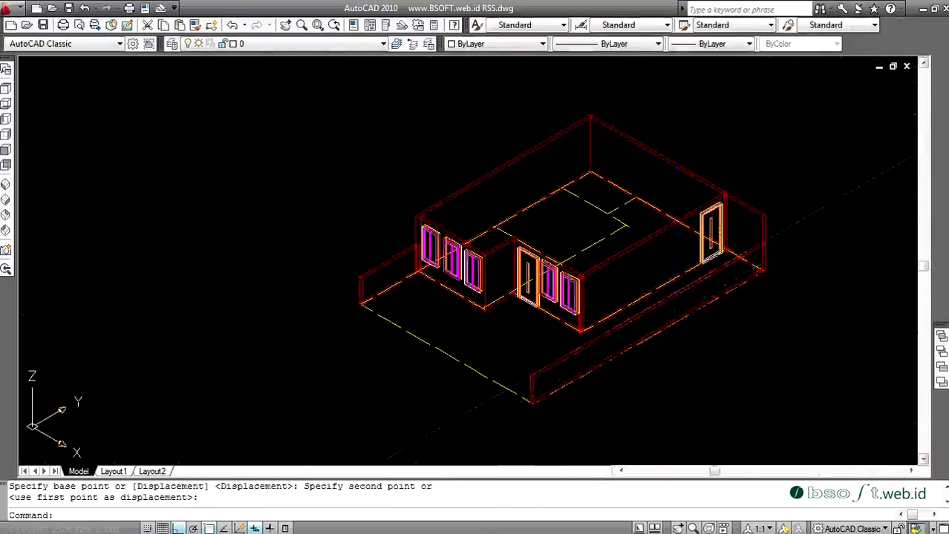
{"action": "scroll", "coordinate": [720, 238], "scroll_direction": "up", "scroll_amount": 3}
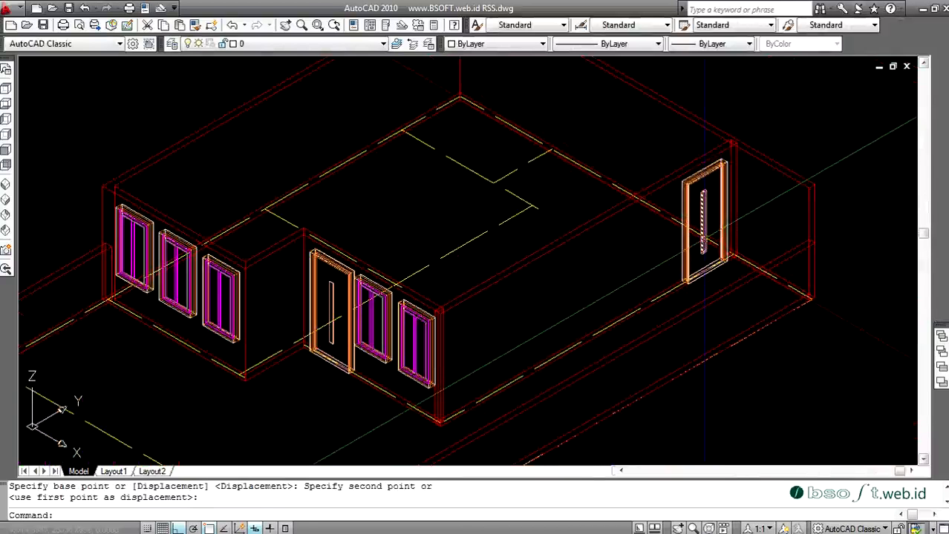
{"action": "key", "text": "Return"}
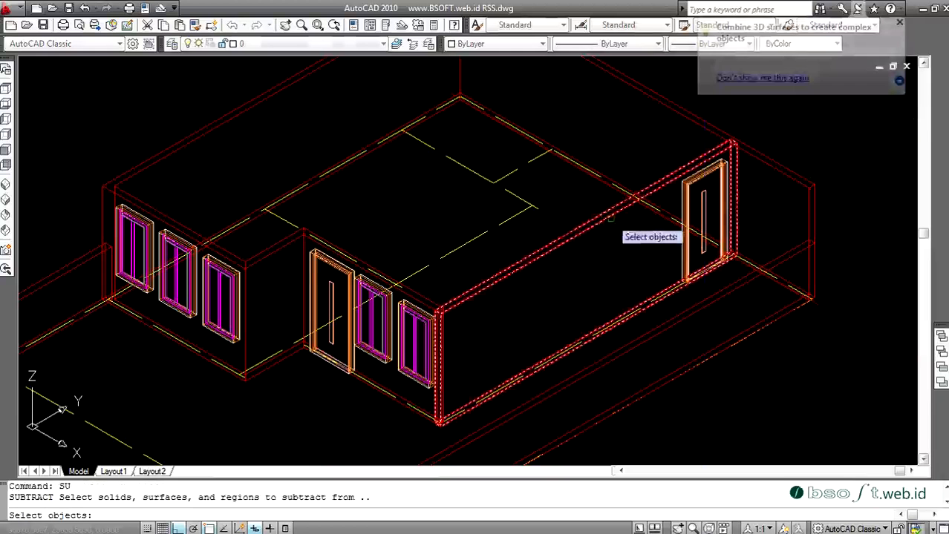
Step: Start the subtraction with the two house wall solids as the base and pick the side door's surrounding box for removal
{"action": "left_click", "coordinate": [519, 225]}
{"action": "left_click", "coordinate": [290, 245]}
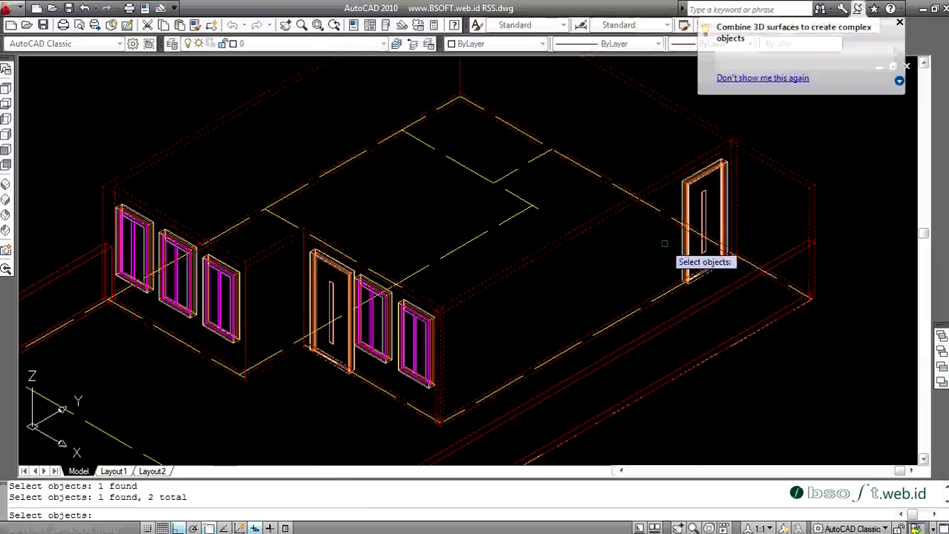
{"action": "key", "text": "Return"}
{"action": "scroll", "coordinate": [691, 201], "scroll_direction": "up", "scroll_amount": 8}
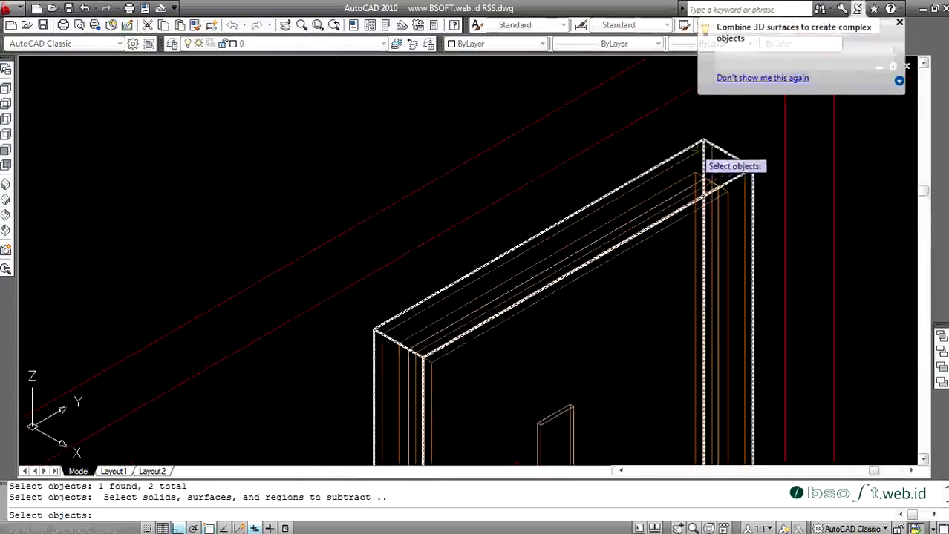
{"action": "left_click", "coordinate": [702, 164]}
Step: Add the surrounding boxes of the front door and its two neighbouring windows to the solids to subtract
{"action": "scroll", "coordinate": [702, 164], "scroll_direction": "down", "scroll_amount": 6}
{"action": "scroll", "coordinate": [498, 301], "scroll_direction": "up", "scroll_amount": 5}
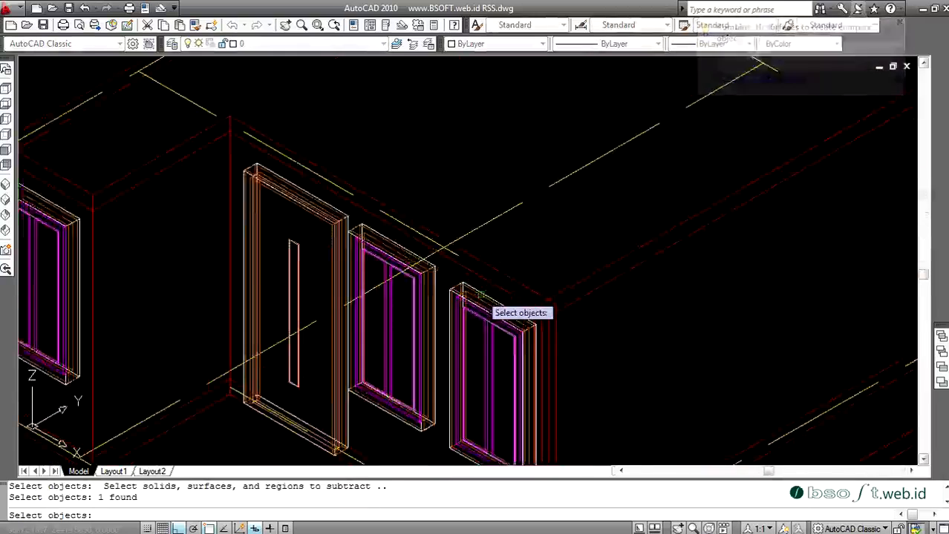
{"action": "scroll", "coordinate": [481, 294], "scroll_direction": "up", "scroll_amount": 4}
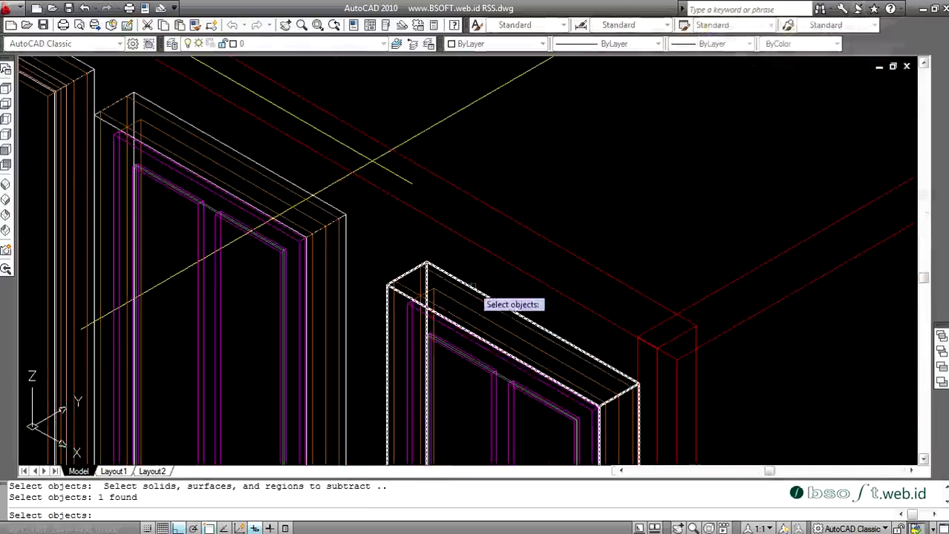
{"action": "left_click", "coordinate": [473, 286]}
{"action": "scroll", "coordinate": [474, 288], "scroll_direction": "down", "scroll_amount": 2}
{"action": "scroll", "coordinate": [393, 232], "scroll_direction": "up", "scroll_amount": 3}
{"action": "left_click", "coordinate": [389, 251]}
{"action": "scroll", "coordinate": [433, 259], "scroll_direction": "down", "scroll_amount": 4}
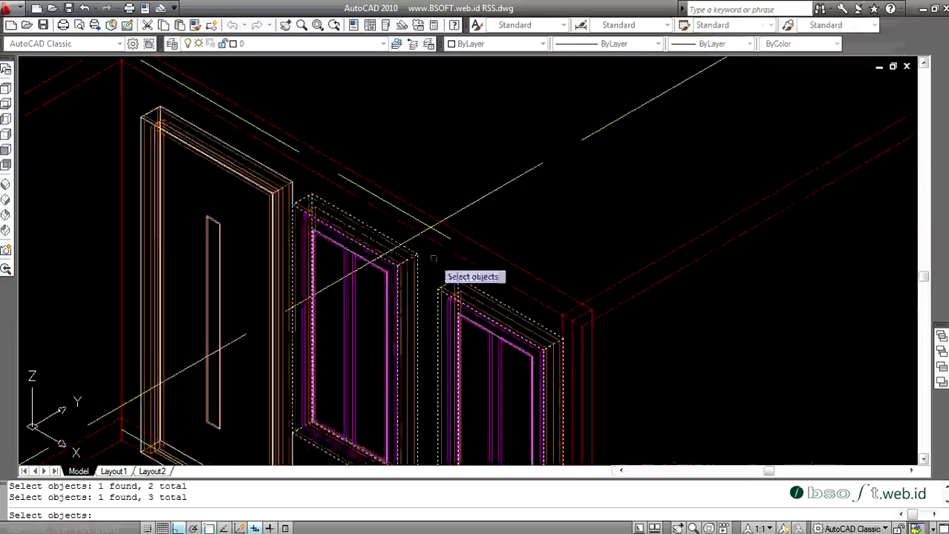
{"action": "scroll", "coordinate": [290, 184], "scroll_direction": "up", "scroll_amount": 3}
Step: Add the surrounding boxes of the three windows on the projecting front wall and complete the subtraction from the walls
{"action": "scroll", "coordinate": [504, 216], "scroll_direction": "down", "scroll_amount": 5}
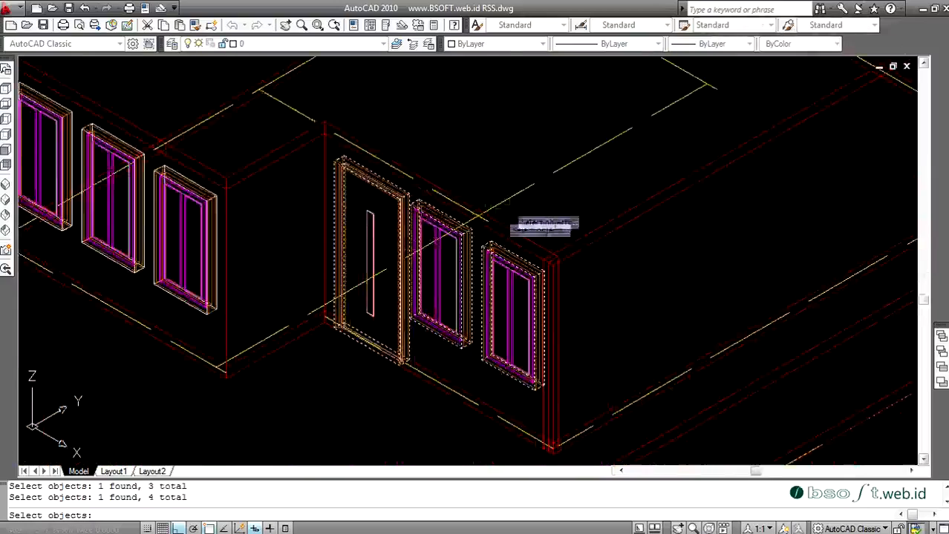
{"action": "scroll", "coordinate": [349, 211], "scroll_direction": "up", "scroll_amount": 5}
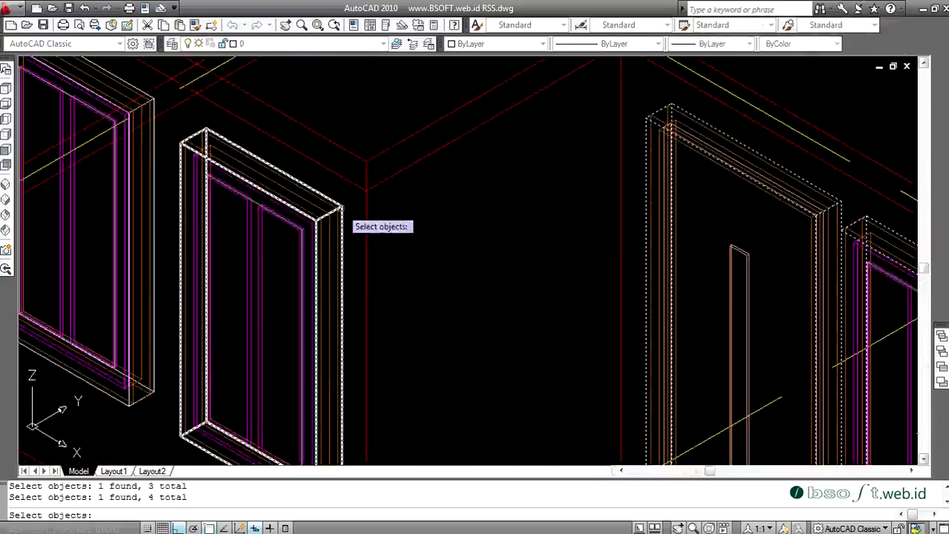
{"action": "left_click", "coordinate": [342, 217]}
{"action": "scroll", "coordinate": [251, 169], "scroll_direction": "down", "scroll_amount": 3}
{"action": "scroll", "coordinate": [251, 157], "scroll_direction": "up", "scroll_amount": 4}
{"action": "scroll", "coordinate": [243, 142], "scroll_direction": "up", "scroll_amount": 4}
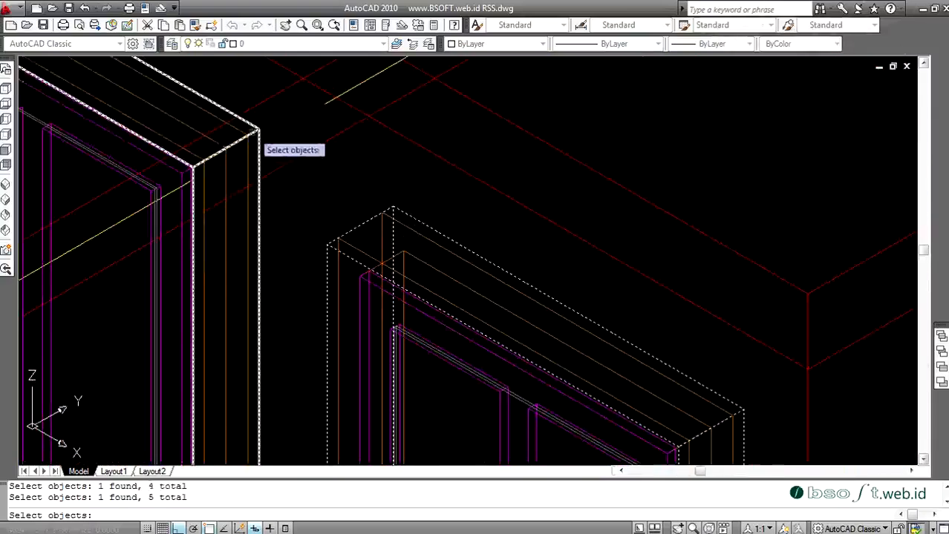
{"action": "left_click", "coordinate": [253, 132]}
{"action": "scroll", "coordinate": [353, 230], "scroll_direction": "down", "scroll_amount": 8}
{"action": "scroll", "coordinate": [218, 136], "scroll_direction": "up", "scroll_amount": 4}
{"action": "left_click", "coordinate": [217, 136]}
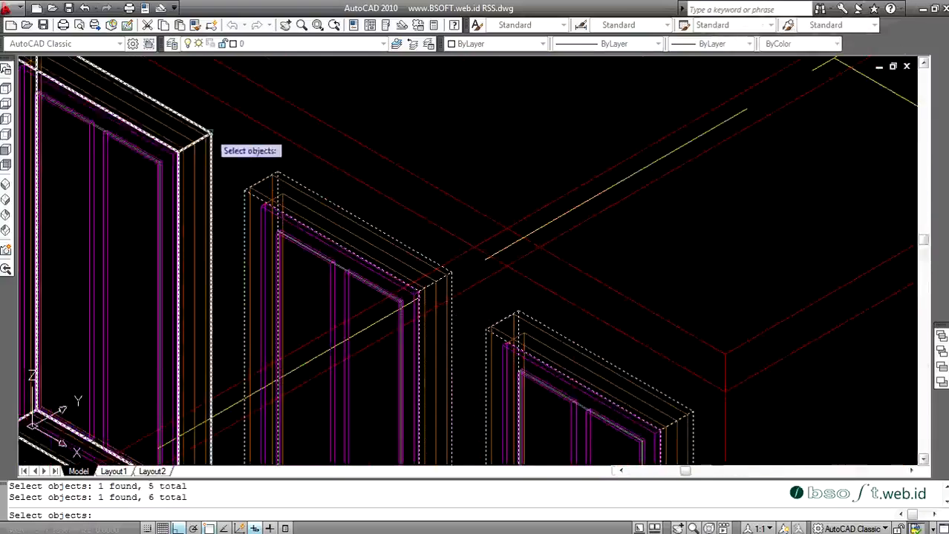
{"action": "scroll", "coordinate": [328, 197], "scroll_direction": "down", "scroll_amount": 8}
{"action": "scroll", "coordinate": [653, 172], "scroll_direction": "up", "scroll_amount": 2}
{"action": "scroll", "coordinate": [653, 179], "scroll_direction": "up", "scroll_amount": 2}
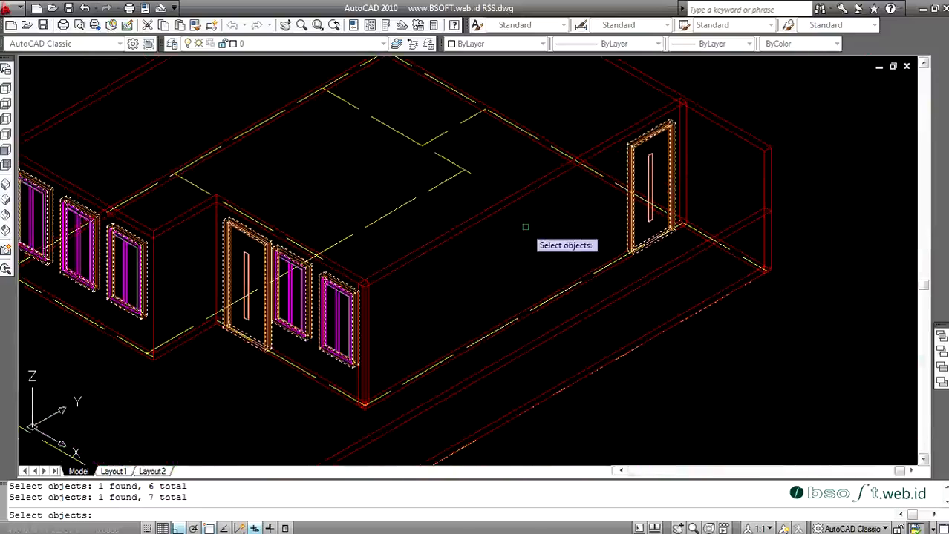
{"action": "key", "text": "Return"}
{"action": "scroll", "coordinate": [671, 222], "scroll_direction": "down", "scroll_amount": 2}
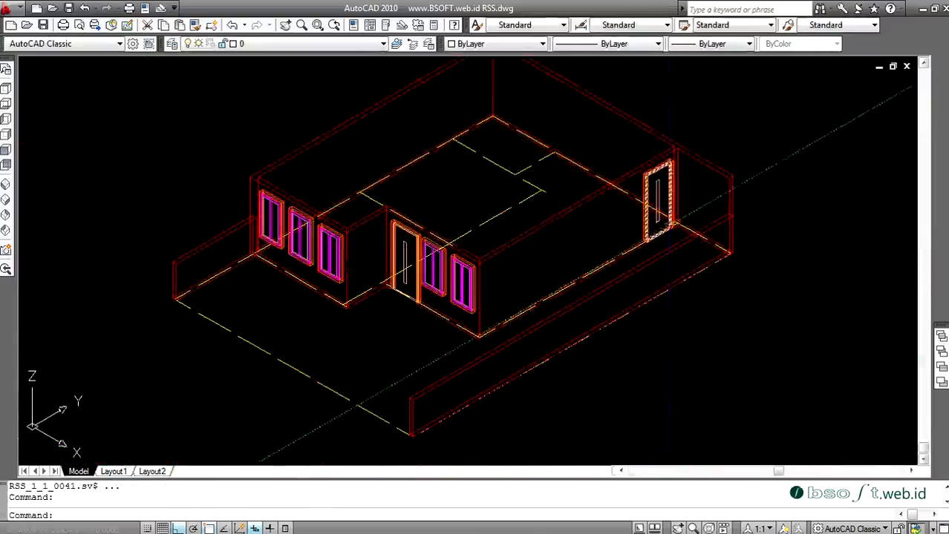
{"action": "scroll", "coordinate": [613, 295], "scroll_direction": "up", "scroll_amount": 2}
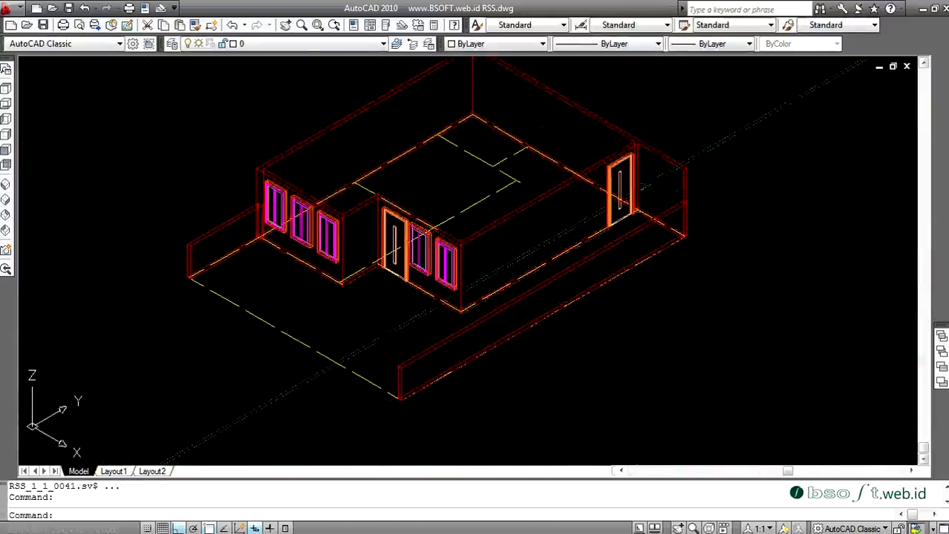
{"action": "scroll", "coordinate": [489, 225], "scroll_direction": "down", "scroll_amount": 3}
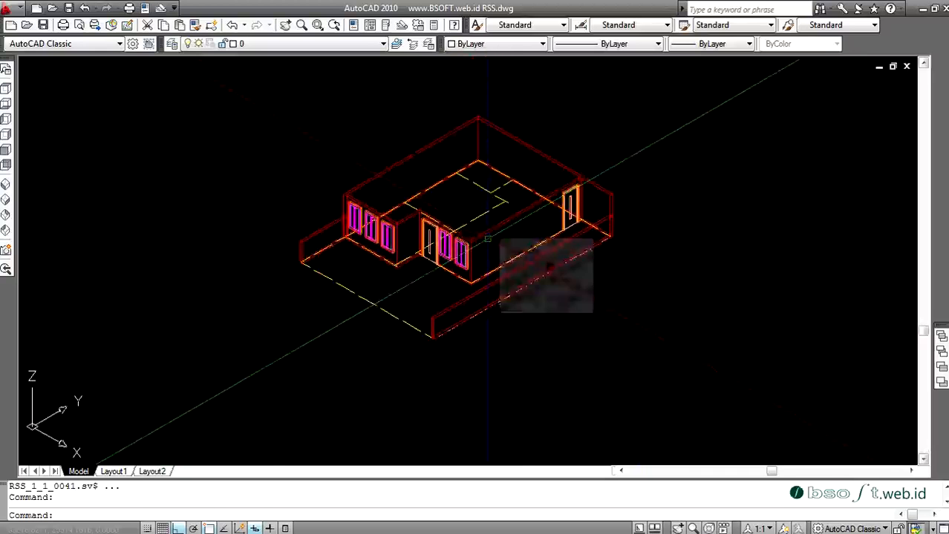
{"action": "scroll", "coordinate": [475, 223], "scroll_direction": "up", "scroll_amount": 2}
{"action": "scroll", "coordinate": [490, 192], "scroll_direction": "down", "scroll_amount": 3}
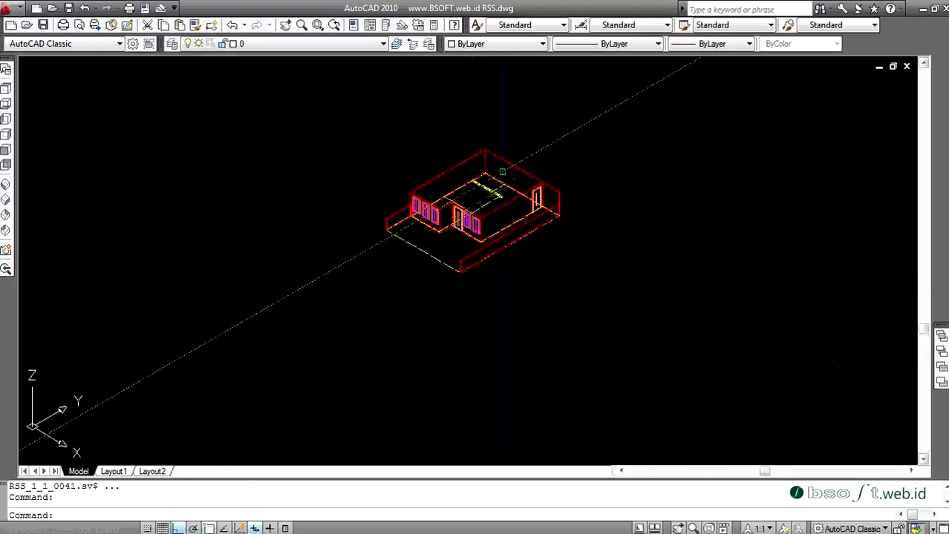
{"action": "scroll", "coordinate": [501, 170], "scroll_direction": "up", "scroll_amount": 2}
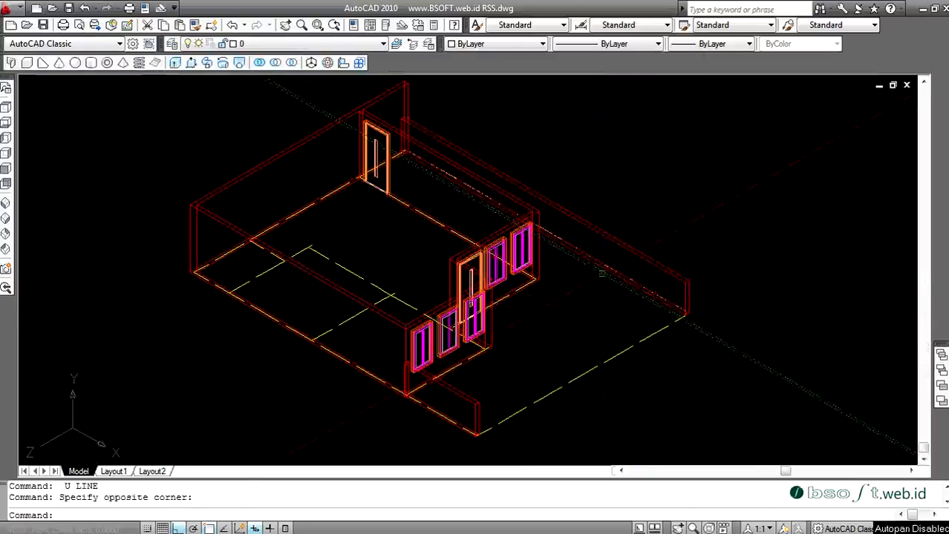
Step: Draw a 1500 vertical line upward from the midpoint of the long side wall's top edge
{"action": "type", "text": "L"}
{"action": "key", "text": "Return"}
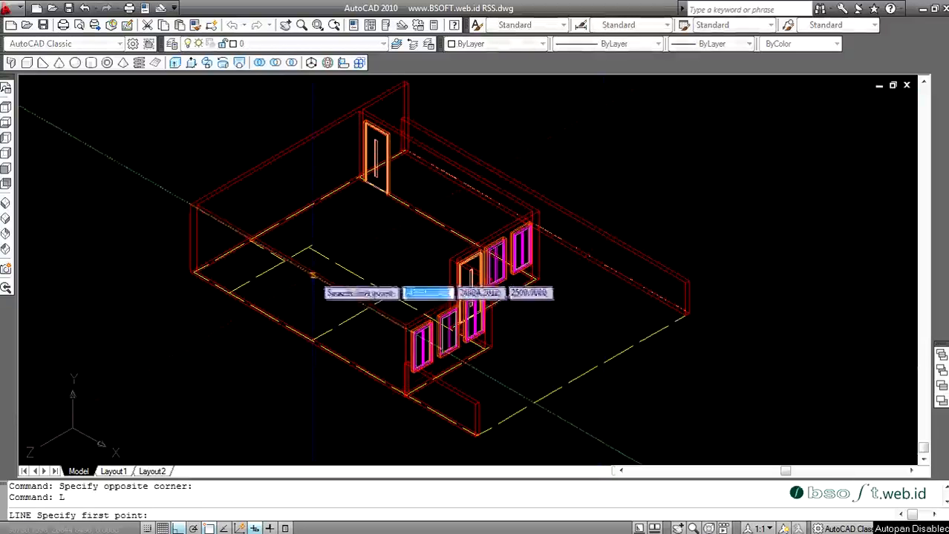
{"action": "left_click", "coordinate": [298, 264]}
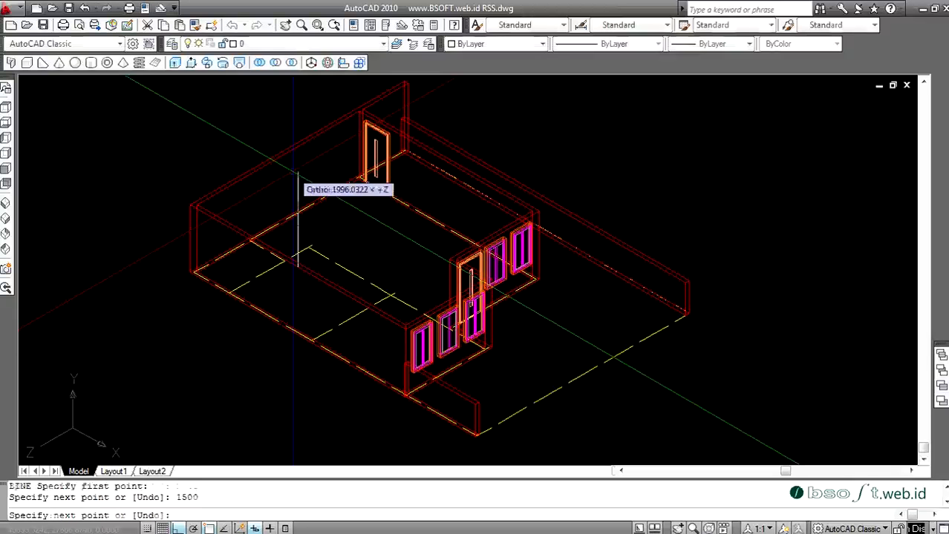
{"action": "key", "text": "Return"}
Step: Draw a 1000 horizontal overhang line outward from the top corner of the projecting front wall
{"action": "key", "text": "Return"}
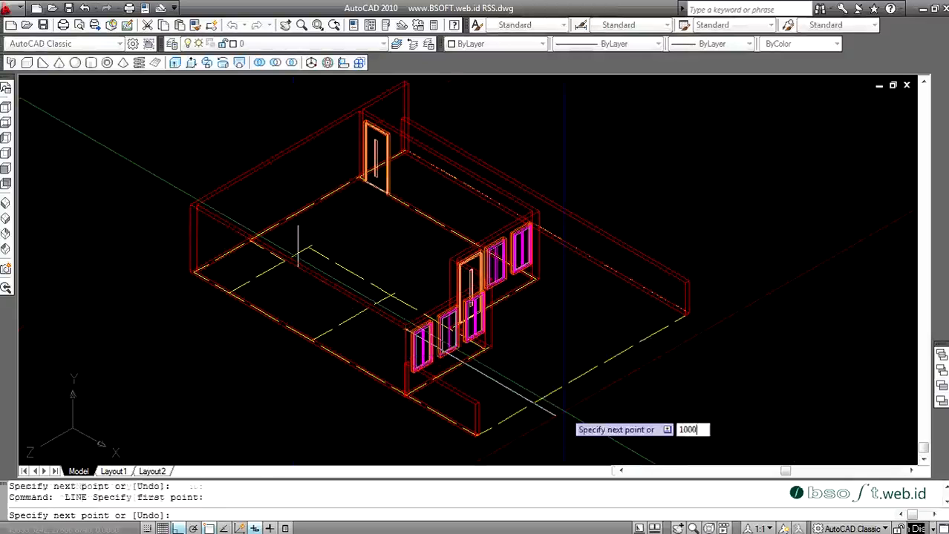
{"action": "type", "text": "1000"}
{"action": "key", "text": "Return"}
{"action": "key", "text": "Return"}
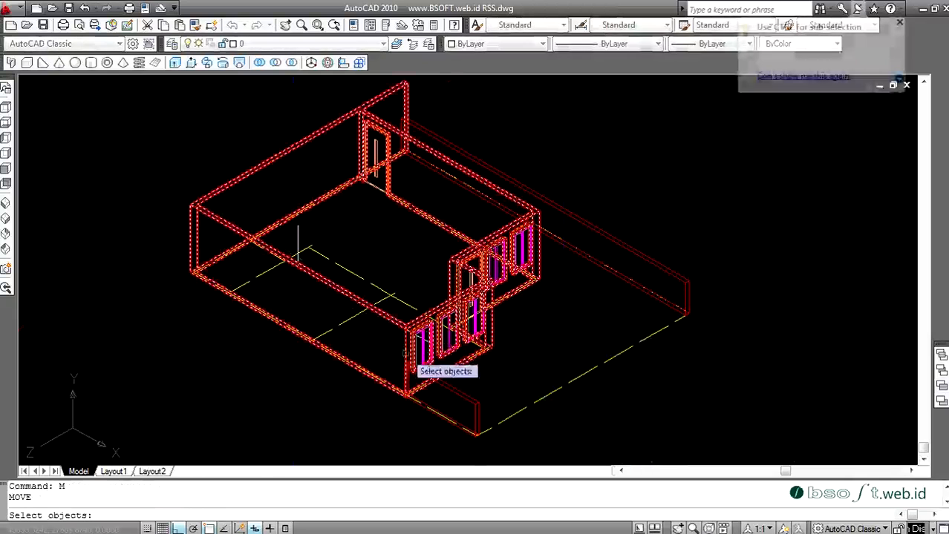
Step: Move the short overhang line straight down by 300
{"action": "scroll", "coordinate": [415, 297], "scroll_direction": "up", "scroll_amount": 4}
{"action": "left_click", "coordinate": [453, 295]}
{"action": "key", "text": "Return"}
{"action": "scroll", "coordinate": [455, 303], "scroll_direction": "down", "scroll_amount": 2}
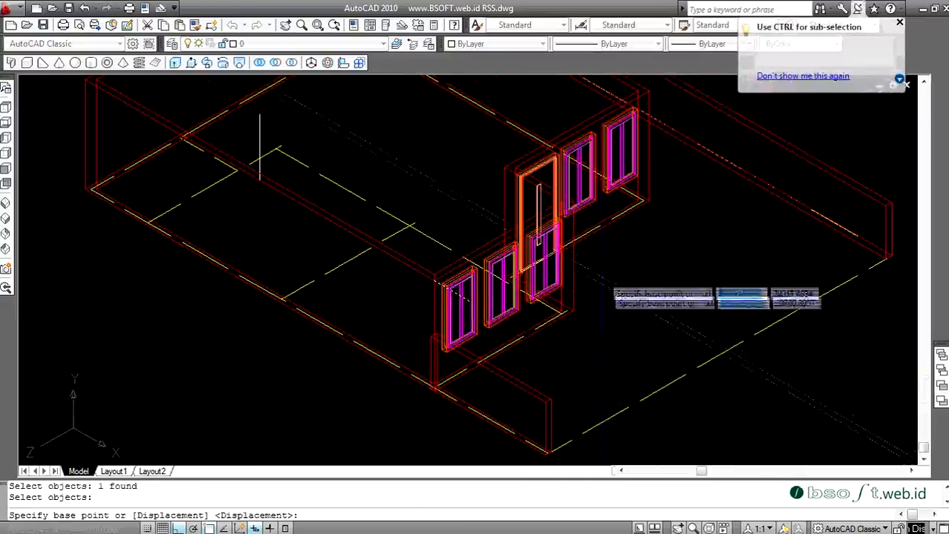
{"action": "left_click", "coordinate": [601, 286]}
{"action": "type", "text": "30"}
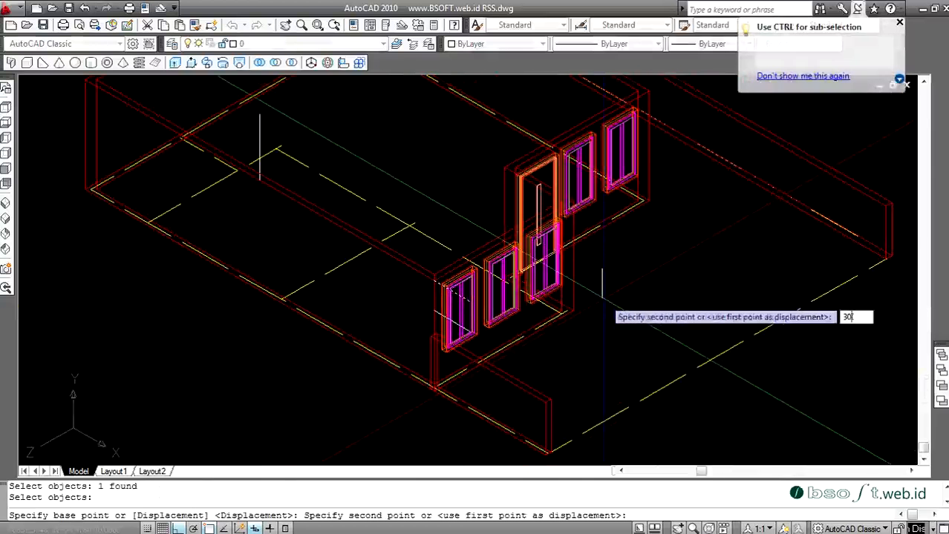
{"action": "type", "text": "0"}
{"action": "key", "text": "Return"}
{"action": "scroll", "coordinate": [508, 223], "scroll_direction": "down", "scroll_amount": 3}
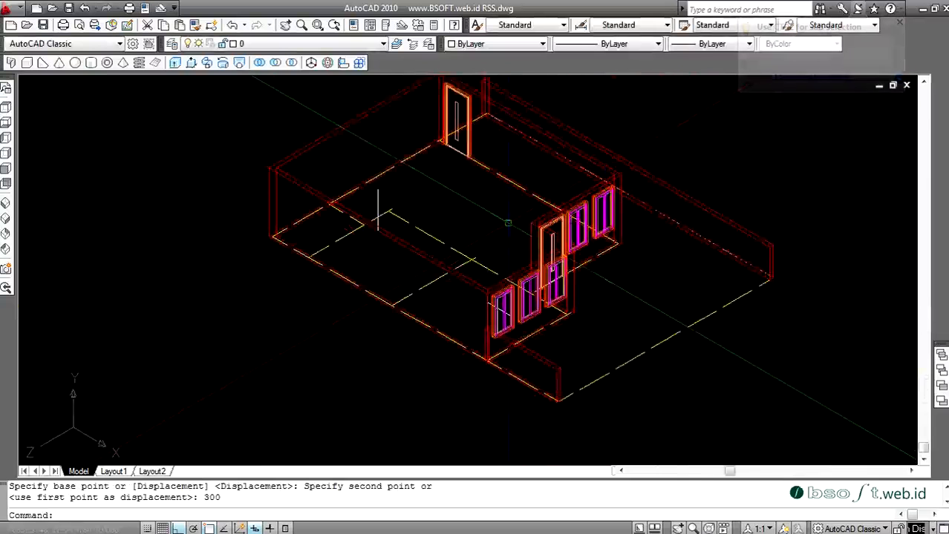
{"action": "scroll", "coordinate": [508, 222], "scroll_direction": "up", "scroll_amount": 3}
{"action": "type", "text": "A"}
{"action": "key", "text": "Return"}
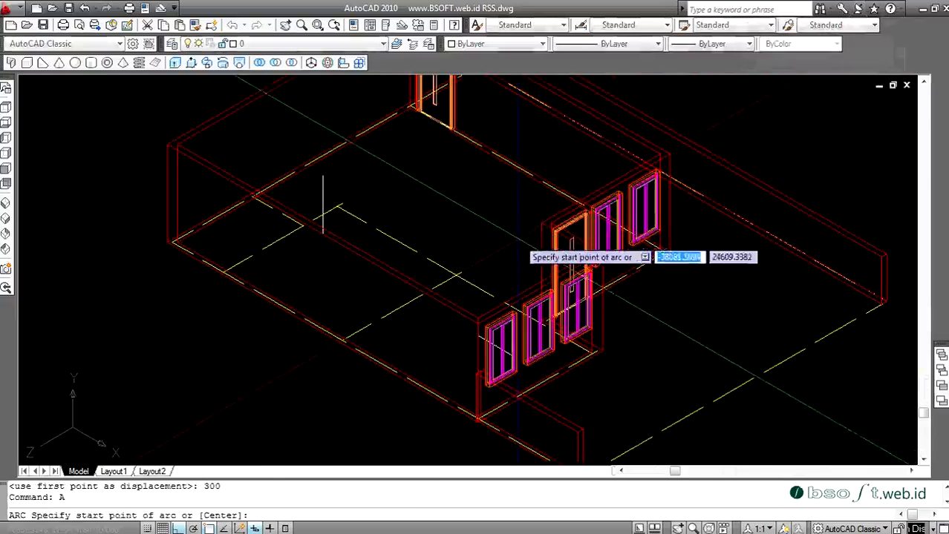
{"action": "key", "text": "Escape"}
Step: Draw the roof profile as lines from the rear wall's top corner through the vertical line's upper end to the overhang line's outer end
{"action": "key", "text": "Return"}
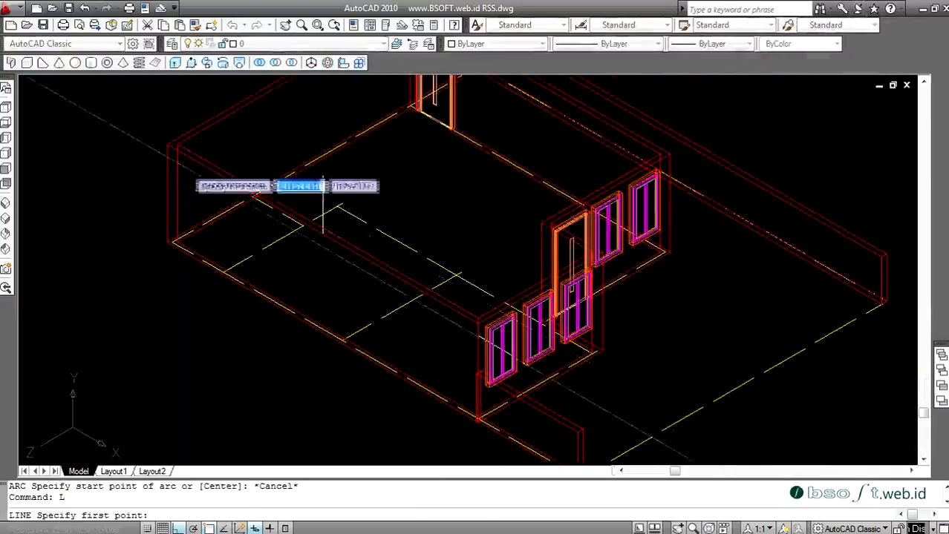
{"action": "left_click", "coordinate": [167, 144]}
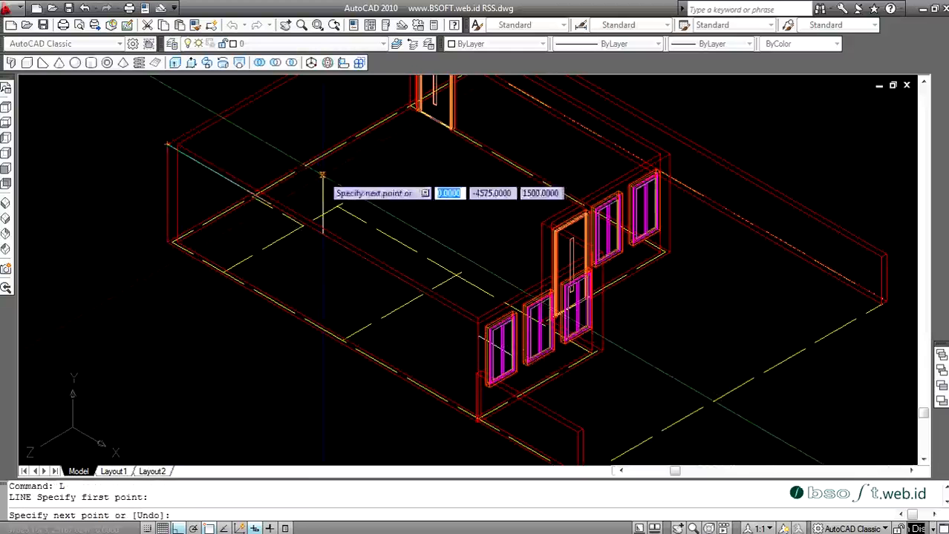
{"action": "left_click", "coordinate": [323, 176]}
{"action": "scroll", "coordinate": [533, 365], "scroll_direction": "up", "scroll_amount": 6}
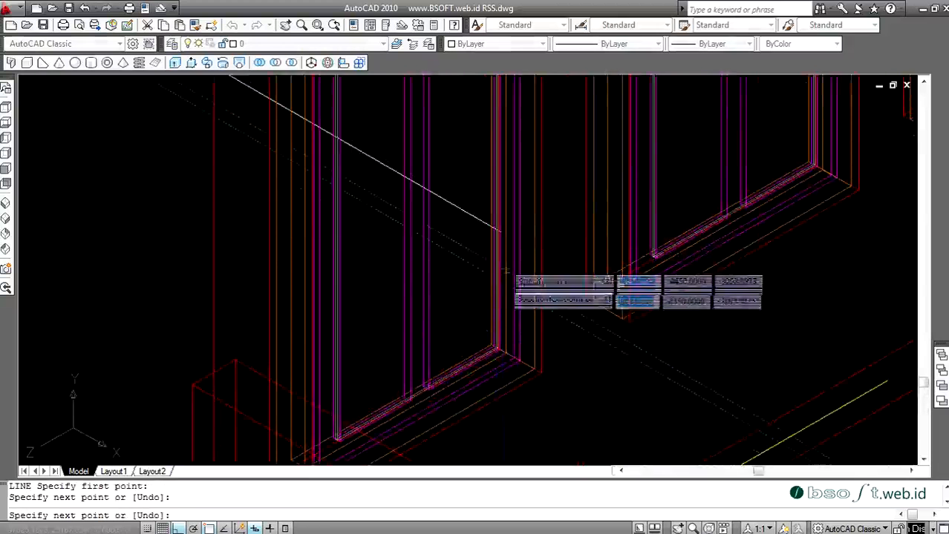
{"action": "scroll", "coordinate": [483, 231], "scroll_direction": "up", "scroll_amount": 3}
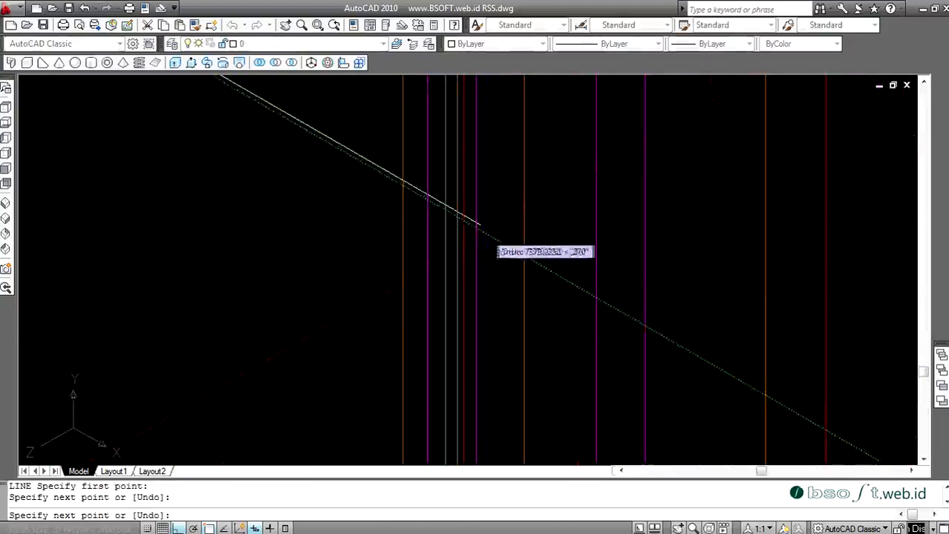
{"action": "left_click", "coordinate": [479, 224]}
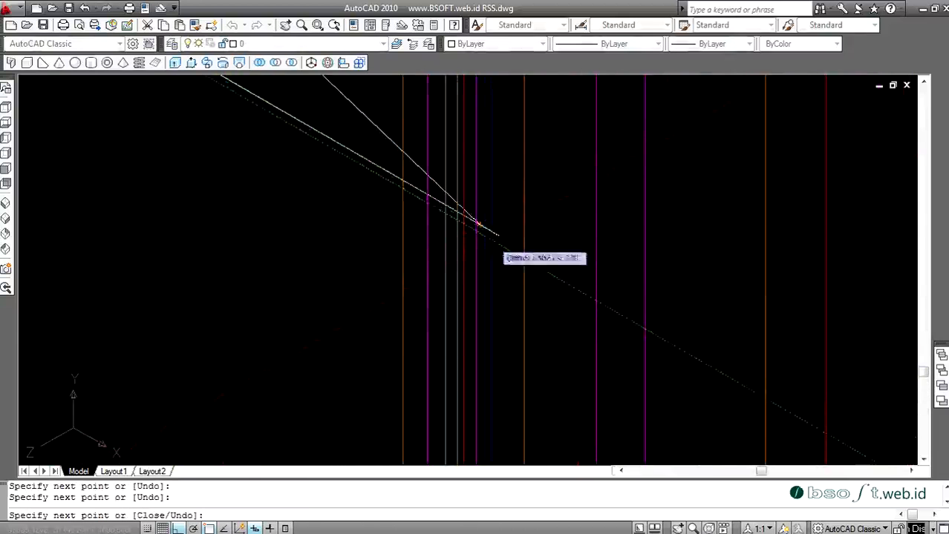
{"action": "scroll", "coordinate": [498, 254], "scroll_direction": "down", "scroll_amount": 8}
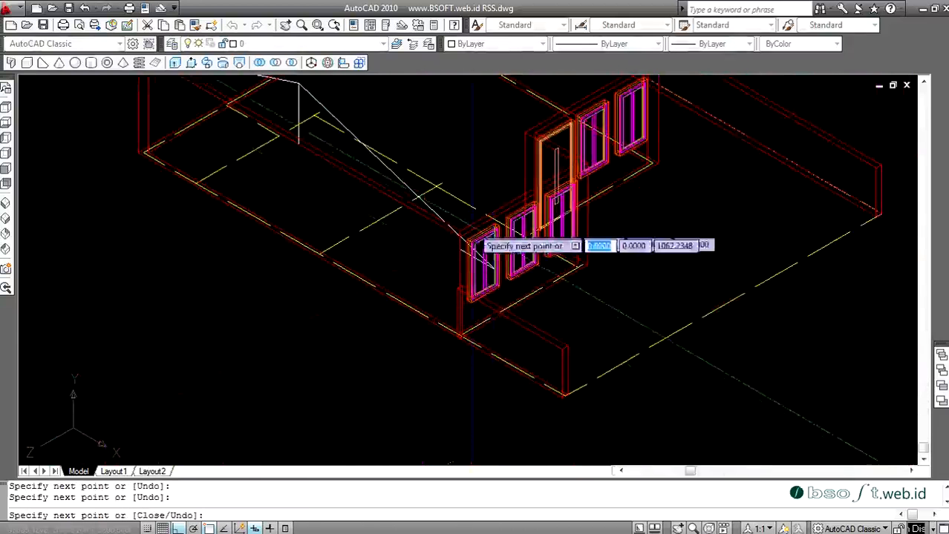
{"action": "scroll", "coordinate": [473, 290], "scroll_direction": "down", "scroll_amount": 3}
{"action": "scroll", "coordinate": [472, 245], "scroll_direction": "up", "scroll_amount": 4}
{"action": "scroll", "coordinate": [476, 272], "scroll_direction": "down", "scroll_amount": 3}
{"action": "scroll", "coordinate": [495, 245], "scroll_direction": "up", "scroll_amount": 2}
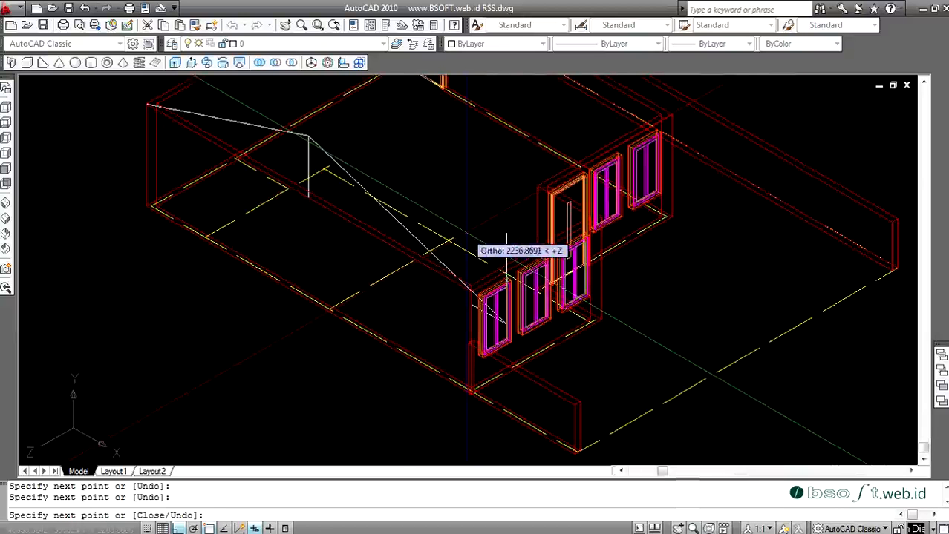
{"action": "key", "text": "Return"}
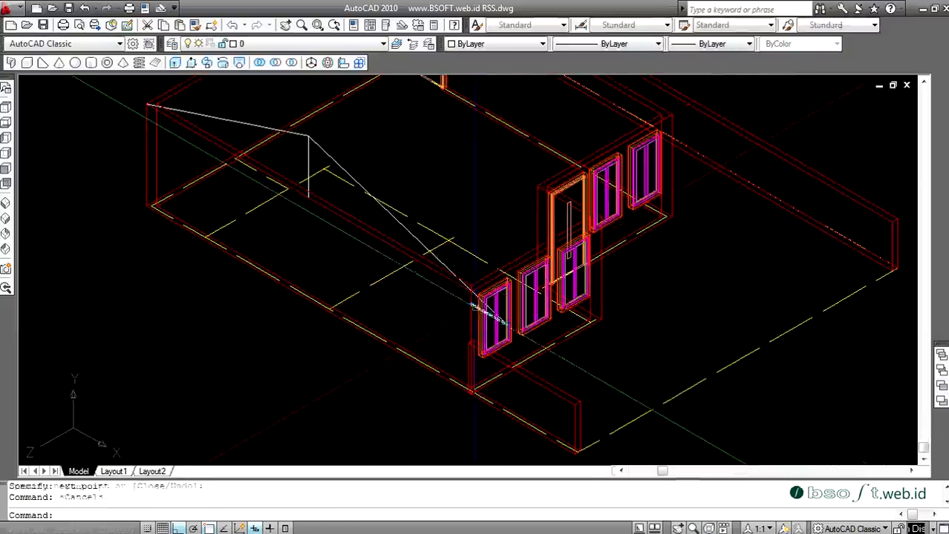
Step: Erase the overhang and vertical ridge guide lines, and switch the model to the left view
{"action": "double_click", "coordinate": [473, 306]}
{"action": "left_click", "coordinate": [383, 80]}
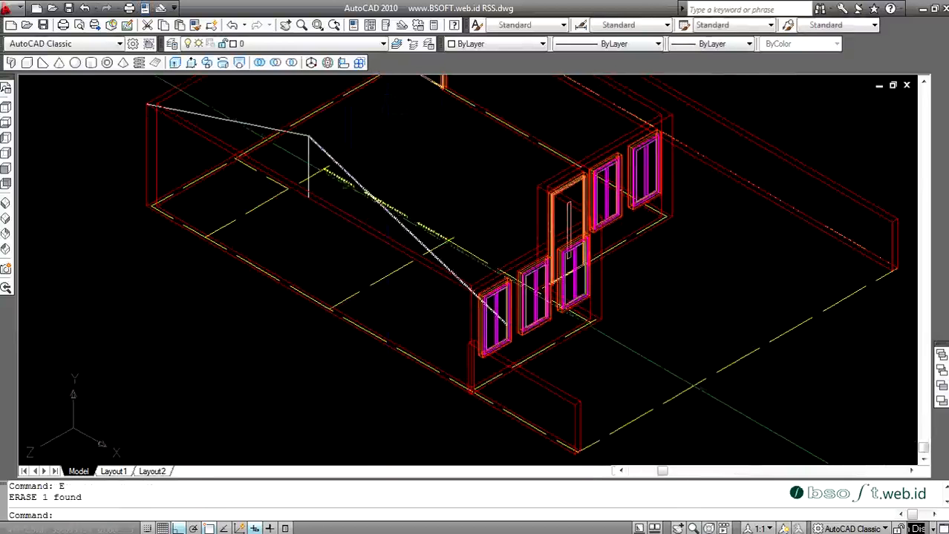
{"action": "double_click", "coordinate": [308, 167]}
{"action": "key", "text": "Escape"}
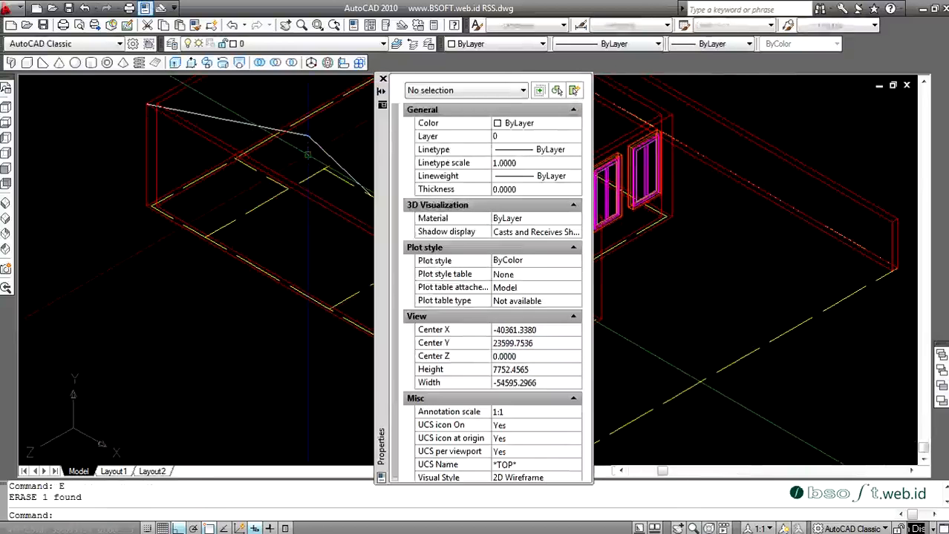
{"action": "left_click", "coordinate": [383, 79]}
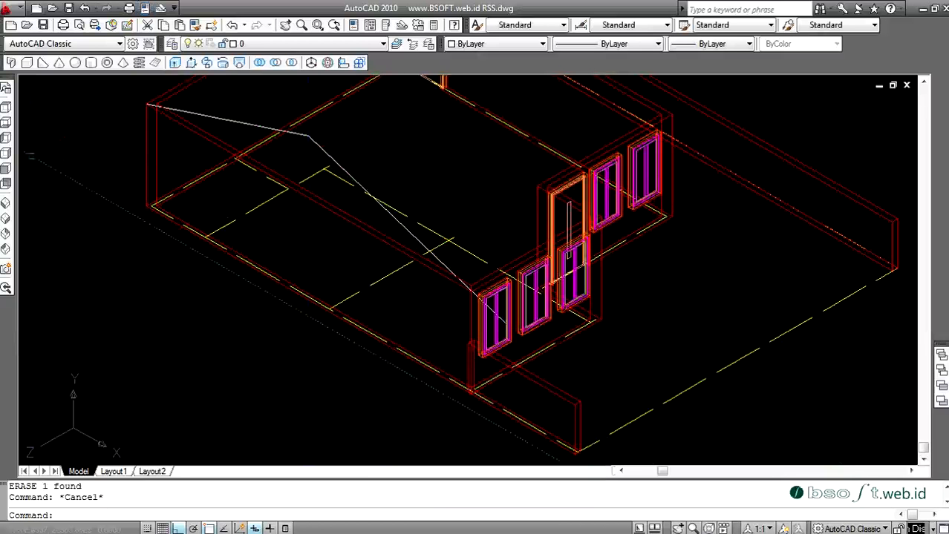
{"action": "left_click", "coordinate": [6, 138]}
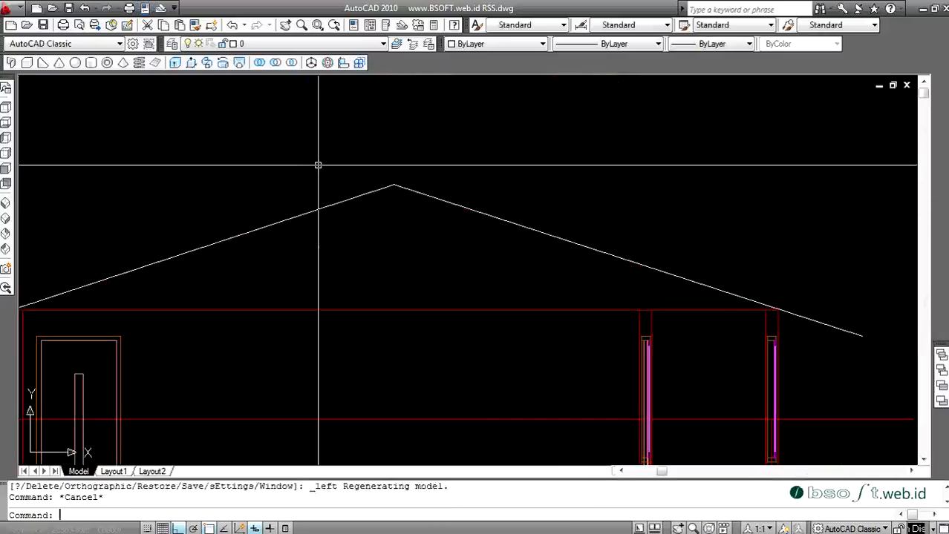
Step: Offset both sloped roof lines upward by 20 to give the roof profile its thickness
{"action": "type", "text": "o"}
{"action": "key", "text": "Return"}
{"action": "scroll", "coordinate": [375, 184], "scroll_direction": "up", "scroll_amount": 4}
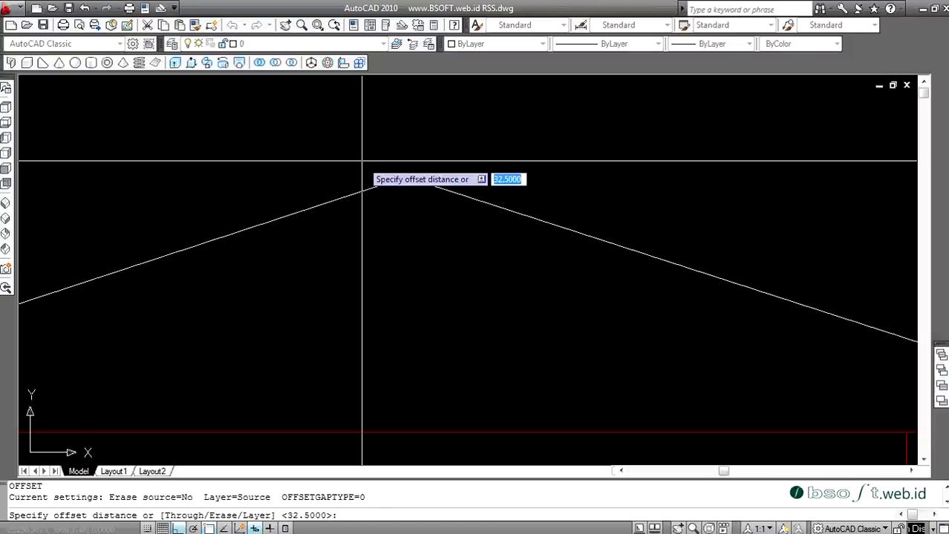
{"action": "key", "text": "Escape"}
{"action": "type", "text": "o"}
{"action": "key", "text": "Return"}
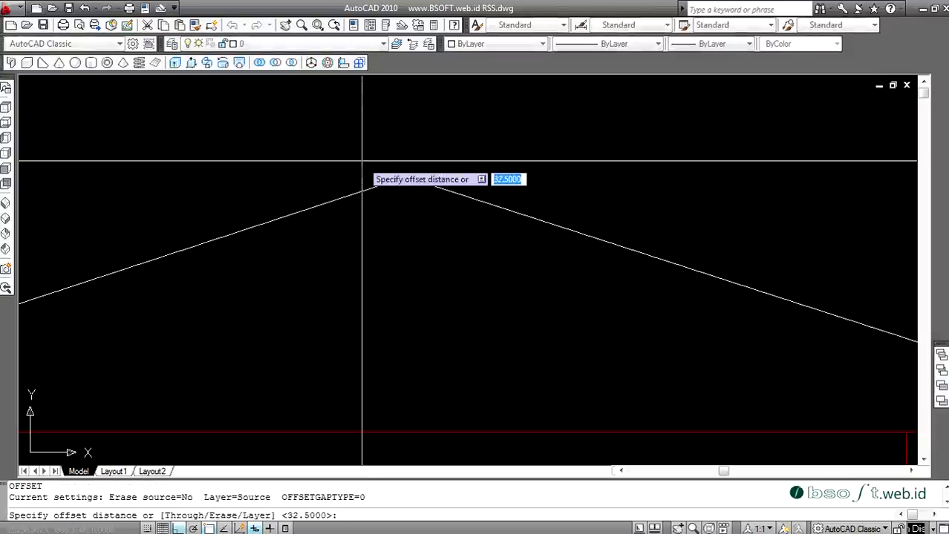
{"action": "type", "text": "20"}
{"action": "key", "text": "Return"}
{"action": "left_click", "coordinate": [365, 180]}
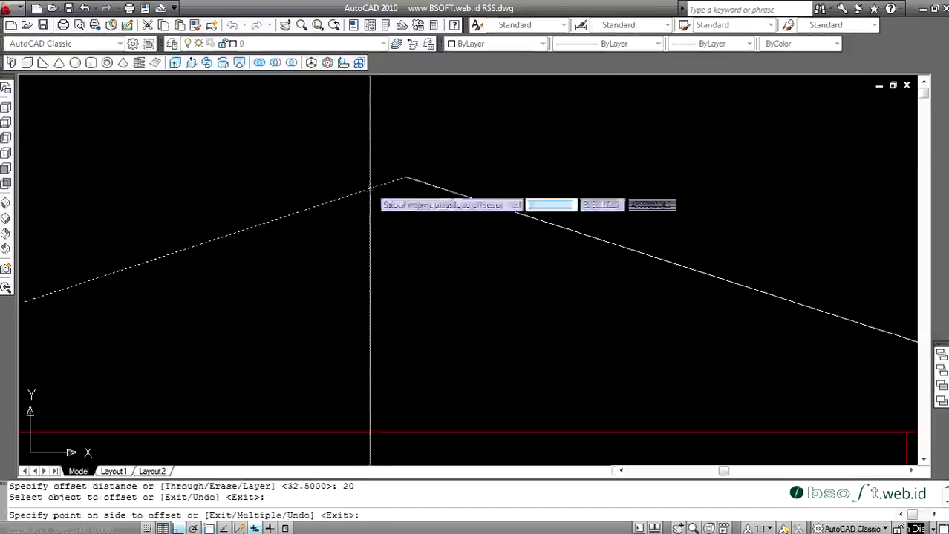
{"action": "left_click", "coordinate": [371, 149]}
{"action": "left_click", "coordinate": [421, 182]}
{"action": "left_click", "coordinate": [434, 157]}
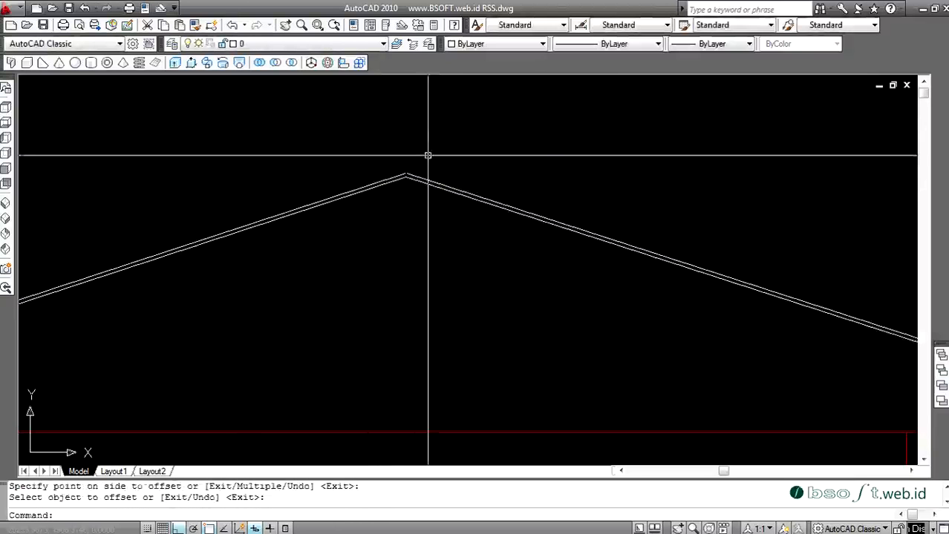
Step: Offset the two original sloped roof lines upward by 100 as construction lines for the ridge cap
{"action": "scroll", "coordinate": [402, 159], "scroll_direction": "up", "scroll_amount": 3}
{"action": "key", "text": "Escape"}
{"action": "type", "text": "o"}
{"action": "key", "text": "Return"}
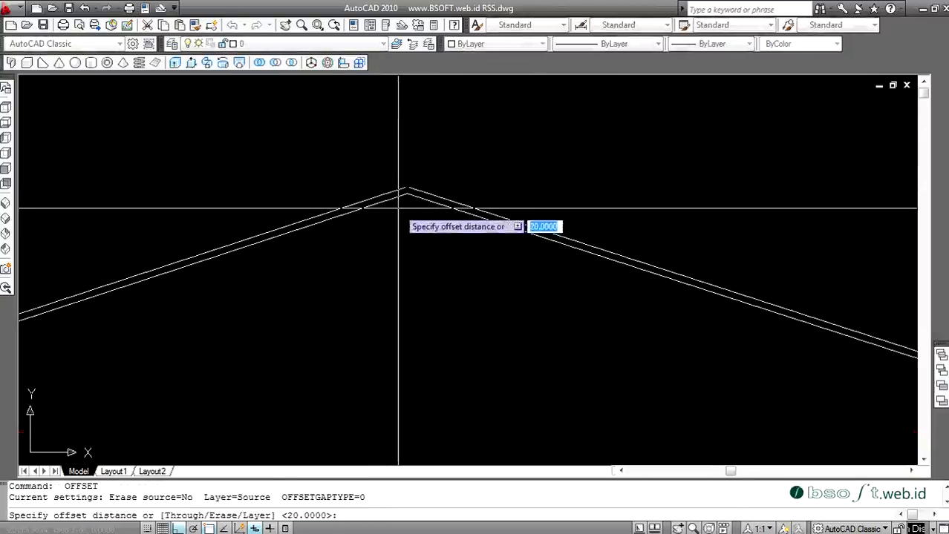
{"action": "key", "text": "Escape"}
{"action": "type", "text": "o"}
{"action": "key", "text": "Return"}
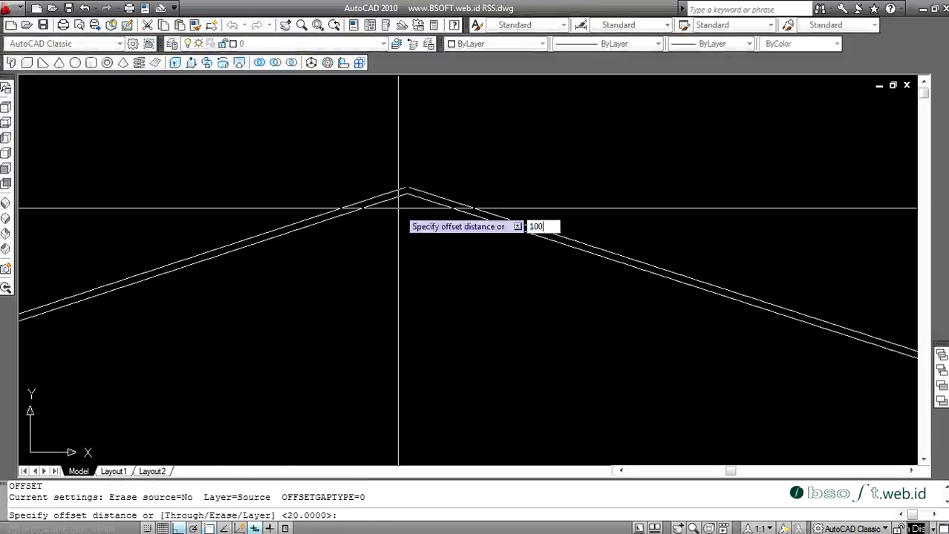
{"action": "type", "text": "100"}
{"action": "key", "text": "Return"}
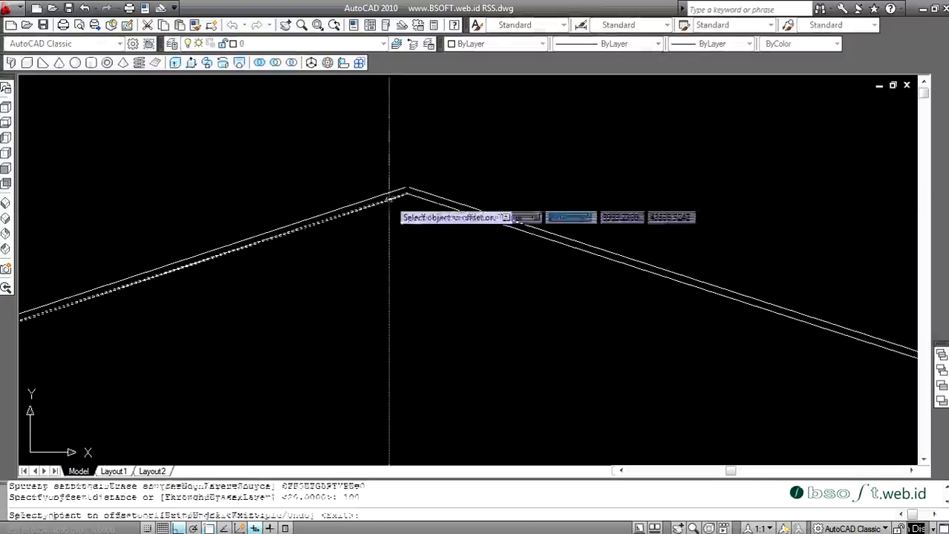
{"action": "left_click", "coordinate": [386, 197]}
{"action": "scroll", "coordinate": [437, 197], "scroll_direction": "down", "scroll_amount": 3}
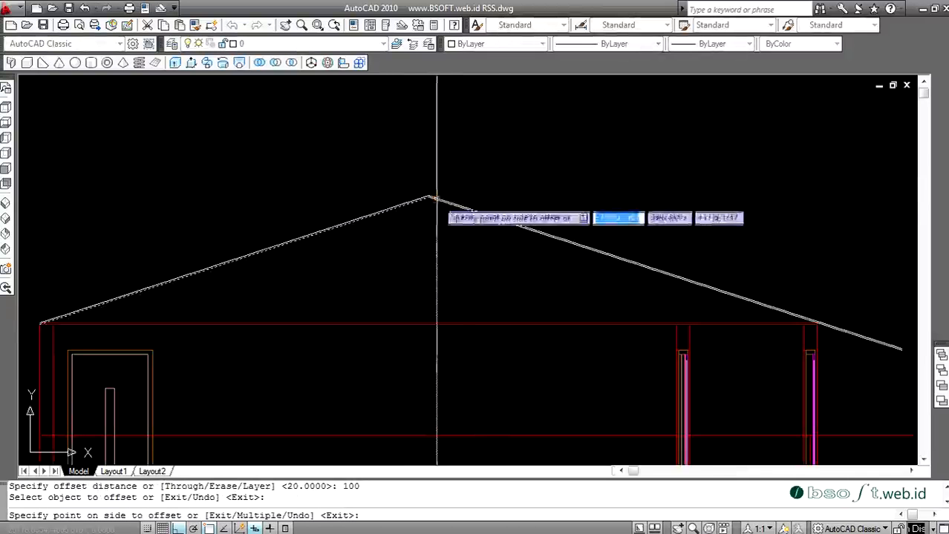
{"action": "key", "text": "Escape"}
{"action": "key", "text": "Return"}
{"action": "scroll", "coordinate": [421, 208], "scroll_direction": "up", "scroll_amount": 3}
{"action": "key", "text": "Return"}
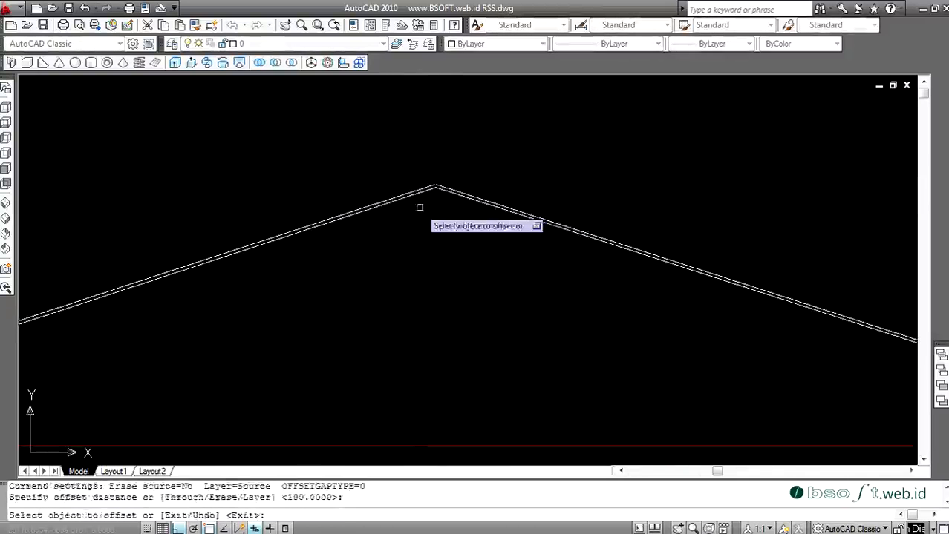
{"action": "left_click", "coordinate": [412, 195]}
{"action": "left_click", "coordinate": [412, 185]}
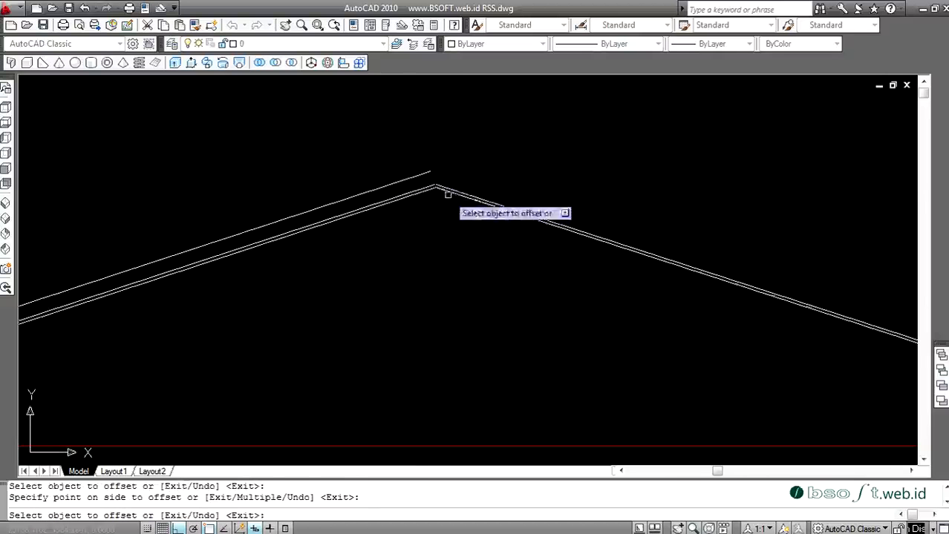
{"action": "left_click", "coordinate": [445, 189]}
{"action": "left_click", "coordinate": [465, 171]}
{"action": "scroll", "coordinate": [441, 178], "scroll_direction": "up", "scroll_amount": 3}
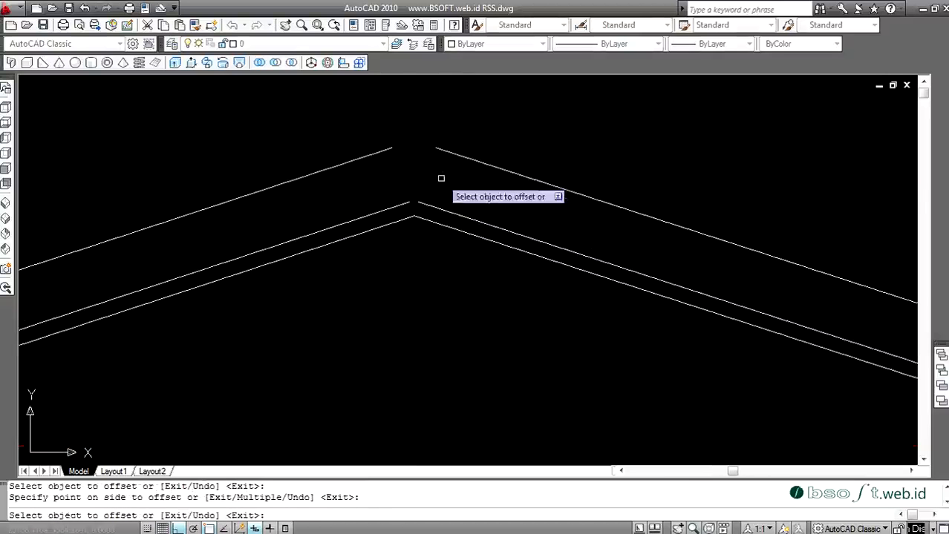
{"action": "key", "text": "Escape"}
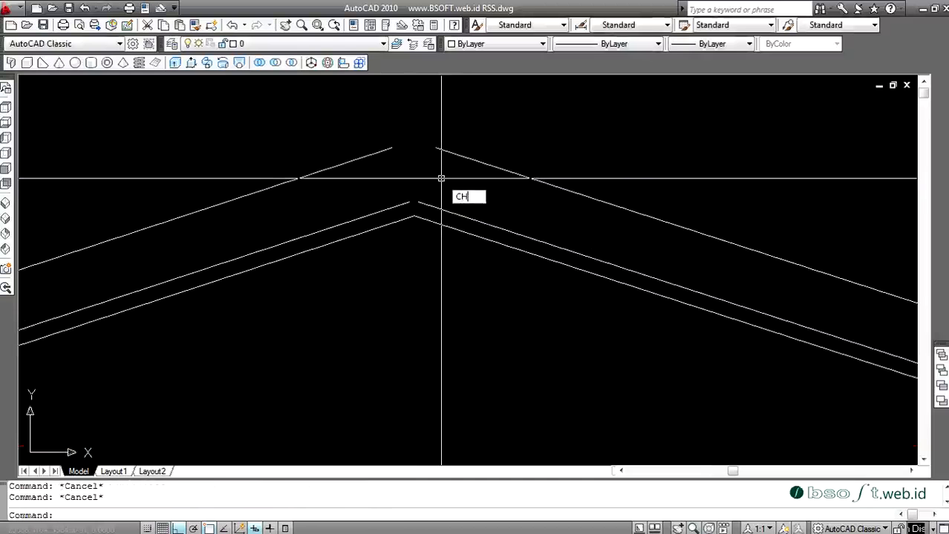
Step: Join the two uppermost sloped lines into a sharp peak with a zero-distance chamfer
{"action": "type", "text": "CHA"}
{"action": "key", "text": "Return"}
{"action": "left_click", "coordinate": [443, 150]}
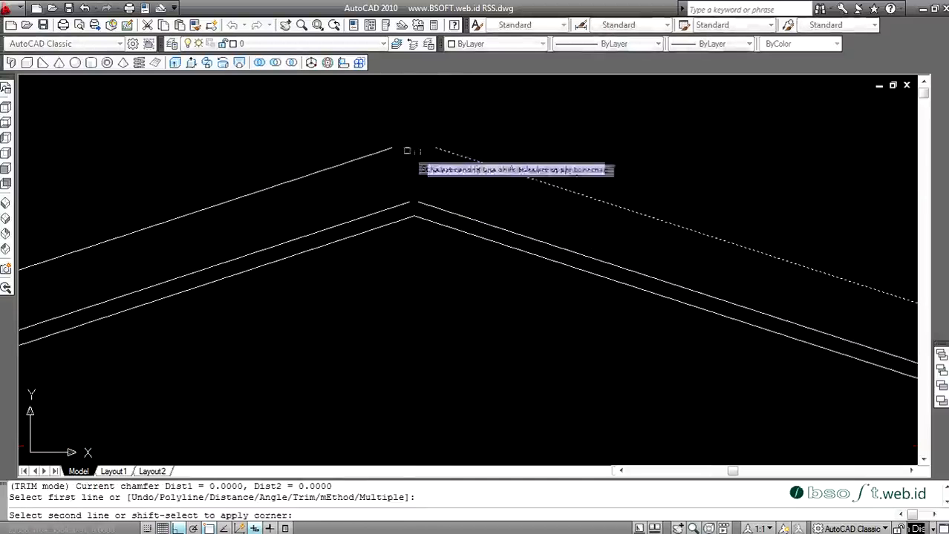
{"action": "left_click", "coordinate": [384, 151]}
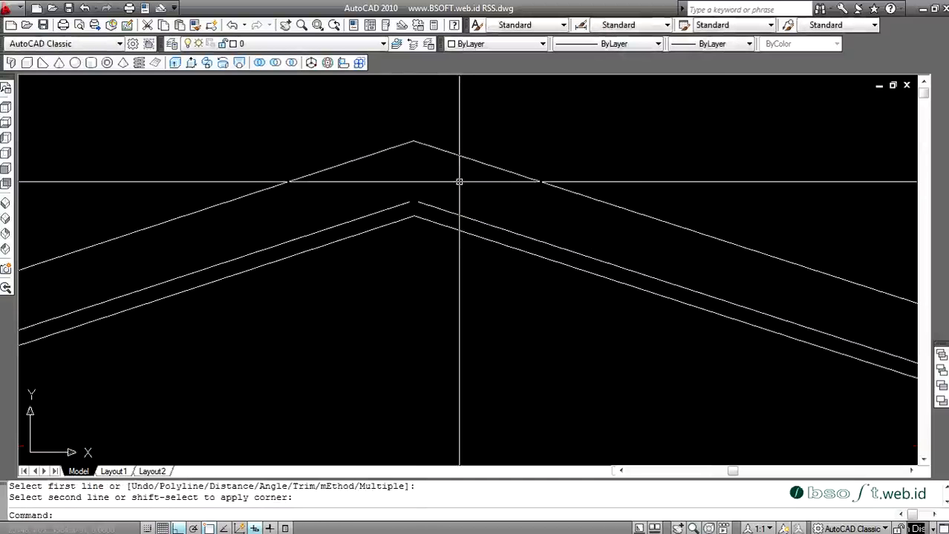
Step: Draw a vertical line from the upper peak down past both lower roof lines
{"action": "key", "text": "Escape"}
{"action": "type", "text": "L"}
{"action": "key", "text": "Return"}
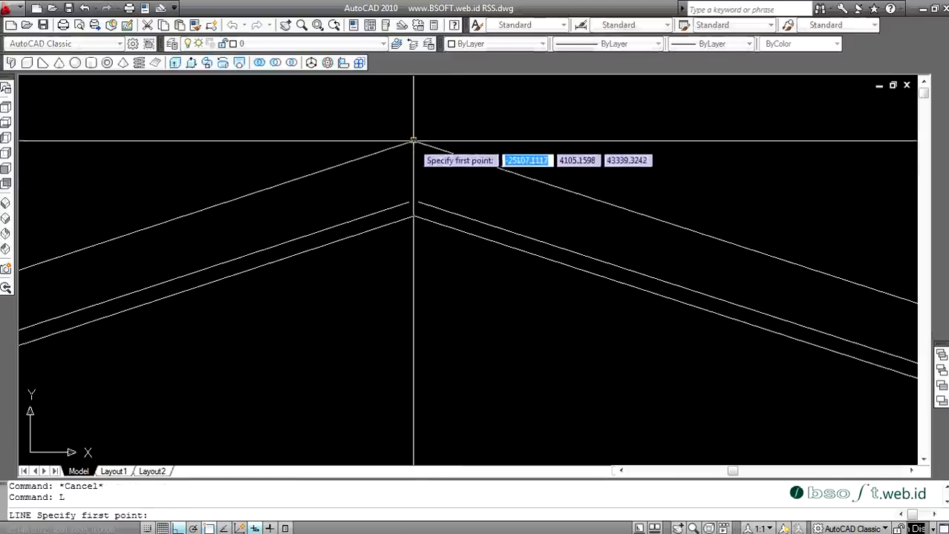
{"action": "left_click", "coordinate": [413, 140]}
{"action": "left_click", "coordinate": [423, 291]}
{"action": "key", "text": "Return"}
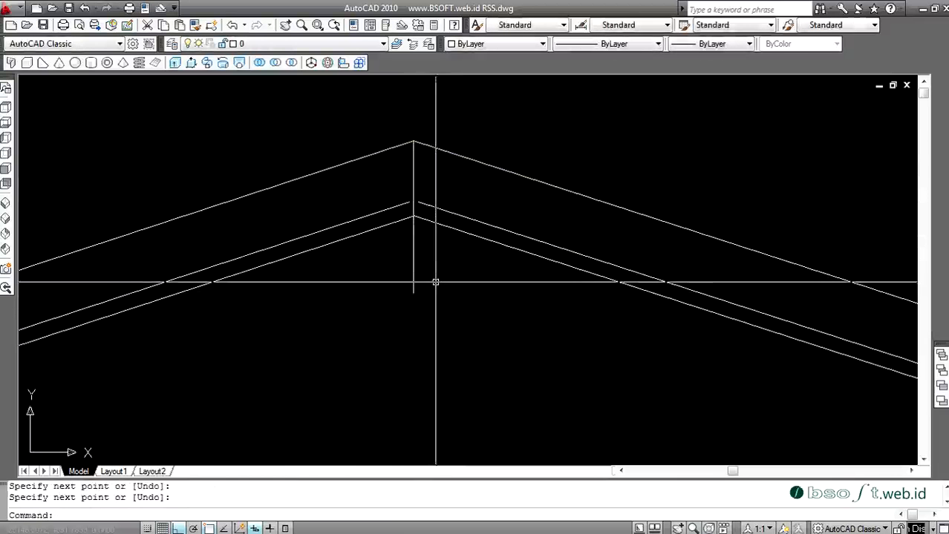
Step: Move the vertical line at the peak 75 horizontally to the right
{"action": "type", "text": "M"}
{"action": "key", "text": "Return"}
{"action": "left_click", "coordinate": [434, 277]}
{"action": "left_click", "coordinate": [405, 269]}
{"action": "key", "text": "Return"}
{"action": "left_click", "coordinate": [425, 276]}
{"action": "left_click", "coordinate": [427, 276]}
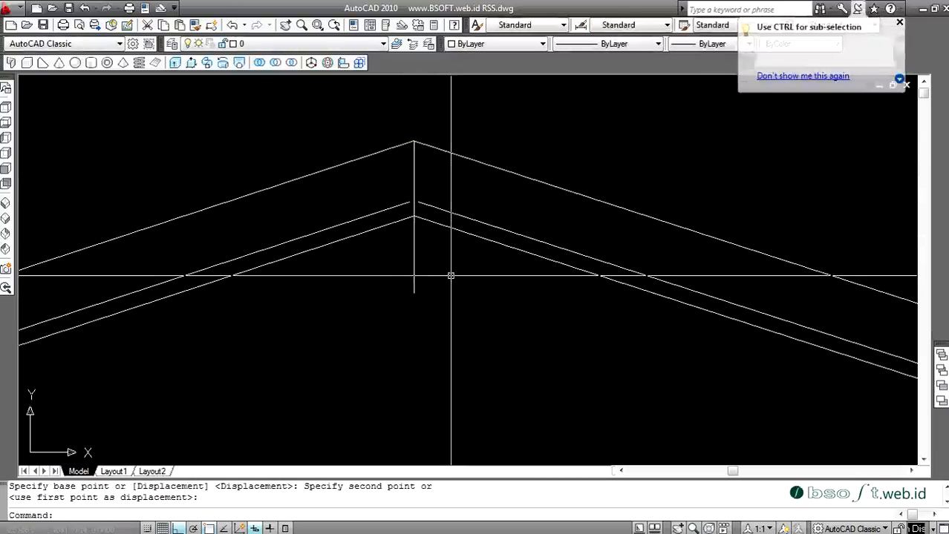
{"action": "type", "text": "M"}
{"action": "key", "text": "Return"}
{"action": "left_click", "coordinate": [440, 276]}
{"action": "left_click", "coordinate": [409, 286]}
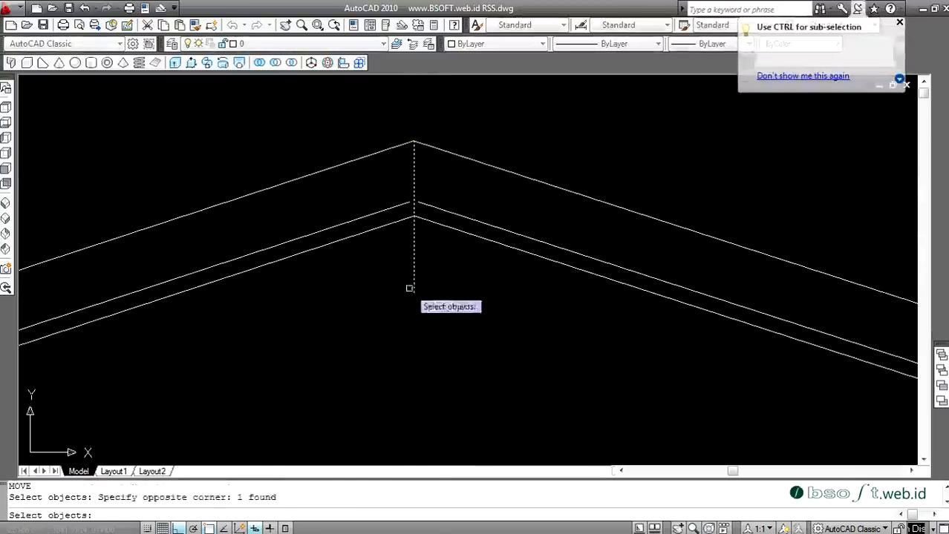
{"action": "key", "text": "Return"}
{"action": "left_click", "coordinate": [435, 275]}
{"action": "type", "text": "7"}
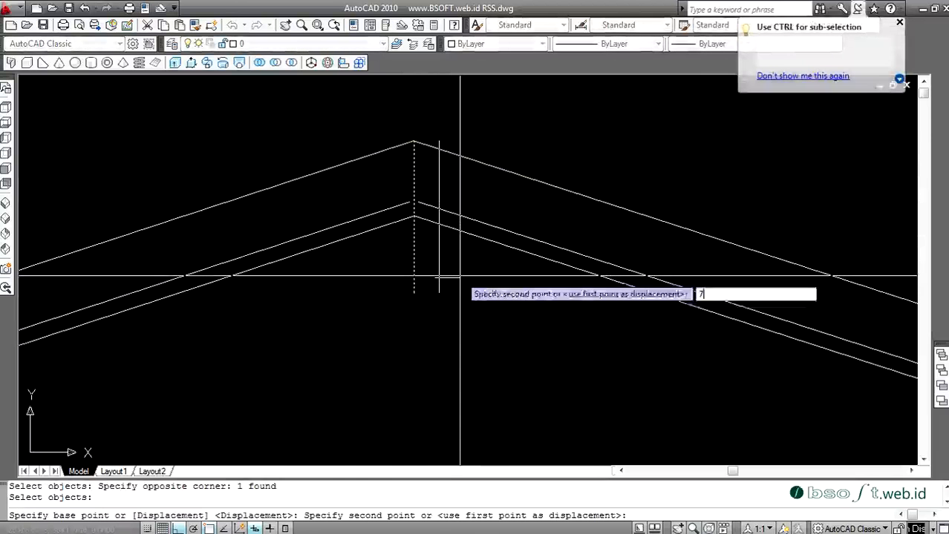
{"action": "type", "text": "5"}
{"action": "key", "text": "Return"}
{"action": "key", "text": "Escape"}
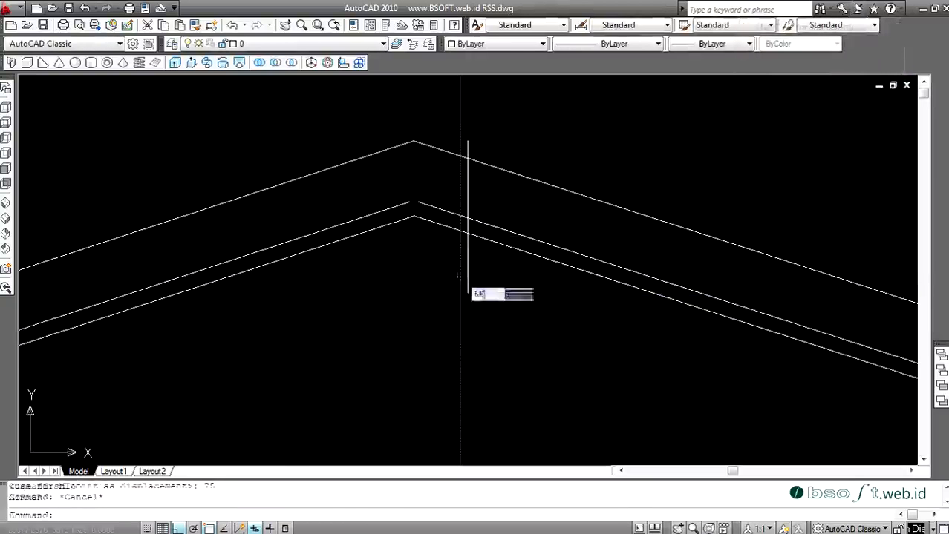
Step: Mirror the vertical line about the vertical axis through the roof peak, keeping the original
{"action": "type", "text": "MI"}
{"action": "key", "text": "Return"}
{"action": "left_click", "coordinate": [465, 200]}
{"action": "key", "text": "Return"}
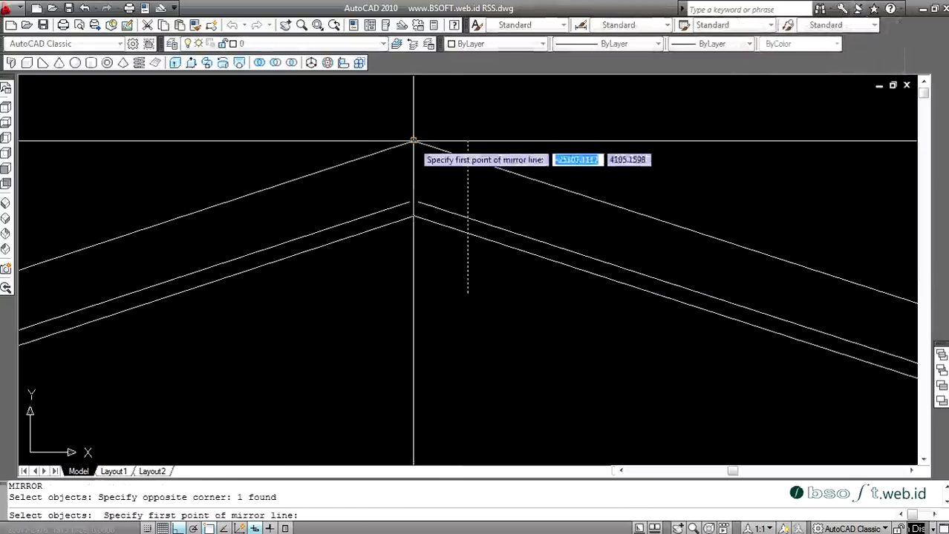
{"action": "left_click", "coordinate": [413, 141]}
{"action": "left_click", "coordinate": [413, 109]}
{"action": "key", "text": "Return"}
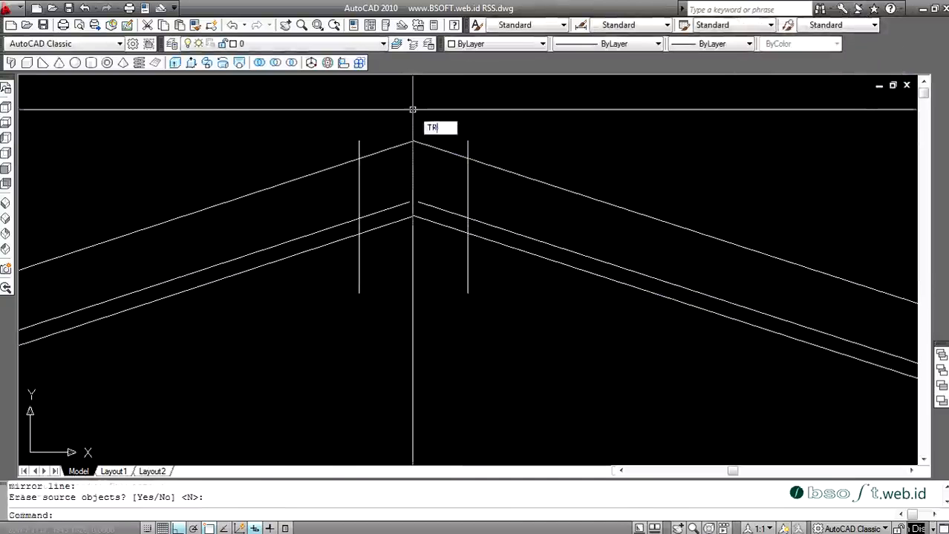
Step: Trim the ridge lines to a closed-top cap outline between the two verticals, removing everything outside it and below the upper roof surface
{"action": "type", "text": "TR"}
{"action": "key", "text": "Return"}
{"action": "left_click", "coordinate": [497, 110]}
{"action": "left_click", "coordinate": [291, 282]}
{"action": "key", "text": "Return"}
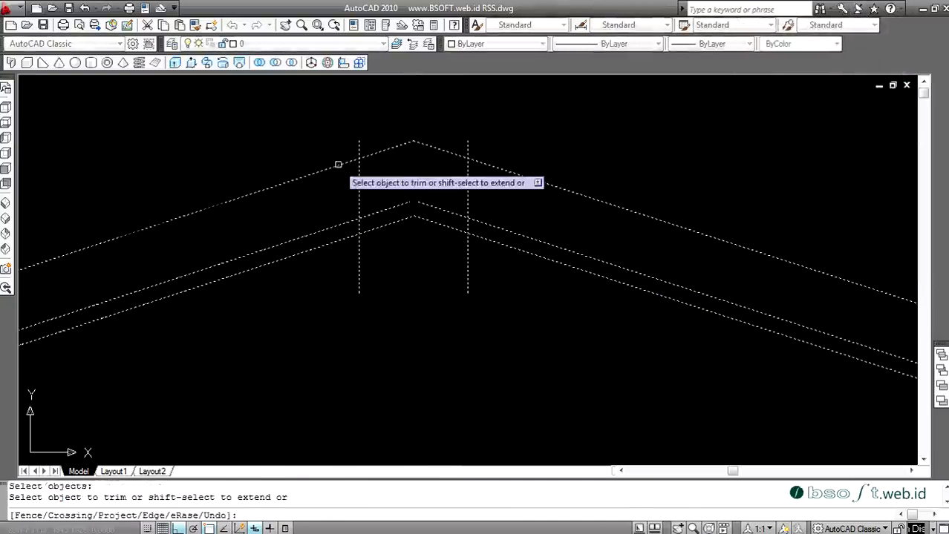
{"action": "left_click", "coordinate": [338, 164]}
{"action": "left_click", "coordinate": [468, 150]}
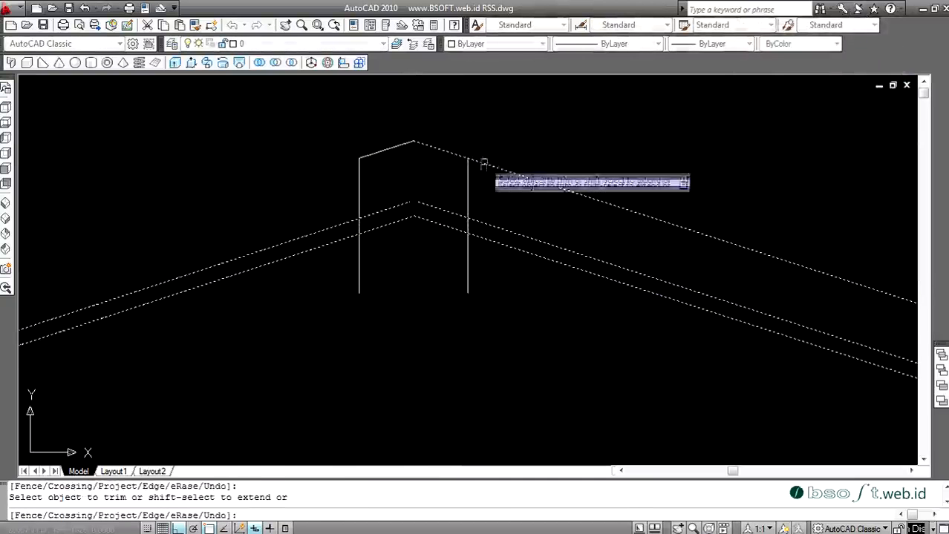
{"action": "left_click", "coordinate": [361, 255]}
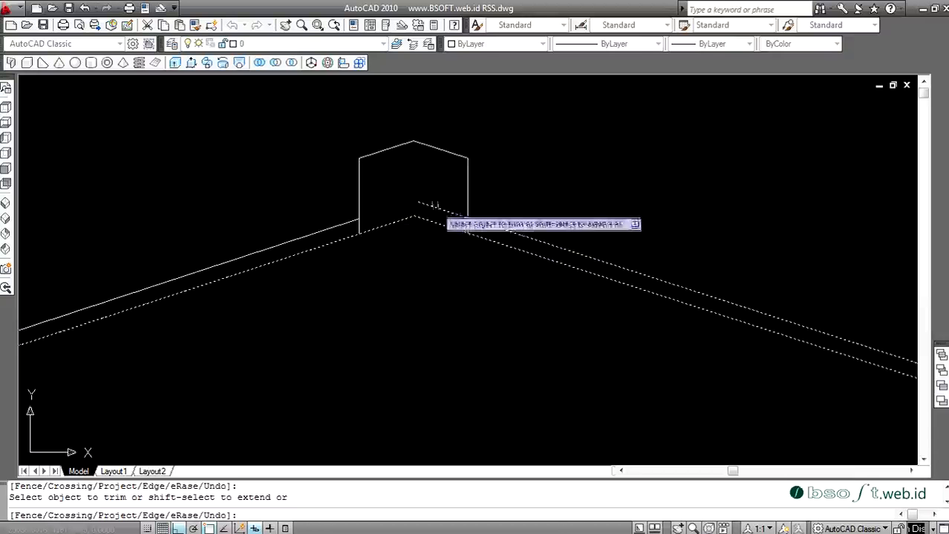
{"action": "scroll", "coordinate": [469, 227], "scroll_direction": "up", "scroll_amount": 2}
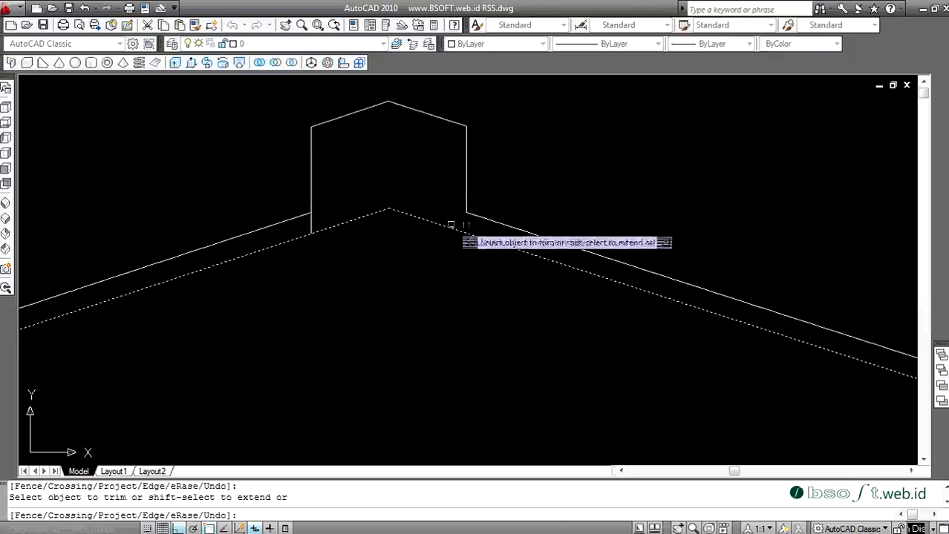
{"action": "left_click", "coordinate": [310, 223]}
{"action": "scroll", "coordinate": [405, 156], "scroll_direction": "down", "scroll_amount": 8}
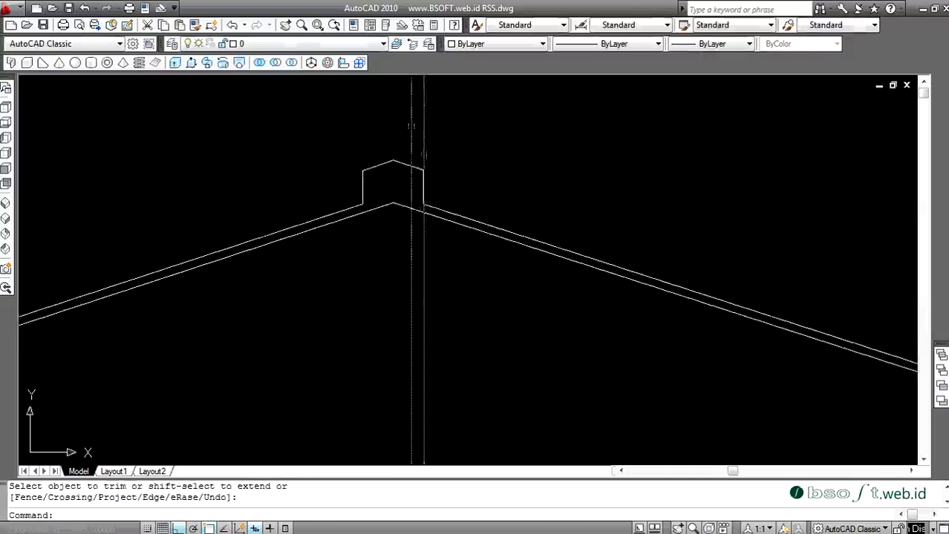
{"action": "key", "text": "Return"}
Step: Draw a short line joining the lower and upper roof lines at the front overhang's outer end
{"action": "scroll", "coordinate": [352, 146], "scroll_direction": "down", "scroll_amount": 6}
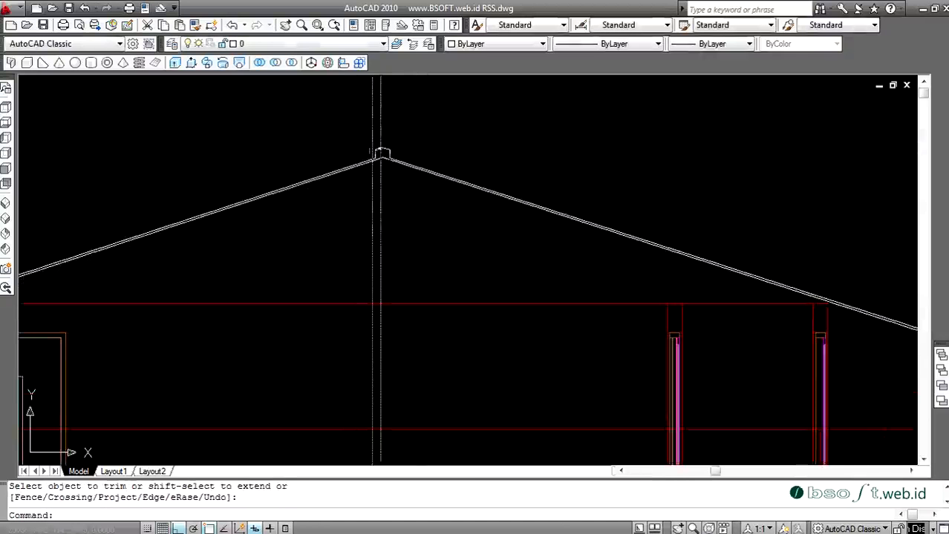
{"action": "scroll", "coordinate": [347, 149], "scroll_direction": "up", "scroll_amount": 4}
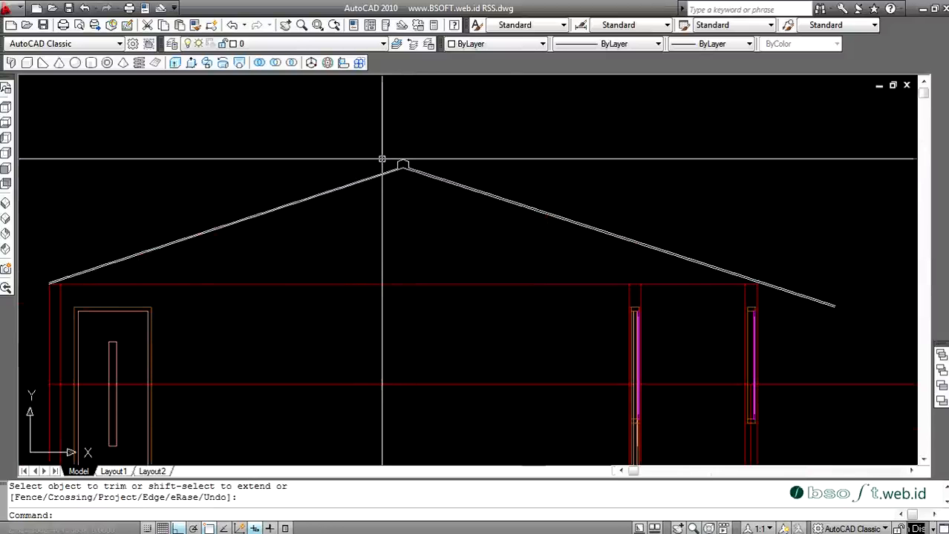
{"action": "scroll", "coordinate": [728, 307], "scroll_direction": "down", "scroll_amount": 3}
{"action": "key", "text": "Return"}
{"action": "type", "text": "l"}
{"action": "key", "text": "Return"}
{"action": "scroll", "coordinate": [674, 263], "scroll_direction": "up", "scroll_amount": 4}
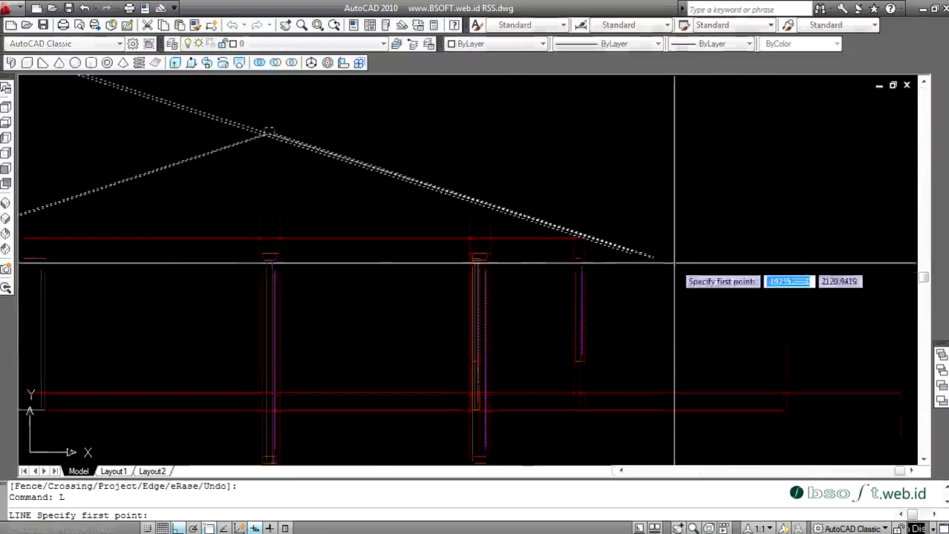
{"action": "scroll", "coordinate": [668, 260], "scroll_direction": "up", "scroll_amount": 4}
{"action": "left_click", "coordinate": [625, 240]}
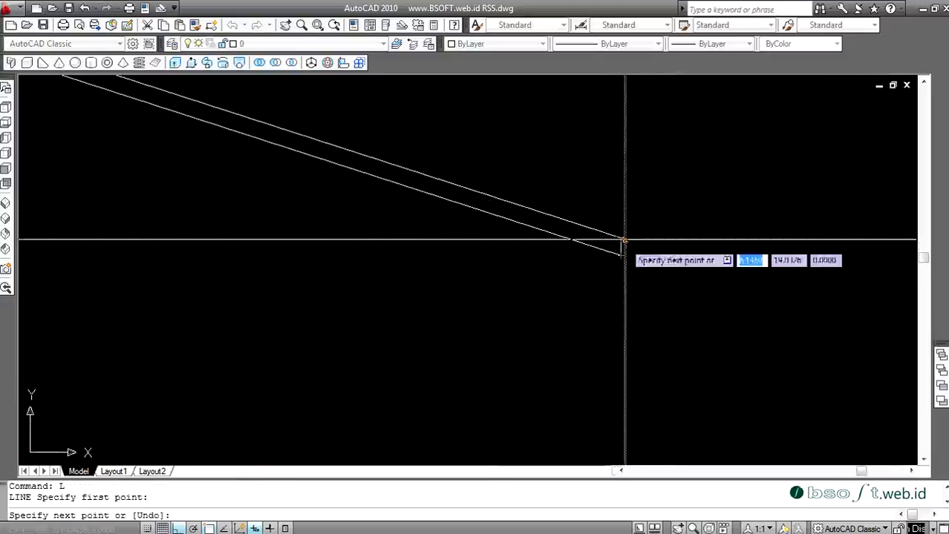
{"action": "left_click", "coordinate": [625, 240]}
{"action": "key", "text": "Return"}
Step: Draw a short line joining the upper and lower roof lines at the rear wall's top corner
{"action": "scroll", "coordinate": [690, 264], "scroll_direction": "down", "scroll_amount": 10}
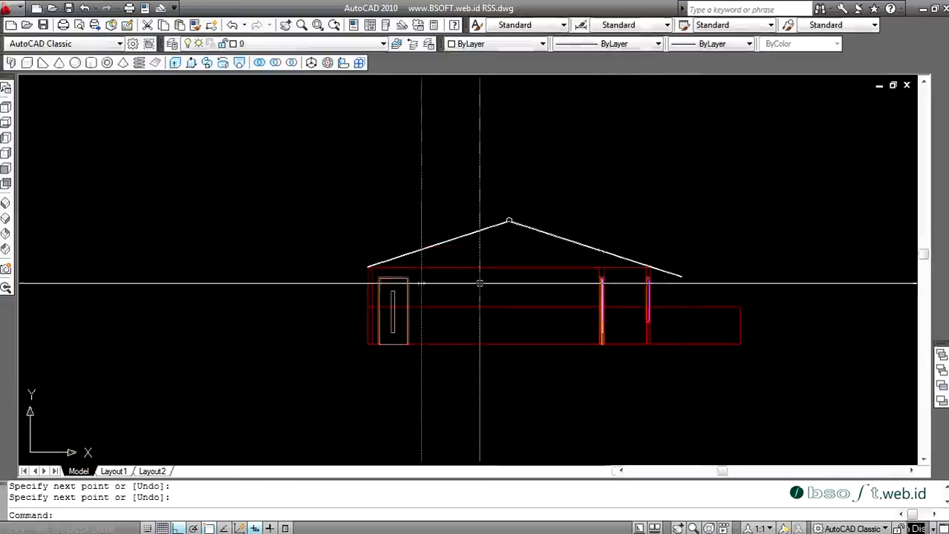
{"action": "scroll", "coordinate": [360, 272], "scroll_direction": "up", "scroll_amount": 4}
{"action": "scroll", "coordinate": [360, 273], "scroll_direction": "up", "scroll_amount": 5}
{"action": "type", "text": "l"}
{"action": "key", "text": "Return"}
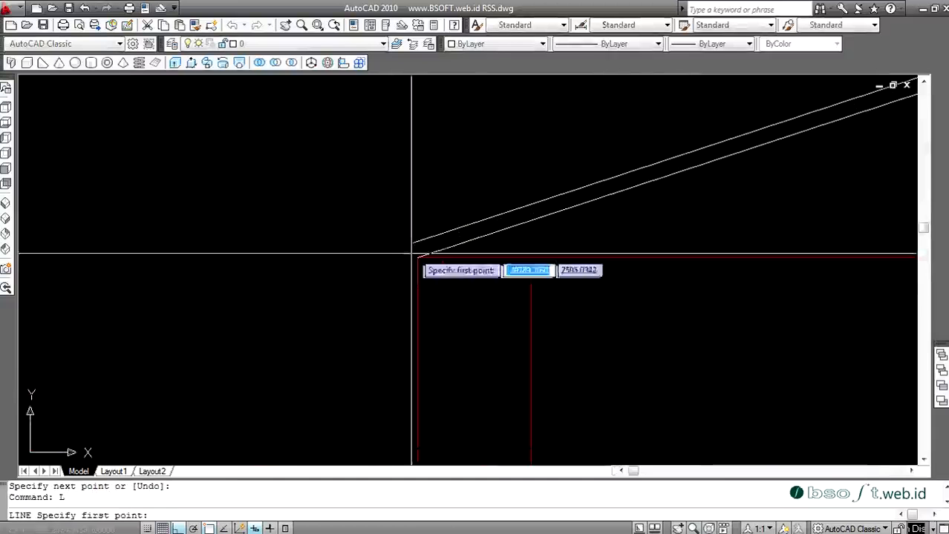
{"action": "left_click", "coordinate": [413, 243]}
{"action": "scroll", "coordinate": [409, 222], "scroll_direction": "up", "scroll_amount": 5}
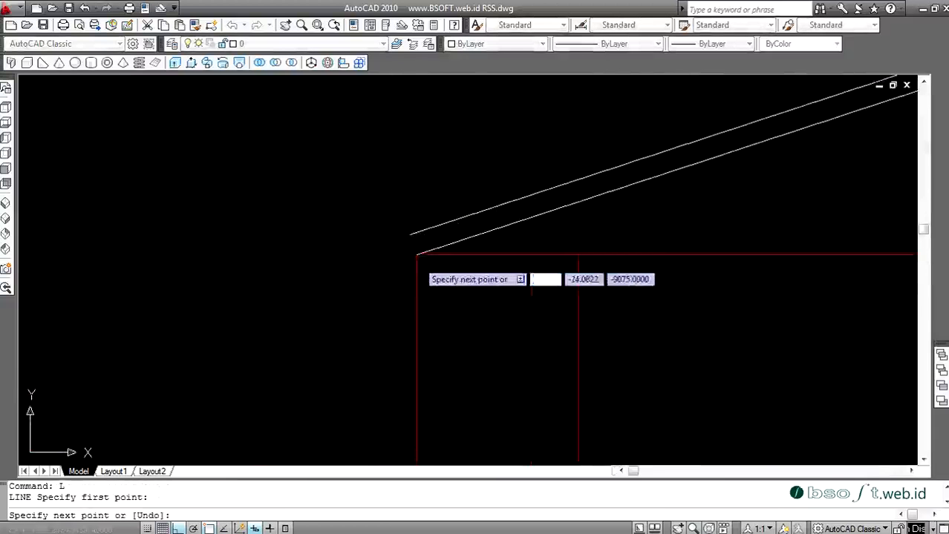
{"action": "left_click", "coordinate": [408, 221]}
{"action": "key", "text": "Return"}
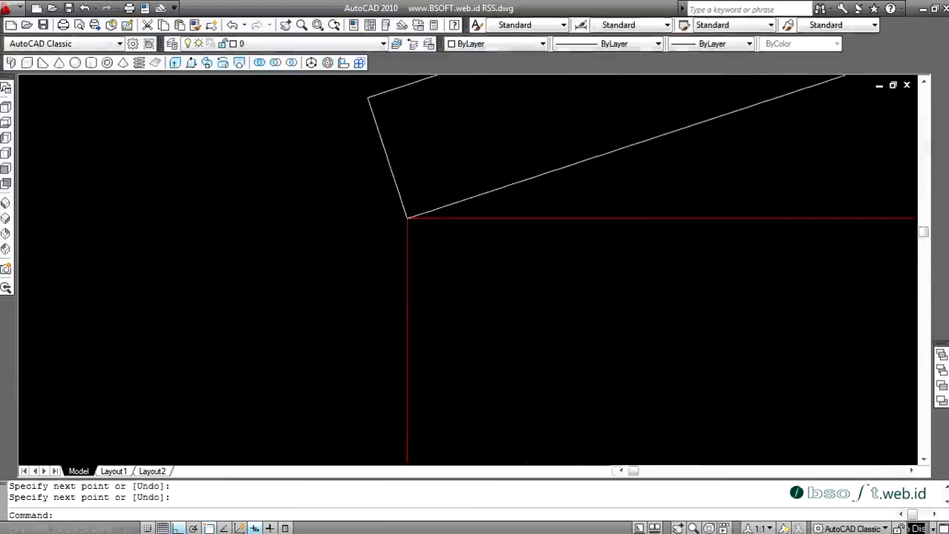
Step: Try to convert the complete roof outline, including the ridge cap and both end lines, into a region
{"action": "scroll", "coordinate": [345, 243], "scroll_direction": "down", "scroll_amount": 6}
{"action": "scroll", "coordinate": [475, 208], "scroll_direction": "up", "scroll_amount": 3}
{"action": "key", "text": "Escape"}
{"action": "scroll", "coordinate": [509, 194], "scroll_direction": "down", "scroll_amount": 3}
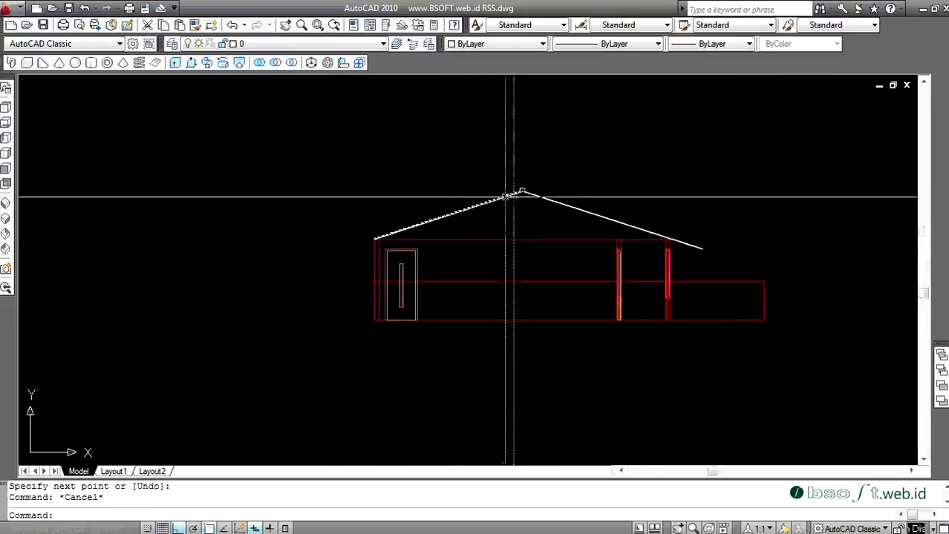
{"action": "scroll", "coordinate": [517, 195], "scroll_direction": "up", "scroll_amount": 3}
{"action": "type", "text": "REG"}
{"action": "key", "text": "Return"}
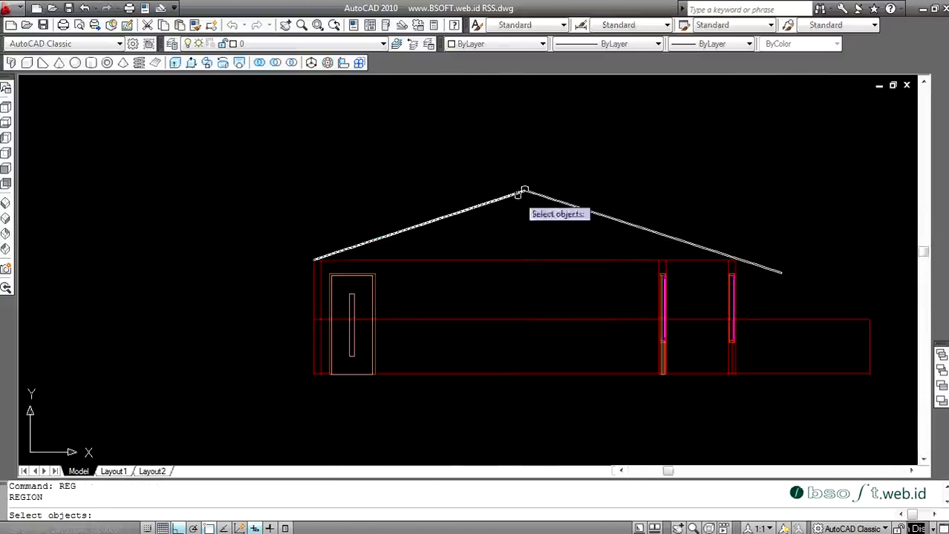
{"action": "left_click", "coordinate": [562, 158]}
{"action": "left_click", "coordinate": [505, 199]}
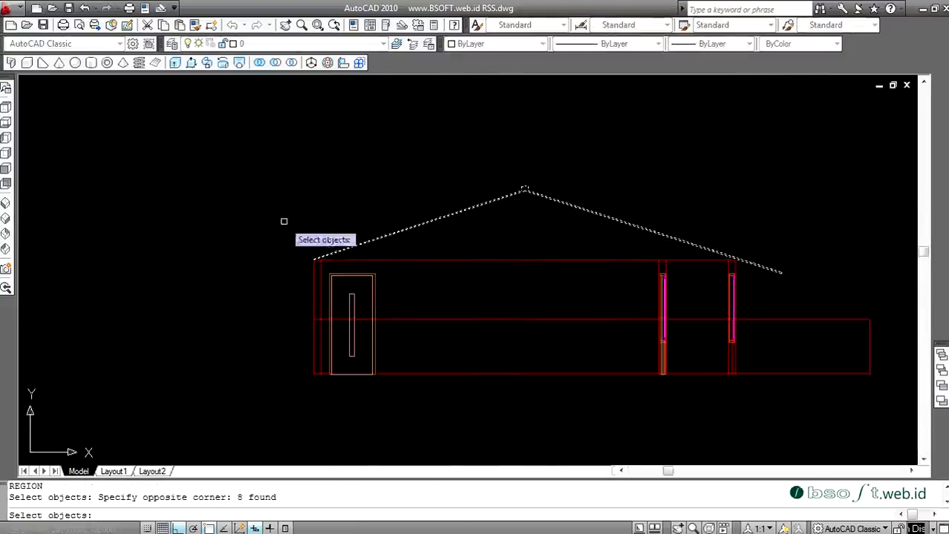
{"action": "scroll", "coordinate": [283, 221], "scroll_direction": "up", "scroll_amount": 3}
{"action": "left_click", "coordinate": [229, 132]}
{"action": "left_click", "coordinate": [341, 245]}
{"action": "scroll", "coordinate": [347, 261], "scroll_direction": "down", "scroll_amount": 4}
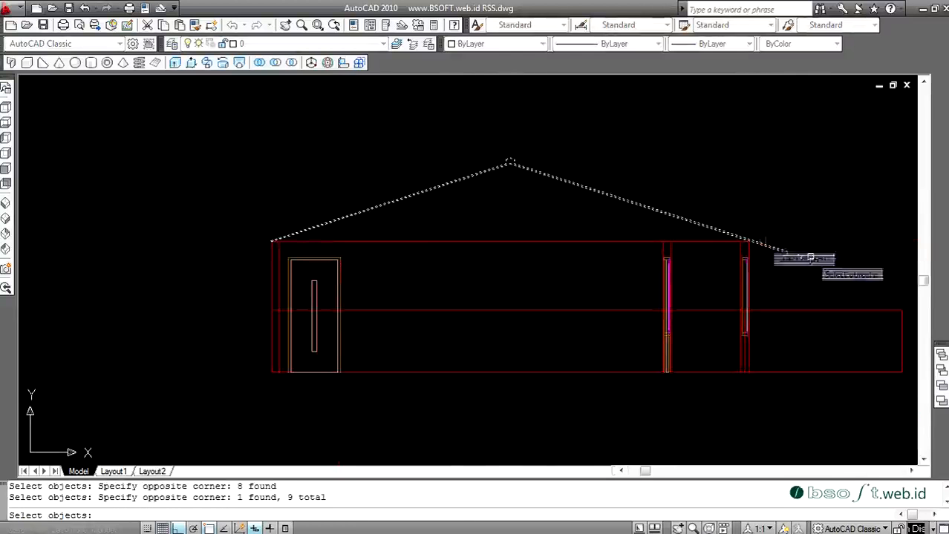
{"action": "scroll", "coordinate": [810, 258], "scroll_direction": "up", "scroll_amount": 4}
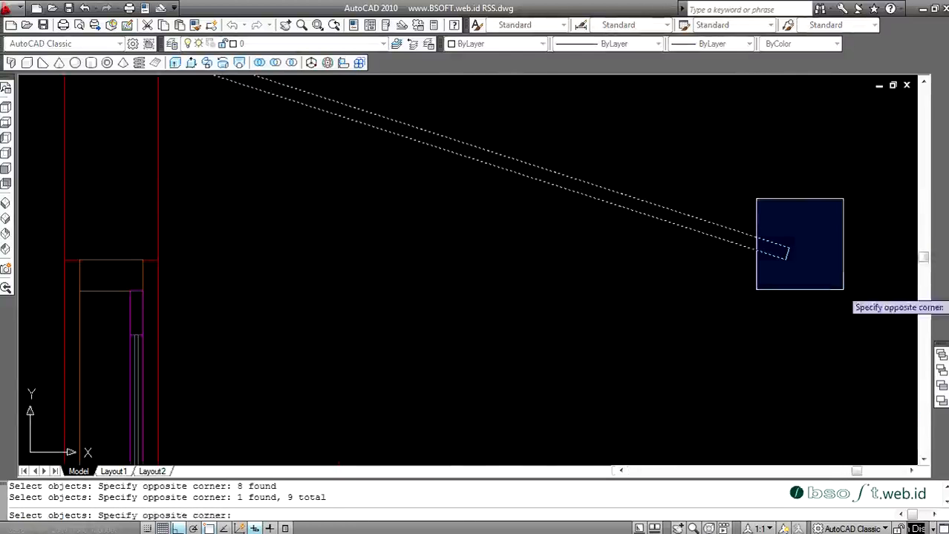
{"action": "left_click", "coordinate": [844, 289]}
{"action": "scroll", "coordinate": [769, 275], "scroll_direction": "down", "scroll_amount": 4}
{"action": "key", "text": "Return"}
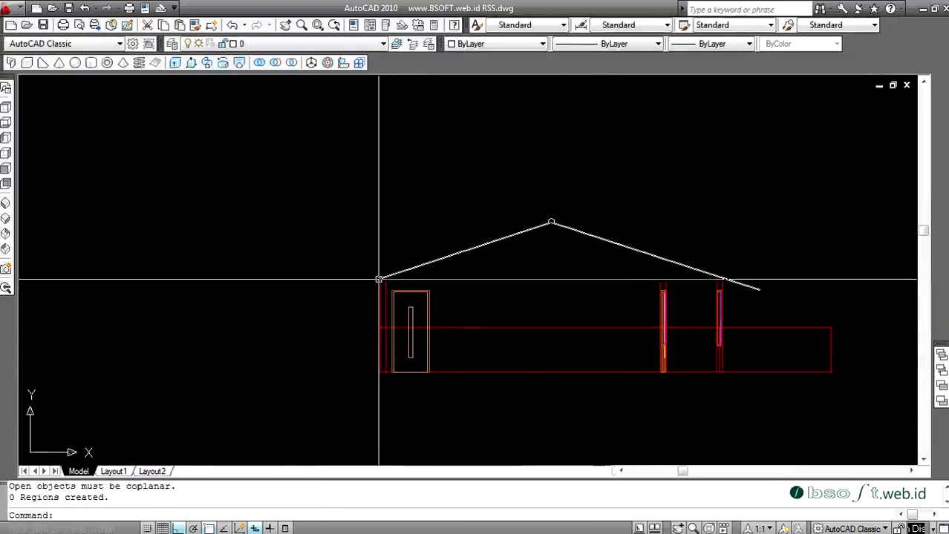
Step: Switch to the southeast isometric view and inspect the properties of the roof end line running along the side wall
{"action": "left_click", "coordinate": [7, 220]}
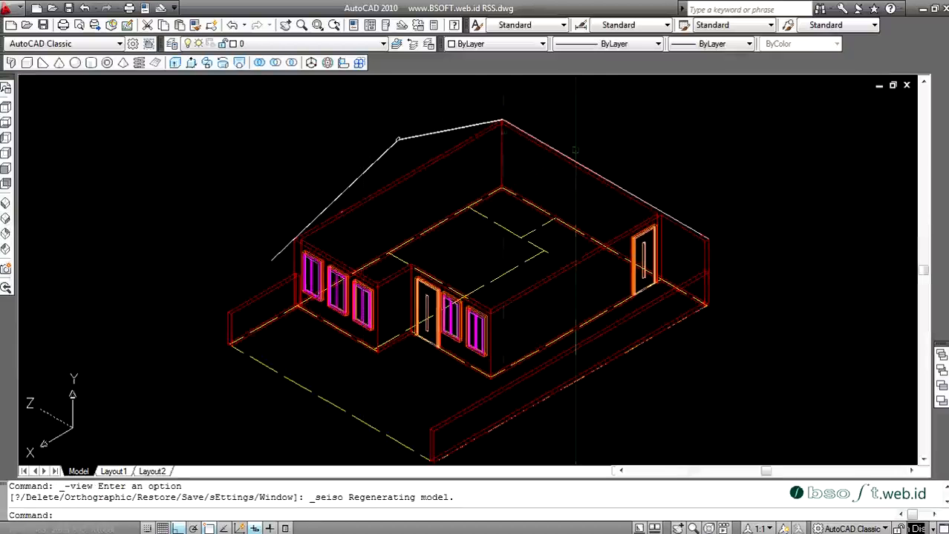
{"action": "scroll", "coordinate": [502, 124], "scroll_direction": "up", "scroll_amount": 6}
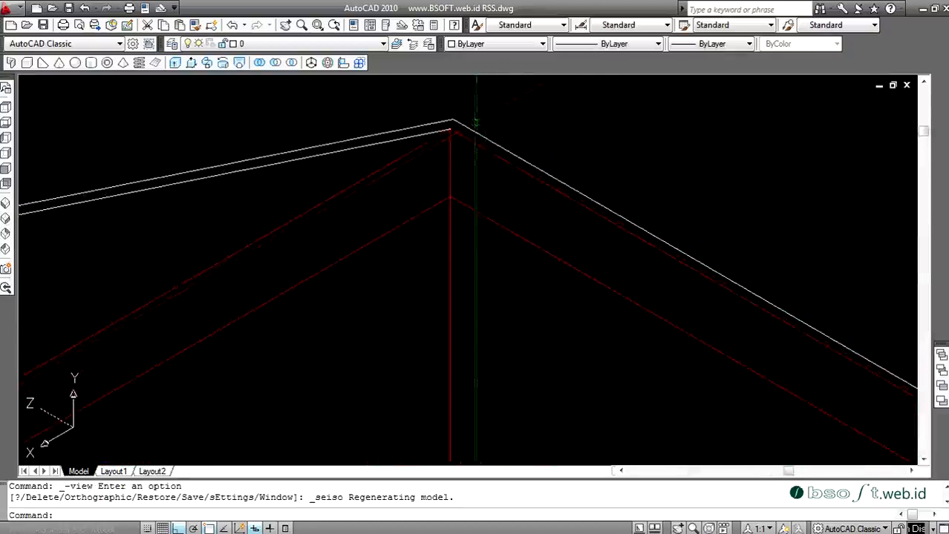
{"action": "scroll", "coordinate": [471, 126], "scroll_direction": "down", "scroll_amount": 6}
{"action": "scroll", "coordinate": [609, 260], "scroll_direction": "up", "scroll_amount": 5}
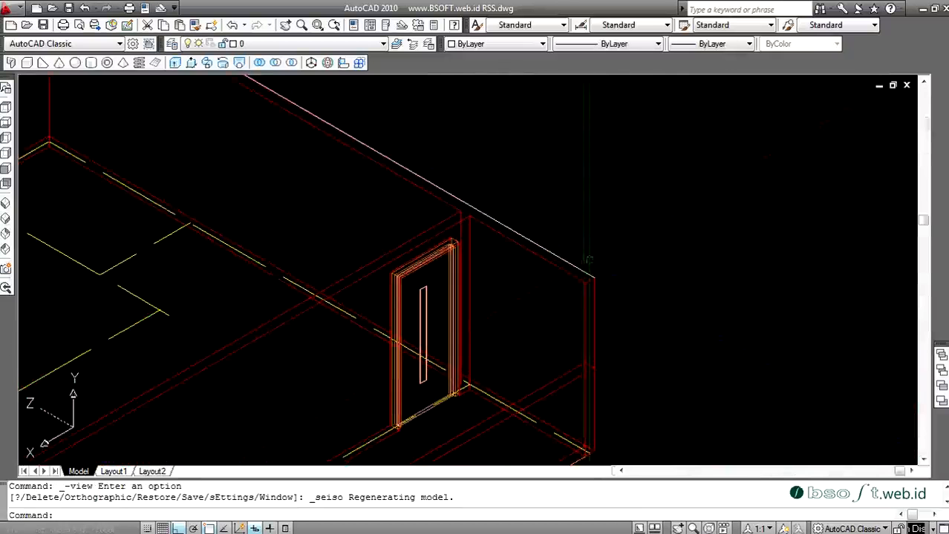
{"action": "double_click", "coordinate": [575, 267]}
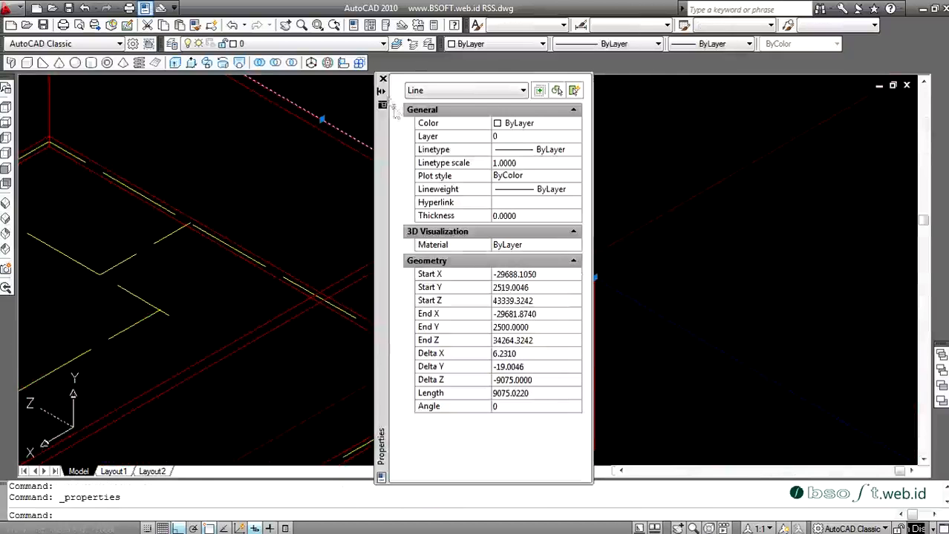
{"action": "left_click", "coordinate": [382, 79]}
Step: Stretch the far endpoint of the long roof end line back to the profile's lower corner at the rear wall
{"action": "left_click", "coordinate": [596, 279]}
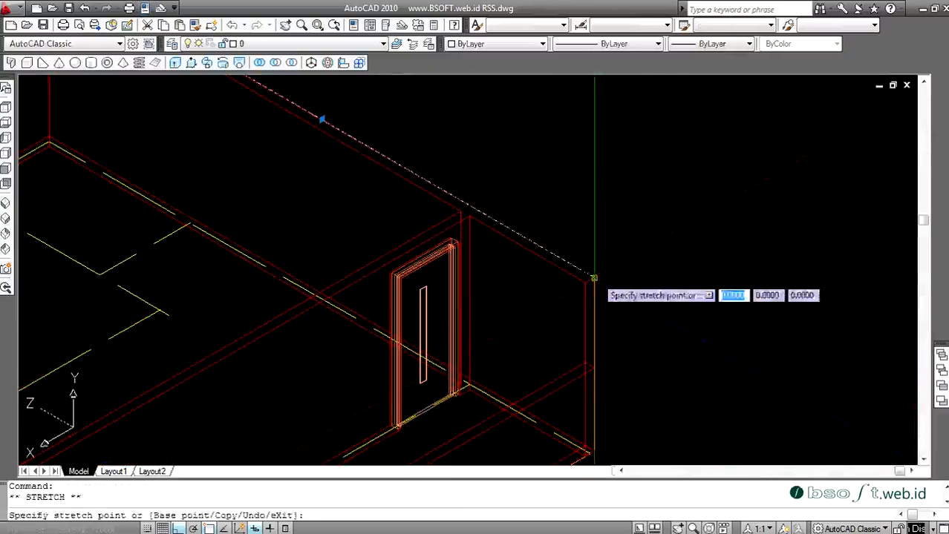
{"action": "scroll", "coordinate": [621, 260], "scroll_direction": "down", "scroll_amount": 4}
{"action": "scroll", "coordinate": [483, 203], "scroll_direction": "up", "scroll_amount": 6}
{"action": "scroll", "coordinate": [472, 175], "scroll_direction": "up", "scroll_amount": 8}
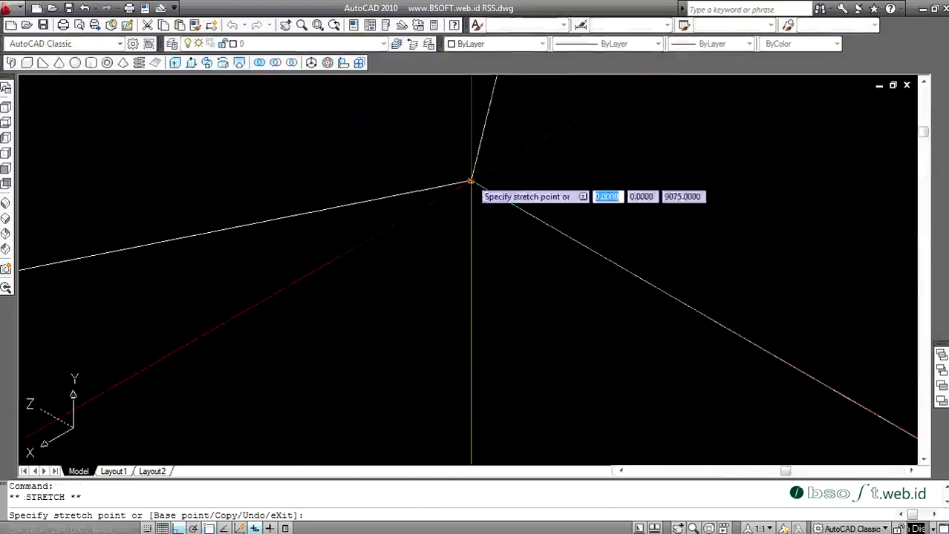
{"action": "left_click", "coordinate": [470, 181]}
{"action": "scroll", "coordinate": [510, 214], "scroll_direction": "down", "scroll_amount": 6}
{"action": "key", "text": "Escape"}
{"action": "scroll", "coordinate": [534, 221], "scroll_direction": "down", "scroll_amount": 3}
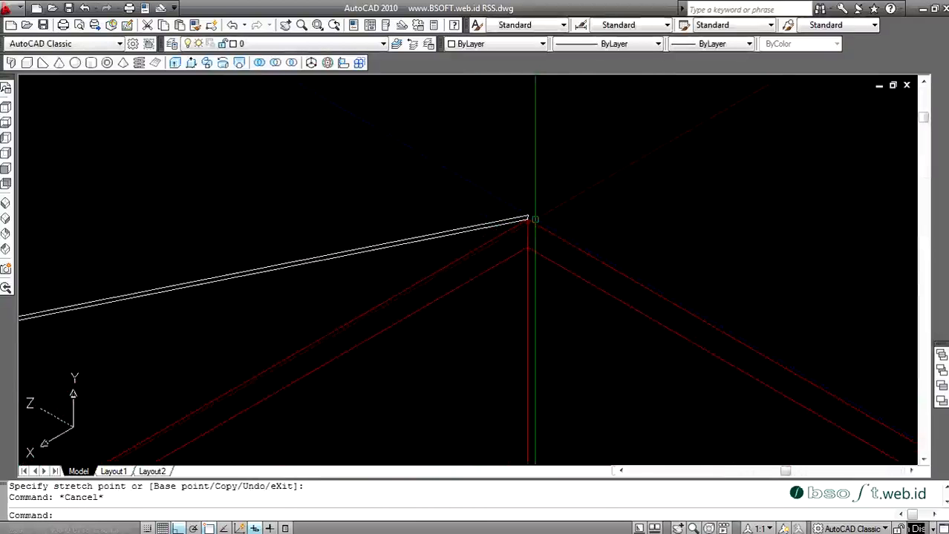
Step: Convert all lines of the closed roof profile, including the ridge cap and both end lines, into a region
{"action": "type", "text": "REG"}
{"action": "key", "text": "Return"}
{"action": "left_click", "coordinate": [501, 187]}
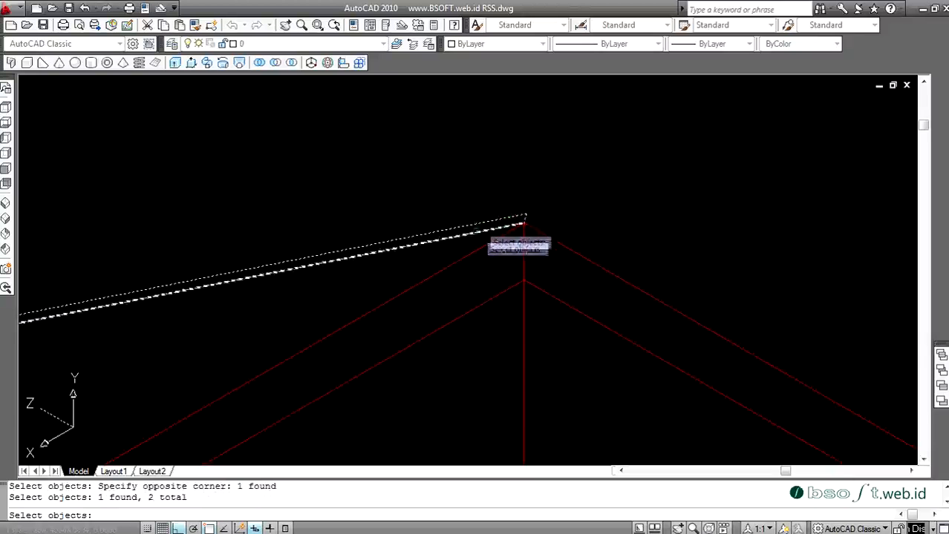
{"action": "scroll", "coordinate": [523, 220], "scroll_direction": "down", "scroll_amount": 5}
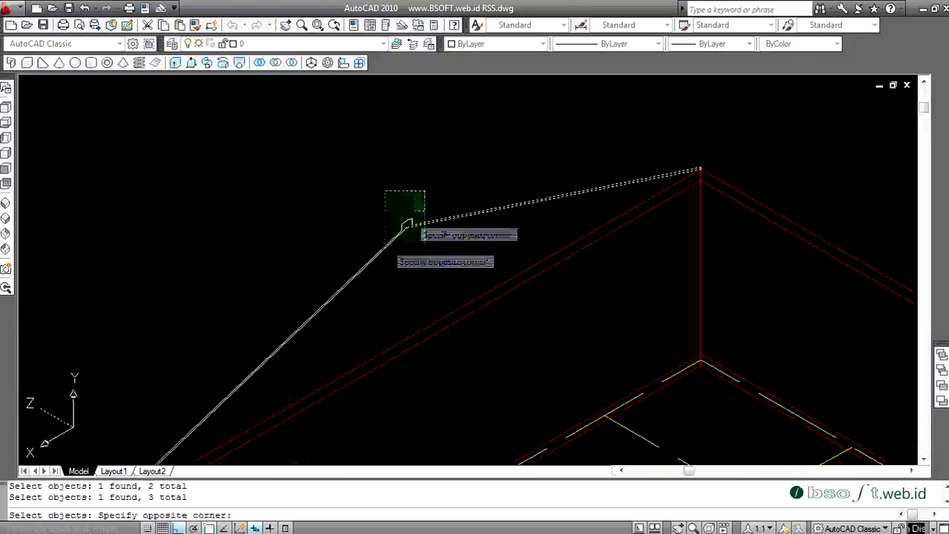
{"action": "left_click", "coordinate": [407, 223]}
{"action": "scroll", "coordinate": [455, 194], "scroll_direction": "down", "scroll_amount": 4}
{"action": "left_click", "coordinate": [284, 292]}
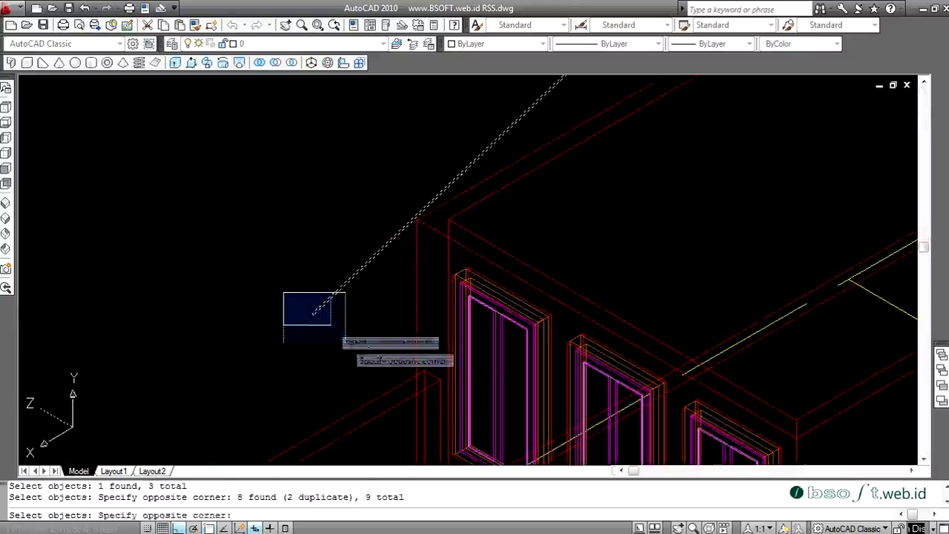
{"action": "left_click", "coordinate": [335, 329]}
{"action": "scroll", "coordinate": [316, 348], "scroll_direction": "down", "scroll_amount": 3}
{"action": "key", "text": "Return"}
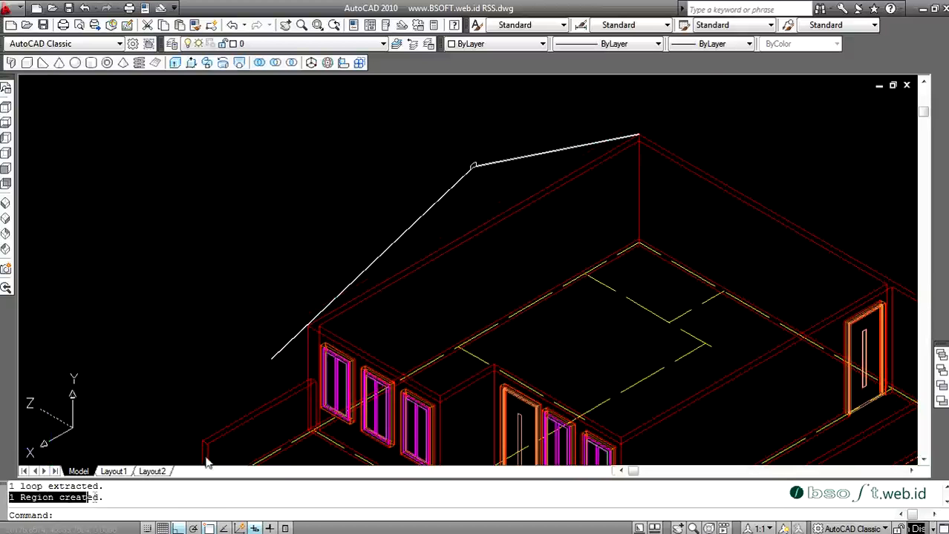
{"action": "left_click", "coordinate": [343, 233]}
{"action": "left_click", "coordinate": [372, 228]}
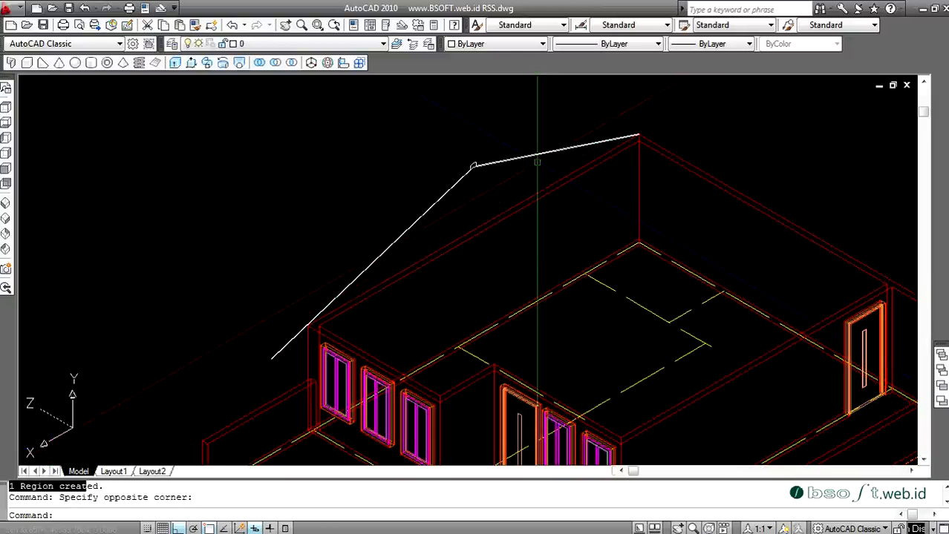
{"action": "scroll", "coordinate": [501, 160], "scroll_direction": "down", "scroll_amount": 2}
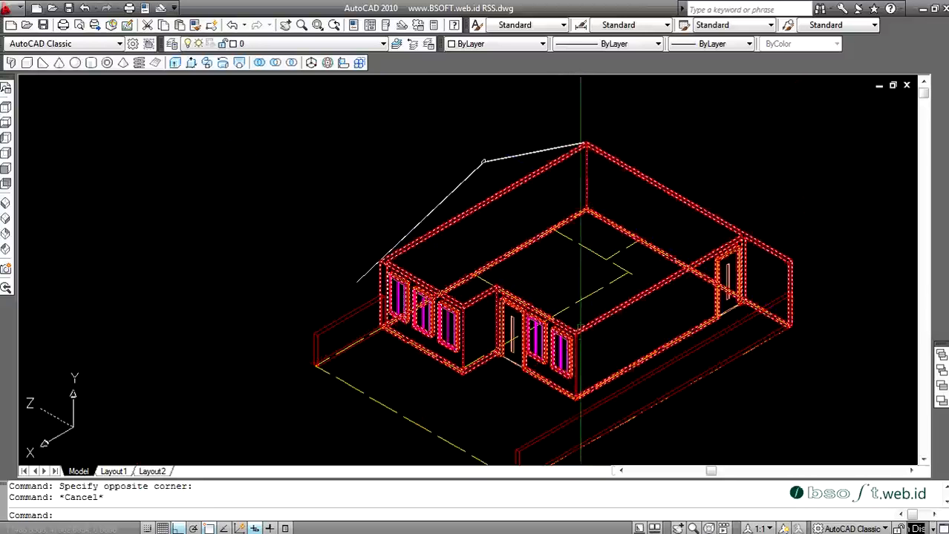
{"action": "scroll", "coordinate": [594, 353], "scroll_direction": "up", "scroll_amount": 1}
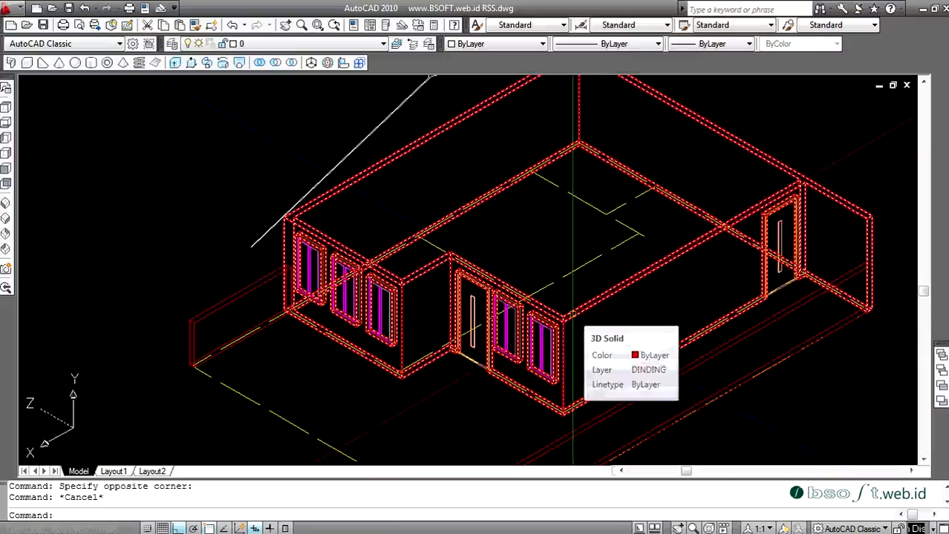
{"action": "scroll", "coordinate": [573, 316], "scroll_direction": "down", "scroll_amount": 2}
{"action": "scroll", "coordinate": [583, 296], "scroll_direction": "up", "scroll_amount": 1}
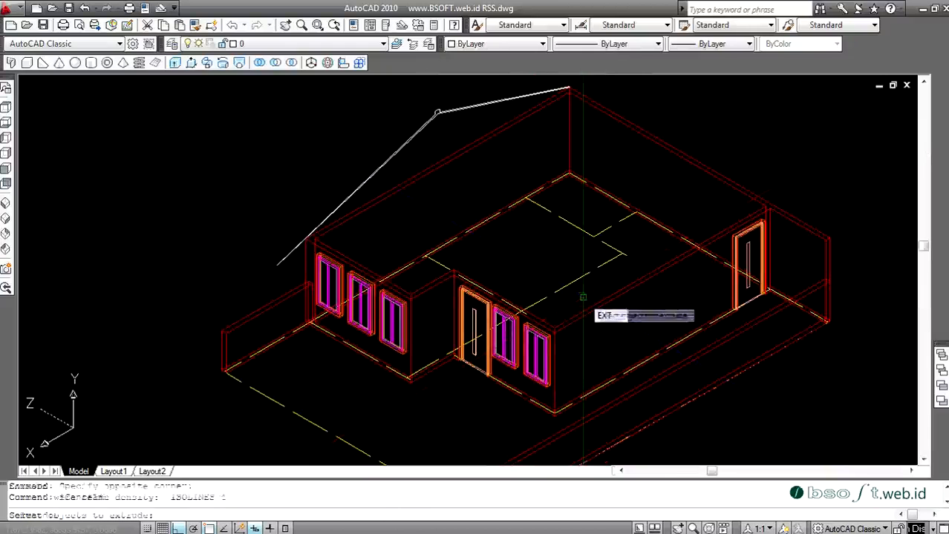
Step: Extrude the roof profile region 8000 across the house above the walls
{"action": "key", "text": "Return"}
{"action": "left_click", "coordinate": [388, 161]}
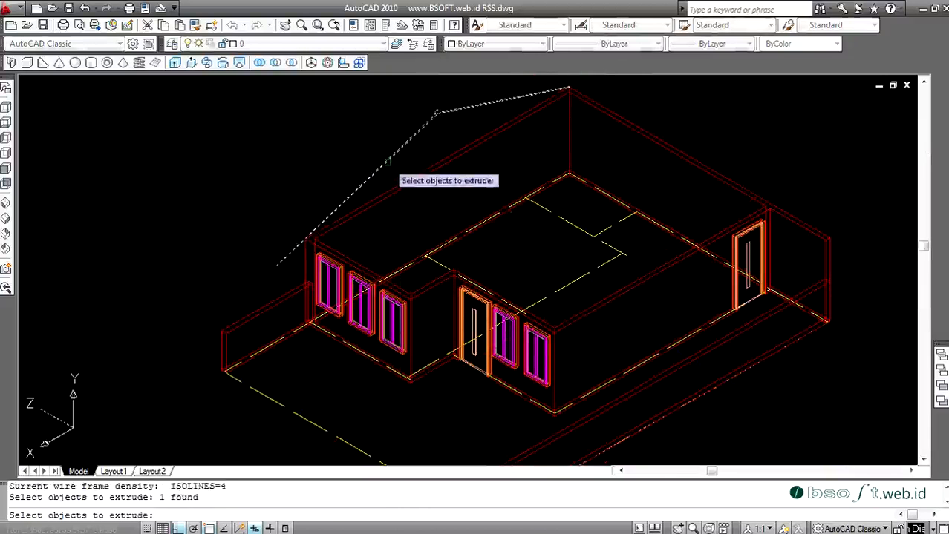
{"action": "key", "text": "Return"}
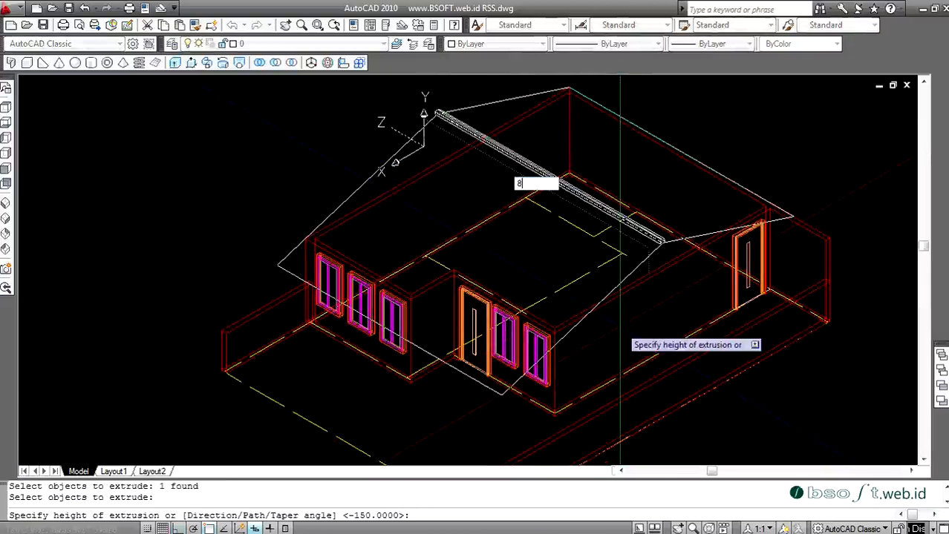
{"action": "key", "text": "Return"}
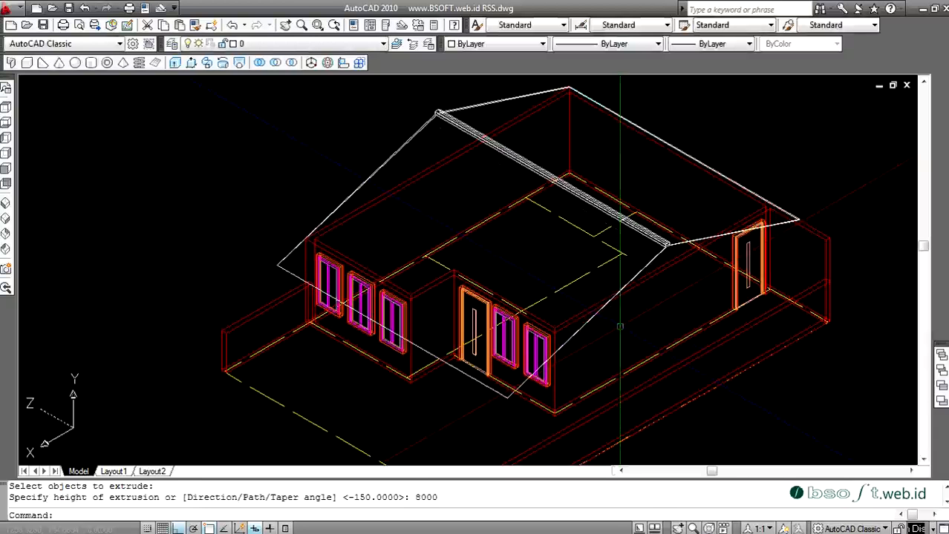
{"action": "key", "text": "Escape"}
{"action": "scroll", "coordinate": [598, 304], "scroll_direction": "down", "scroll_amount": 2}
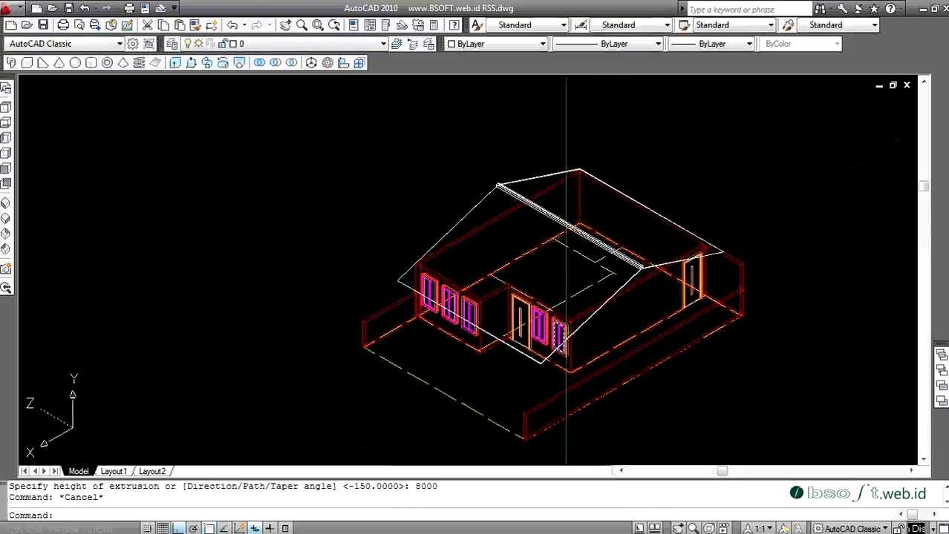
{"action": "scroll", "coordinate": [526, 293], "scroll_direction": "up", "scroll_amount": 2}
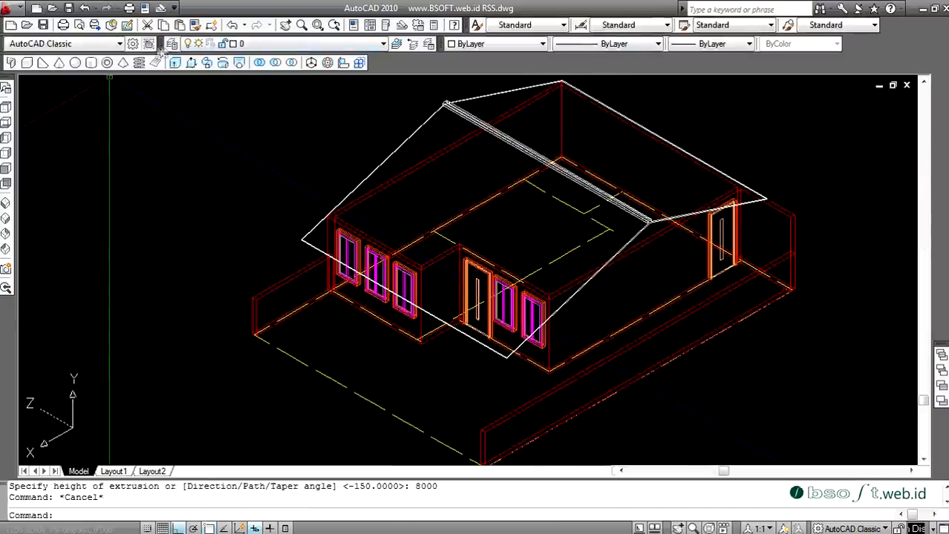
Step: Create a new layer named GENTENG
{"action": "double_click", "coordinate": [172, 44]}
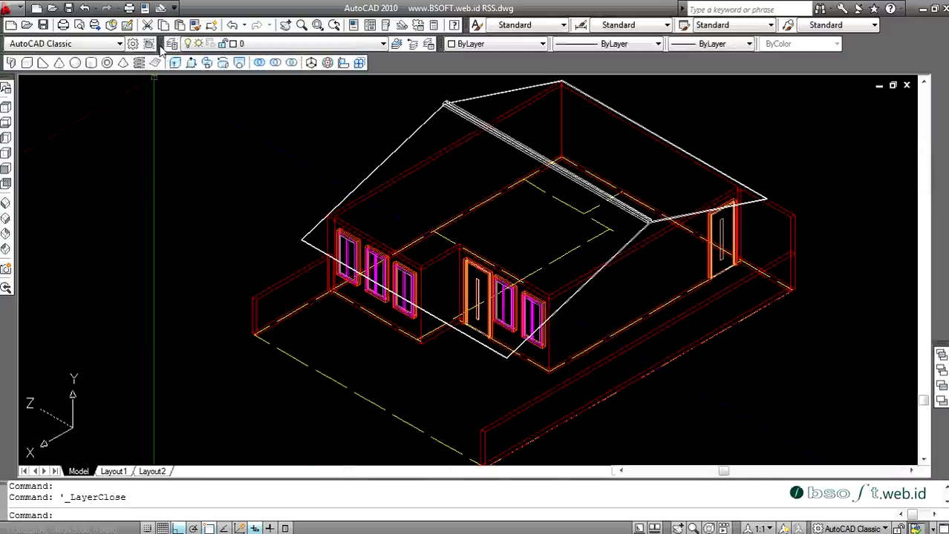
{"action": "left_click", "coordinate": [171, 44]}
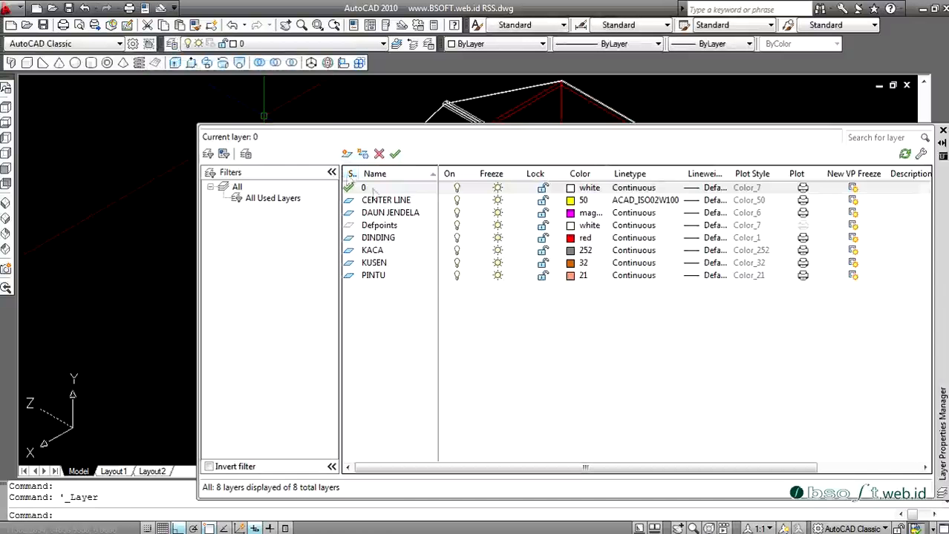
{"action": "left_click", "coordinate": [346, 155]}
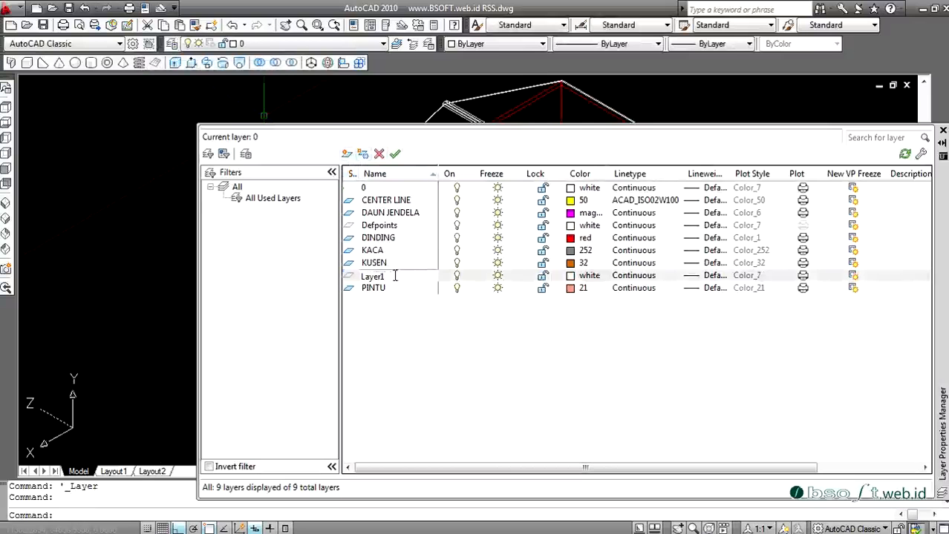
{"action": "left_click_drag", "start_coordinate": [393, 275], "coordinate": [365, 277]}
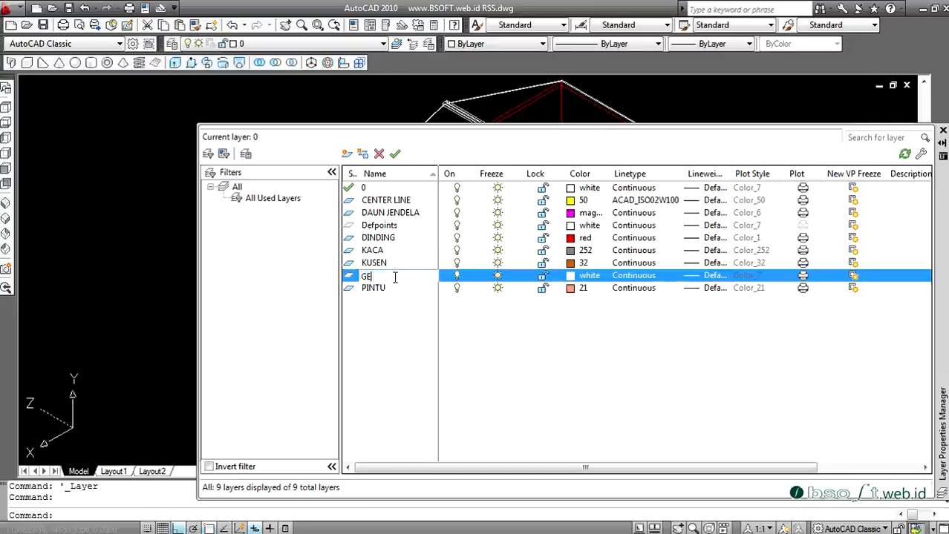
{"action": "key", "text": "F2"}
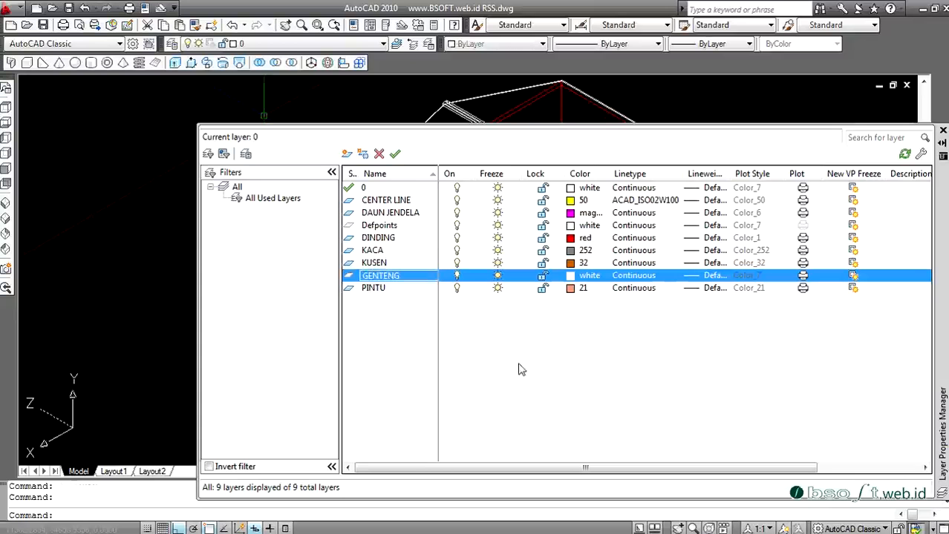
Step: Create two more layers named LANTAI and RUMPUT
{"action": "left_click", "coordinate": [346, 154]}
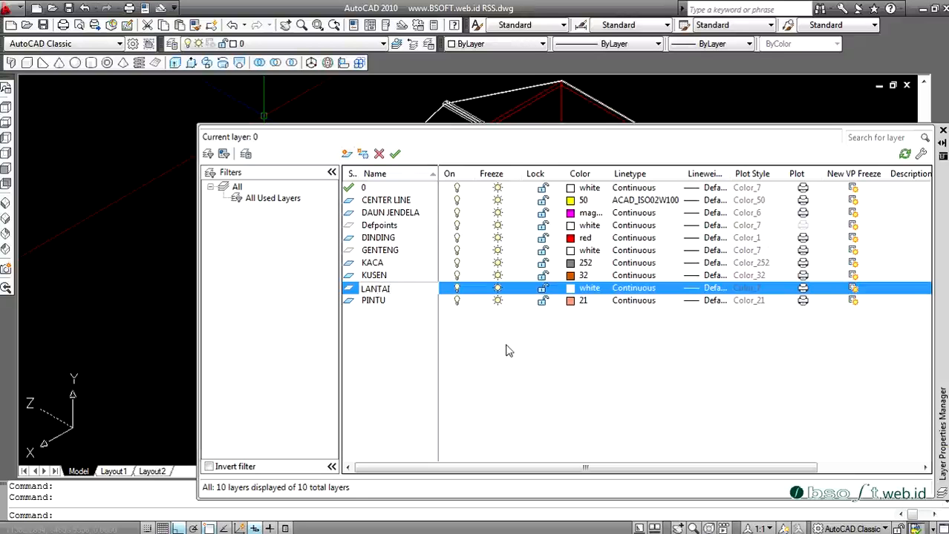
{"action": "key", "text": "F2"}
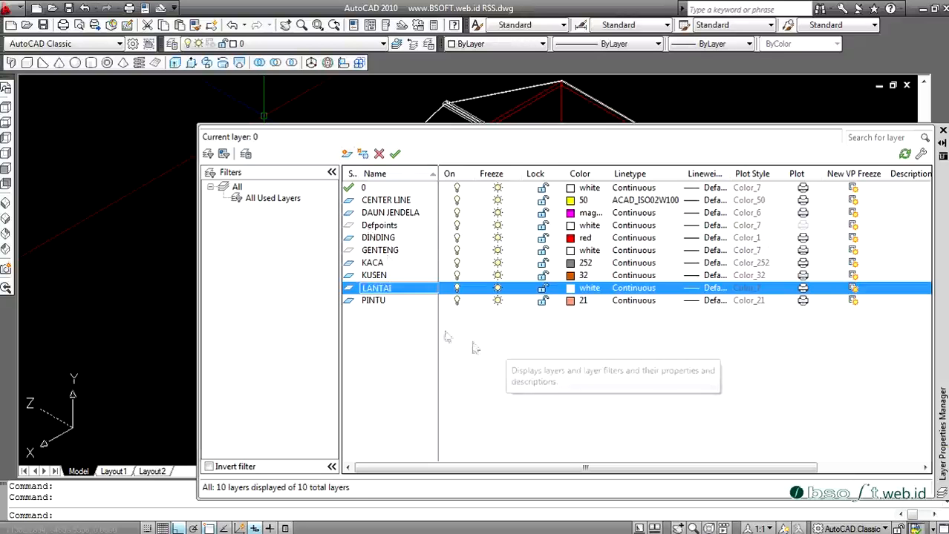
{"action": "left_click", "coordinate": [346, 154]}
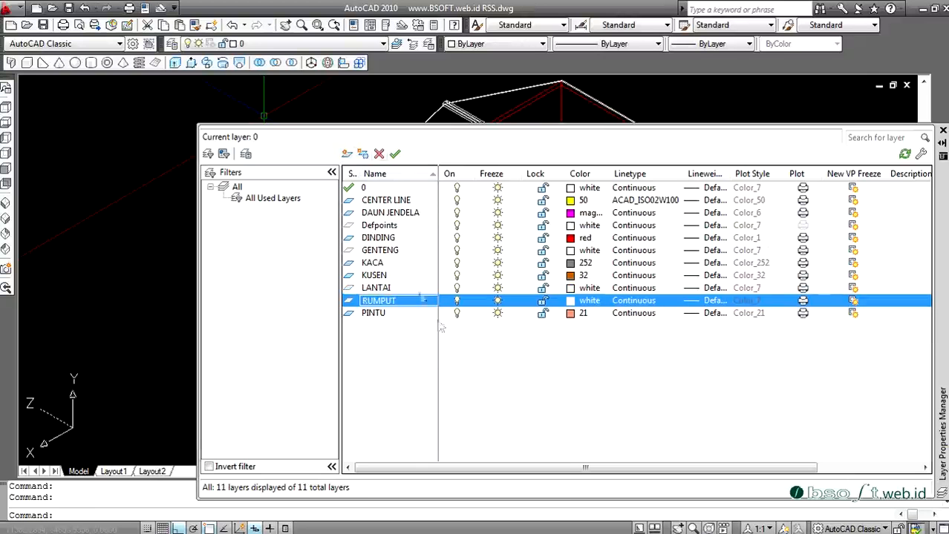
Step: Set the RUMPUT layer's colour to index 96 and the LANTAI layer's colour to index 183
{"action": "left_click", "coordinate": [571, 303]}
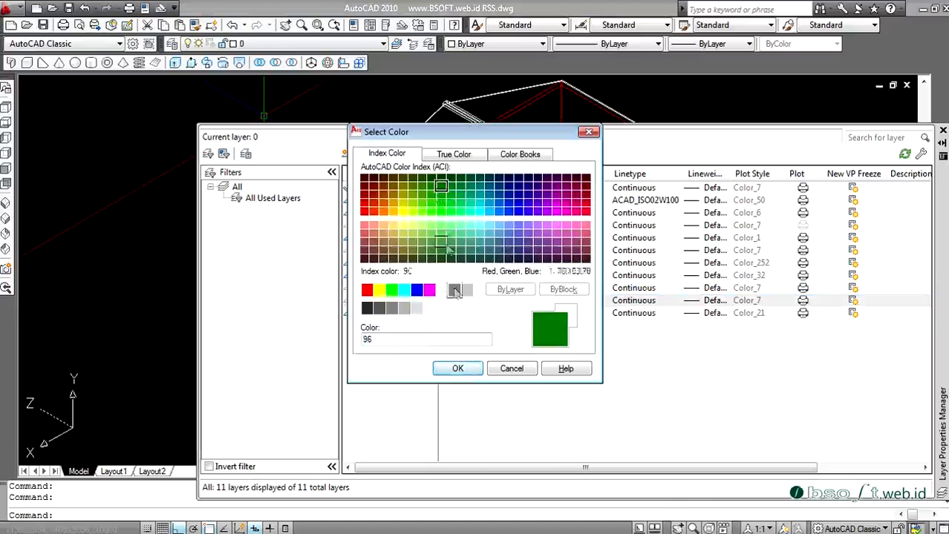
{"action": "left_click", "coordinate": [457, 369]}
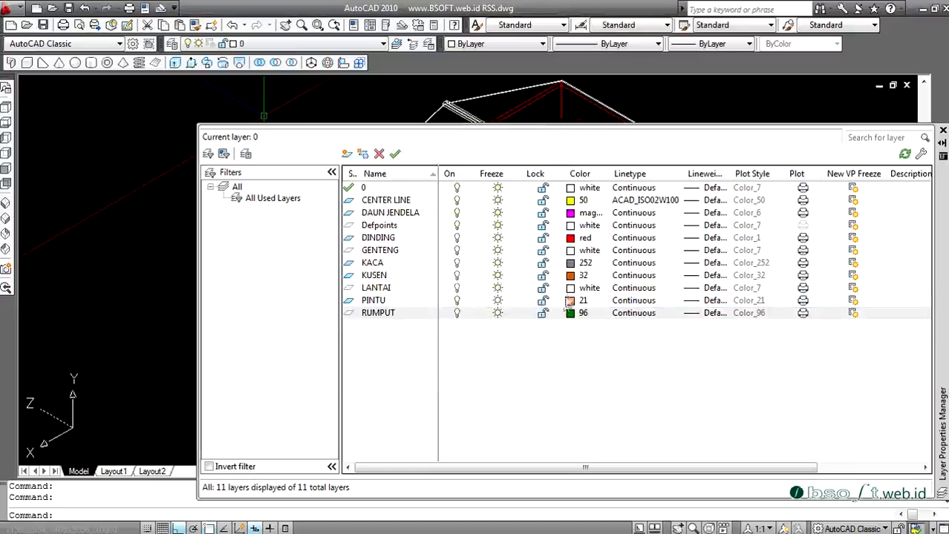
{"action": "left_click", "coordinate": [570, 289]}
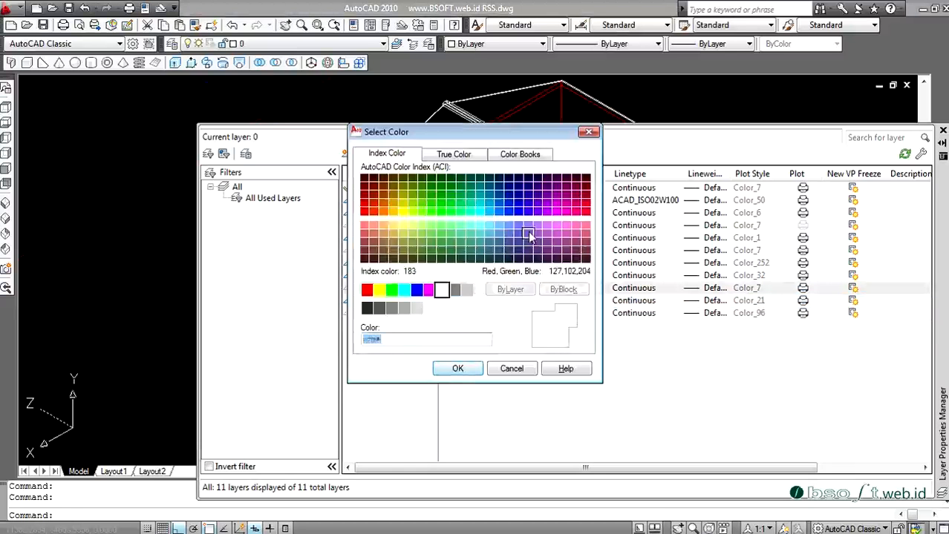
{"action": "left_click", "coordinate": [527, 234]}
{"action": "left_click", "coordinate": [458, 369]}
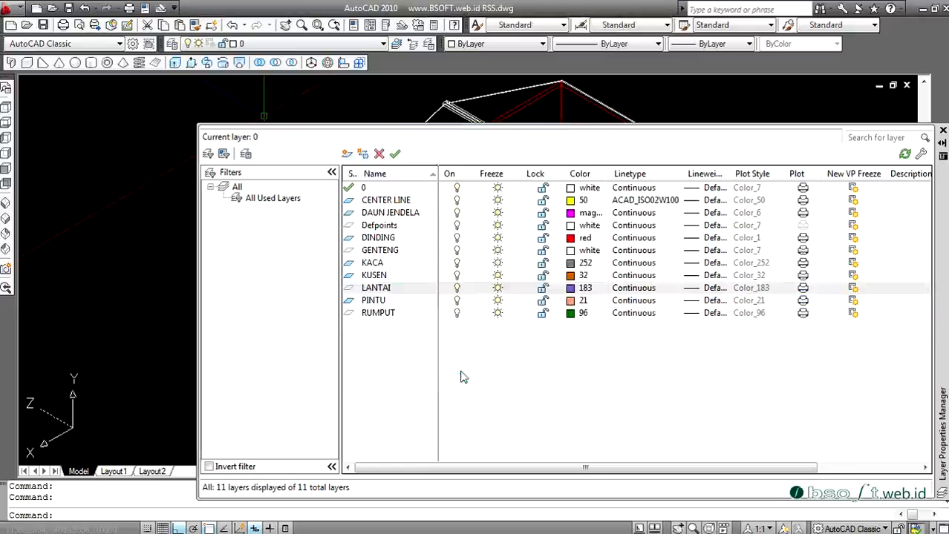
Step: Set the GENTENG layer's colour to index 26 and close the layer manager
{"action": "left_click", "coordinate": [570, 250]}
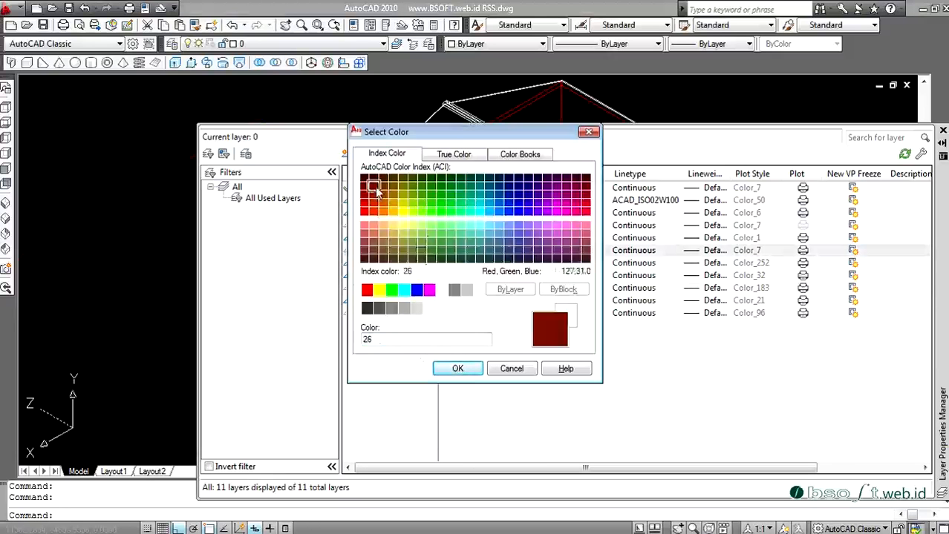
{"action": "left_click", "coordinate": [457, 369]}
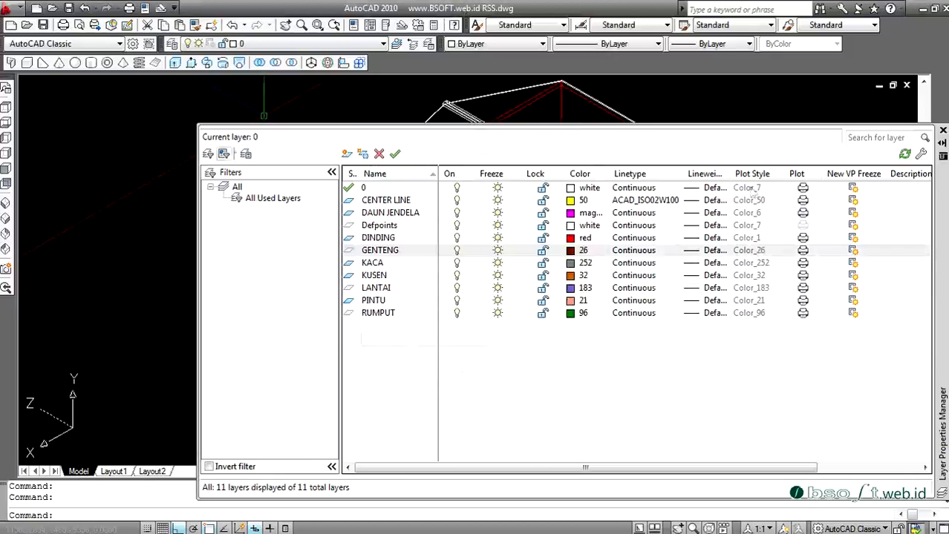
{"action": "left_click", "coordinate": [943, 132]}
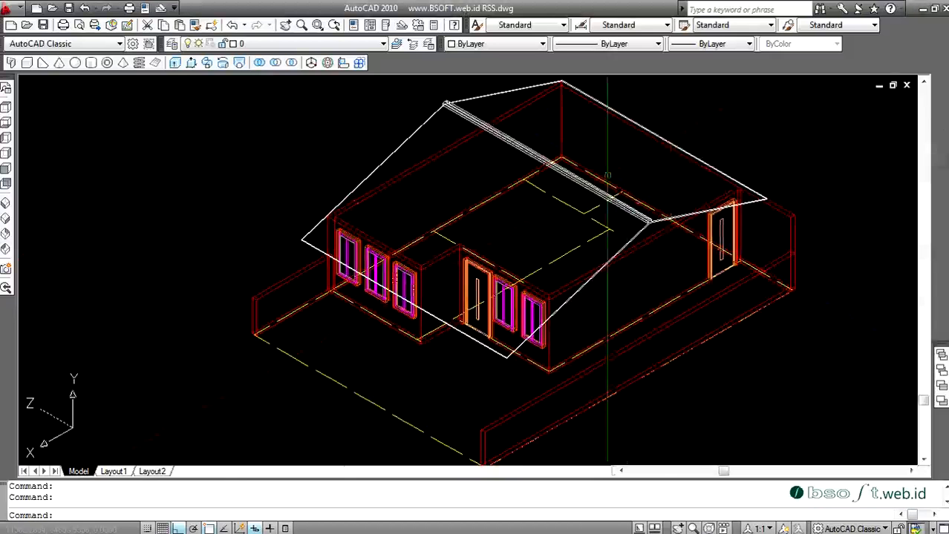
Step: Assign the extruded roof solid to the GENTENG layer
{"action": "left_click", "coordinate": [446, 104]}
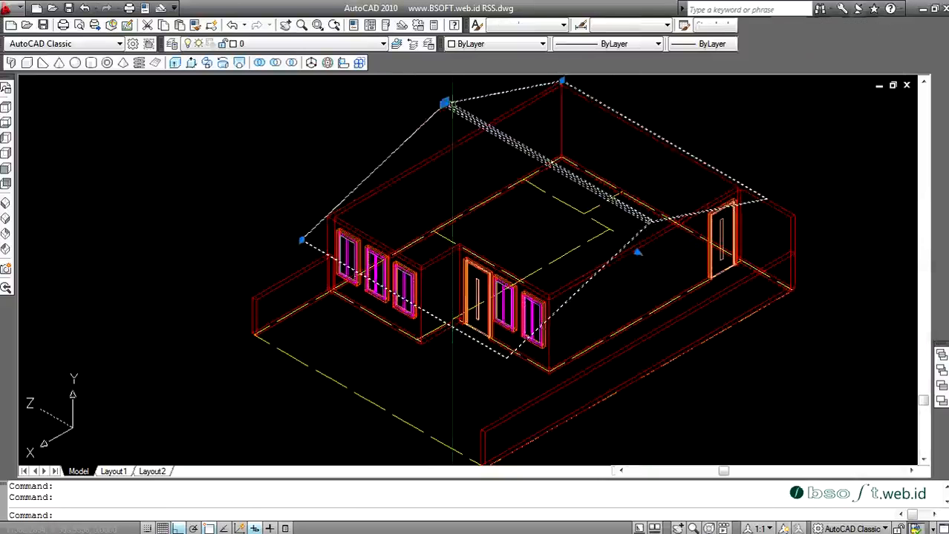
{"action": "left_click", "coordinate": [363, 45]}
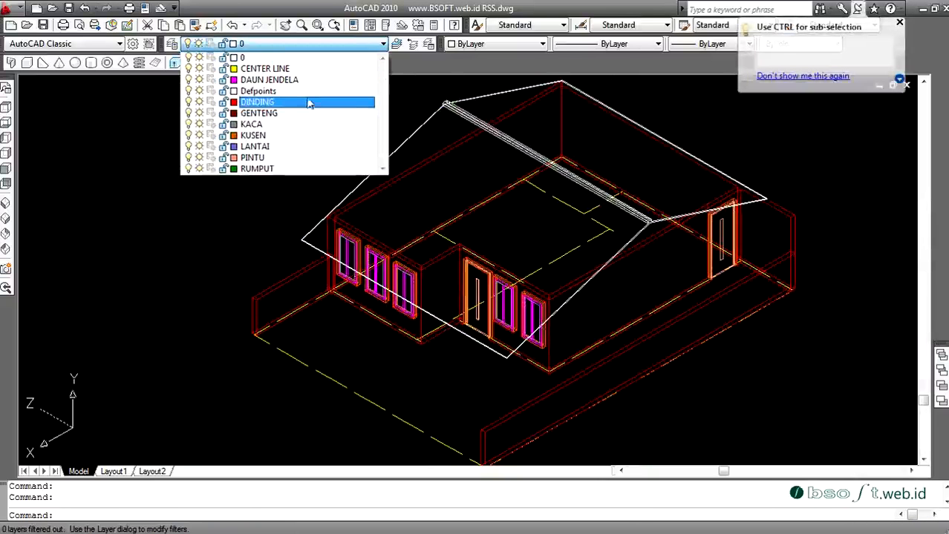
{"action": "left_click", "coordinate": [293, 114]}
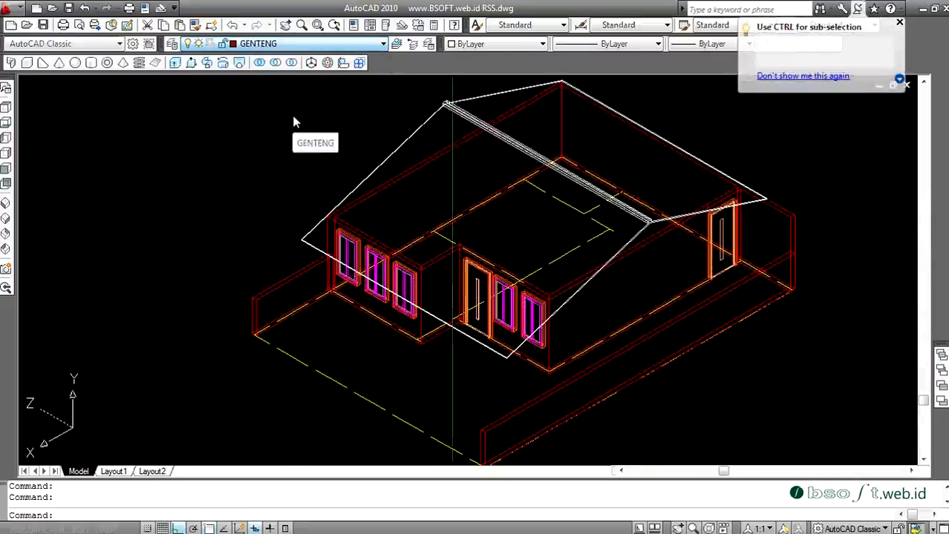
{"action": "left_click", "coordinate": [484, 101]}
{"action": "left_click", "coordinate": [324, 43]}
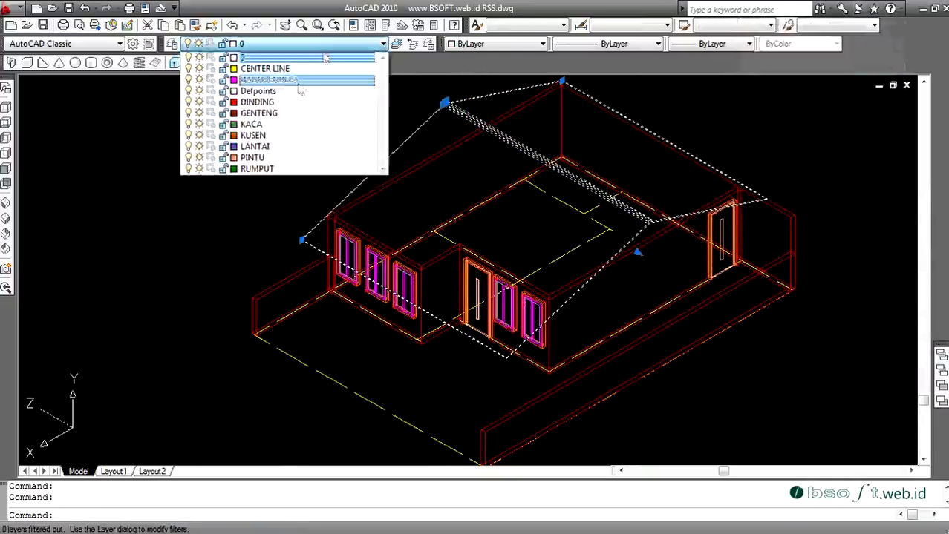
{"action": "left_click", "coordinate": [282, 113]}
{"action": "key", "text": "Escape"}
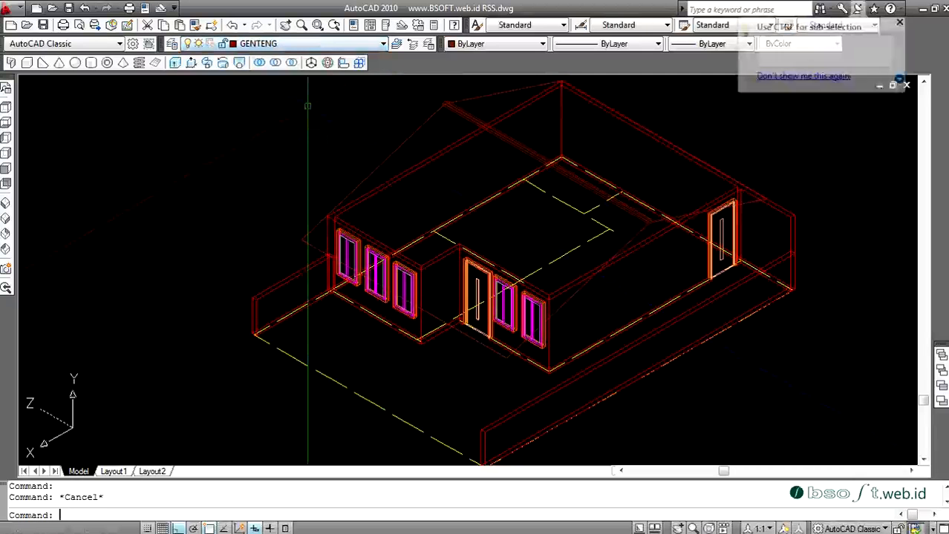
Step: Make layer 0 the current layer with no objects selected
{"action": "left_click", "coordinate": [317, 46]}
{"action": "left_click", "coordinate": [294, 57]}
{"action": "left_click", "coordinate": [289, 80]}
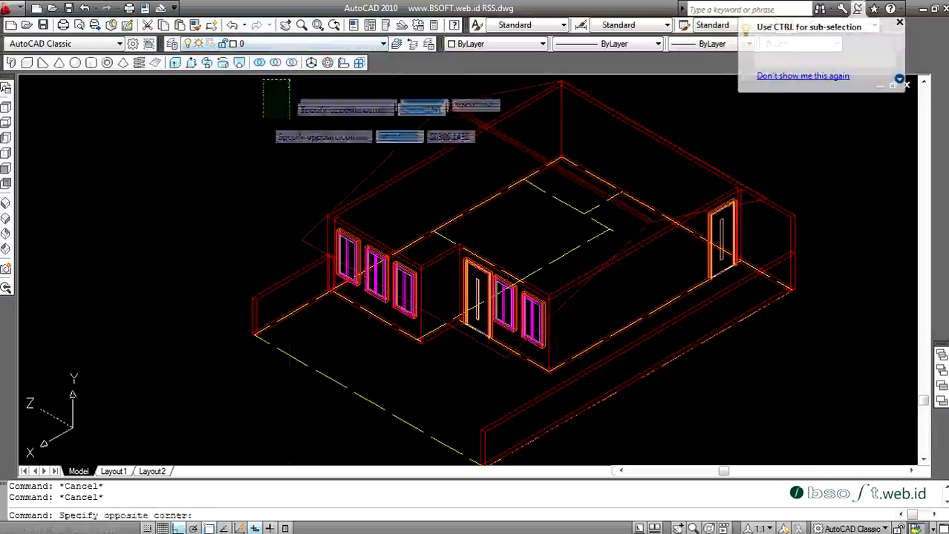
{"action": "left_click", "coordinate": [261, 118]}
Step: Show the house in the Conceptual visual style and orbit around it to inspect the roof and the side wall beneath it
{"action": "scroll", "coordinate": [294, 130], "scroll_direction": "down", "scroll_amount": 1}
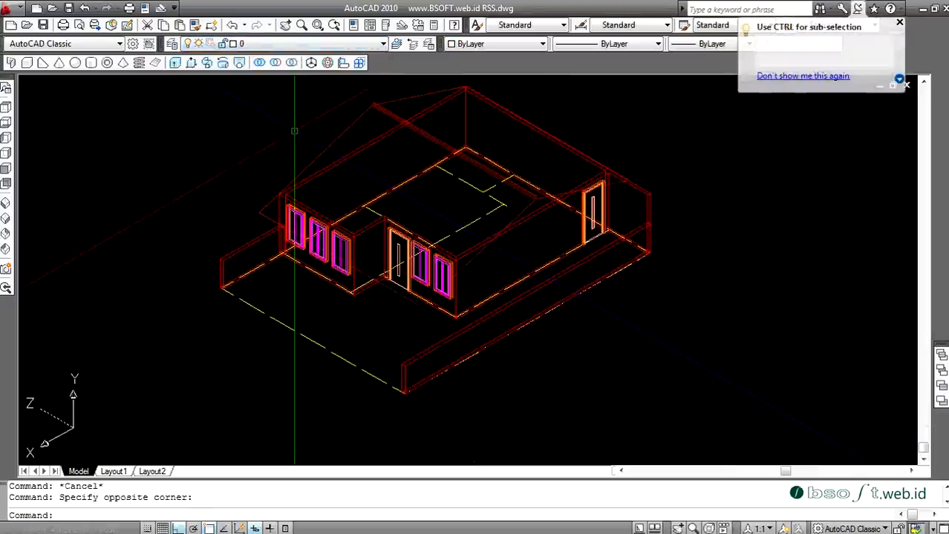
{"action": "type", "text": "S"}
{"action": "key", "text": "Return"}
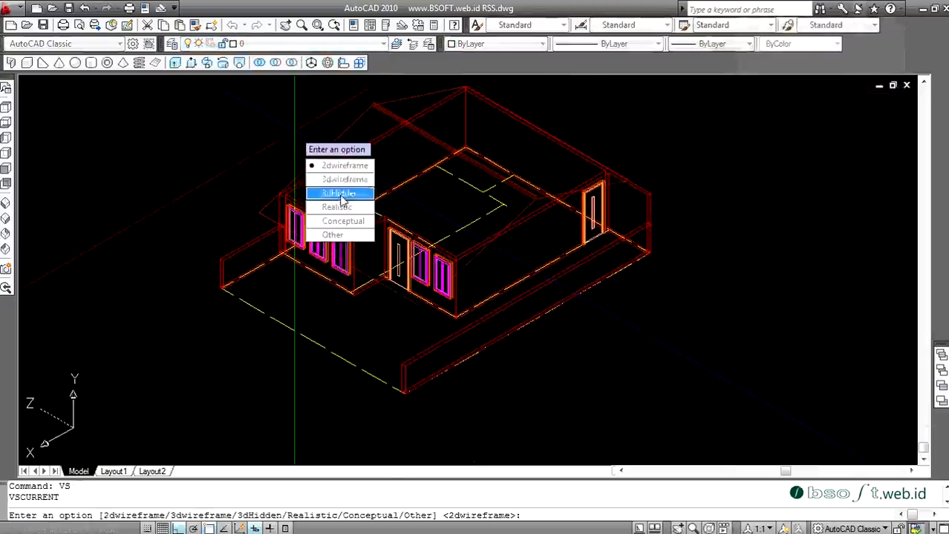
{"action": "left_click", "coordinate": [344, 222]}
{"action": "type", "text": "3DO"}
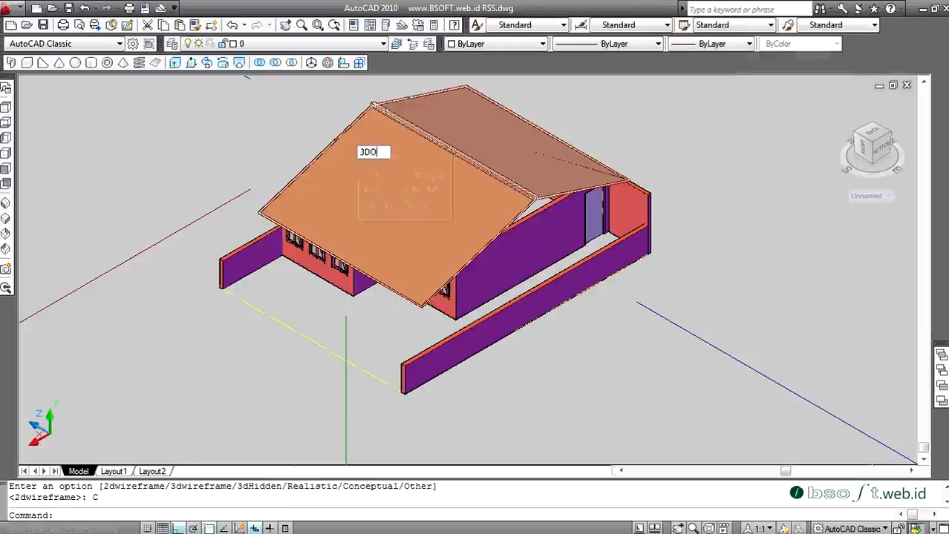
{"action": "key", "text": "Return"}
{"action": "left_click_drag", "start_coordinate": [435, 186], "coordinate": [582, 216]}
{"action": "left_click_drag", "start_coordinate": [332, 189], "coordinate": [293, 249]}
{"action": "key", "text": "Escape"}
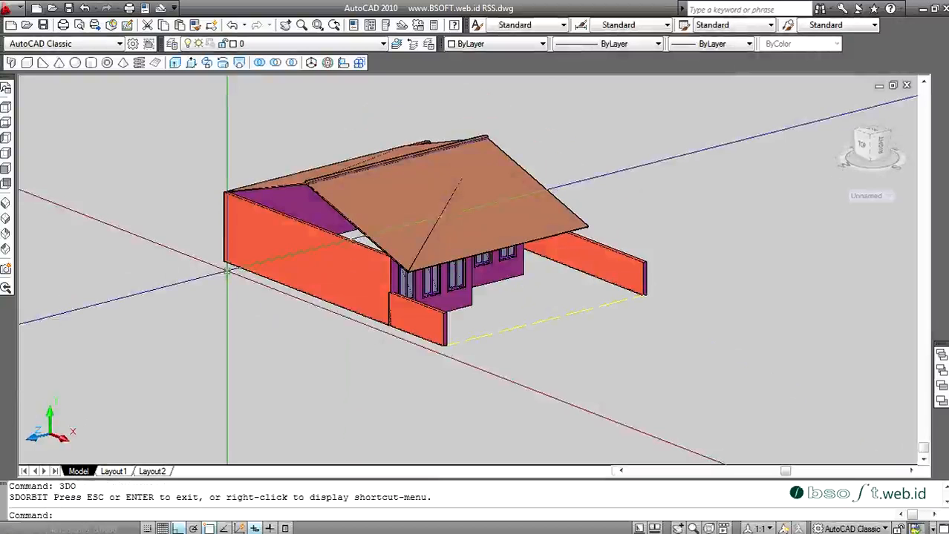
Step: Undo the orbit and the Conceptual visual style change
{"action": "type", "text": "U"}
{"action": "key", "text": "space"}
{"action": "key", "text": "space"}
{"action": "key", "text": "Escape"}
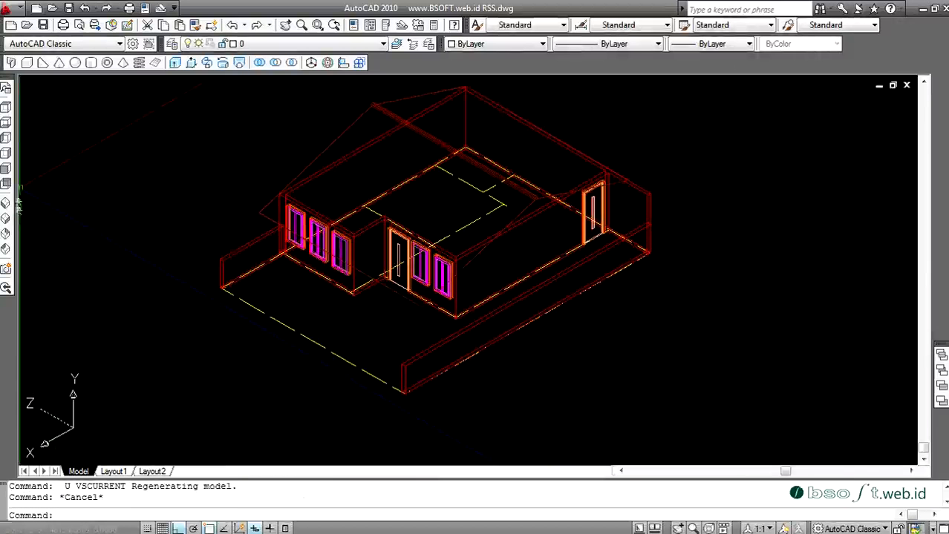
Step: Start a 3D face in the southwest isometric view, with its first edge along the side wall's top from the rear outer corner to the front outer corner
{"action": "left_click", "coordinate": [6, 204]}
{"action": "scroll", "coordinate": [326, 263], "scroll_direction": "up", "scroll_amount": 5}
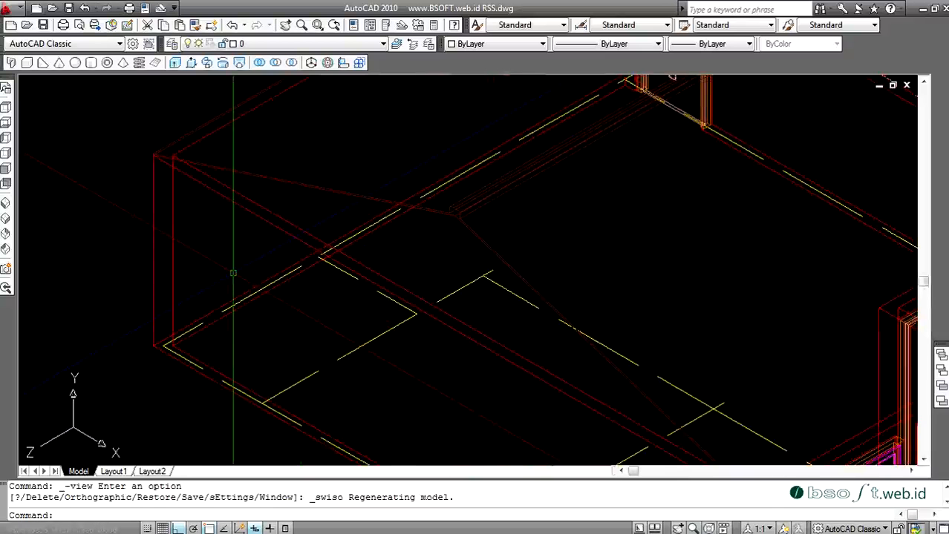
{"action": "key", "text": "Return"}
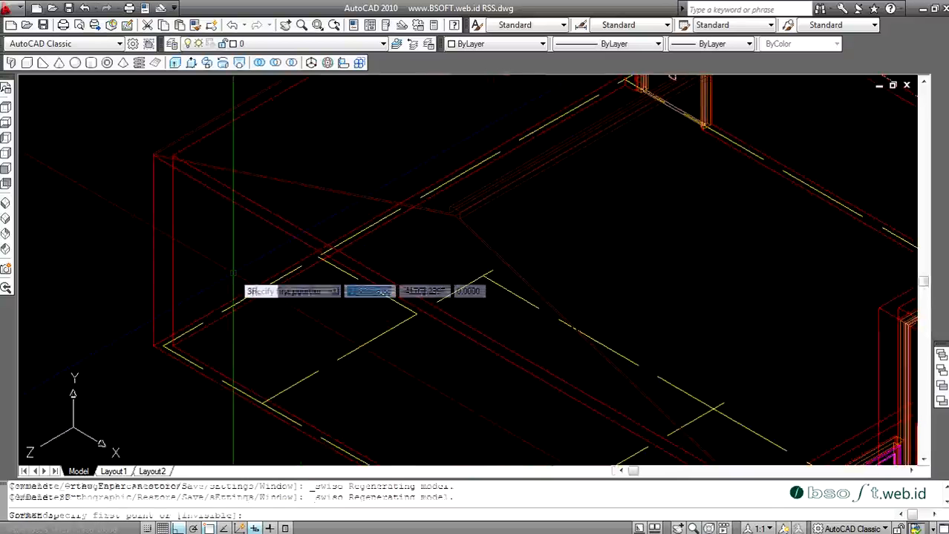
{"action": "scroll", "coordinate": [193, 222], "scroll_direction": "up", "scroll_amount": 5}
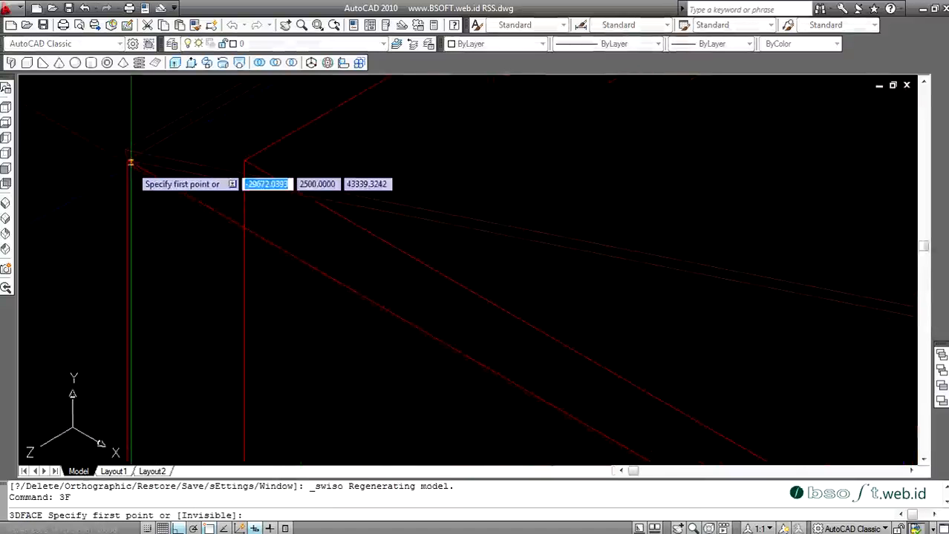
{"action": "scroll", "coordinate": [127, 157], "scroll_direction": "up", "scroll_amount": 4}
{"action": "left_click", "coordinate": [130, 156]}
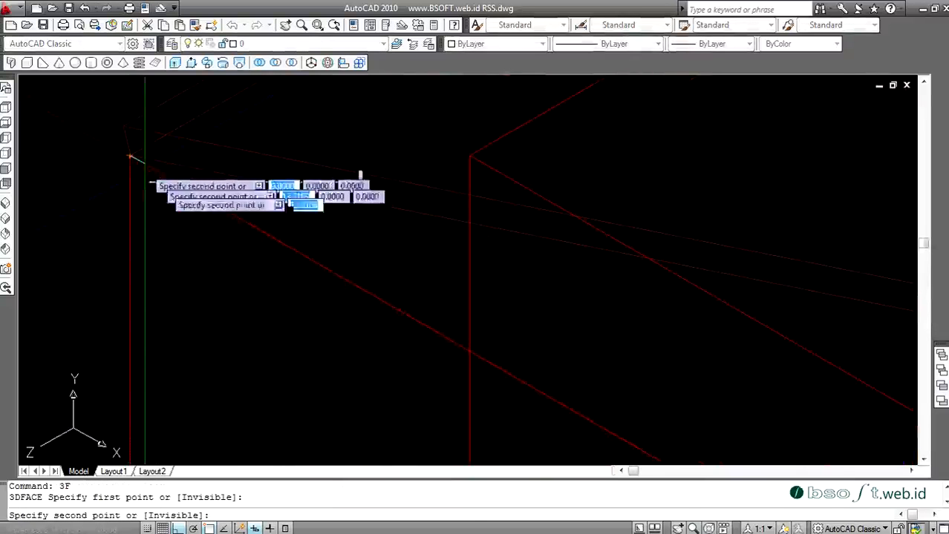
{"action": "scroll", "coordinate": [144, 154], "scroll_direction": "down", "scroll_amount": 6}
{"action": "scroll", "coordinate": [329, 293], "scroll_direction": "up", "scroll_amount": 5}
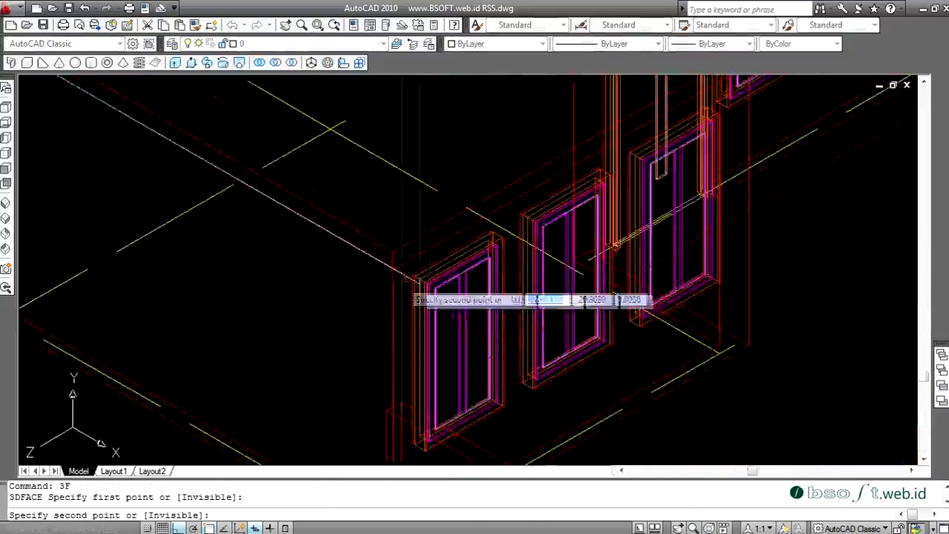
{"action": "left_click", "coordinate": [369, 237]}
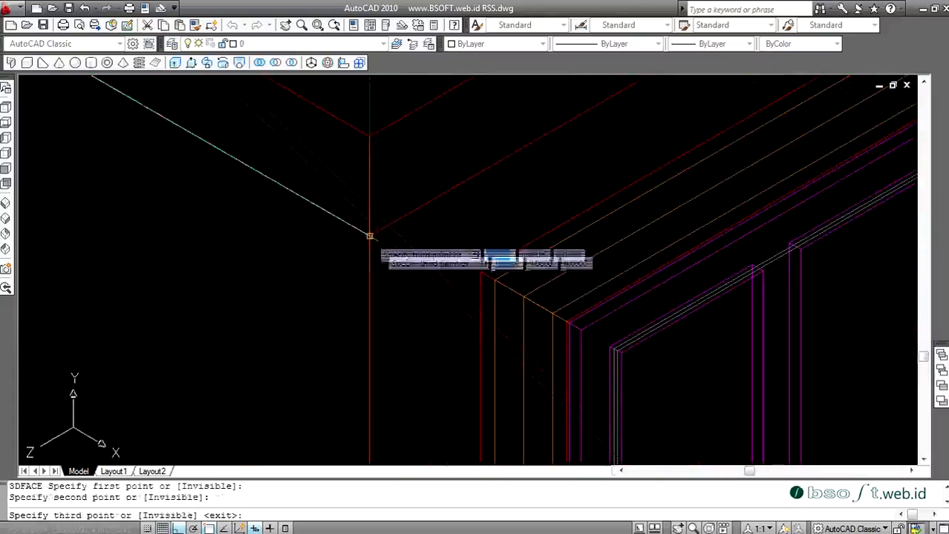
Step: Complete the triangular gable 3D face through the roof's peak and back to the rear wall corner
{"action": "scroll", "coordinate": [442, 331], "scroll_direction": "down", "scroll_amount": 6}
{"action": "scroll", "coordinate": [334, 236], "scroll_direction": "up", "scroll_amount": 5}
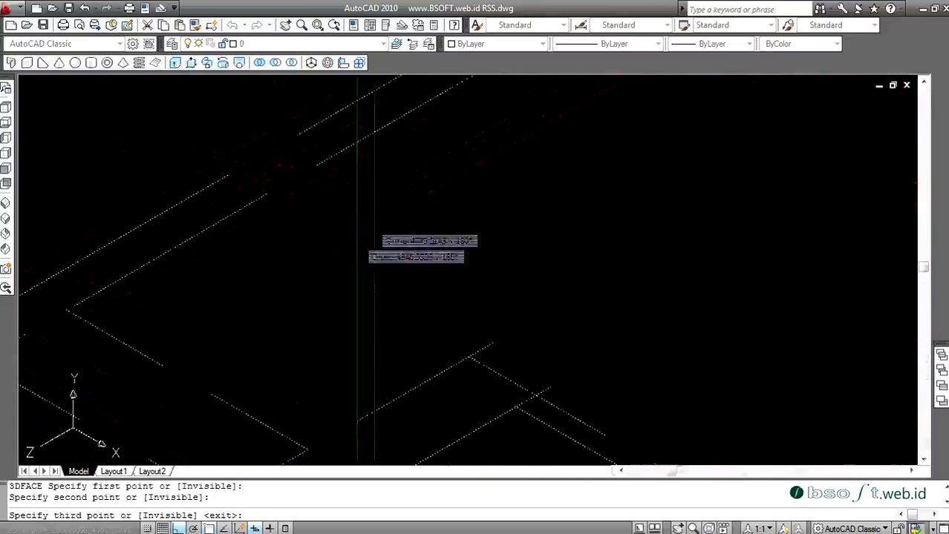
{"action": "left_click", "coordinate": [425, 197]}
{"action": "scroll", "coordinate": [424, 197], "scroll_direction": "down", "scroll_amount": 5}
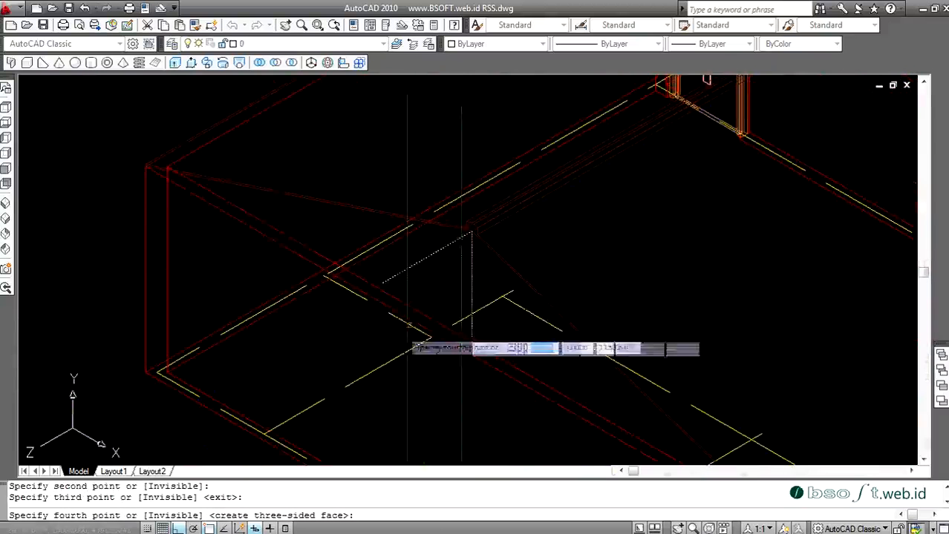
{"action": "scroll", "coordinate": [148, 141], "scroll_direction": "up", "scroll_amount": 3}
{"action": "scroll", "coordinate": [142, 172], "scroll_direction": "up", "scroll_amount": 3}
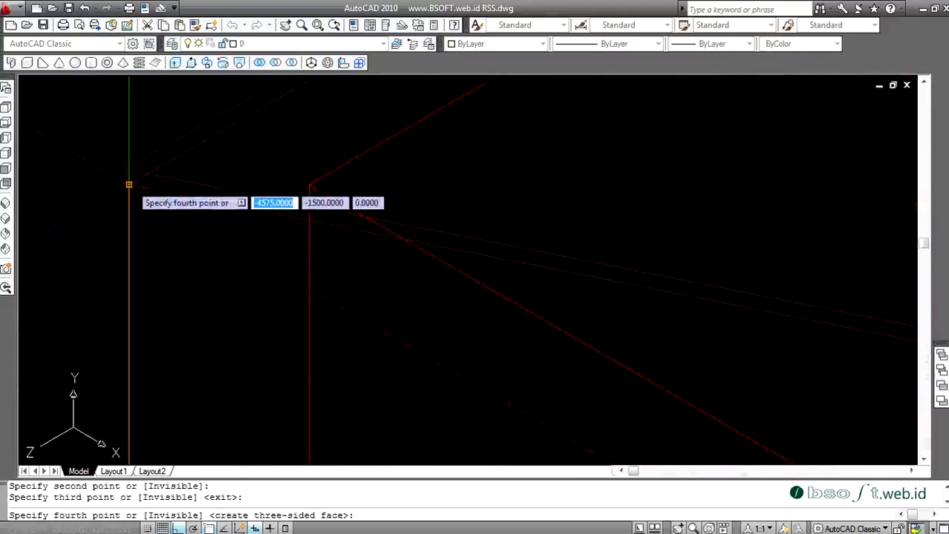
{"action": "left_click", "coordinate": [128, 184]}
{"action": "scroll", "coordinate": [148, 152], "scroll_direction": "down", "scroll_amount": 5}
{"action": "key", "text": "Return"}
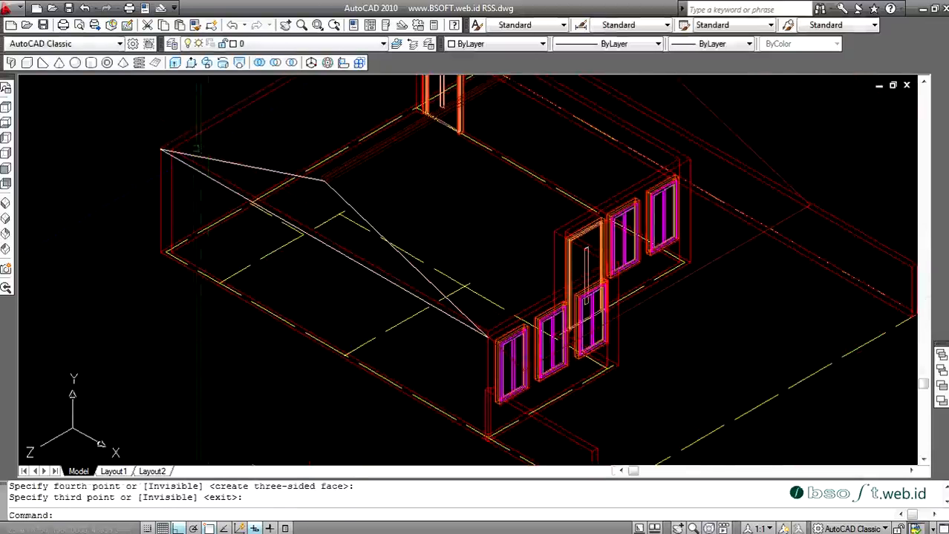
Step: Display the model in the Conceptual visual style and examine how the gable face fits between the side wall and the roof
{"action": "type", "text": "VS"}
{"action": "key", "text": "Return"}
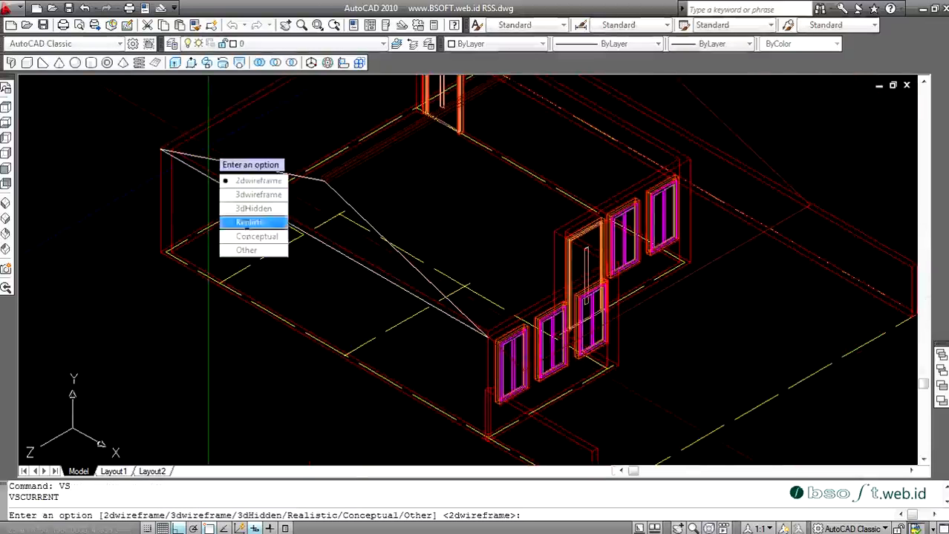
{"action": "left_click", "coordinate": [249, 237]}
{"action": "left_click", "coordinate": [208, 147]}
{"action": "left_click_drag", "start_coordinate": [214, 151], "coordinate": [299, 207]}
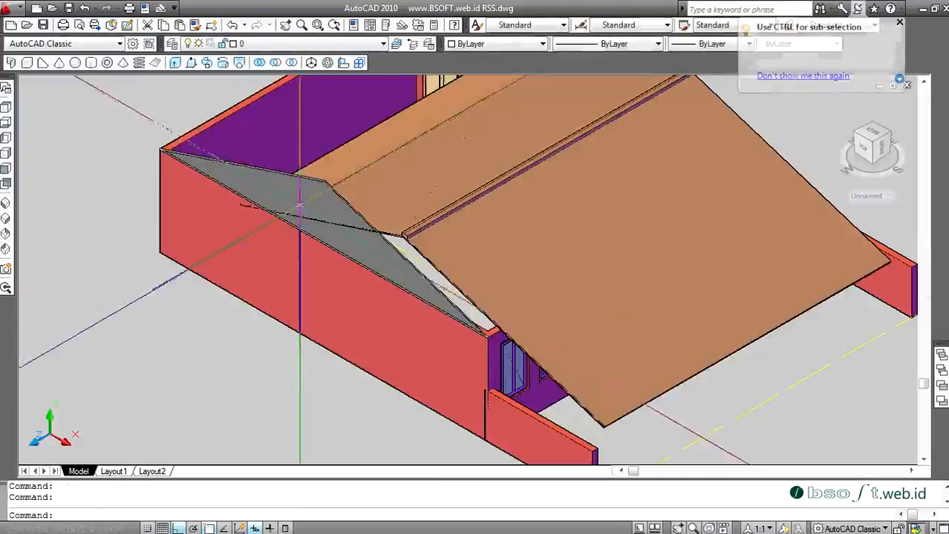
{"action": "scroll", "coordinate": [251, 159], "scroll_direction": "down", "scroll_amount": 3}
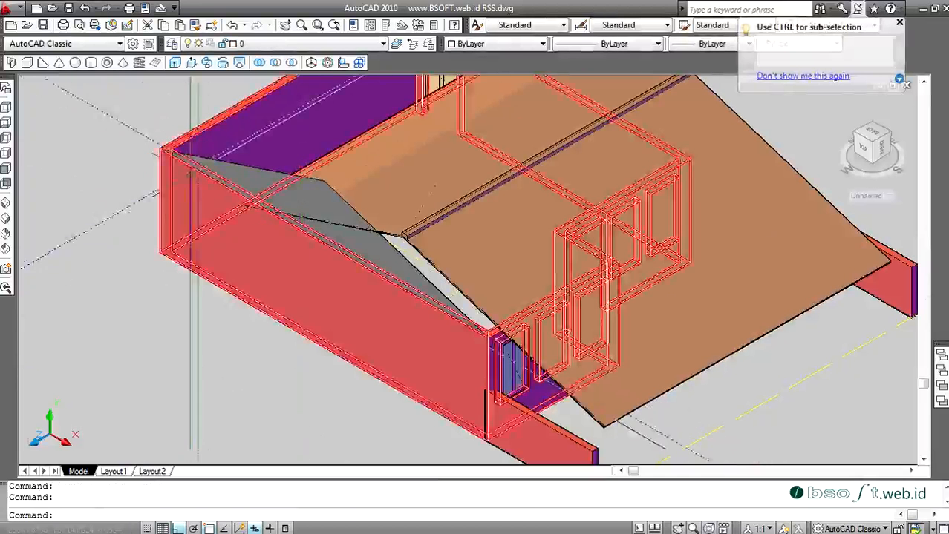
{"action": "scroll", "coordinate": [253, 104], "scroll_direction": "up", "scroll_amount": 2}
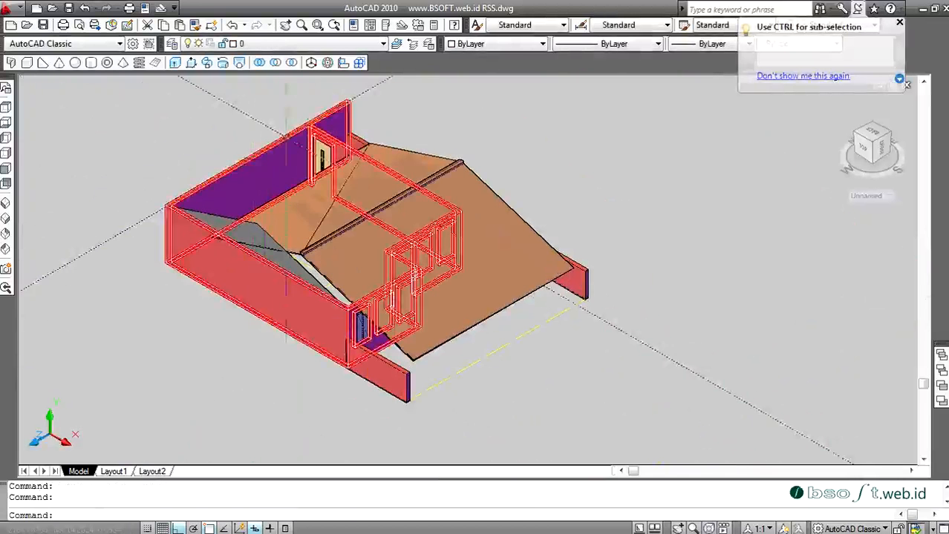
Step: Undo the last view changes and show the house from the top in the 2D wireframe visual style
{"action": "key", "text": "ctrl+z"}
{"action": "key", "text": "ctrl+z"}
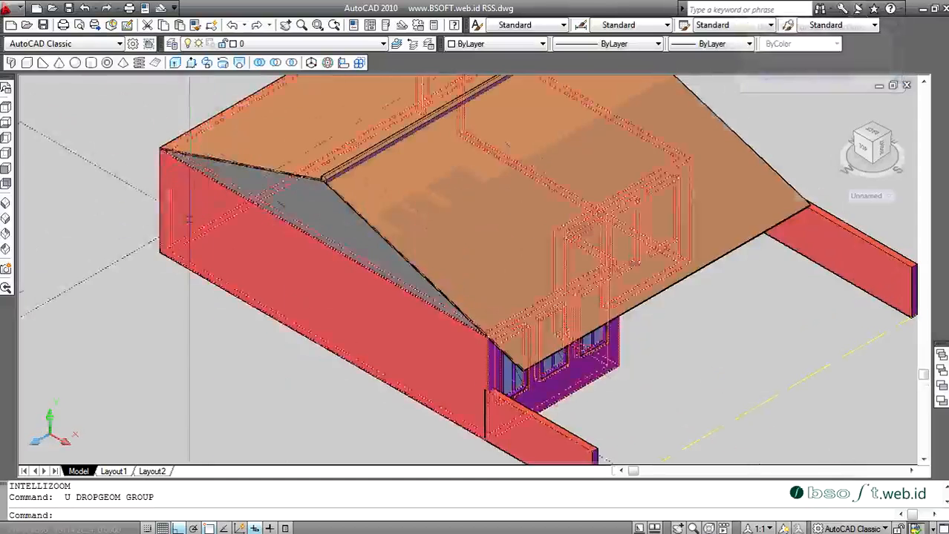
{"action": "scroll", "coordinate": [190, 220], "scroll_direction": "down", "scroll_amount": 2}
{"action": "left_click", "coordinate": [6, 106]}
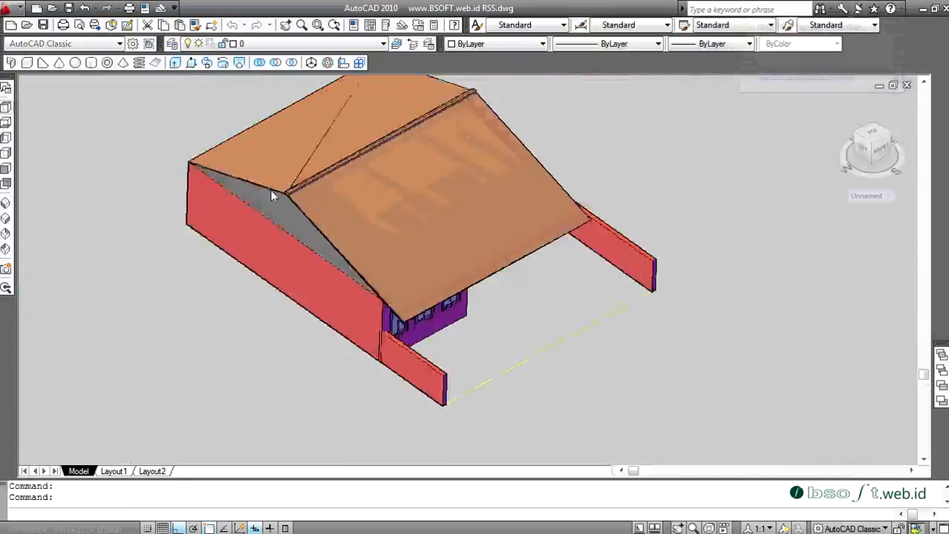
{"action": "type", "text": "vs"}
{"action": "key", "text": "Return"}
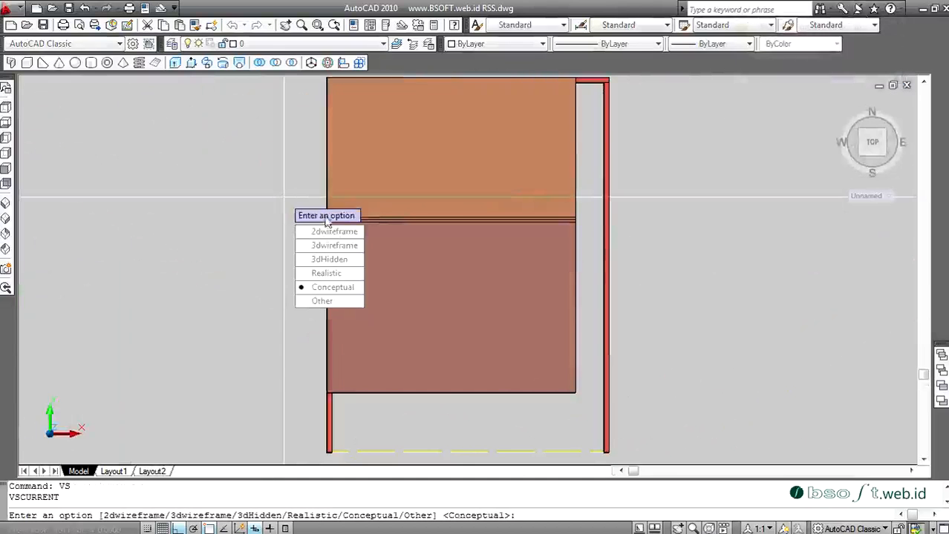
{"action": "key", "text": "Down"}
{"action": "key", "text": "Return"}
{"action": "key", "text": "Escape"}
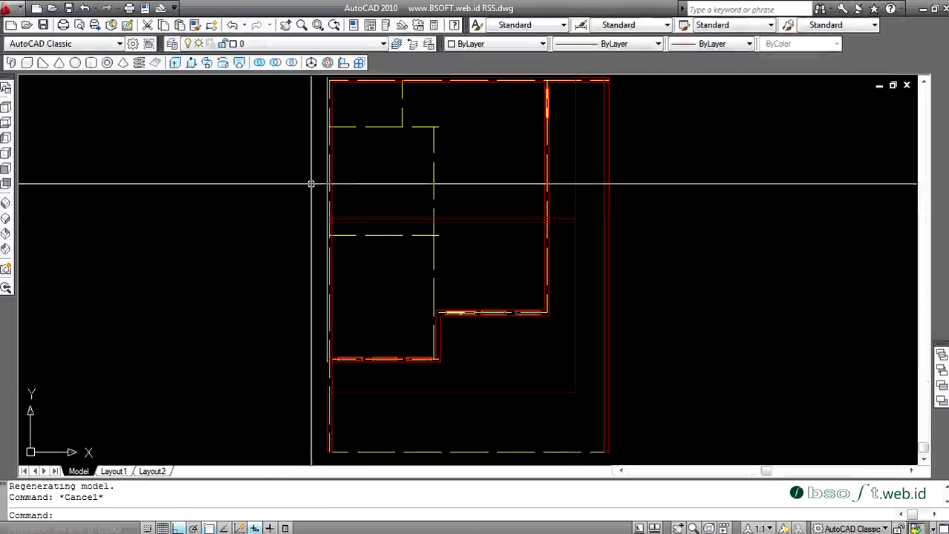
Step: Mirror the gable 3D face to the opposite side wall about the house's lengthwise centre line, keeping the source face
{"action": "type", "text": "mi"}
{"action": "key", "text": "Return"}
{"action": "scroll", "coordinate": [312, 182], "scroll_direction": "up", "scroll_amount": 5}
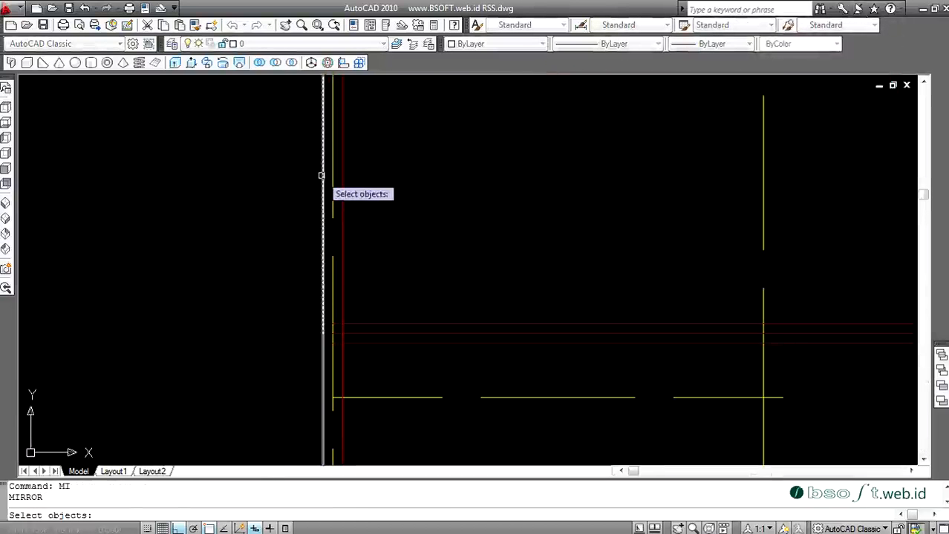
{"action": "left_click", "coordinate": [321, 176]}
{"action": "scroll", "coordinate": [381, 201], "scroll_direction": "down", "scroll_amount": 4}
{"action": "scroll", "coordinate": [432, 286], "scroll_direction": "up", "scroll_amount": 5}
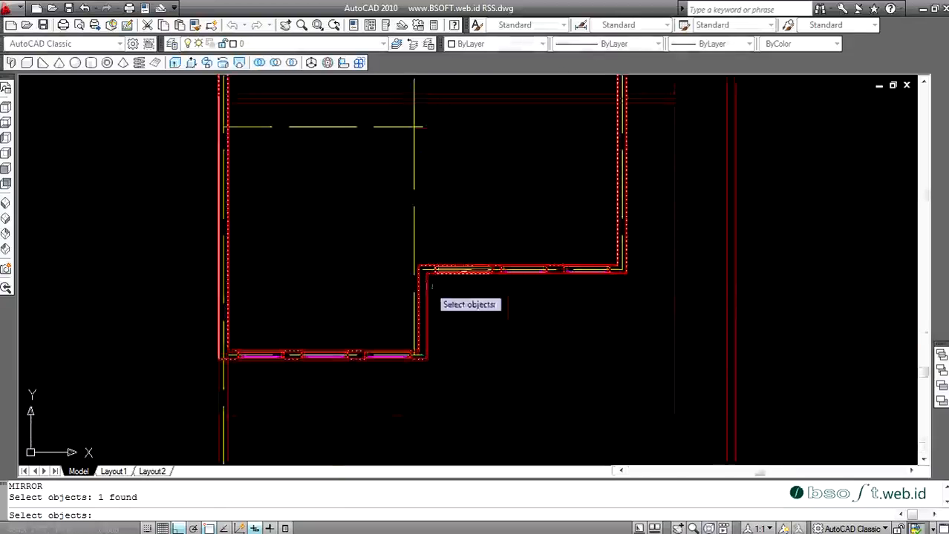
{"action": "scroll", "coordinate": [429, 280], "scroll_direction": "up", "scroll_amount": 3}
{"action": "key", "text": "Return"}
{"action": "left_click", "coordinate": [413, 261]}
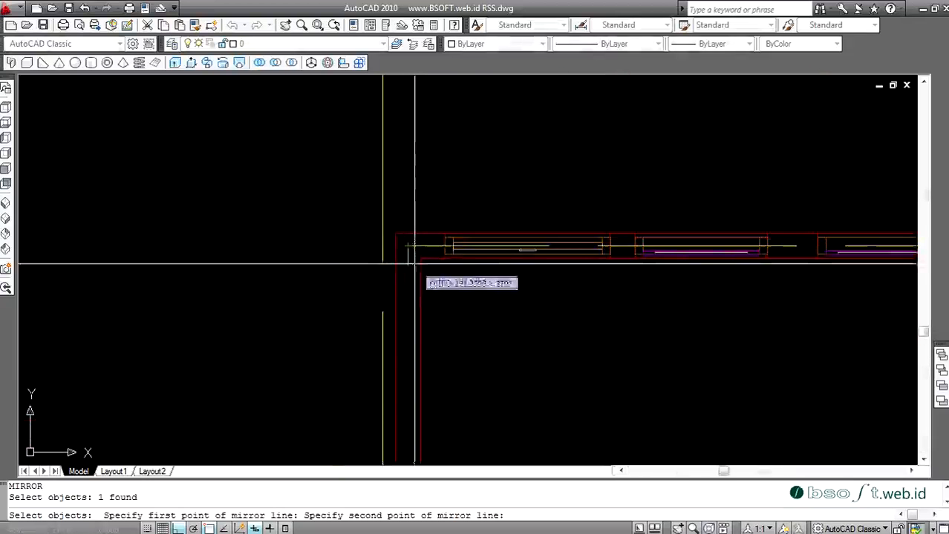
{"action": "scroll", "coordinate": [414, 263], "scroll_direction": "down", "scroll_amount": 4}
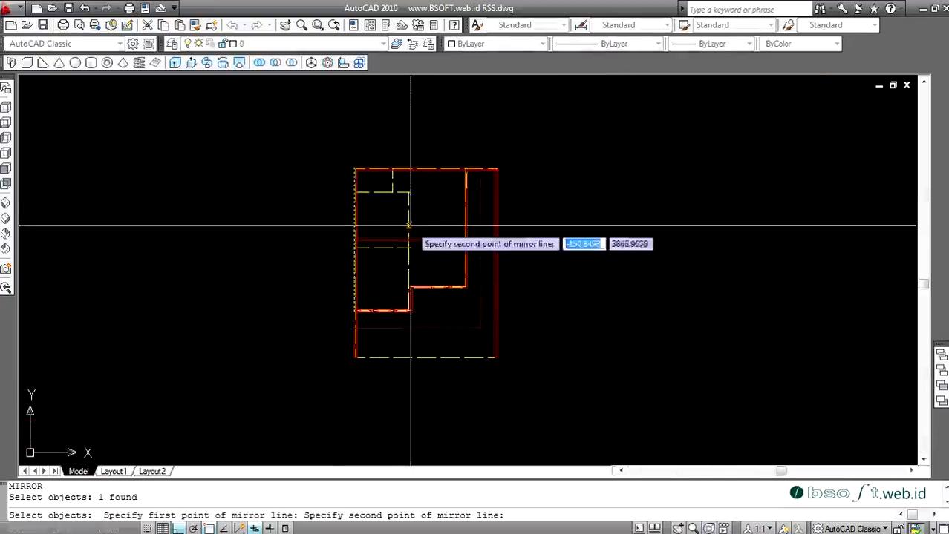
{"action": "left_click", "coordinate": [429, 119]}
{"action": "key", "text": "Return"}
{"action": "scroll", "coordinate": [467, 314], "scroll_direction": "up", "scroll_amount": 2}
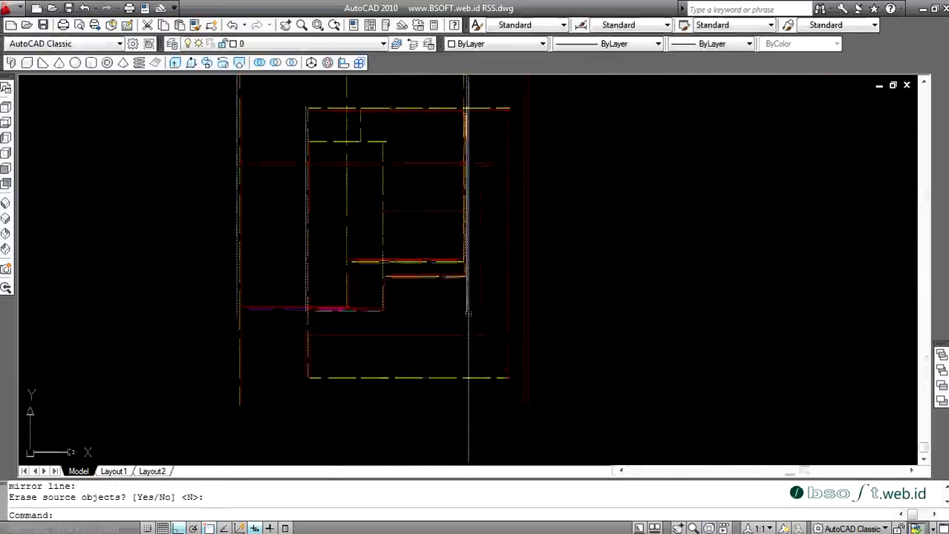
{"action": "key", "text": "Escape"}
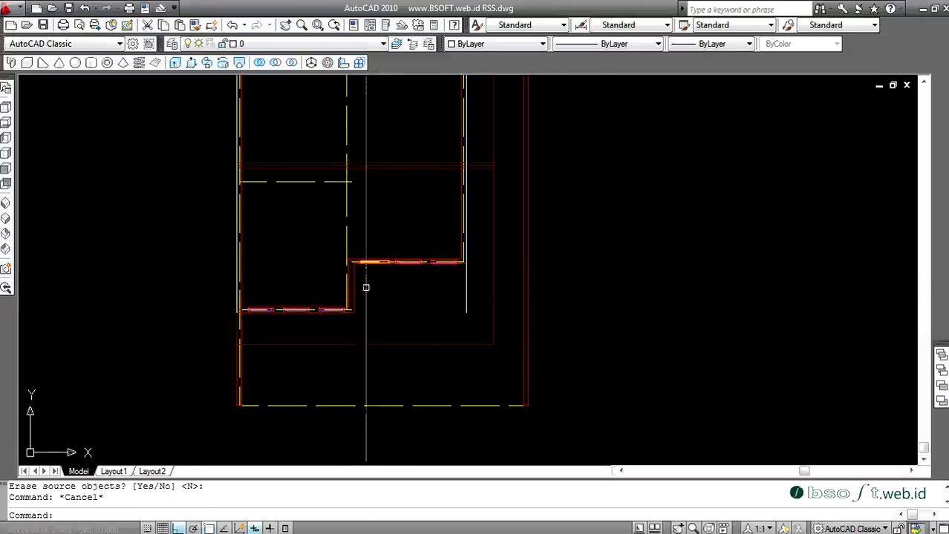
Step: Start a ceiling 3D face in the southeast isometric view, with its first edge from the side wall's front outer corner to the recess's inner corner
{"action": "scroll", "coordinate": [364, 282], "scroll_direction": "up", "scroll_amount": 2}
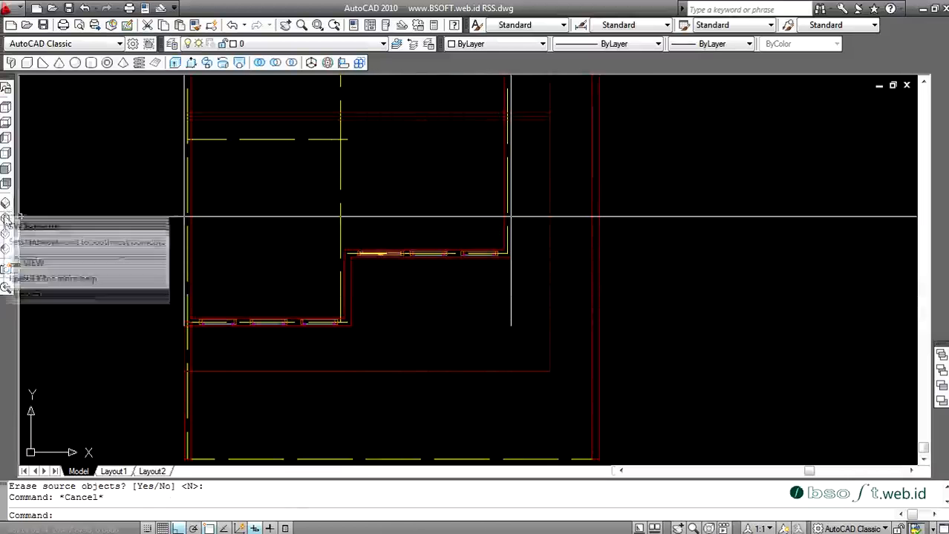
{"action": "left_click", "coordinate": [5, 205]}
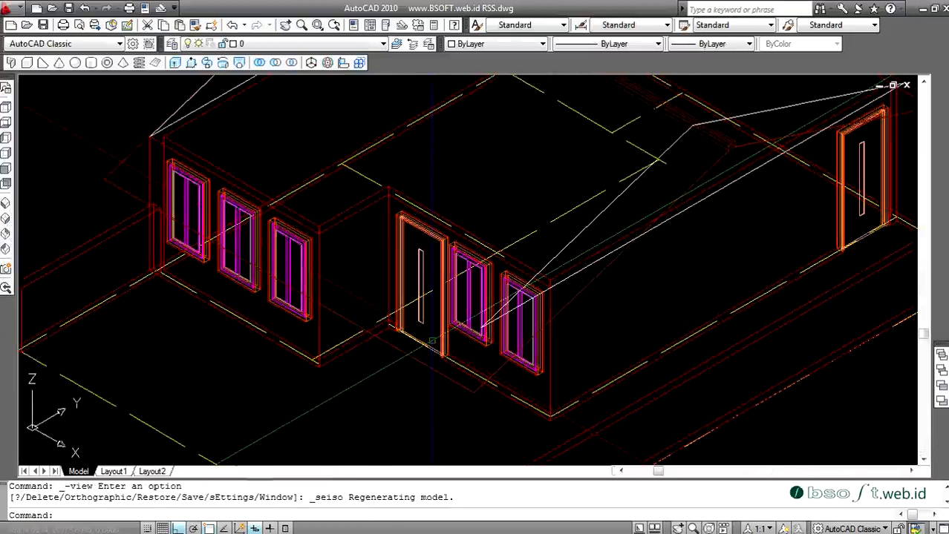
{"action": "type", "text": "3f"}
{"action": "key", "text": "Return"}
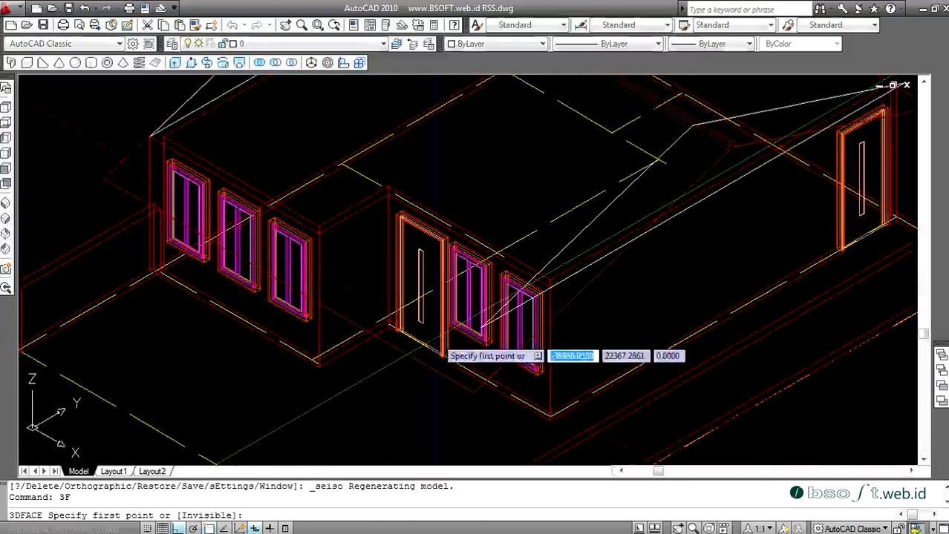
{"action": "scroll", "coordinate": [490, 312], "scroll_direction": "up", "scroll_amount": 4}
{"action": "left_click", "coordinate": [546, 256]}
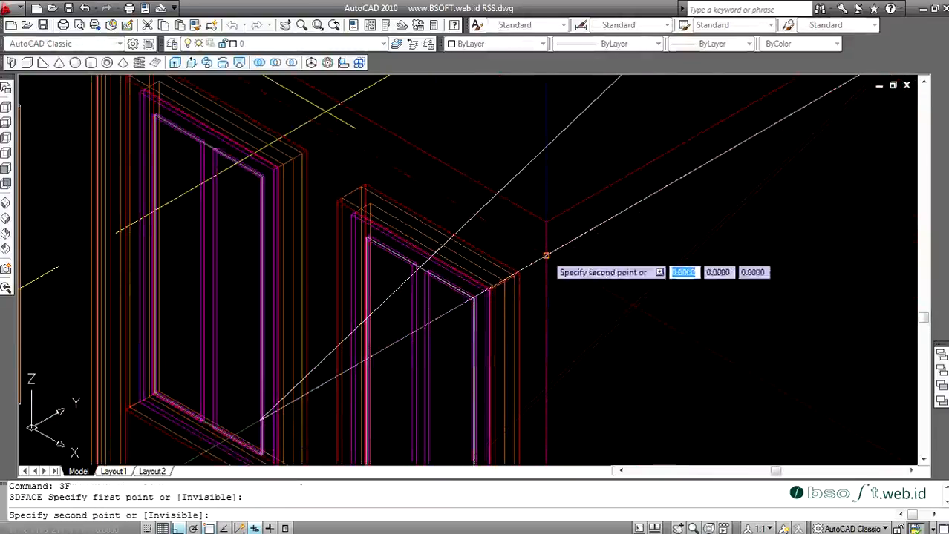
{"action": "scroll", "coordinate": [510, 293], "scroll_direction": "down", "scroll_amount": 3}
{"action": "scroll", "coordinate": [262, 134], "scroll_direction": "up", "scroll_amount": 2}
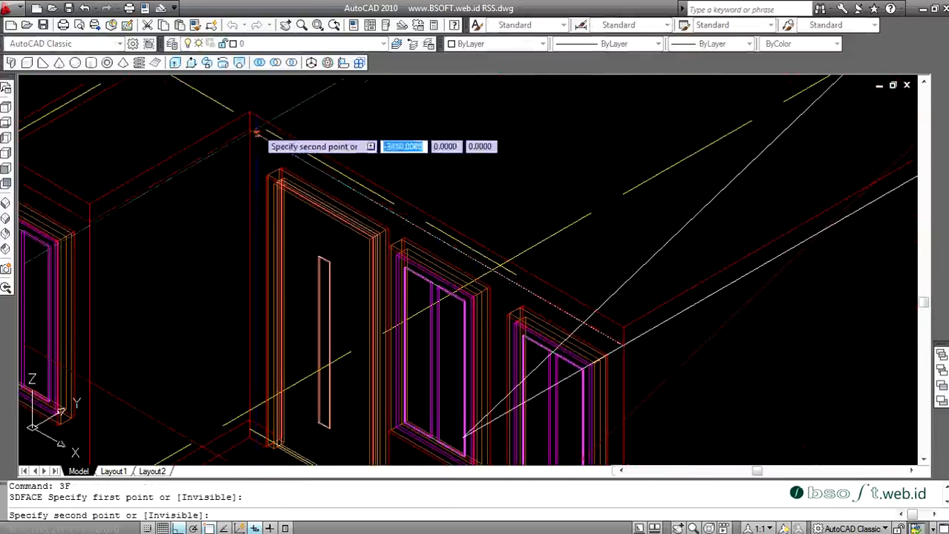
{"action": "left_click", "coordinate": [251, 132]}
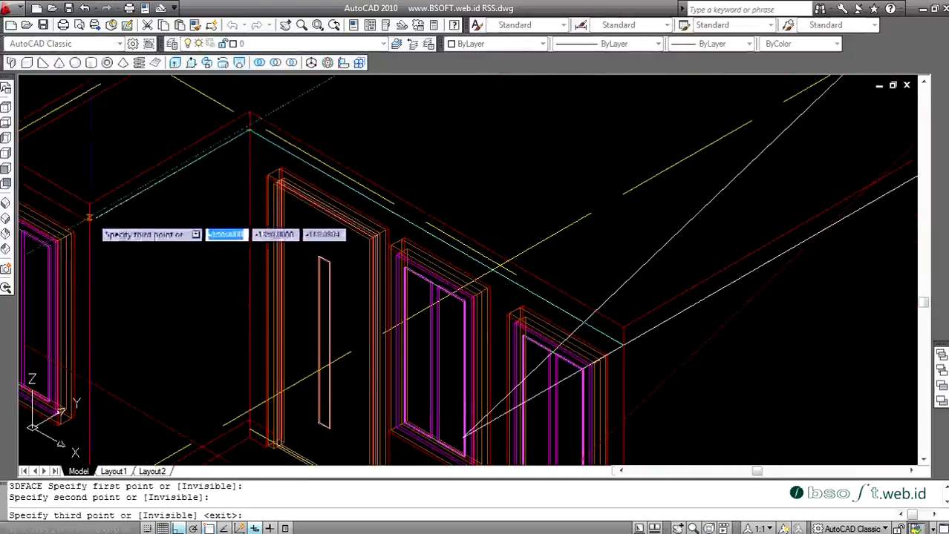
Step: Complete the four-sided ceiling 3D face through the projecting front wall's corner and the front end of the mirrored gable face
{"action": "left_click", "coordinate": [89, 221]}
{"action": "scroll", "coordinate": [321, 271], "scroll_direction": "down", "scroll_amount": 2}
{"action": "scroll", "coordinate": [392, 336], "scroll_direction": "up", "scroll_amount": 5}
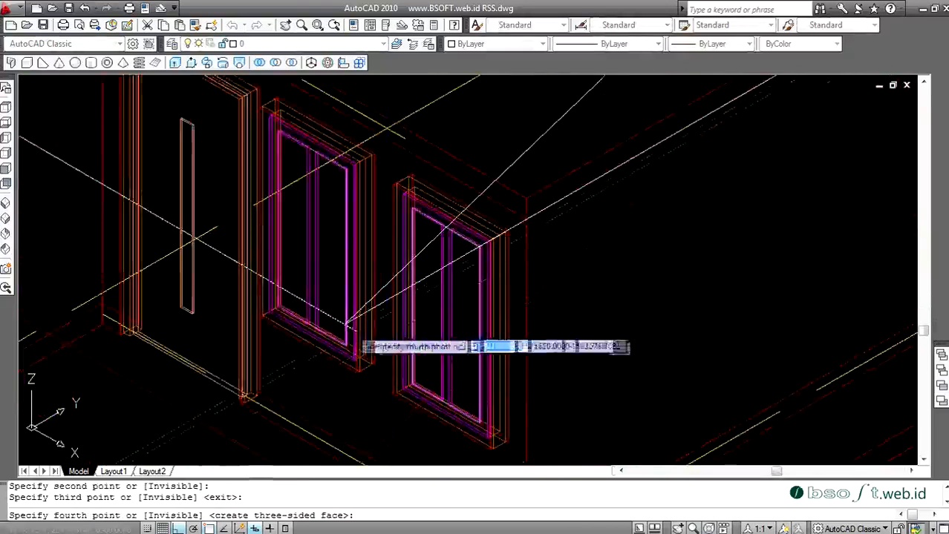
{"action": "scroll", "coordinate": [338, 322], "scroll_direction": "up", "scroll_amount": 3}
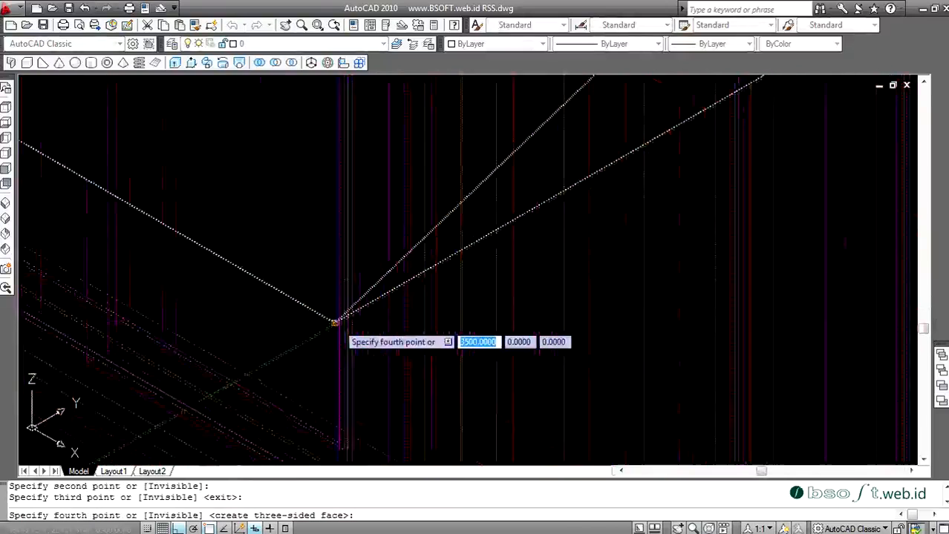
{"action": "left_click", "coordinate": [309, 325]}
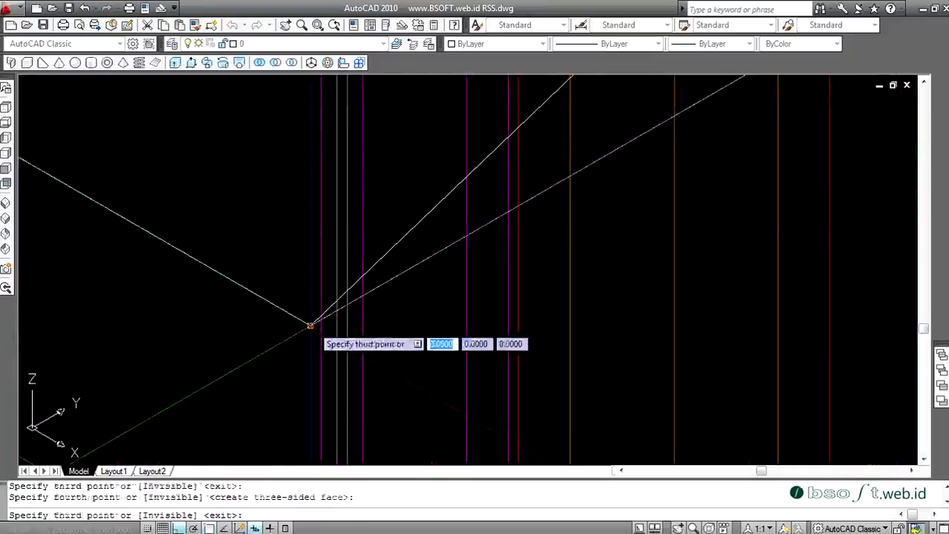
{"action": "key", "text": "Return"}
{"action": "scroll", "coordinate": [348, 325], "scroll_direction": "down", "scroll_amount": 10}
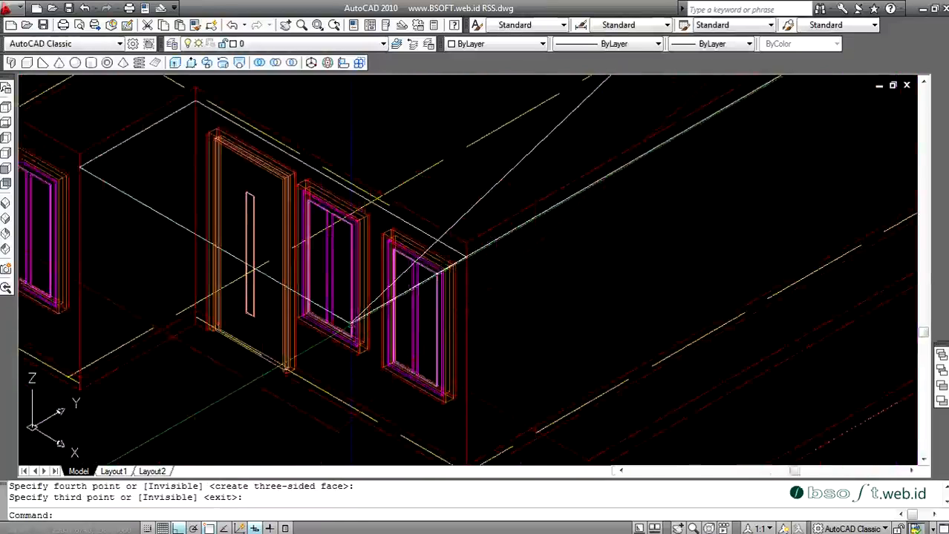
{"action": "scroll", "coordinate": [306, 202], "scroll_direction": "down", "scroll_amount": 2}
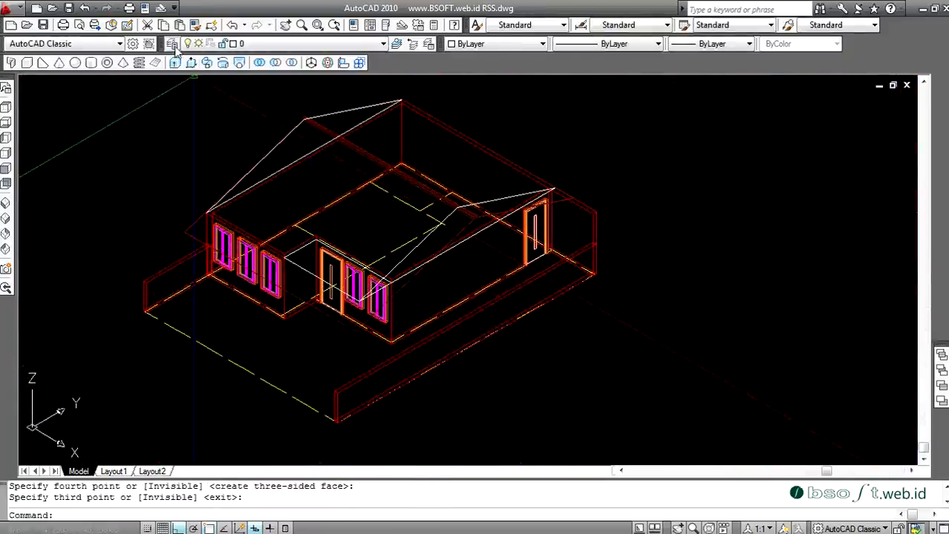
Step: Create a layer named PLAFON and give it a purple colour
{"action": "left_click", "coordinate": [172, 44]}
{"action": "left_click", "coordinate": [346, 155]}
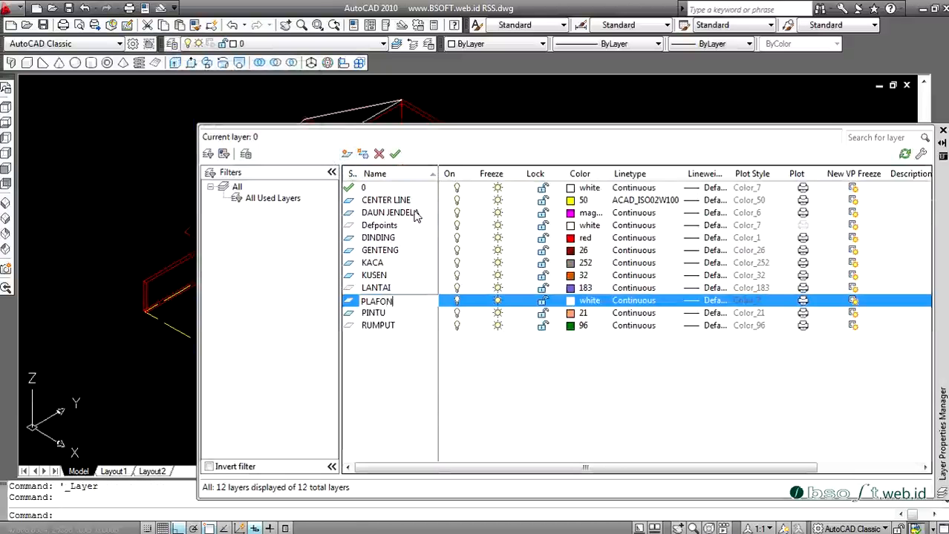
{"action": "left_click", "coordinate": [570, 301]}
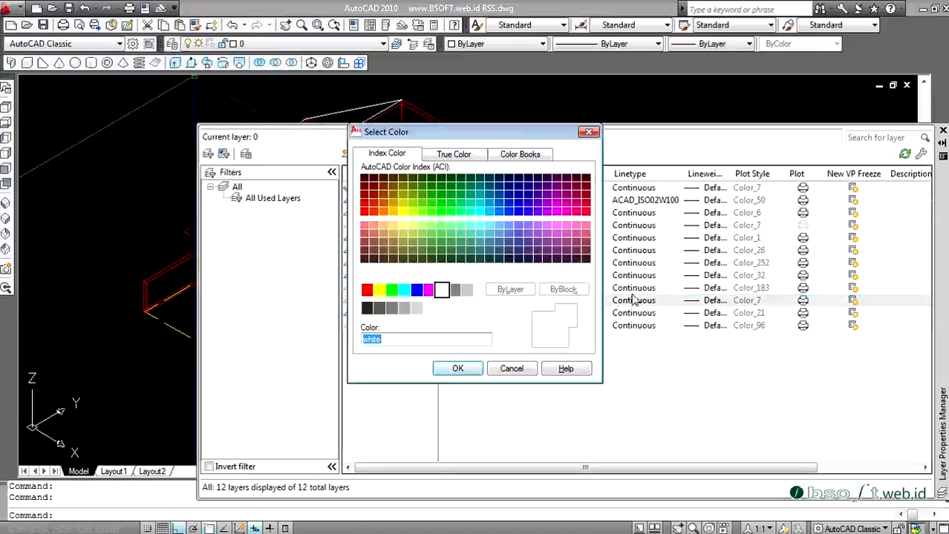
{"action": "left_click", "coordinate": [475, 369]}
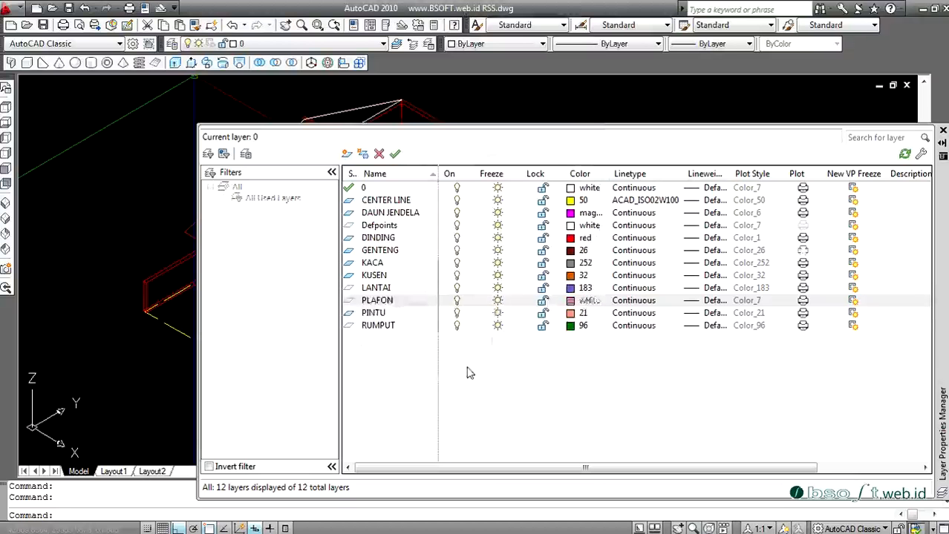
{"action": "left_click", "coordinate": [942, 131]}
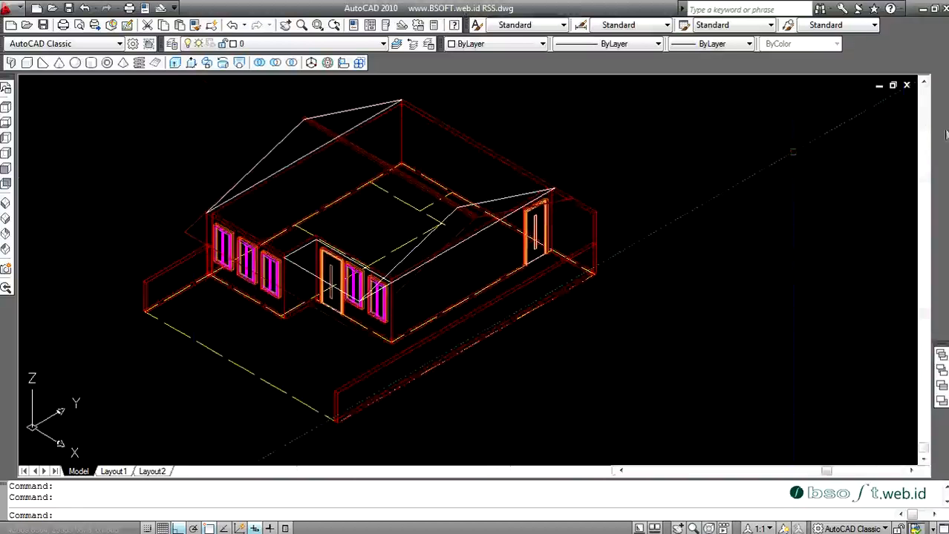
{"action": "scroll", "coordinate": [415, 239], "scroll_direction": "up", "scroll_amount": 5}
{"action": "left_click", "coordinate": [415, 239]}
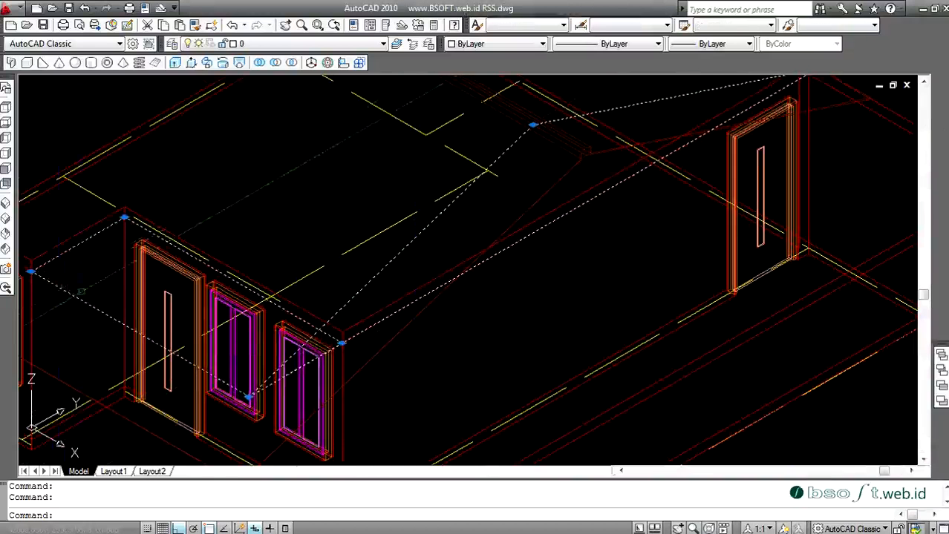
{"action": "scroll", "coordinate": [178, 326], "scroll_direction": "down", "scroll_amount": 5}
{"action": "scroll", "coordinate": [180, 163], "scroll_direction": "up", "scroll_amount": 6}
{"action": "double_click", "coordinate": [169, 177]}
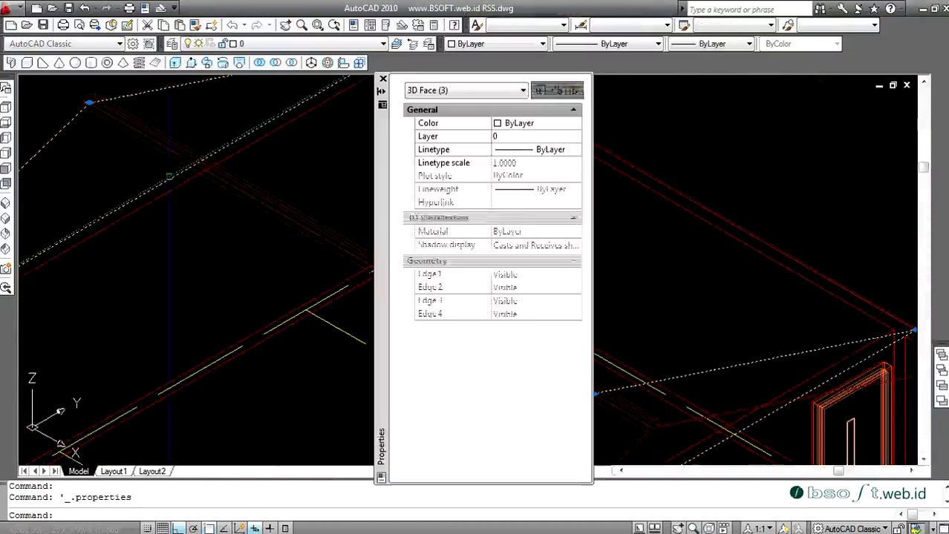
{"action": "left_click", "coordinate": [383, 79]}
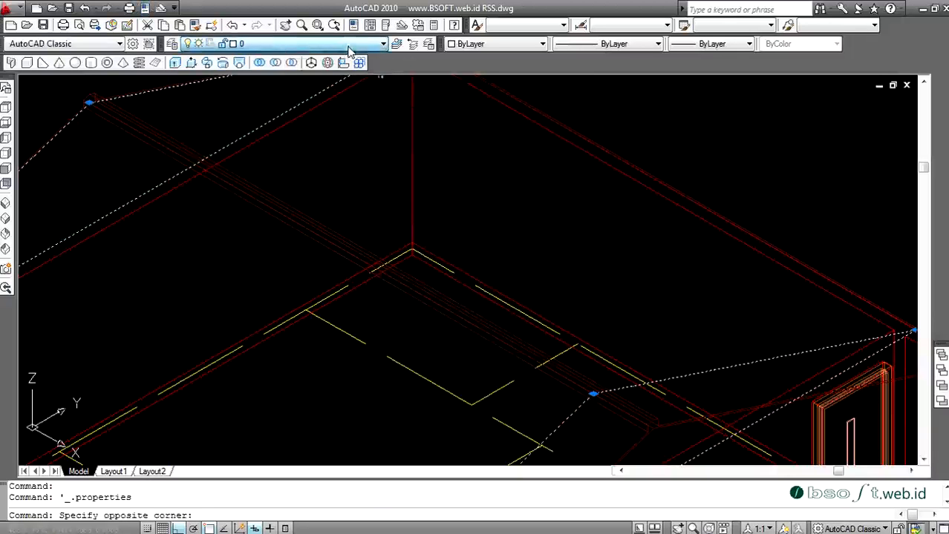
{"action": "left_click", "coordinate": [349, 51]}
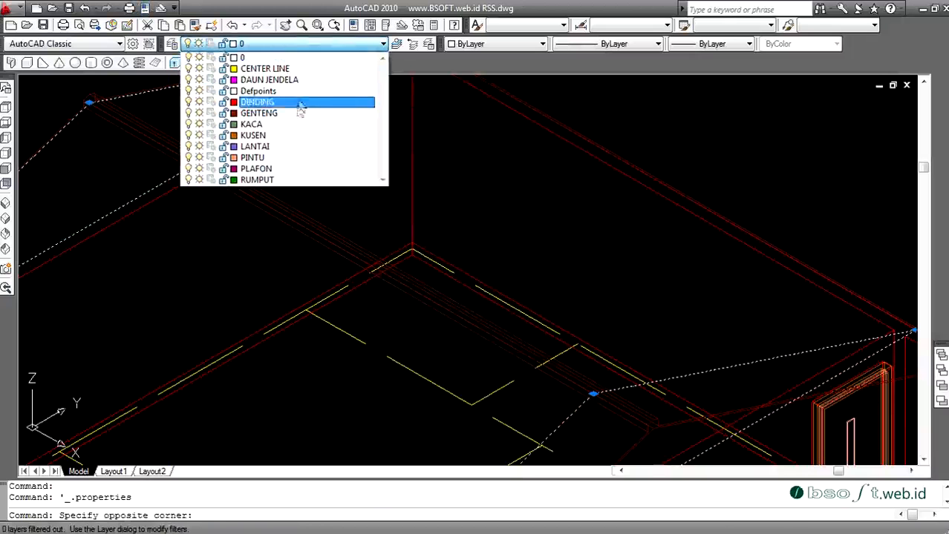
{"action": "left_click", "coordinate": [284, 170]}
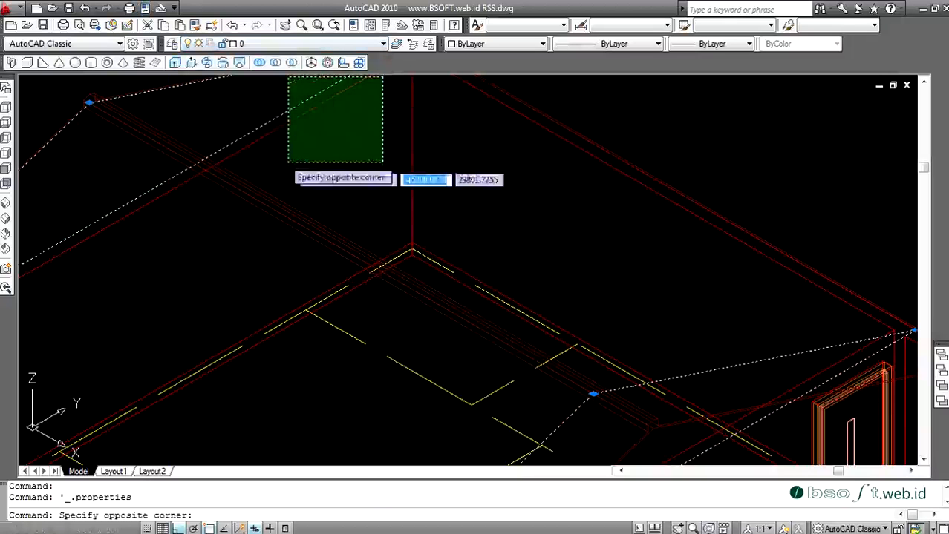
{"action": "left_click", "coordinate": [327, 85]}
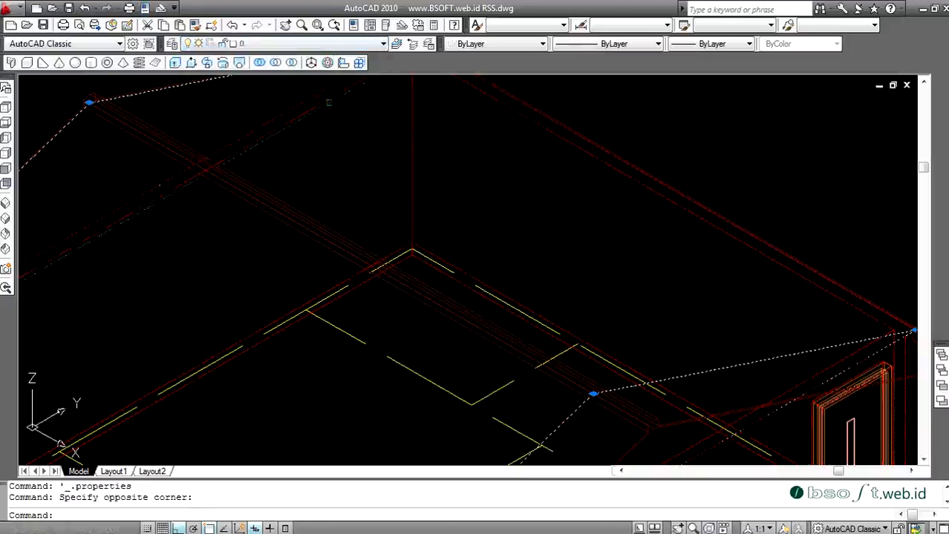
{"action": "scroll", "coordinate": [343, 133], "scroll_direction": "down", "scroll_amount": 5}
{"action": "key", "text": "Escape"}
Step: Assign the two gable 3D faces and the front ceiling 3D face to the PLAFON layer
{"action": "scroll", "coordinate": [343, 134], "scroll_direction": "up", "scroll_amount": 8}
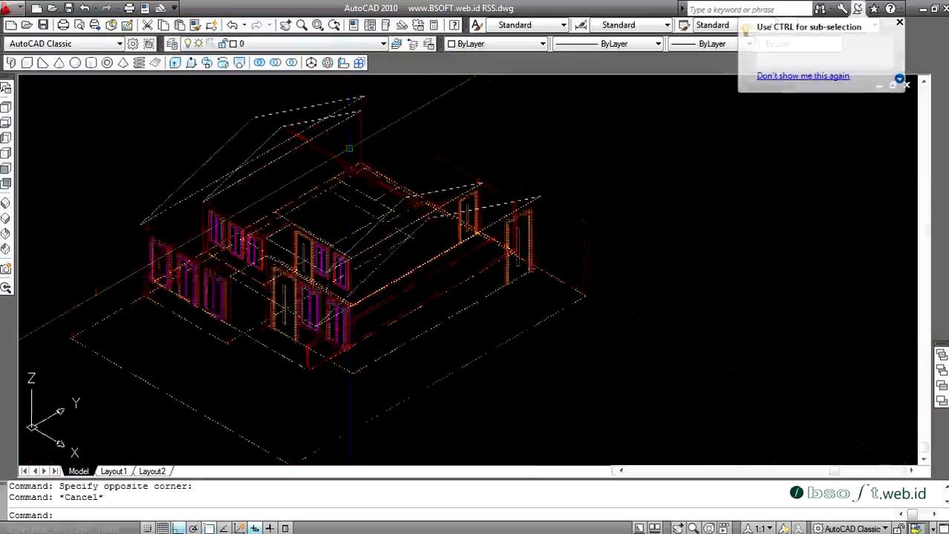
{"action": "scroll", "coordinate": [201, 119], "scroll_direction": "up", "scroll_amount": 8}
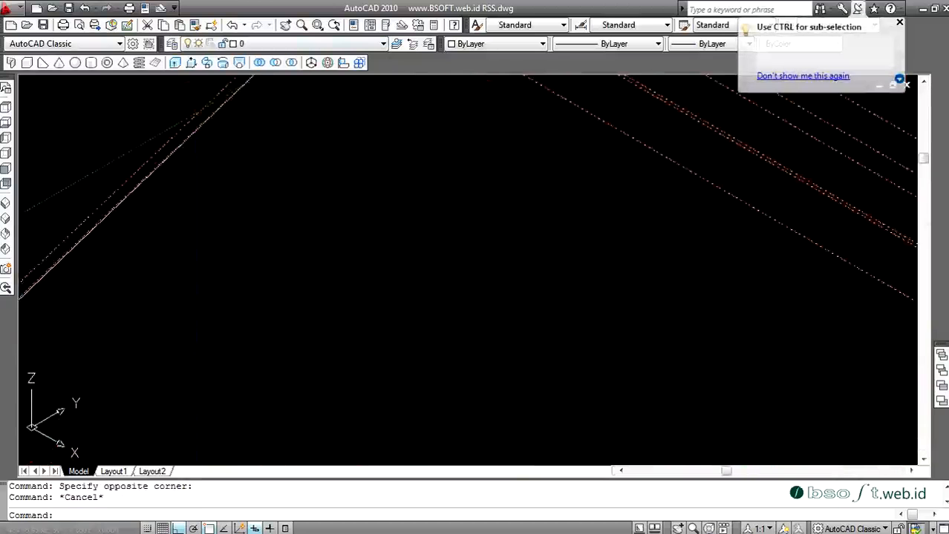
{"action": "scroll", "coordinate": [230, 130], "scroll_direction": "down", "scroll_amount": 7}
{"action": "left_click", "coordinate": [232, 120]}
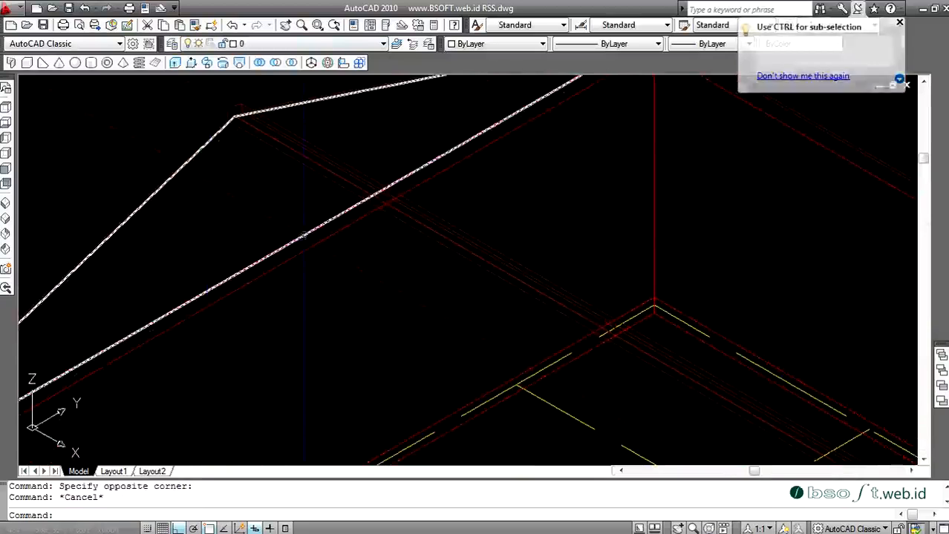
{"action": "scroll", "coordinate": [303, 184], "scroll_direction": "down", "scroll_amount": 5}
{"action": "scroll", "coordinate": [401, 302], "scroll_direction": "up", "scroll_amount": 3}
{"action": "left_click", "coordinate": [401, 303]}
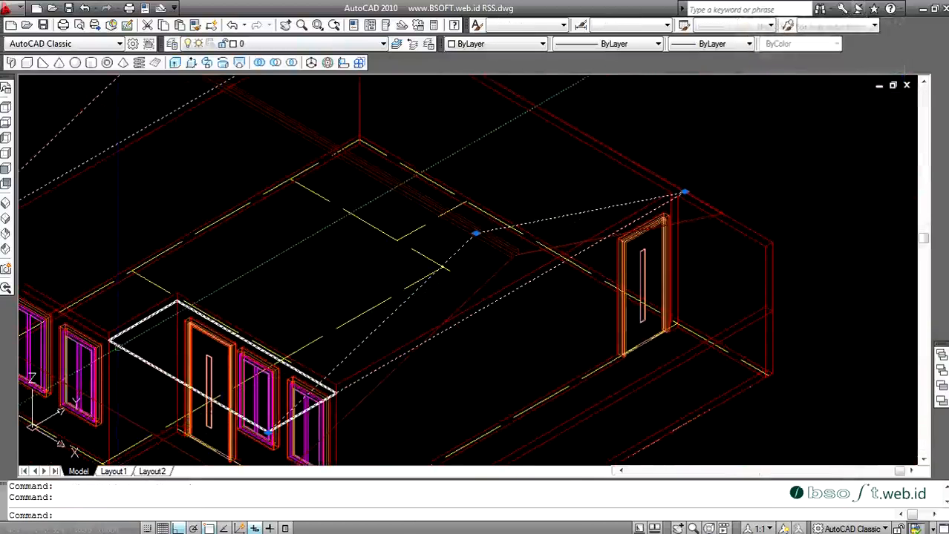
{"action": "left_click", "coordinate": [213, 400]}
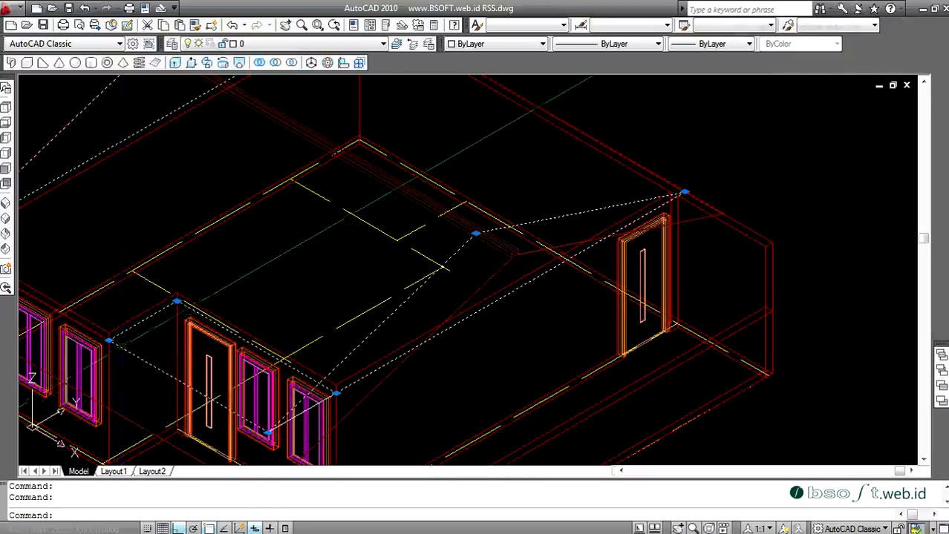
{"action": "left_click", "coordinate": [320, 44]}
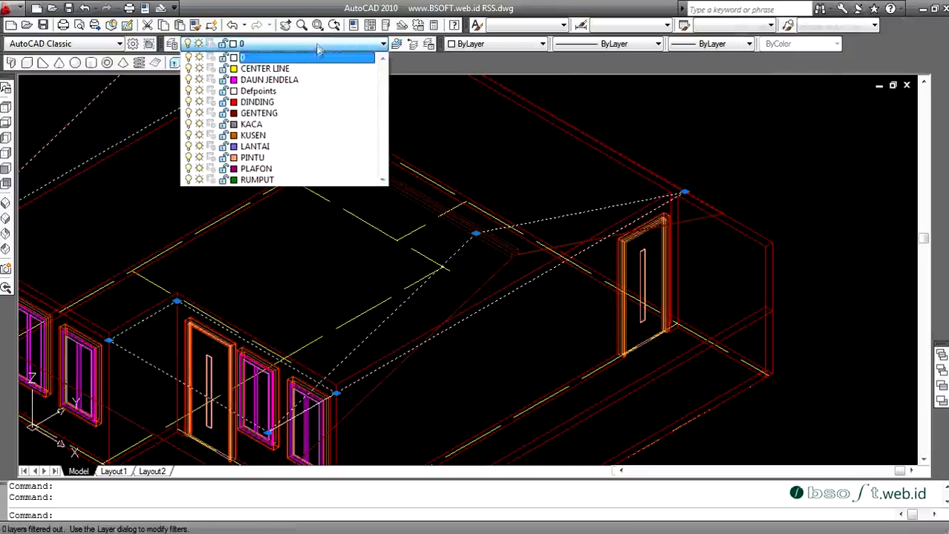
{"action": "left_click", "coordinate": [291, 169]}
{"action": "key", "text": "Escape"}
{"action": "scroll", "coordinate": [446, 222], "scroll_direction": "down", "scroll_amount": 5}
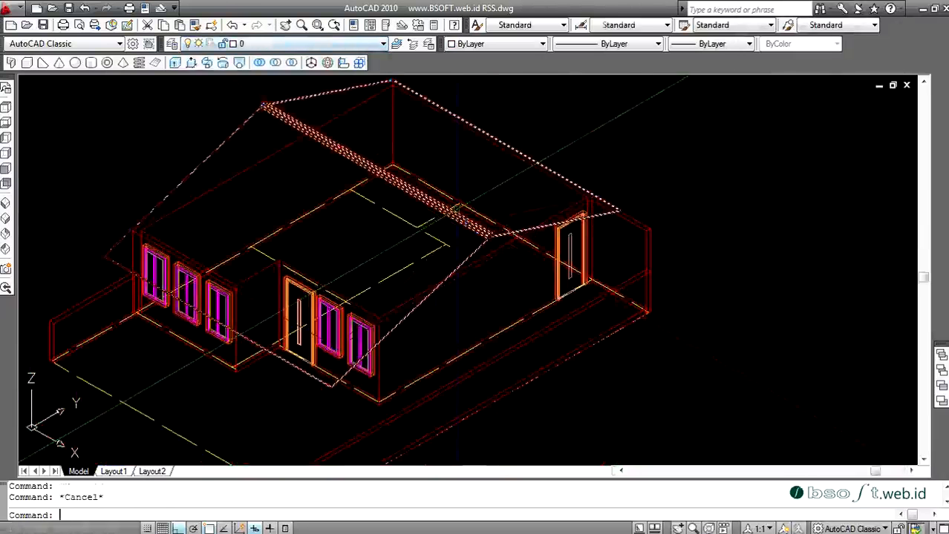
{"action": "key", "text": "Escape"}
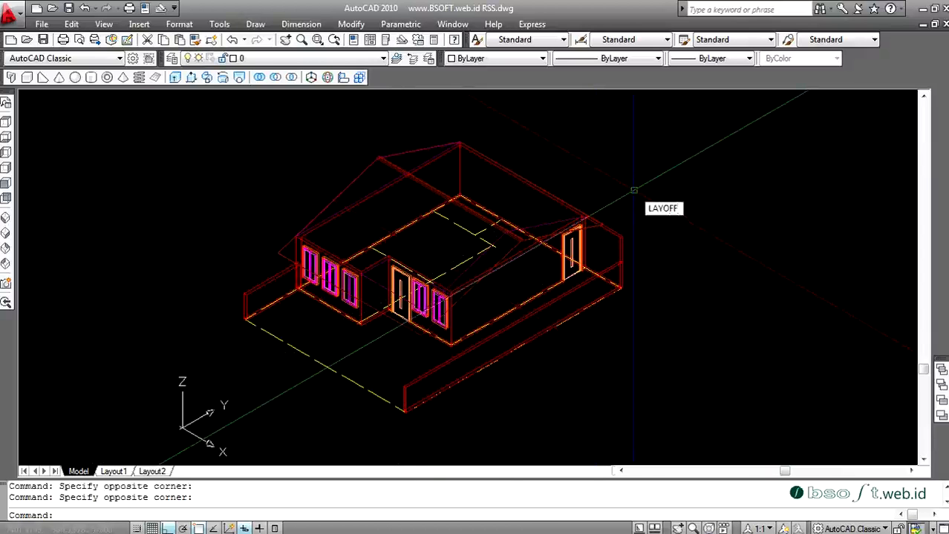
Step: Turn off the GENTENG, PLAFON and CENTER LINE layers by picking objects on them with LAYOFF
{"action": "key", "text": "Return"}
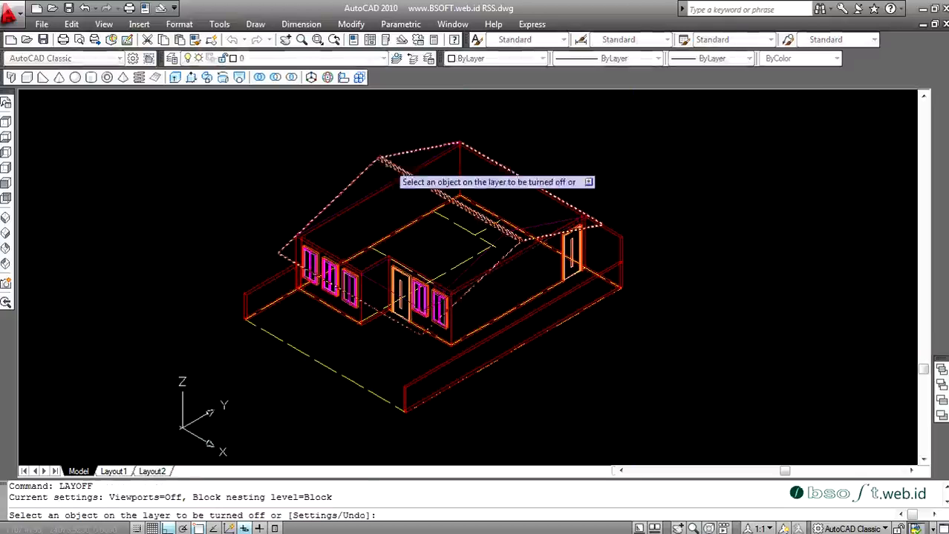
{"action": "left_click", "coordinate": [389, 160]}
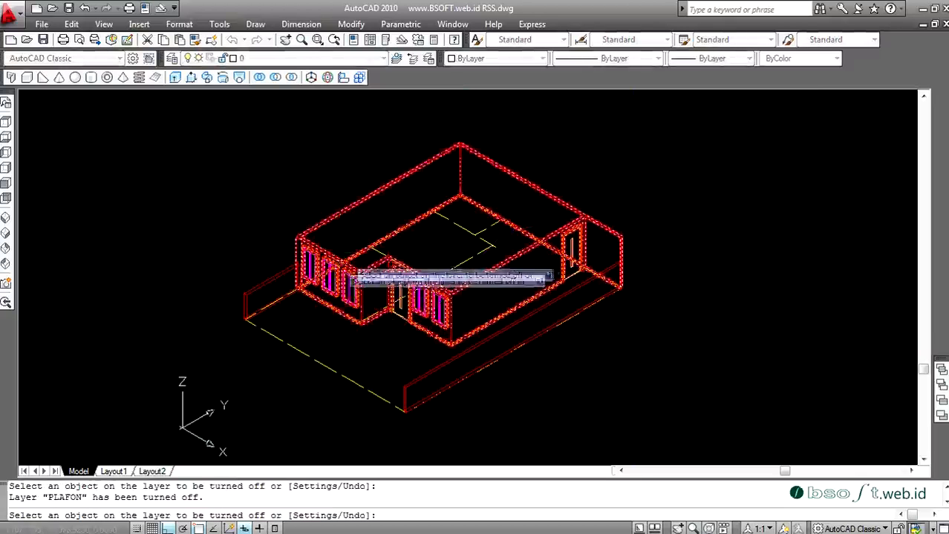
{"action": "left_click", "coordinate": [293, 354]}
Step: Turn off the PINTU, KUSEN, DAUN JENDELA and KACA layers by picking front door and window parts, leaving only the walls
{"action": "scroll", "coordinate": [397, 303], "scroll_direction": "up", "scroll_amount": 4}
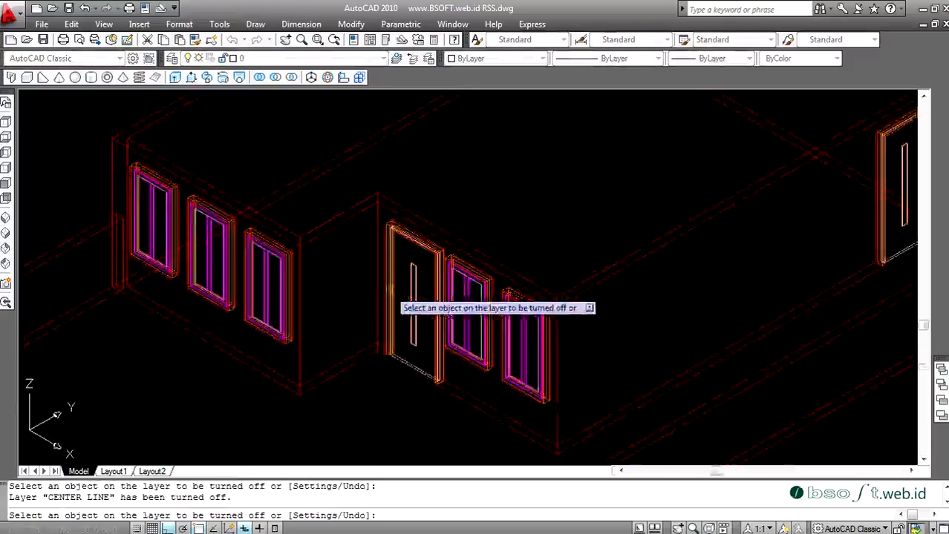
{"action": "scroll", "coordinate": [401, 297], "scroll_direction": "up", "scroll_amount": 2}
{"action": "left_click", "coordinate": [412, 259]}
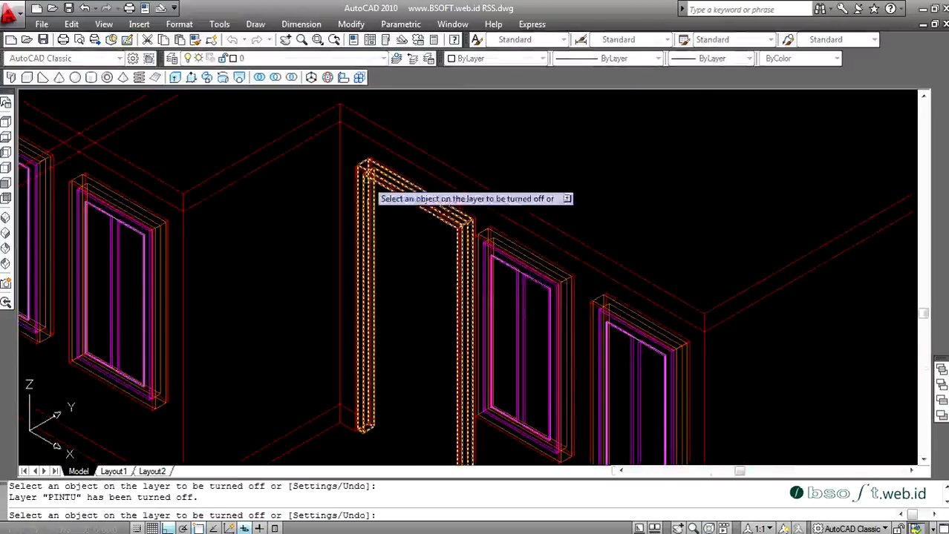
{"action": "scroll", "coordinate": [368, 184], "scroll_direction": "up", "scroll_amount": 3}
{"action": "left_click", "coordinate": [358, 185]}
{"action": "scroll", "coordinate": [360, 194], "scroll_direction": "down", "scroll_amount": 4}
{"action": "scroll", "coordinate": [491, 295], "scroll_direction": "up", "scroll_amount": 3}
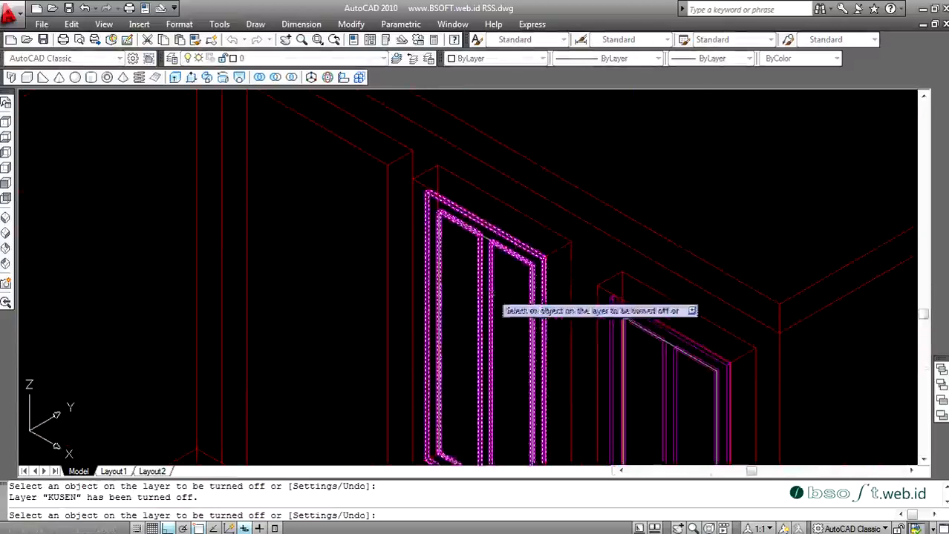
{"action": "left_click", "coordinate": [492, 294]}
{"action": "left_click", "coordinate": [469, 233]}
{"action": "scroll", "coordinate": [477, 239], "scroll_direction": "down", "scroll_amount": 5}
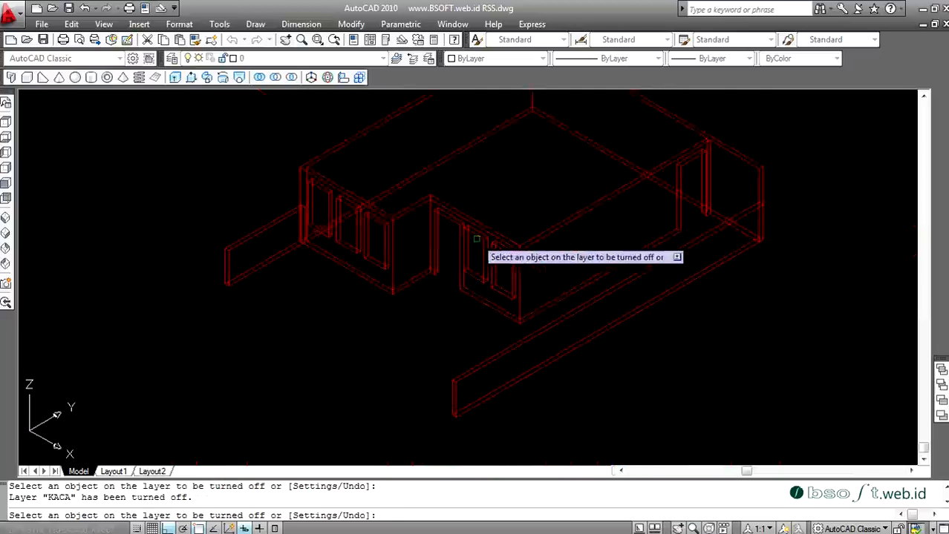
{"action": "key", "text": "Return"}
Step: Union the house walls and side boundary walls into one solid, and switch to the top view
{"action": "scroll", "coordinate": [664, 208], "scroll_direction": "down", "scroll_amount": 4}
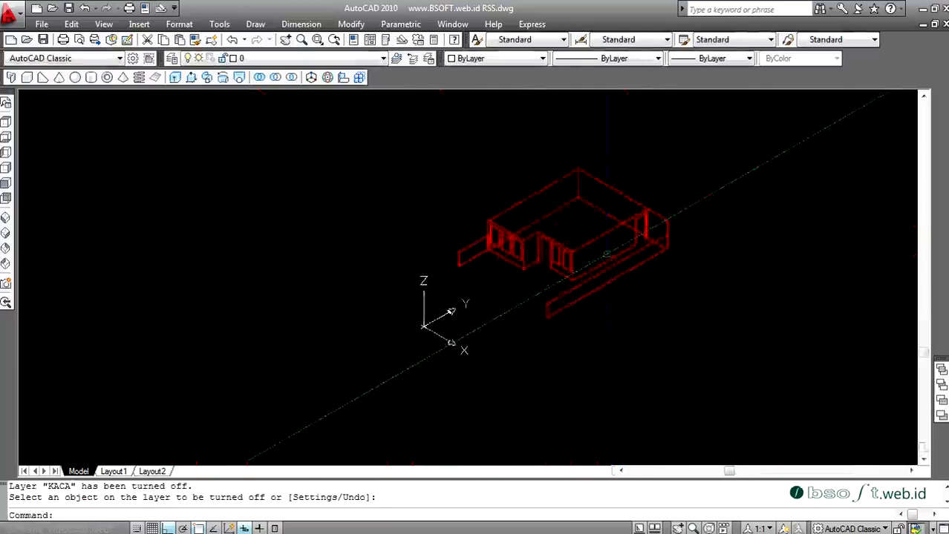
{"action": "scroll", "coordinate": [665, 214], "scroll_direction": "up", "scroll_amount": 3}
{"action": "scroll", "coordinate": [664, 216], "scroll_direction": "up", "scroll_amount": 2}
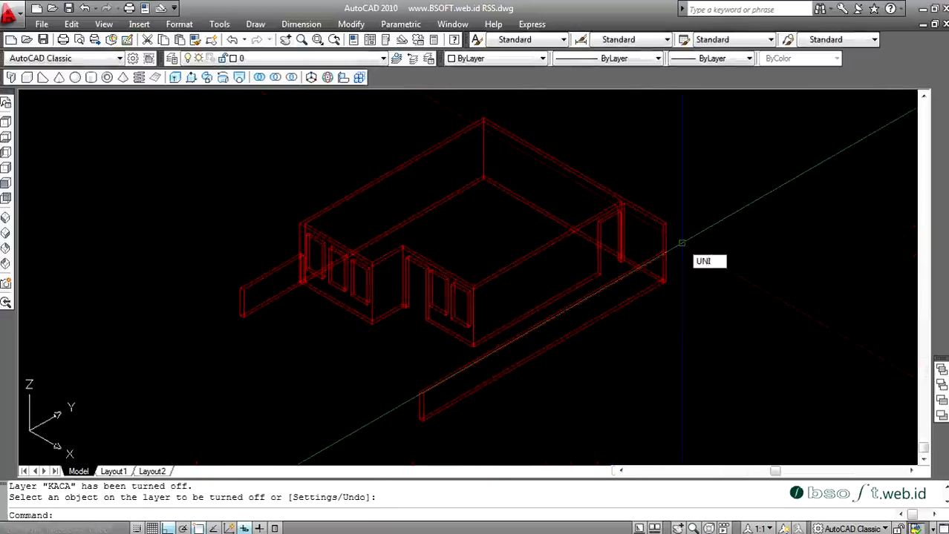
{"action": "key", "text": "Return"}
{"action": "scroll", "coordinate": [682, 243], "scroll_direction": "down", "scroll_amount": 3}
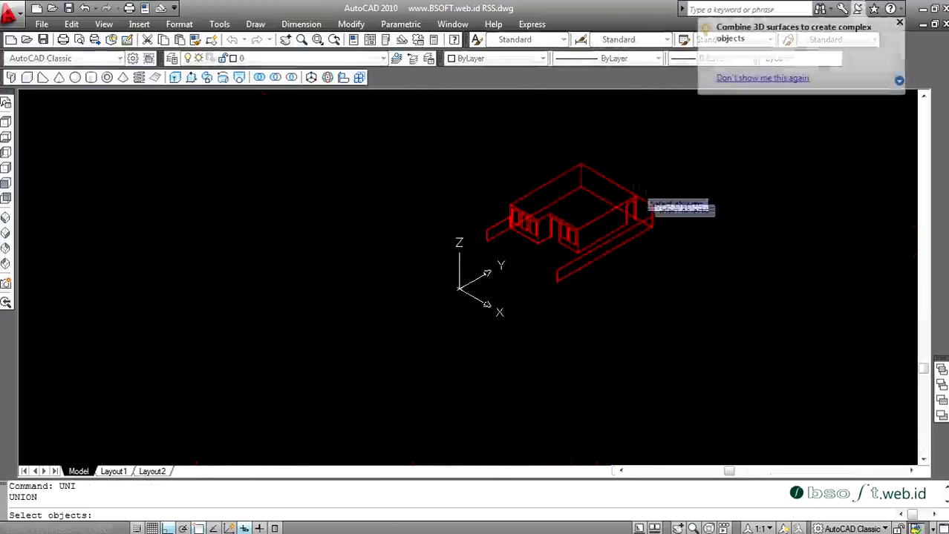
{"action": "left_click", "coordinate": [705, 136]}
{"action": "left_click", "coordinate": [449, 308]}
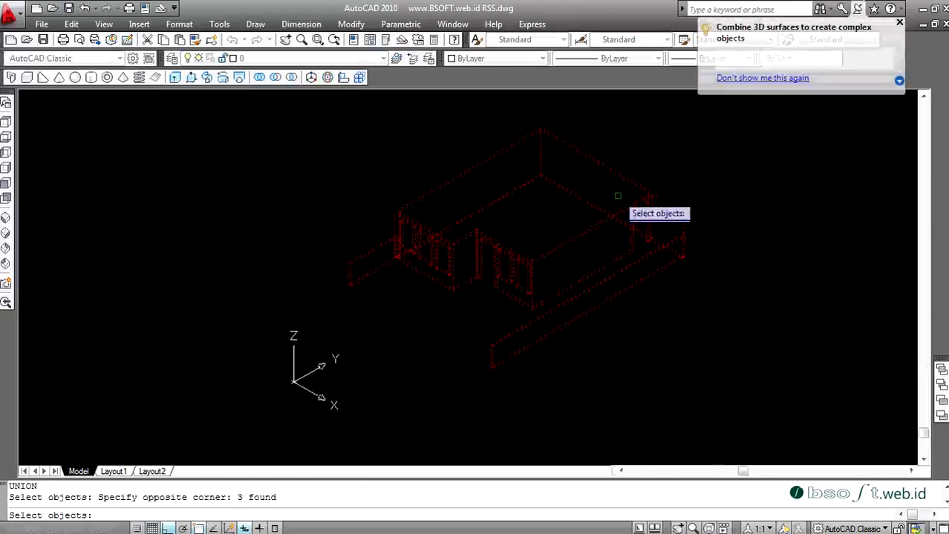
{"action": "key", "text": "Return"}
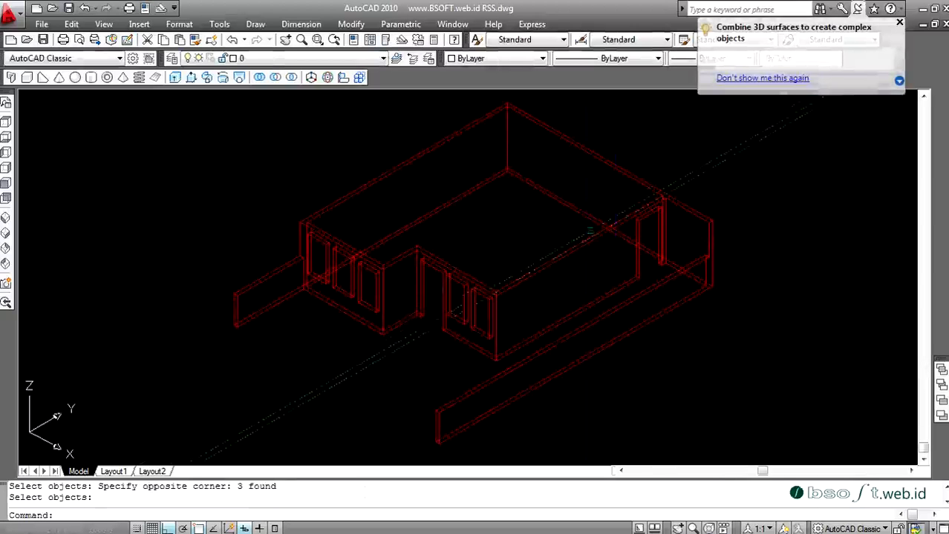
{"action": "left_click", "coordinate": [584, 243]}
{"action": "key", "text": "Escape"}
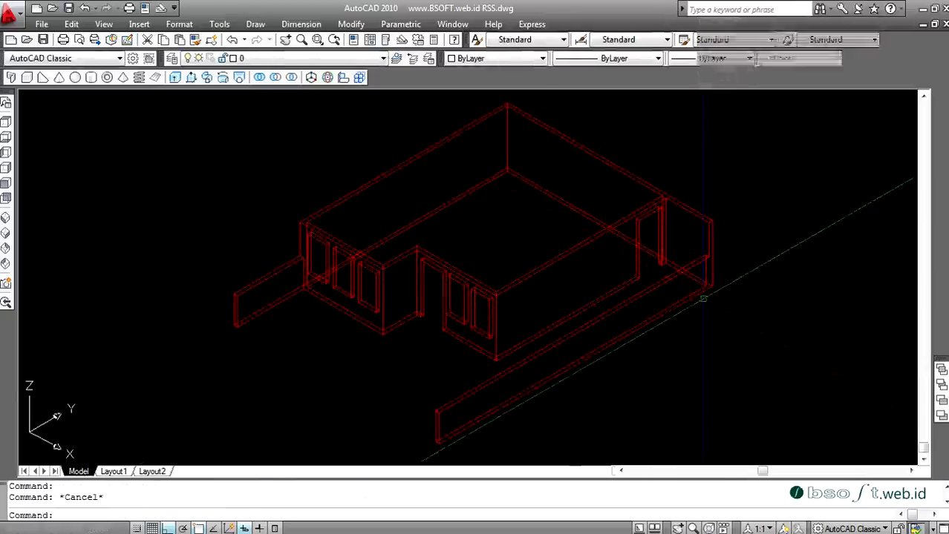
{"action": "left_click", "coordinate": [5, 123]}
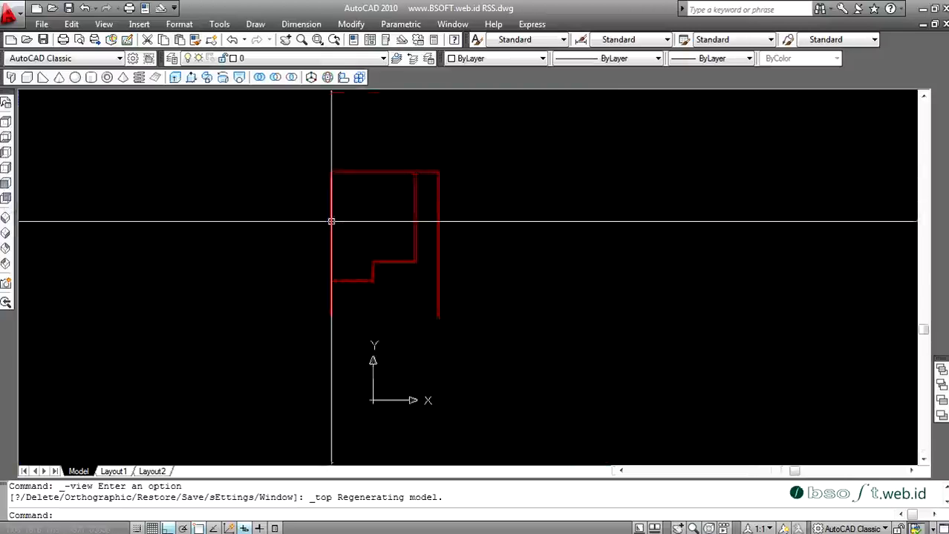
{"action": "key", "text": "Return"}
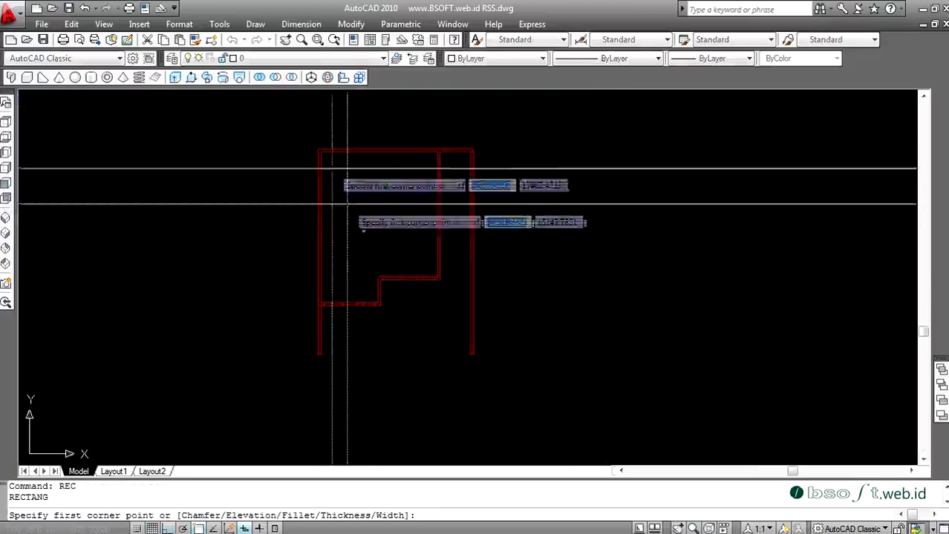
{"action": "scroll", "coordinate": [341, 171], "scroll_direction": "up", "scroll_amount": 3}
{"action": "scroll", "coordinate": [332, 189], "scroll_direction": "down", "scroll_amount": 2}
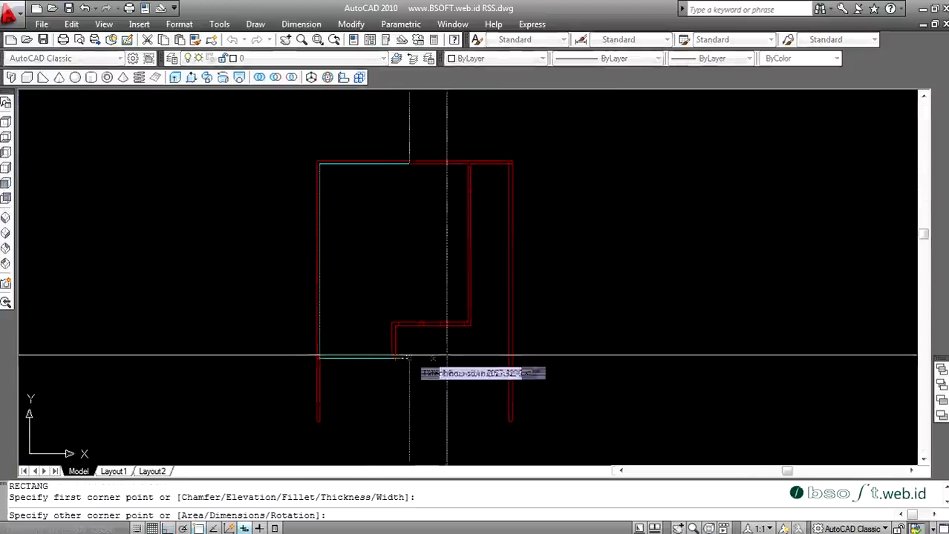
{"action": "key", "text": "Escape"}
Step: Draw a floor rectangle from the rear inner corner at the right boundary wall to the left wall's inner face at the front wall's outer line
{"action": "key", "text": "Return"}
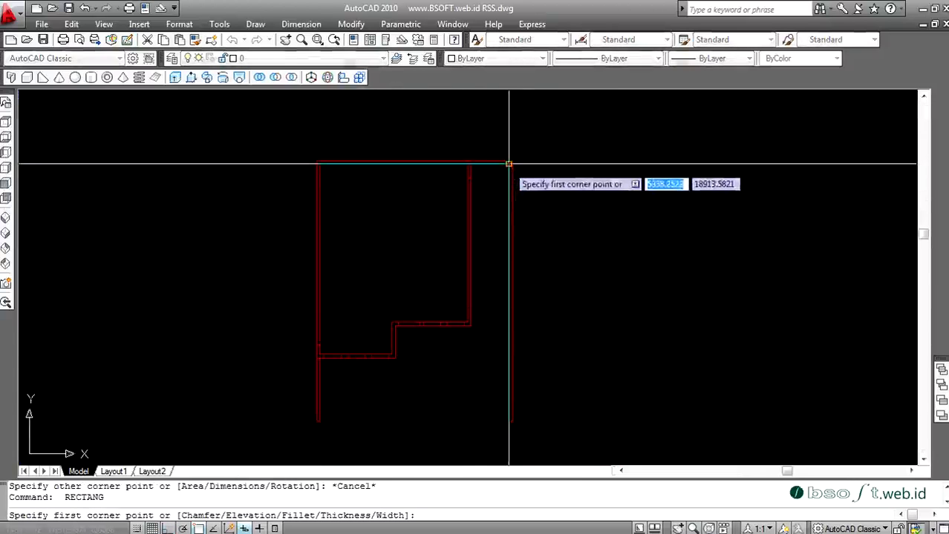
{"action": "left_click", "coordinate": [508, 165]}
{"action": "scroll", "coordinate": [333, 356], "scroll_direction": "up", "scroll_amount": 2}
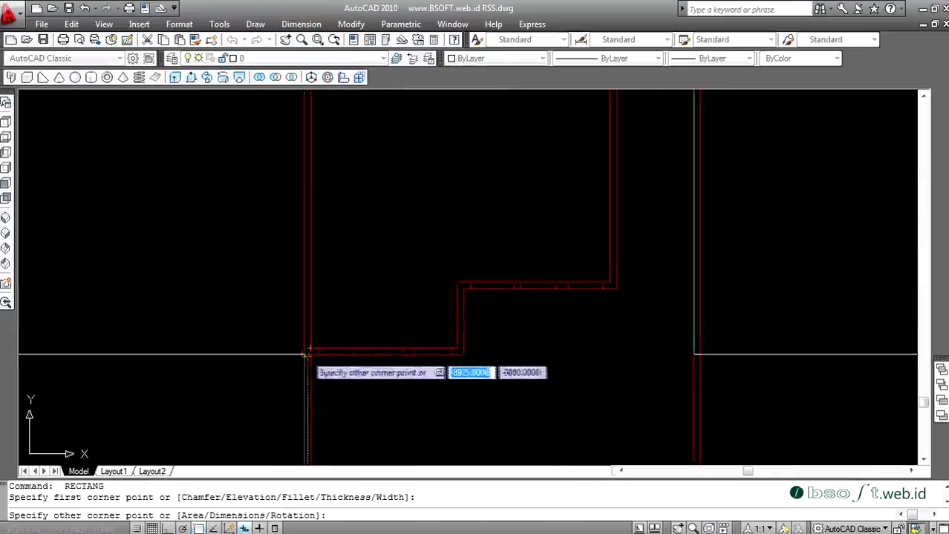
{"action": "left_click", "coordinate": [310, 354]}
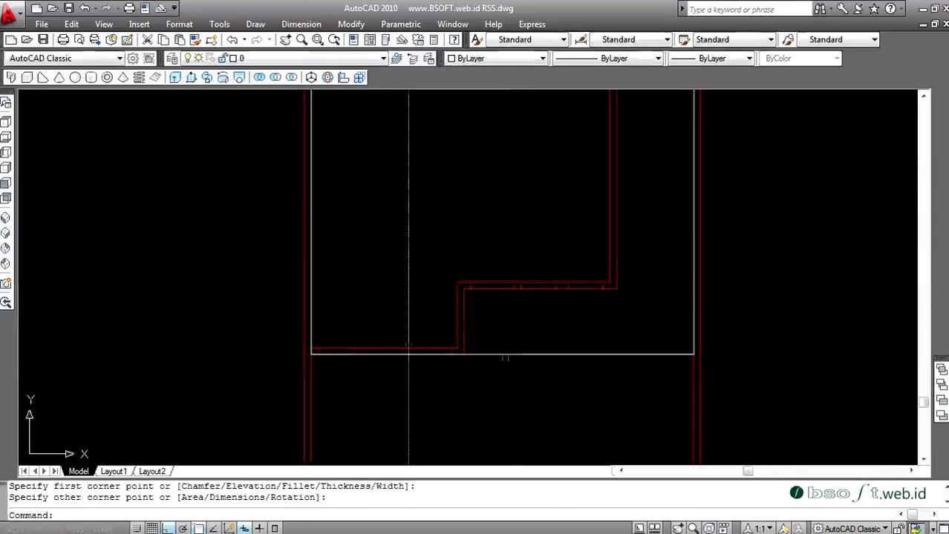
{"action": "key", "text": "Escape"}
{"action": "key", "text": "Escape"}
{"action": "scroll", "coordinate": [310, 312], "scroll_direction": "down", "scroll_amount": 3}
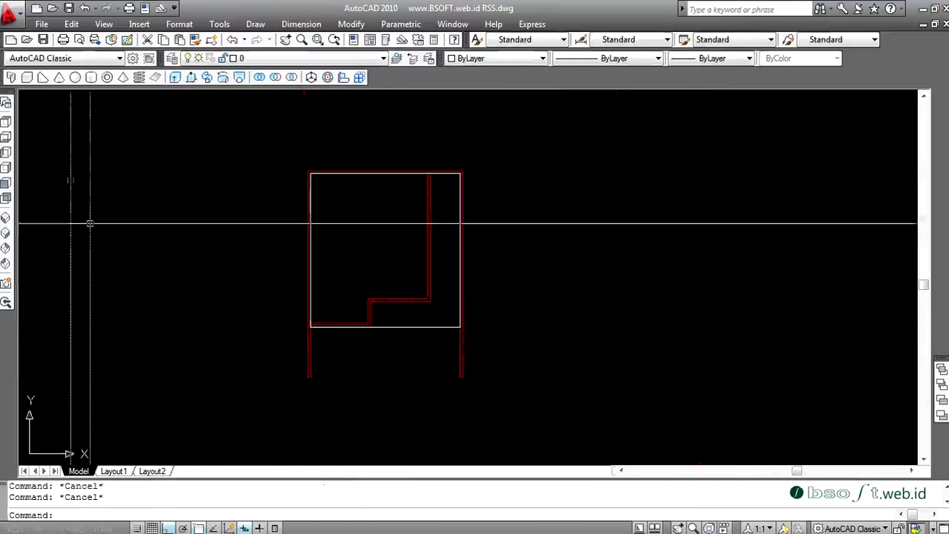
Step: Create a planar surface over the front yard, from the rectangle's front left corner to the right boundary wall's front inner end
{"action": "left_click", "coordinate": [155, 78]}
{"action": "scroll", "coordinate": [330, 356], "scroll_direction": "up", "scroll_amount": 3}
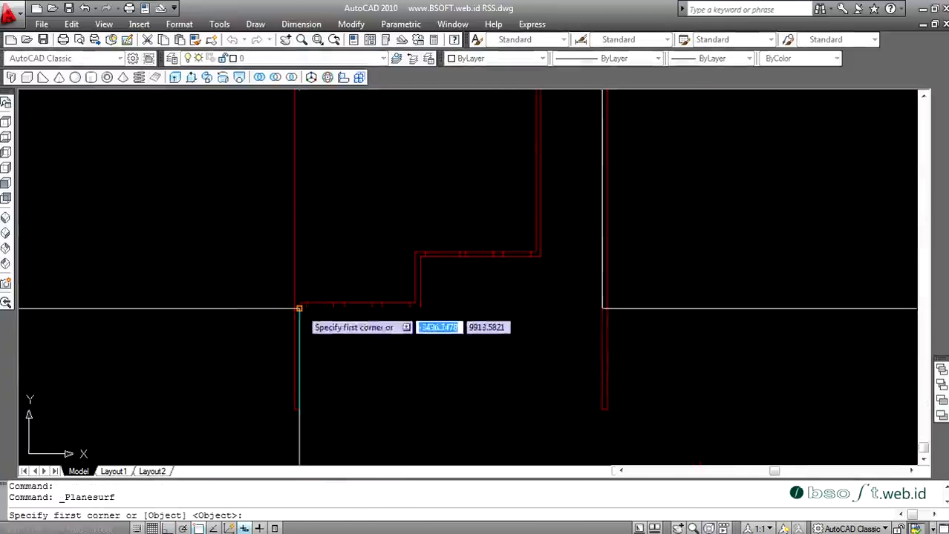
{"action": "left_click", "coordinate": [298, 308]}
{"action": "left_click", "coordinate": [601, 409]}
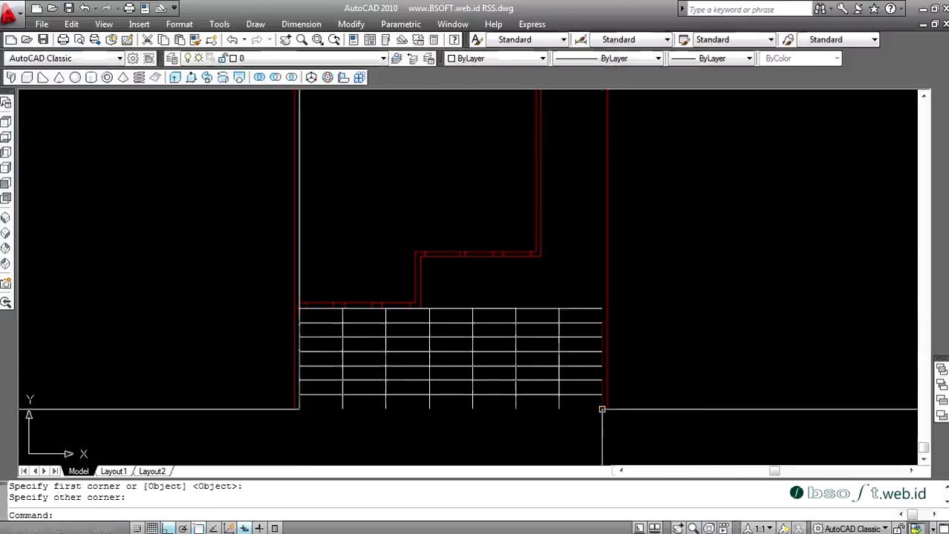
{"action": "key", "text": "Escape"}
Step: Assign the front yard's planar surface to the RUMPUT layer in the southwest isometric view
{"action": "left_click", "coordinate": [5, 217]}
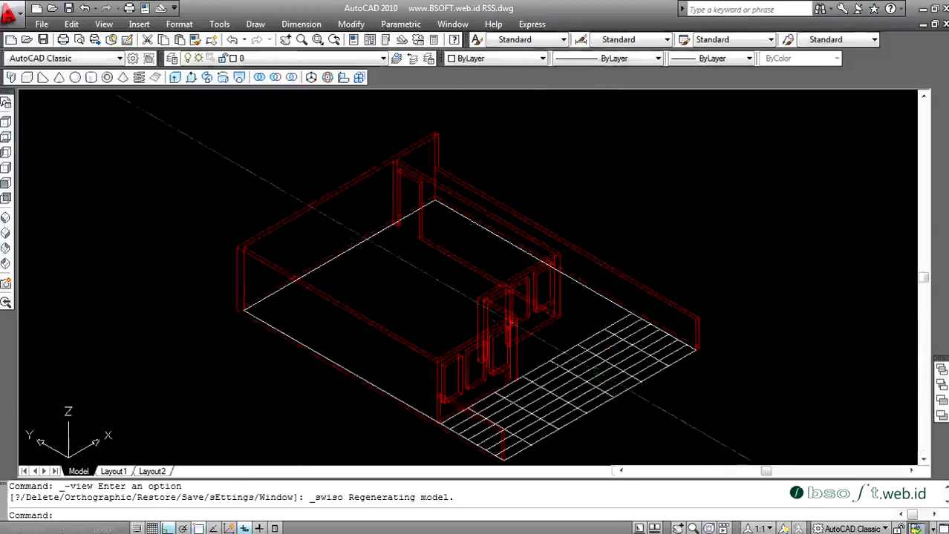
{"action": "scroll", "coordinate": [663, 387], "scroll_direction": "down", "scroll_amount": 2}
{"action": "scroll", "coordinate": [602, 377], "scroll_direction": "up", "scroll_amount": 2}
{"action": "scroll", "coordinate": [602, 377], "scroll_direction": "up", "scroll_amount": 2}
{"action": "scroll", "coordinate": [602, 377], "scroll_direction": "down", "scroll_amount": 2}
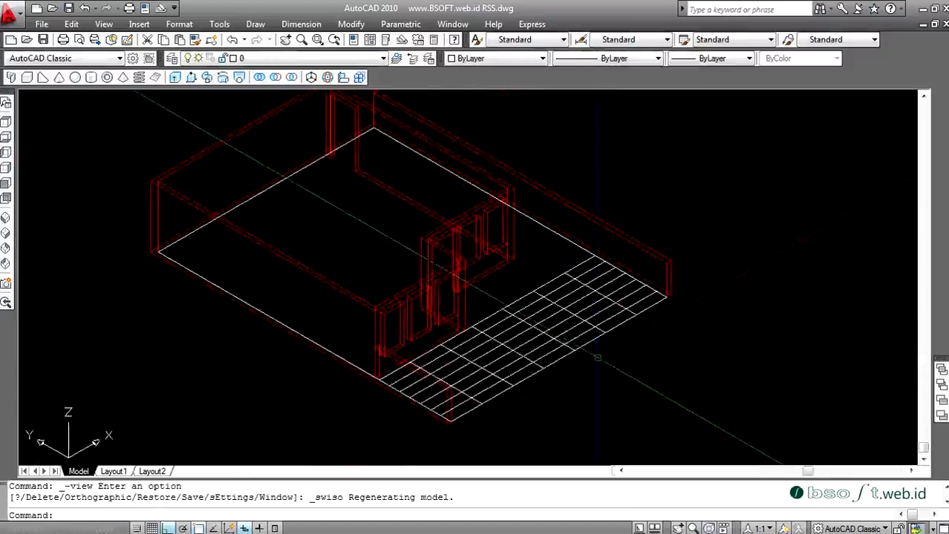
{"action": "scroll", "coordinate": [587, 334], "scroll_direction": "up", "scroll_amount": 3}
{"action": "left_click", "coordinate": [566, 273]}
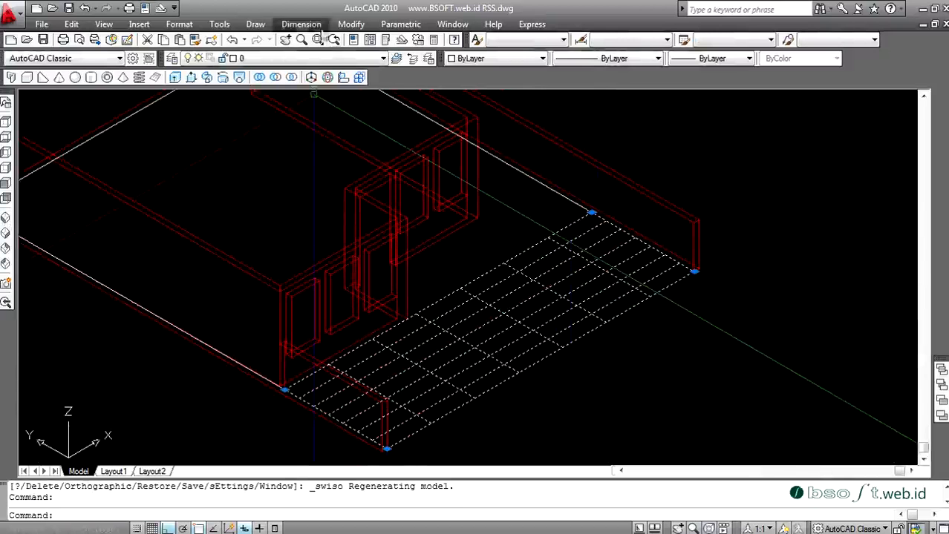
{"action": "left_click", "coordinate": [282, 58]}
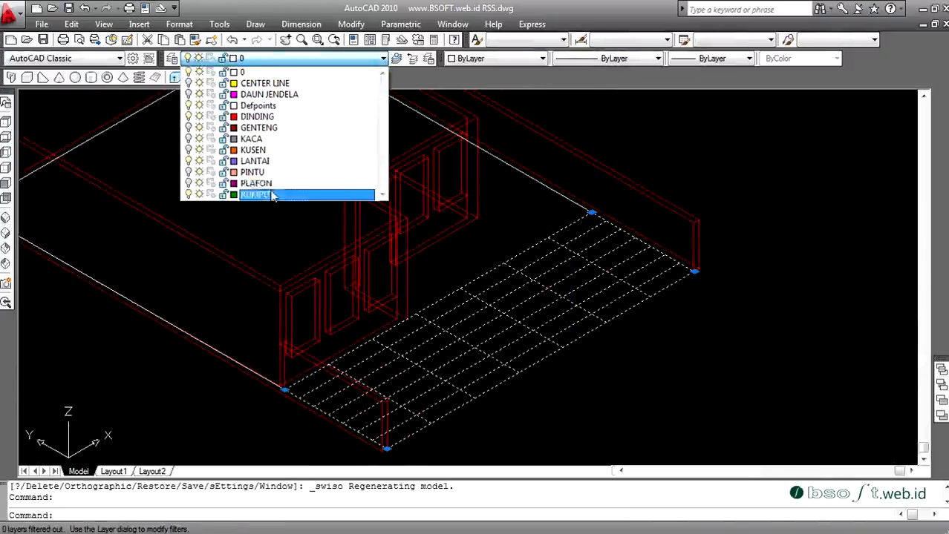
{"action": "left_click", "coordinate": [273, 195]}
{"action": "key", "text": "Escape"}
{"action": "key", "text": "Escape"}
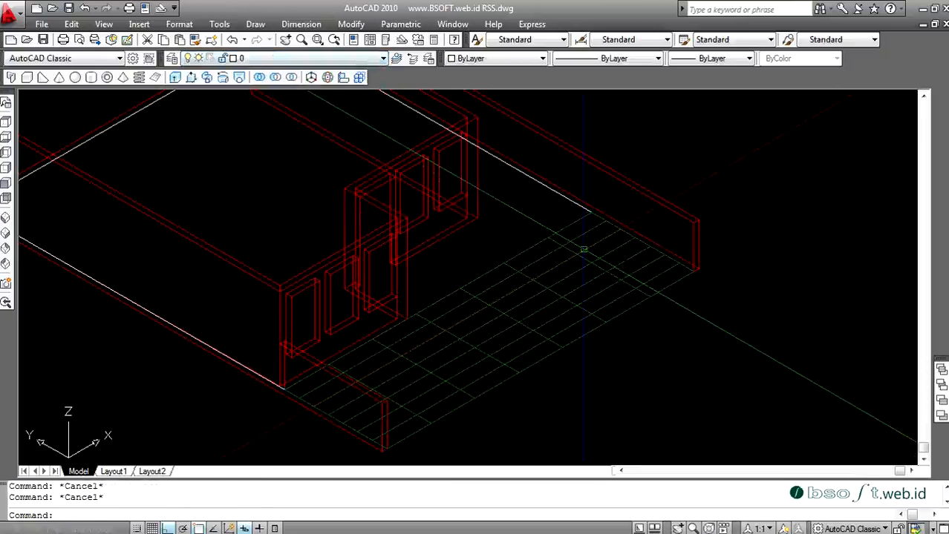
Step: Extrude the floor rectangle 200 downward into a slab
{"action": "key", "text": "Return"}
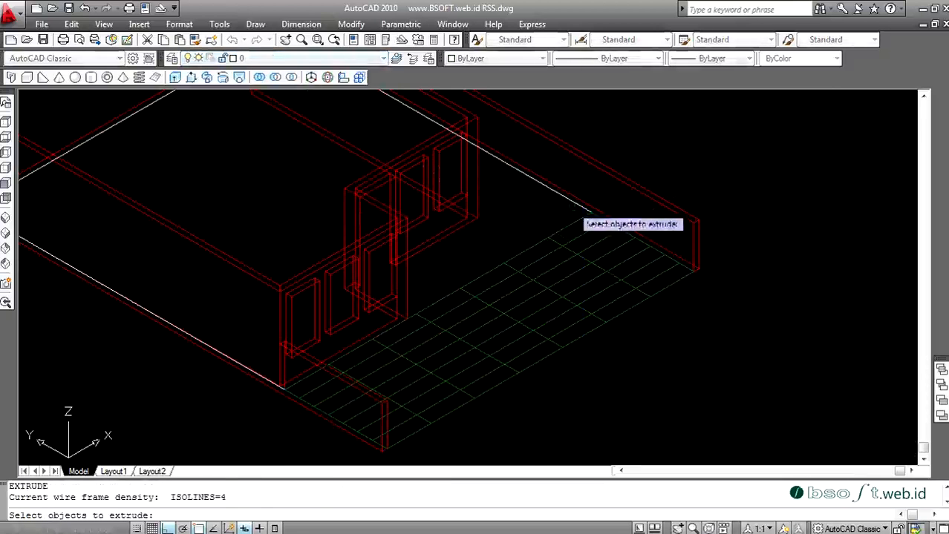
{"action": "left_click", "coordinate": [592, 223]}
{"action": "middle_click_drag", "start_coordinate": [592, 231], "coordinate": [545, 183], "text": "shift"}
{"action": "key", "text": "Return"}
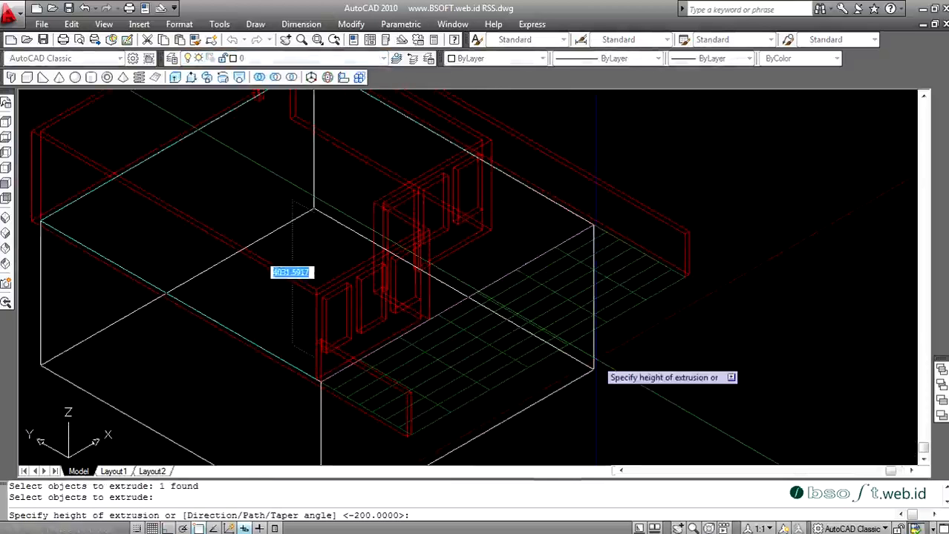
{"action": "type", "text": "200"}
{"action": "key", "text": "Return"}
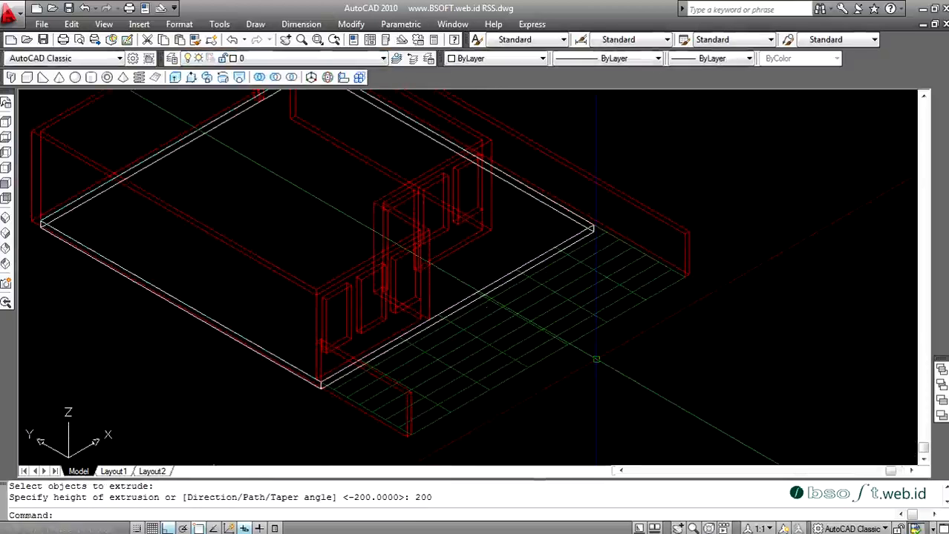
Step: Move the front yard's grass surface down from the slab's upper front right corner to the lower corner directly below
{"action": "type", "text": "M"}
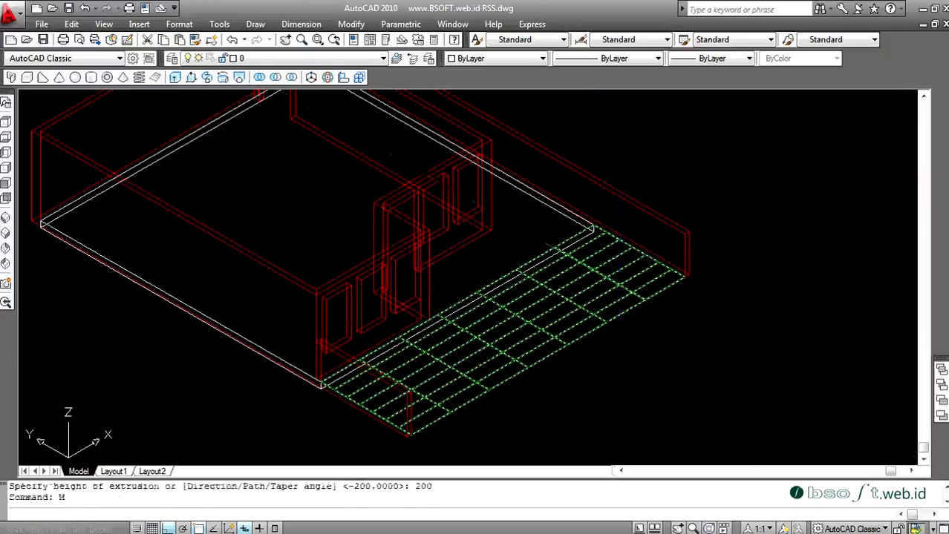
{"action": "key", "text": "Return"}
{"action": "scroll", "coordinate": [627, 247], "scroll_direction": "up", "scroll_amount": 5}
{"action": "left_click", "coordinate": [551, 237]}
{"action": "left_click", "coordinate": [516, 229]}
{"action": "scroll", "coordinate": [534, 204], "scroll_direction": "up", "scroll_amount": 2}
{"action": "key", "text": "Return"}
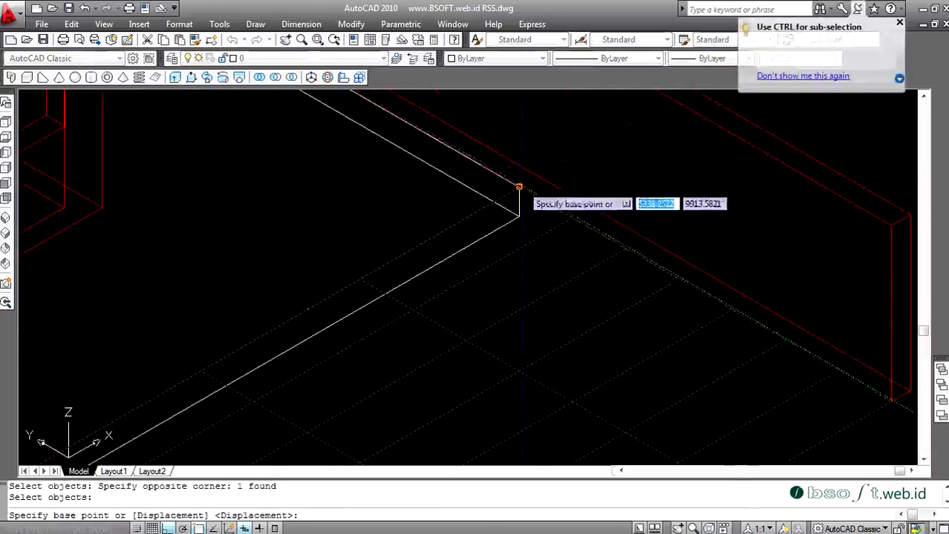
{"action": "left_click", "coordinate": [519, 187]}
{"action": "left_click", "coordinate": [519, 215]}
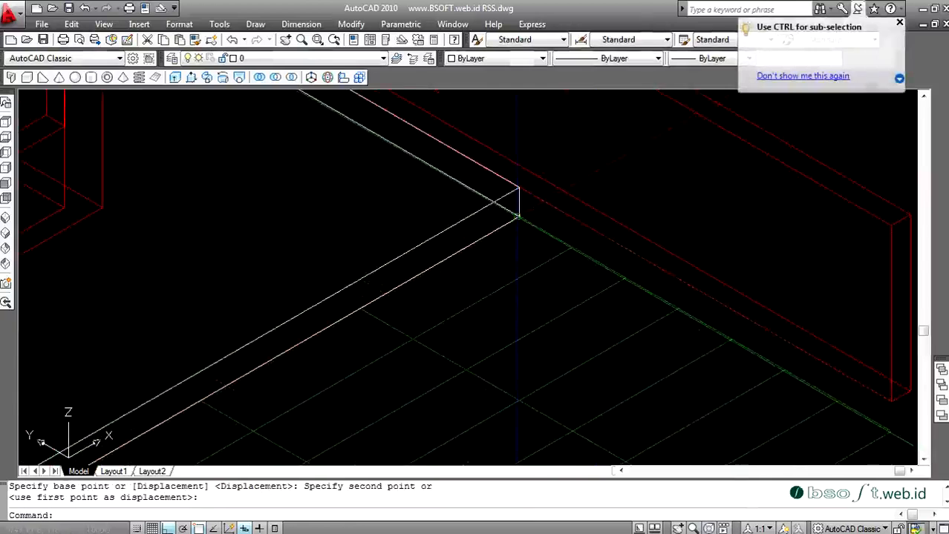
{"action": "scroll", "coordinate": [580, 220], "scroll_direction": "down", "scroll_amount": 3}
{"action": "scroll", "coordinate": [579, 220], "scroll_direction": "up", "scroll_amount": 4}
{"action": "left_click", "coordinate": [559, 192]}
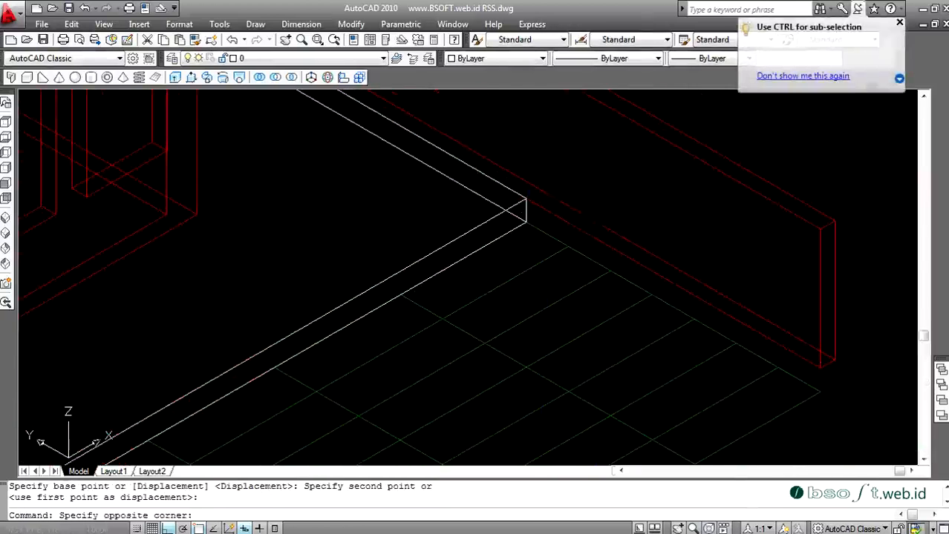
{"action": "left_click", "coordinate": [560, 193]}
{"action": "left_click", "coordinate": [561, 194]}
{"action": "left_click", "coordinate": [578, 190]}
{"action": "scroll", "coordinate": [563, 212], "scroll_direction": "down", "scroll_amount": 2}
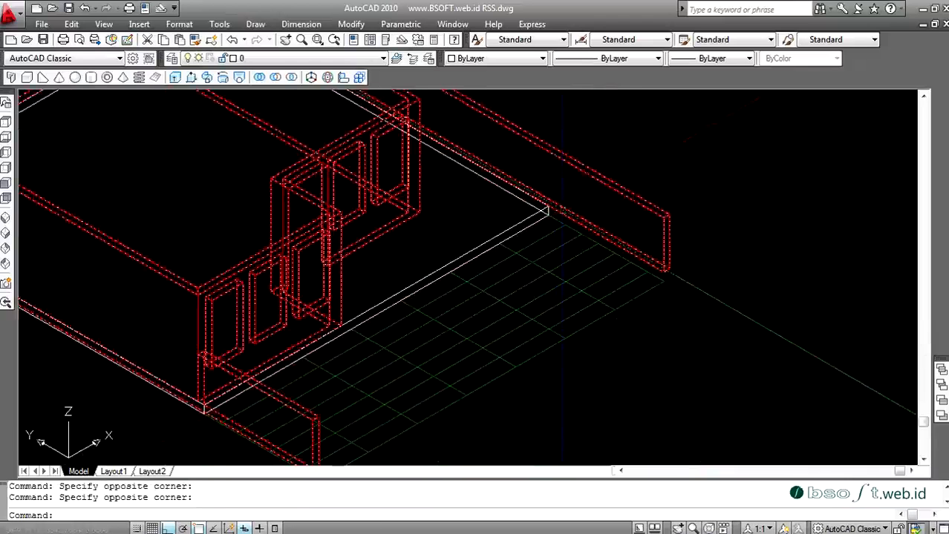
{"action": "scroll", "coordinate": [566, 212], "scroll_direction": "down", "scroll_amount": 3}
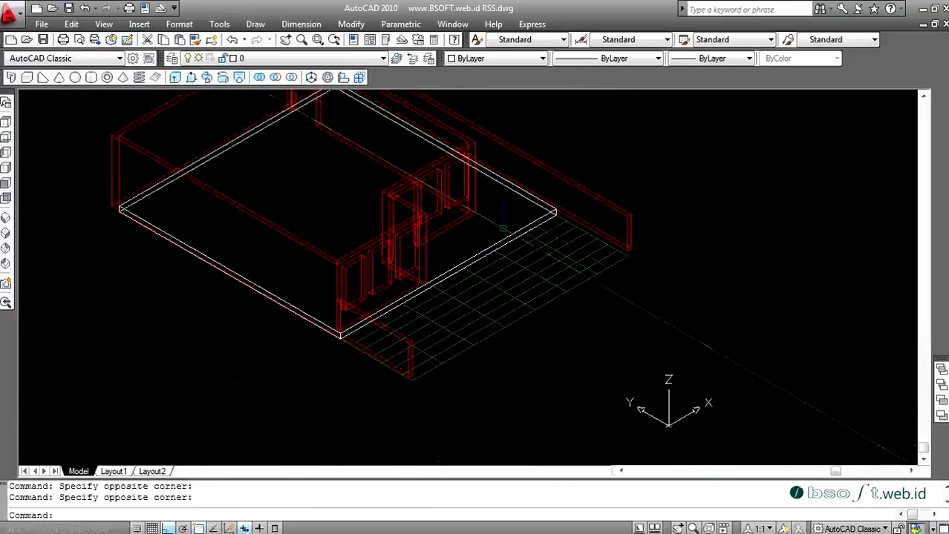
Step: Assign the floor slab to the LANTAI layer
{"action": "double_click", "coordinate": [497, 191]}
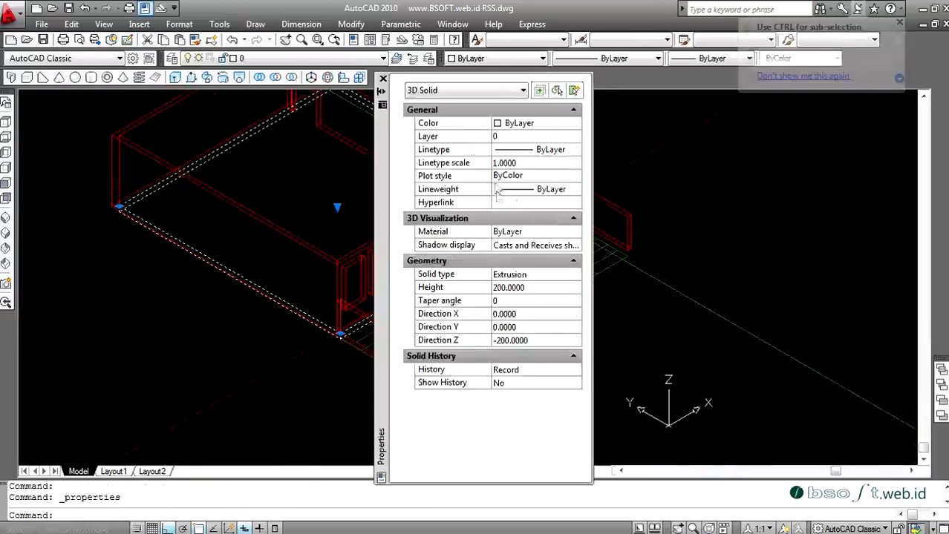
{"action": "left_click", "coordinate": [382, 78]}
{"action": "left_click", "coordinate": [321, 58]}
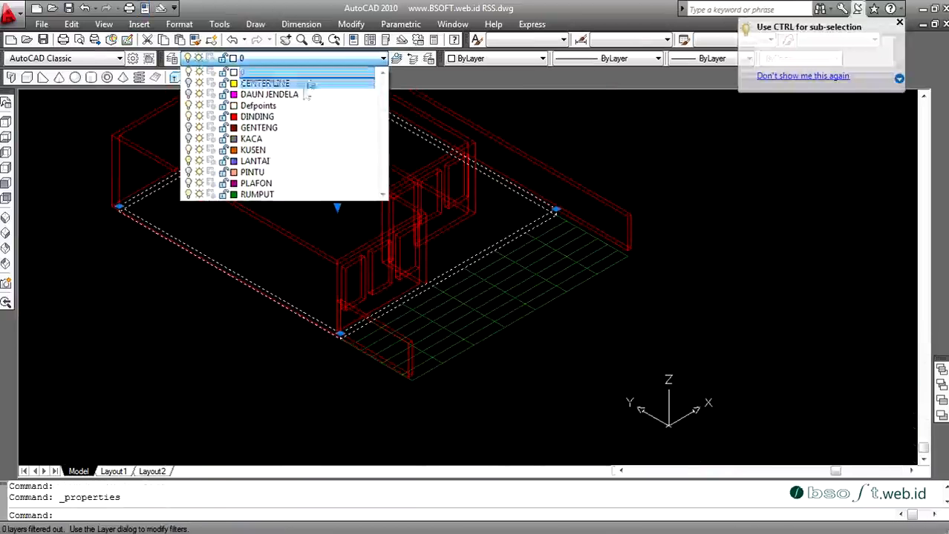
{"action": "left_click", "coordinate": [279, 161]}
{"action": "key", "text": "Escape"}
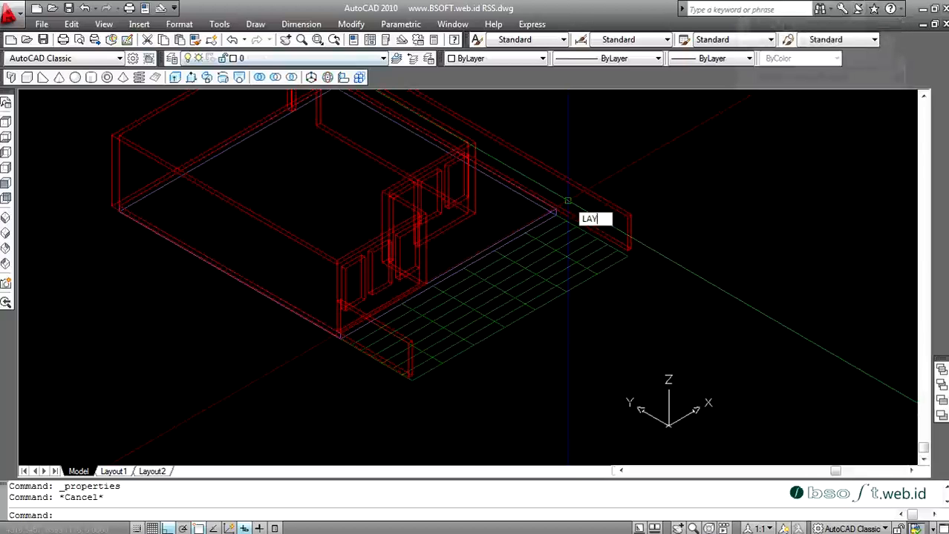
Step: Turn off the layers of the floor slab and the grass surface with LAYOFF, leaving only the walls displayed
{"action": "key", "text": "Return"}
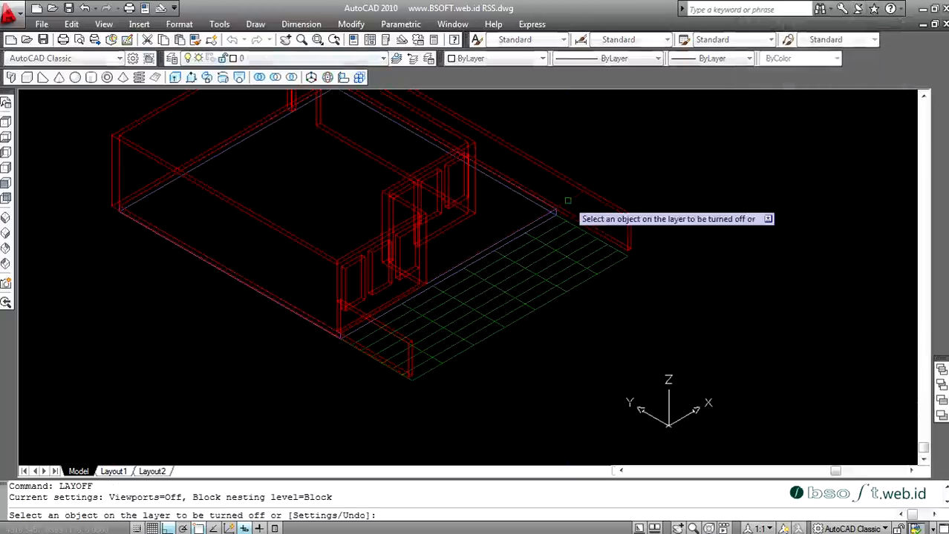
{"action": "scroll", "coordinate": [486, 273], "scroll_direction": "up", "scroll_amount": 3}
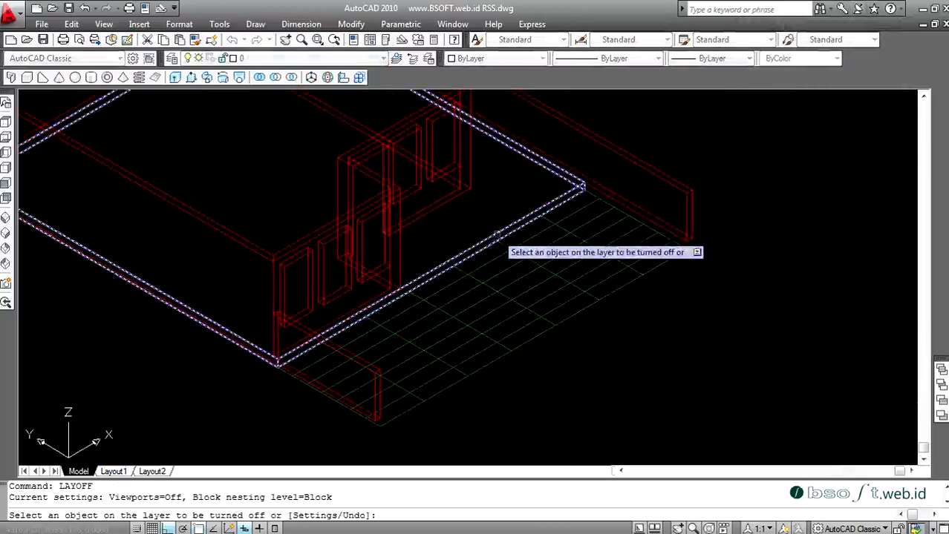
{"action": "left_click", "coordinate": [495, 234]}
{"action": "left_click", "coordinate": [502, 245]}
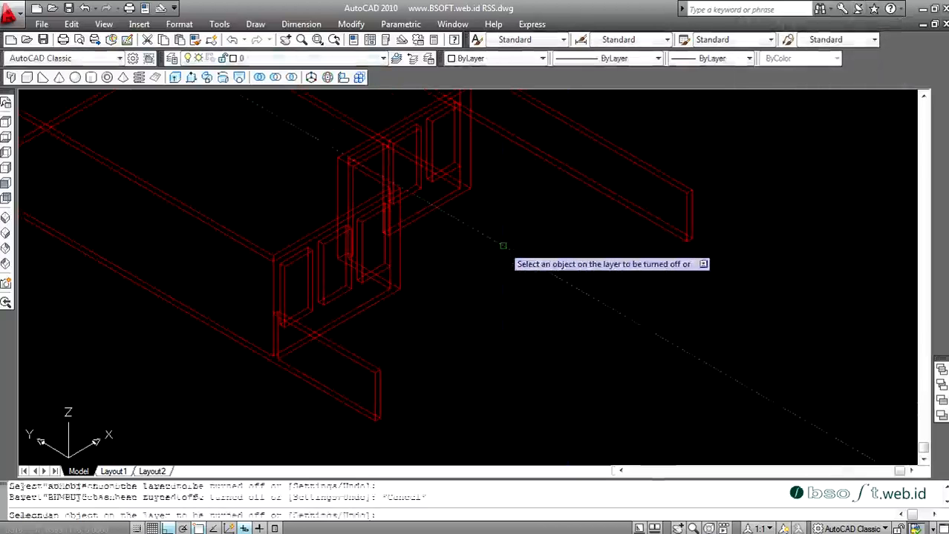
{"action": "key", "text": "Escape"}
{"action": "scroll", "coordinate": [912, 326], "scroll_direction": "down", "scroll_amount": 2}
{"action": "scroll", "coordinate": [911, 326], "scroll_direction": "up", "scroll_amount": 1}
{"action": "scroll", "coordinate": [831, 290], "scroll_direction": "down", "scroll_amount": 3}
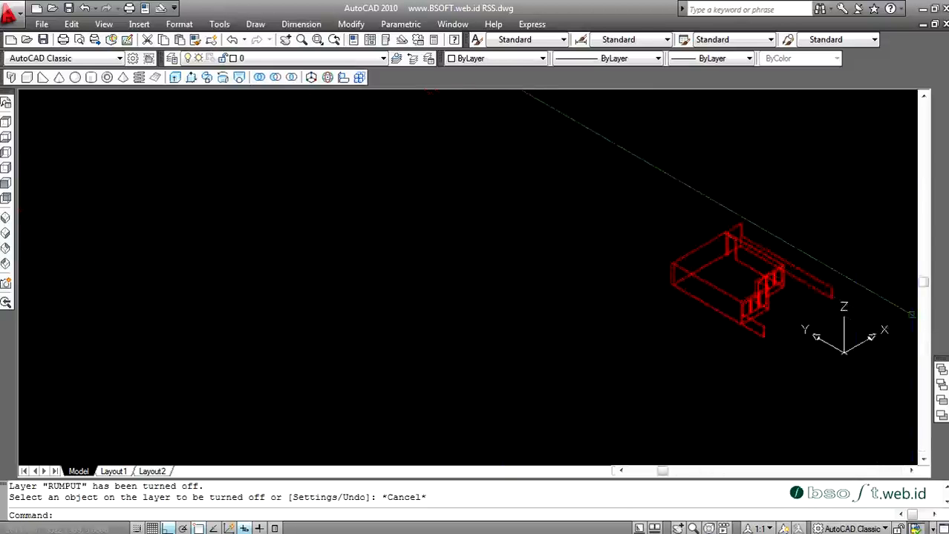
{"action": "scroll", "coordinate": [831, 290], "scroll_direction": "up", "scroll_amount": 3}
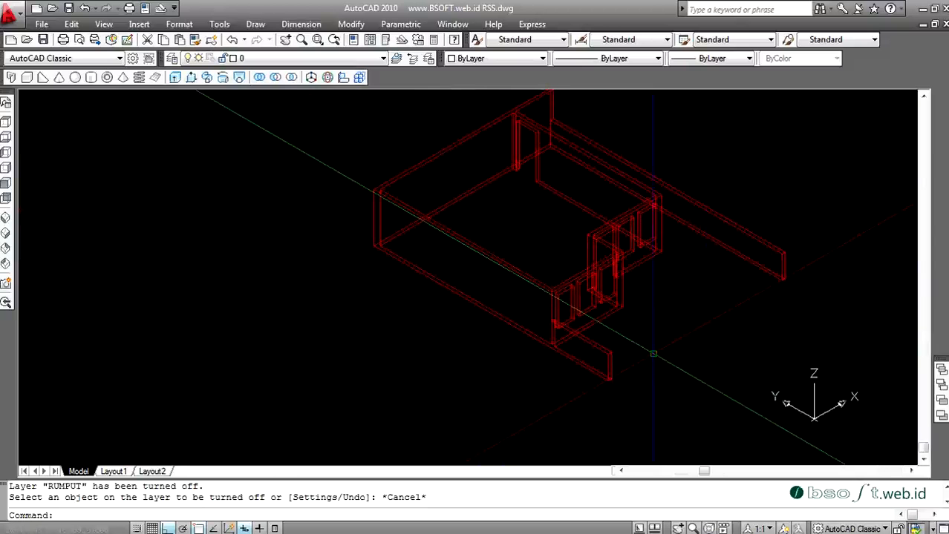
Step: Orbit the wall model to a view from below that exposes the undersides of the walls
{"action": "type", "text": "3DO"}
{"action": "key", "text": "Return"}
{"action": "left_click_drag", "start_coordinate": [610, 370], "coordinate": [584, 236]}
{"action": "key", "text": "Escape"}
{"action": "type", "text": "U"}
{"action": "key", "text": "Return"}
{"action": "key", "text": "space"}
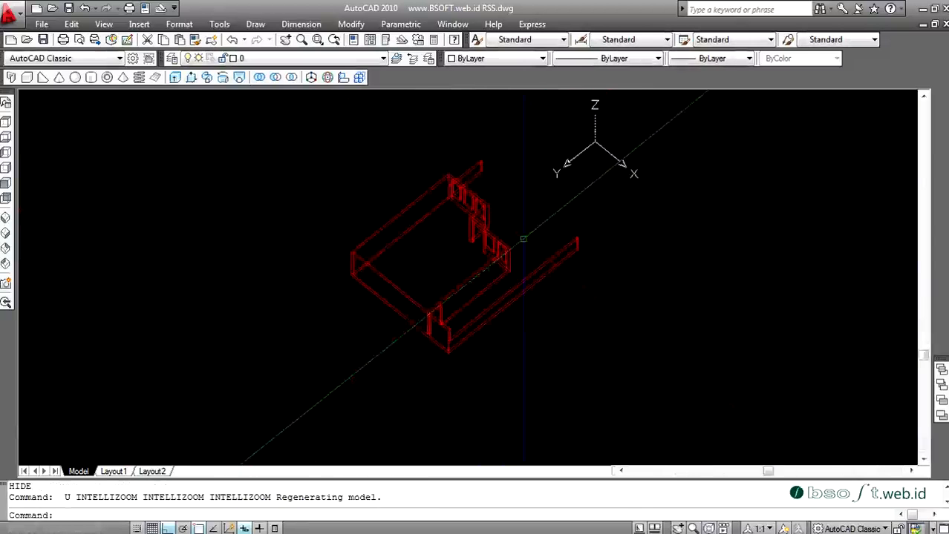
{"action": "scroll", "coordinate": [383, 239], "scroll_direction": "up", "scroll_amount": 2}
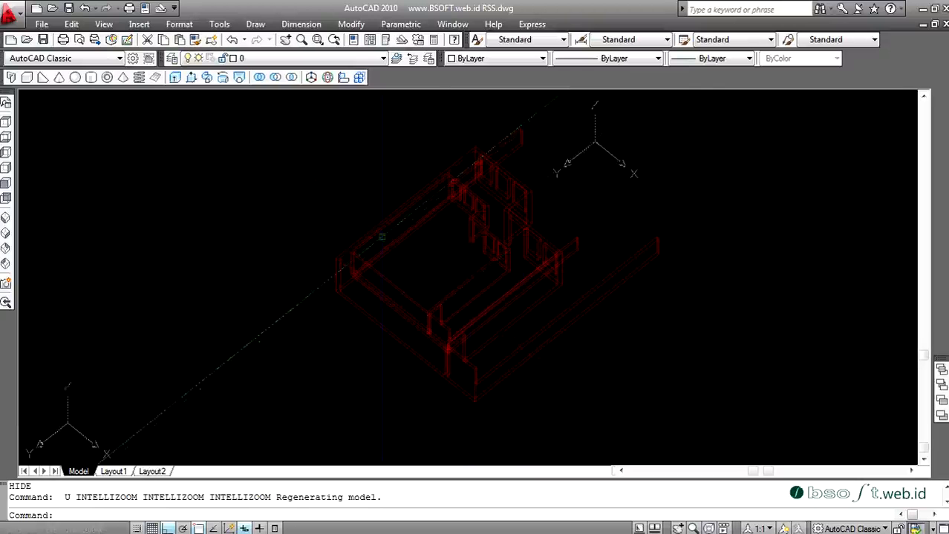
Step: Extrude the bottom faces of the house and boundary walls by 200 with Extrude Faces
{"action": "left_click", "coordinate": [362, 26]}
{"action": "mouse_move", "coordinate": [441, 421]}
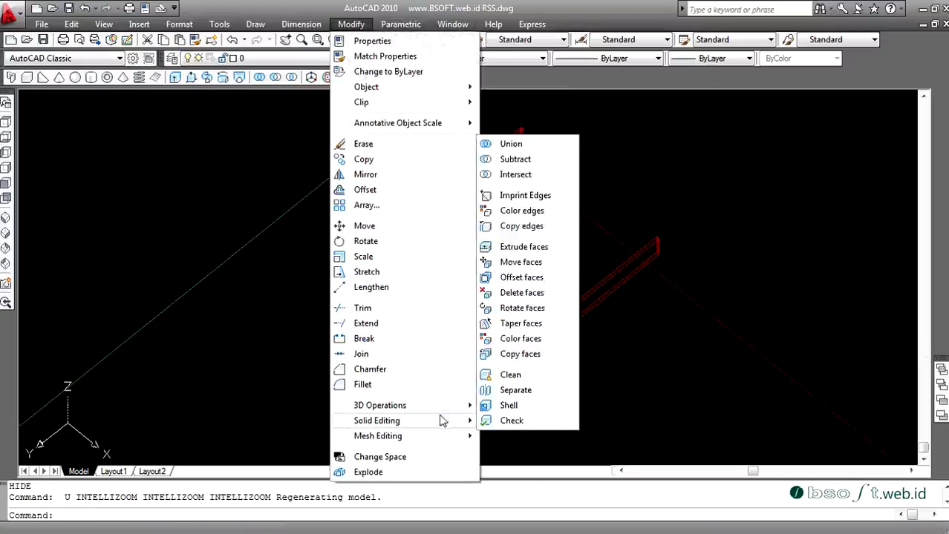
{"action": "left_click", "coordinate": [542, 247]}
{"action": "scroll", "coordinate": [341, 294], "scroll_direction": "up", "scroll_amount": 3}
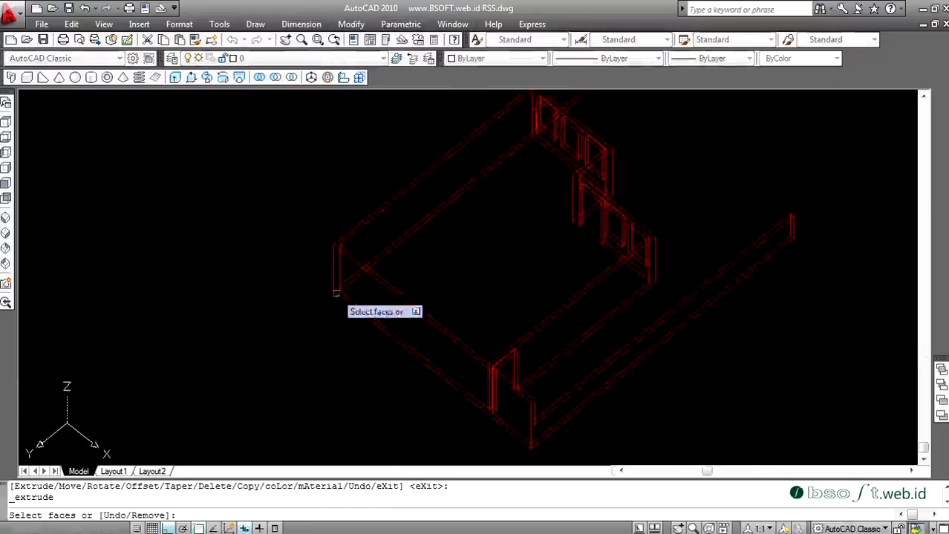
{"action": "scroll", "coordinate": [340, 294], "scroll_direction": "down", "scroll_amount": 3}
{"action": "left_click", "coordinate": [327, 281]}
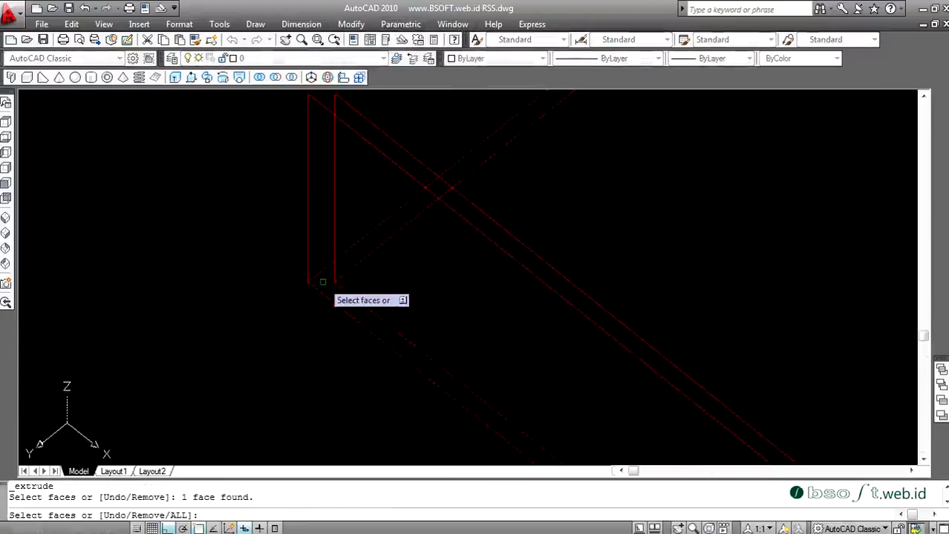
{"action": "scroll", "coordinate": [327, 281], "scroll_direction": "down", "scroll_amount": 2}
{"action": "scroll", "coordinate": [327, 281], "scroll_direction": "down", "scroll_amount": 2}
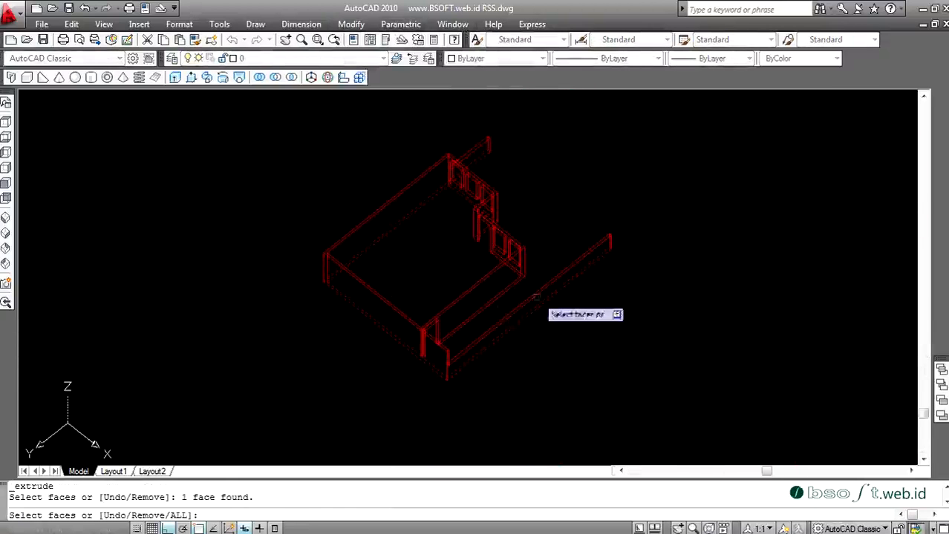
{"action": "scroll", "coordinate": [512, 272], "scroll_direction": "up", "scroll_amount": 3}
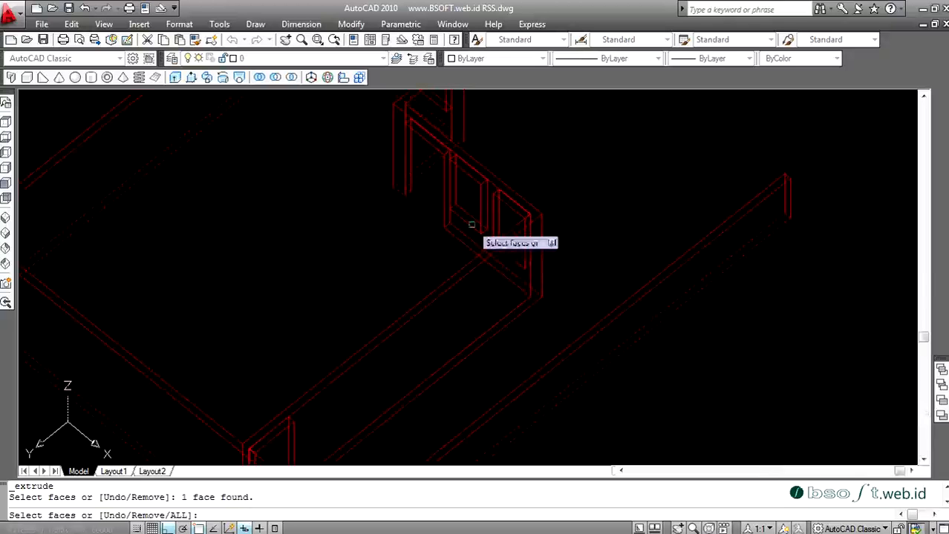
{"action": "scroll", "coordinate": [470, 224], "scroll_direction": "down", "scroll_amount": 2}
{"action": "scroll", "coordinate": [461, 241], "scroll_direction": "up", "scroll_amount": 4}
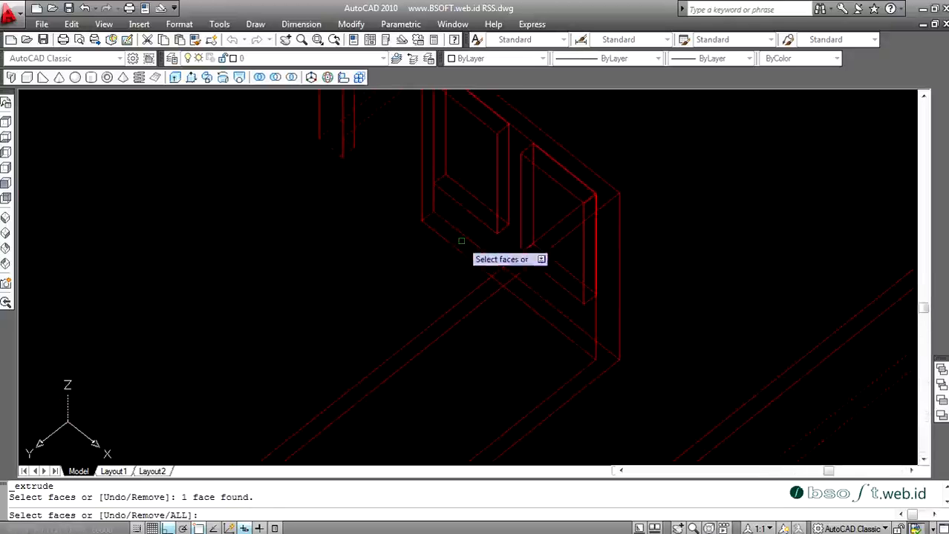
{"action": "scroll", "coordinate": [524, 241], "scroll_direction": "down", "scroll_amount": 7}
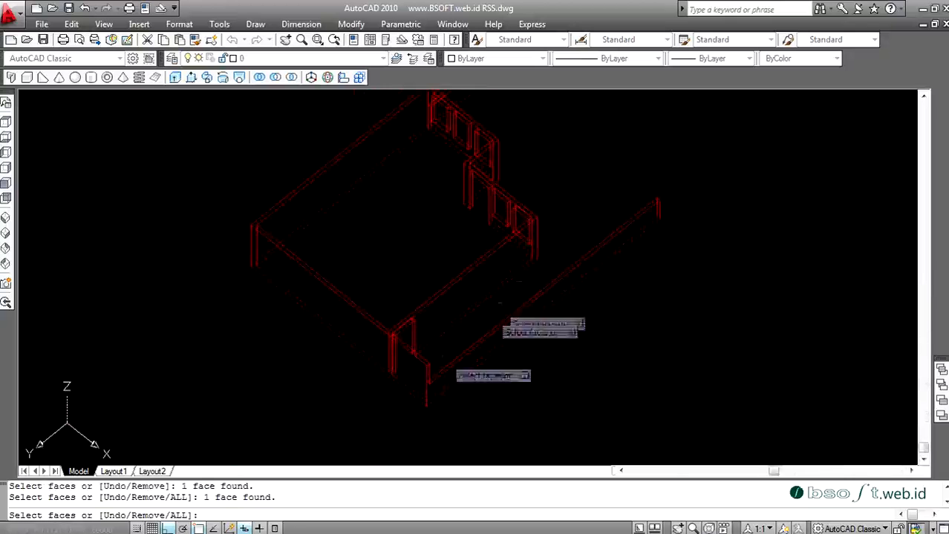
{"action": "scroll", "coordinate": [418, 384], "scroll_direction": "up", "scroll_amount": 3}
{"action": "scroll", "coordinate": [455, 365], "scroll_direction": "down", "scroll_amount": 5}
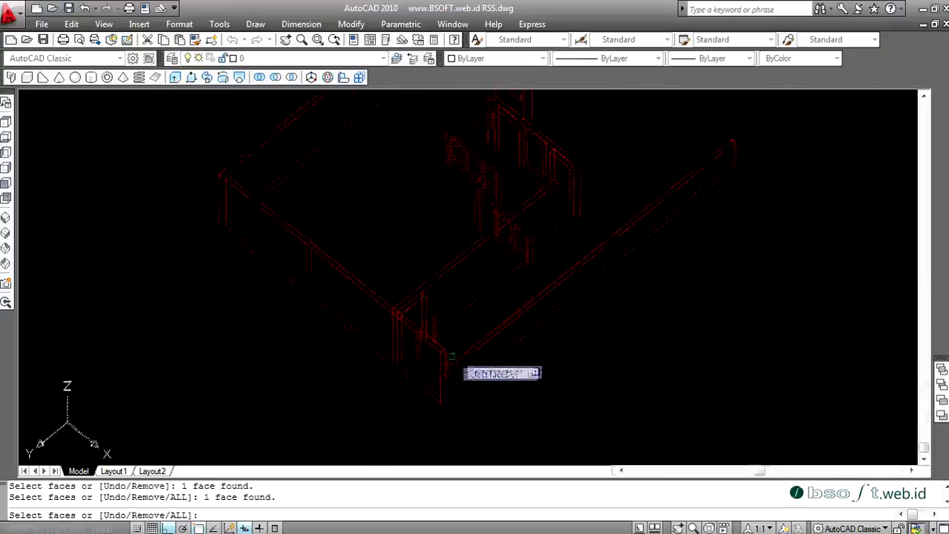
{"action": "key", "text": "Return"}
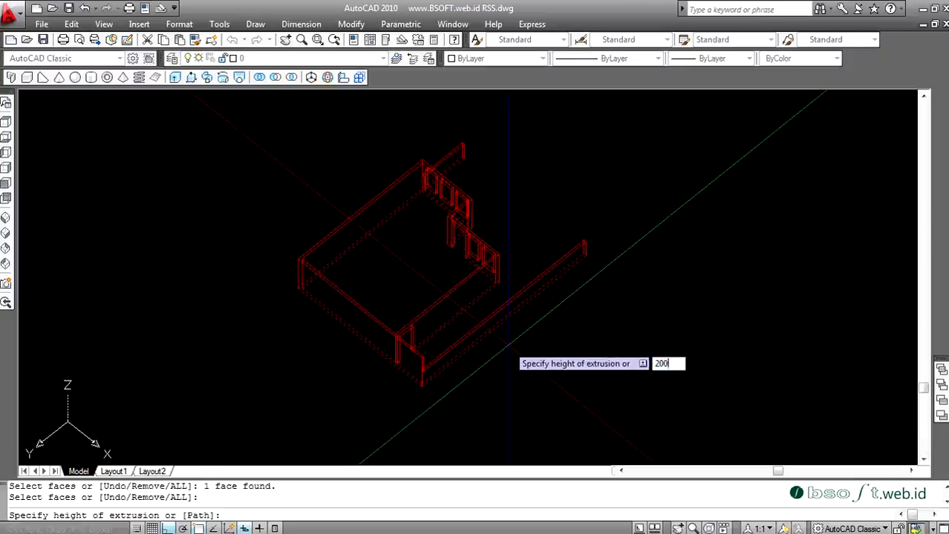
{"action": "key", "text": "Return"}
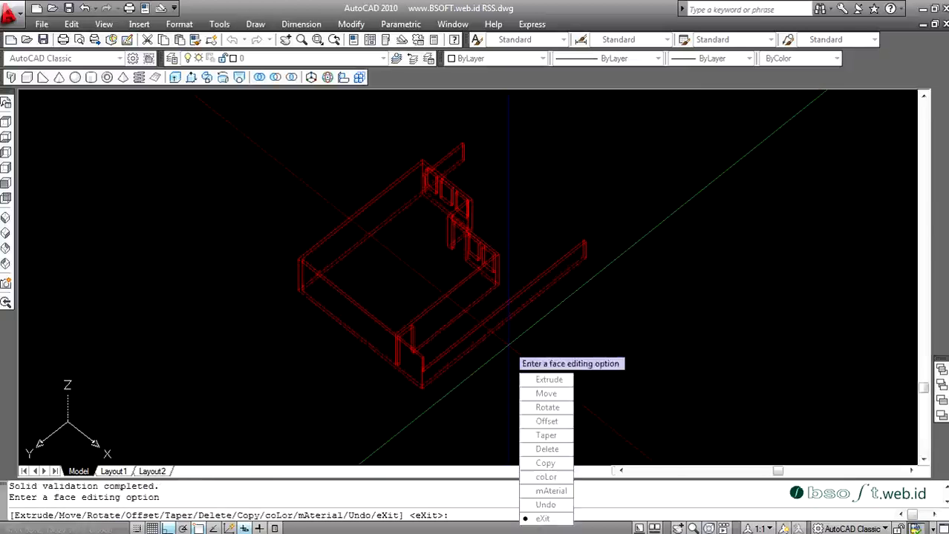
{"action": "key", "text": "Escape"}
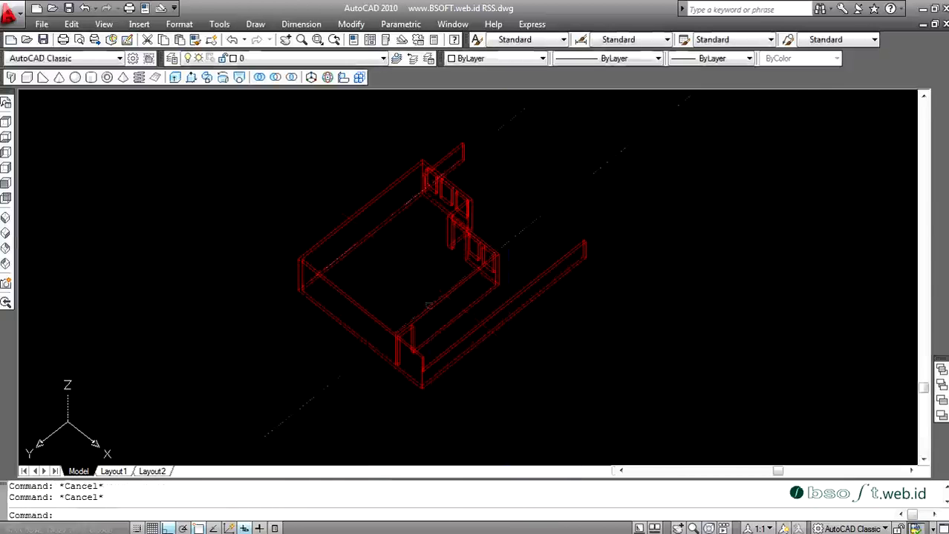
Step: Restore the southwest isometric view and turn all layers back on with LAYON
{"action": "left_click", "coordinate": [6, 218]}
{"action": "scroll", "coordinate": [424, 247], "scroll_direction": "down", "scroll_amount": 1}
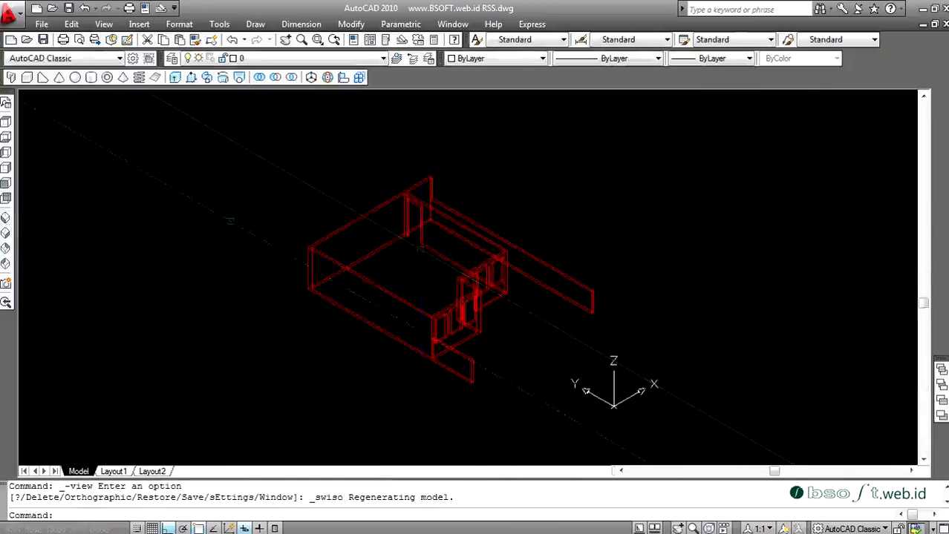
{"action": "left_click", "coordinate": [6, 218]}
{"action": "scroll", "coordinate": [444, 224], "scroll_direction": "down", "scroll_amount": 1}
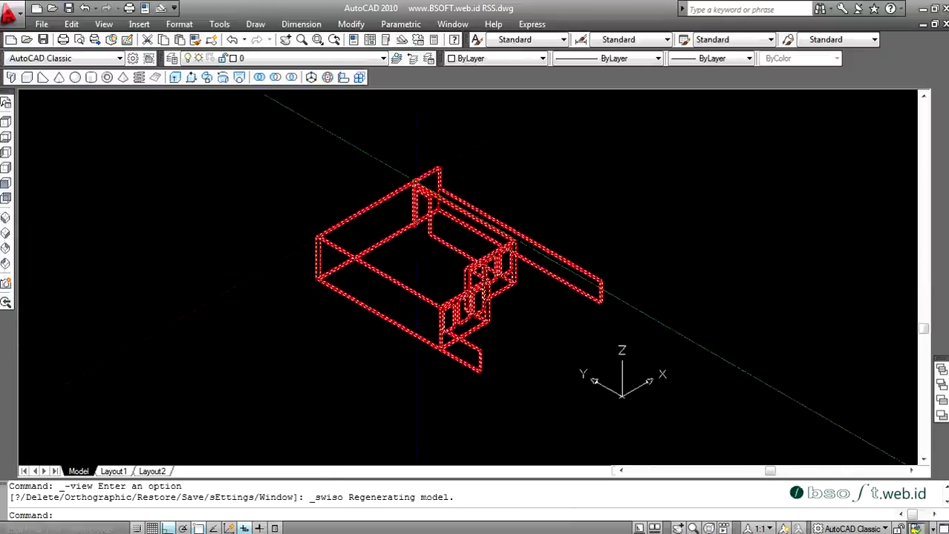
{"action": "type", "text": "LA"}
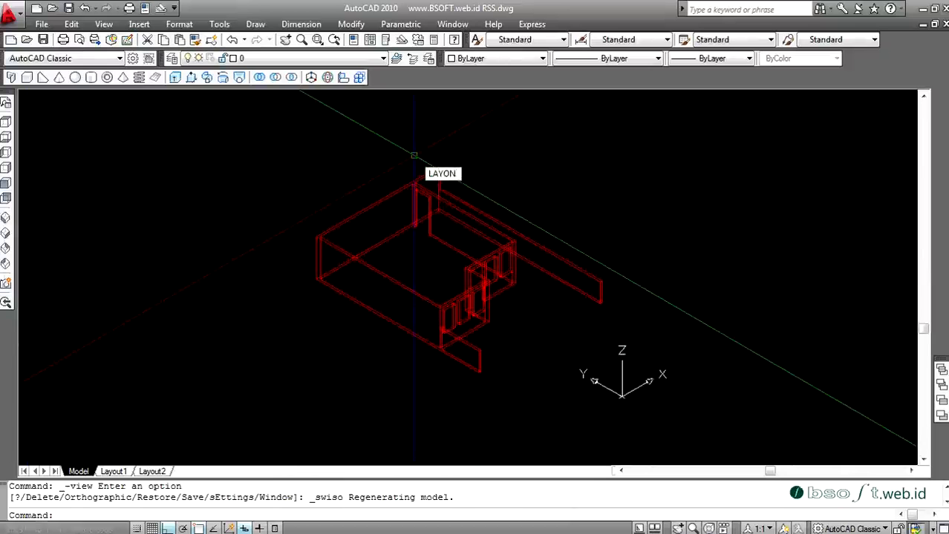
{"action": "type", "text": "YON"}
{"action": "key", "text": "Return"}
{"action": "scroll", "coordinate": [535, 297], "scroll_direction": "up", "scroll_amount": 1}
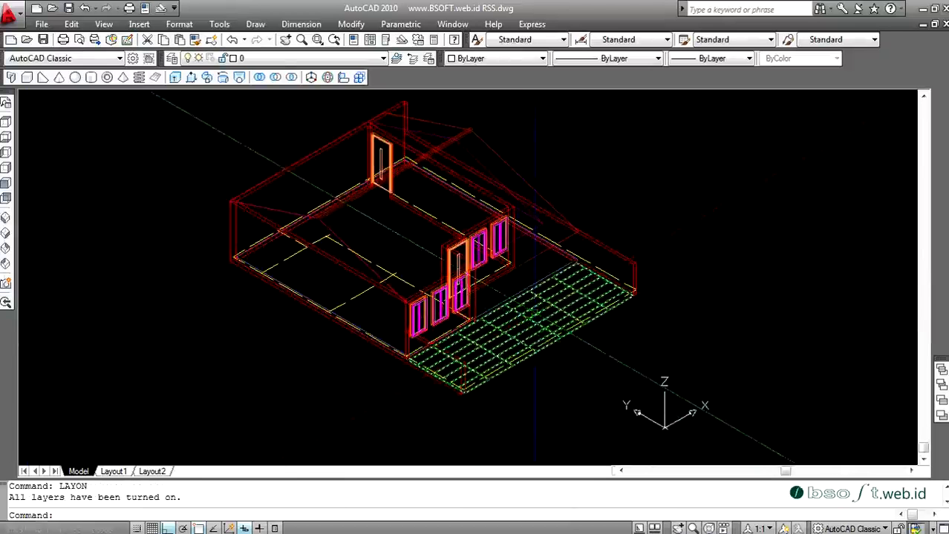
Step: Turn off the CENTER LINE layer
{"action": "left_click", "coordinate": [282, 59]}
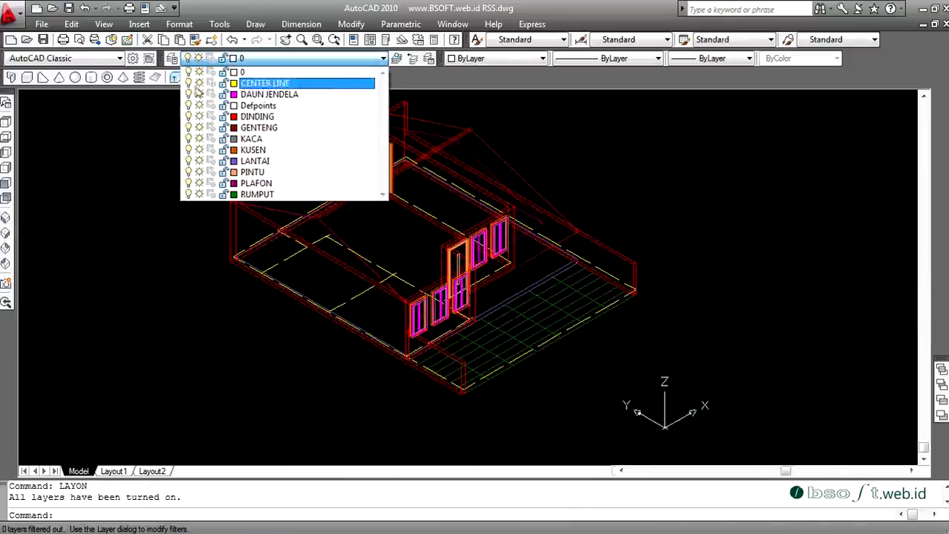
{"action": "scroll", "coordinate": [596, 363], "scroll_direction": "up", "scroll_amount": 2}
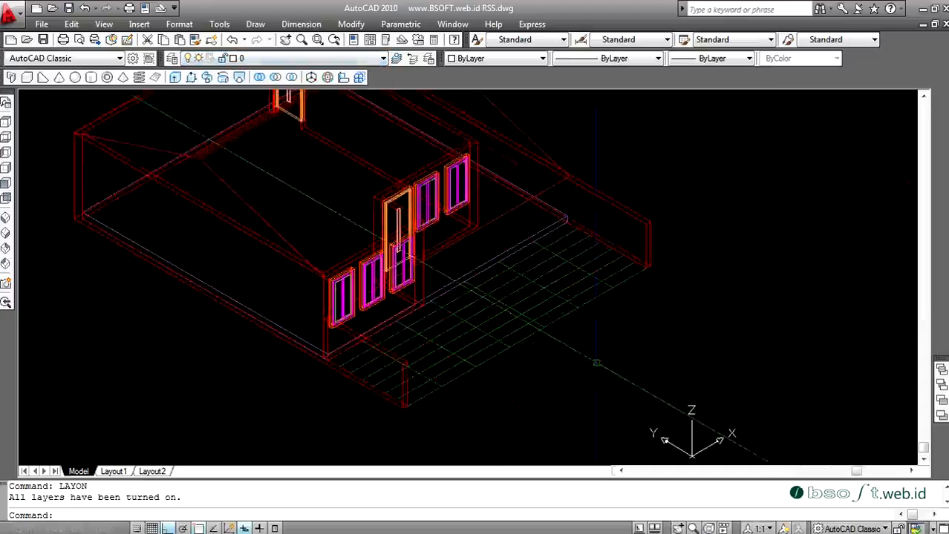
{"action": "scroll", "coordinate": [672, 252], "scroll_direction": "up", "scroll_amount": 3}
{"action": "scroll", "coordinate": [646, 252], "scroll_direction": "down", "scroll_amount": 2}
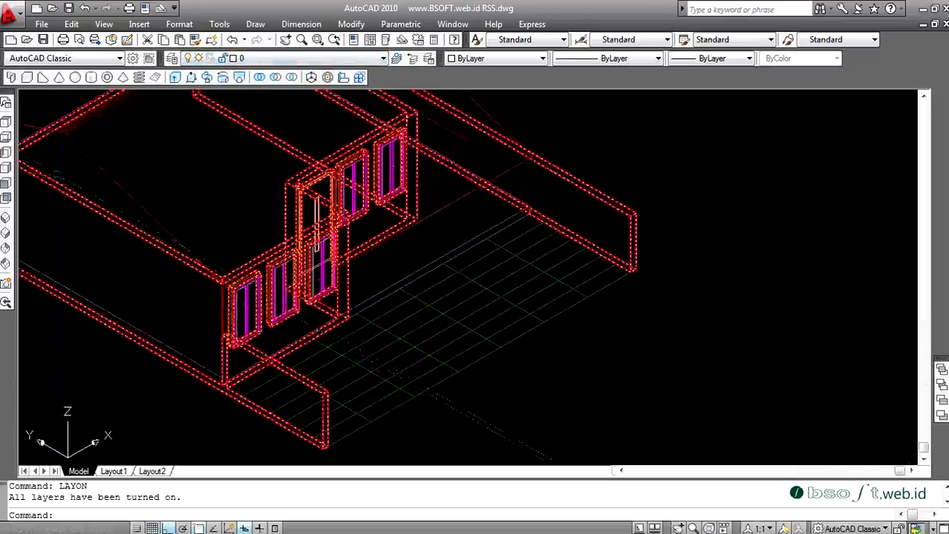
Step: Examine the bottoms of the walls against the floor slab and grass in the left view
{"action": "left_click", "coordinate": [6, 153]}
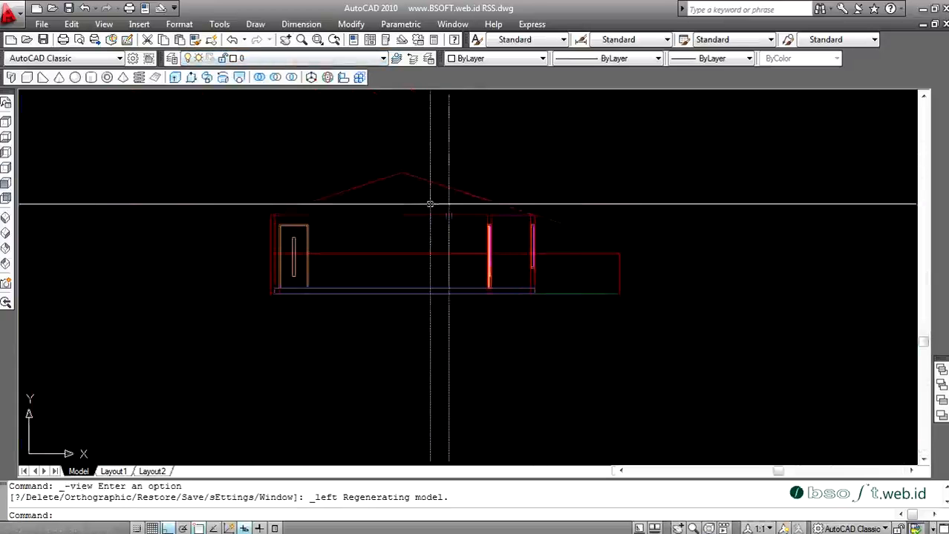
{"action": "scroll", "coordinate": [653, 284], "scroll_direction": "up", "scroll_amount": 2}
{"action": "left_click", "coordinate": [626, 222]}
{"action": "left_click", "coordinate": [567, 254]}
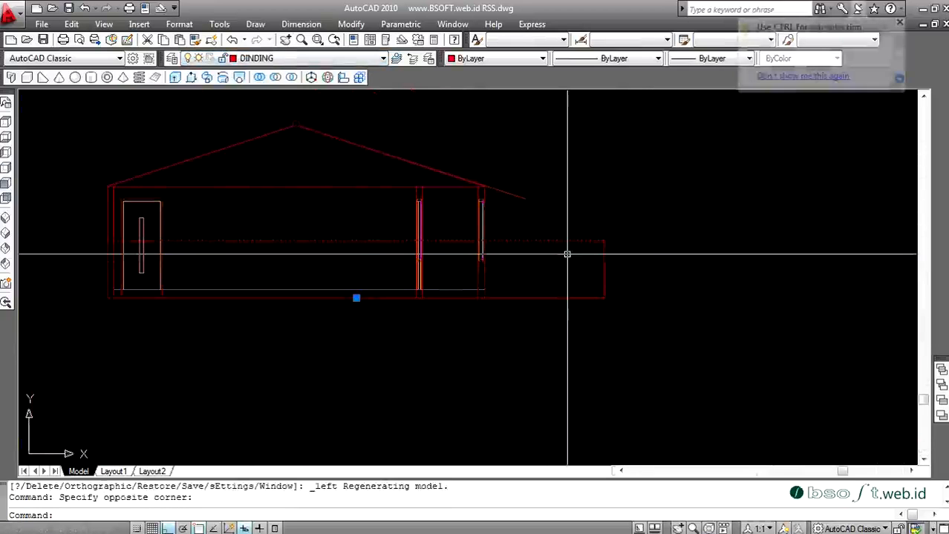
{"action": "key", "text": "Escape"}
{"action": "key", "text": "Escape"}
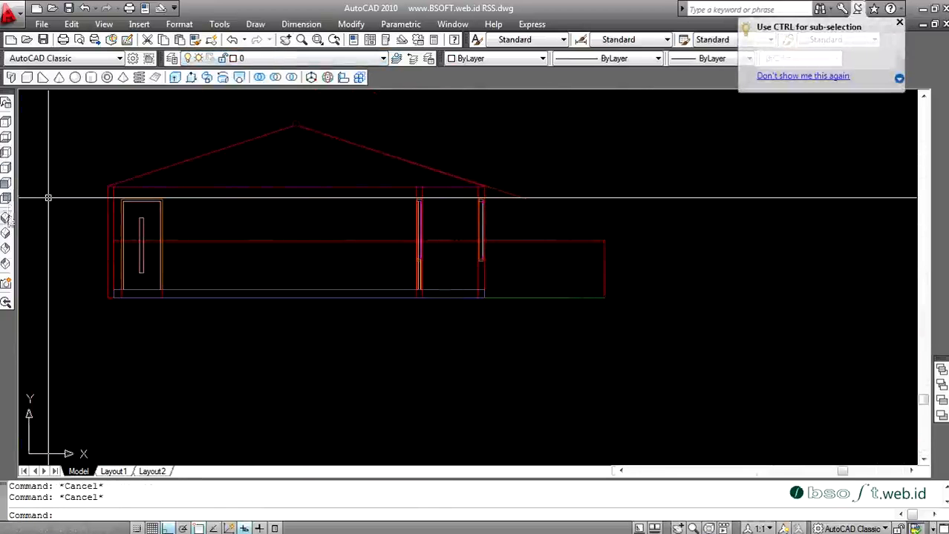
Step: Return to the southwest isometric view and examine the extended walls around the floor slab and grass area
{"action": "left_click", "coordinate": [6, 217]}
{"action": "scroll", "coordinate": [453, 221], "scroll_direction": "up", "scroll_amount": 3}
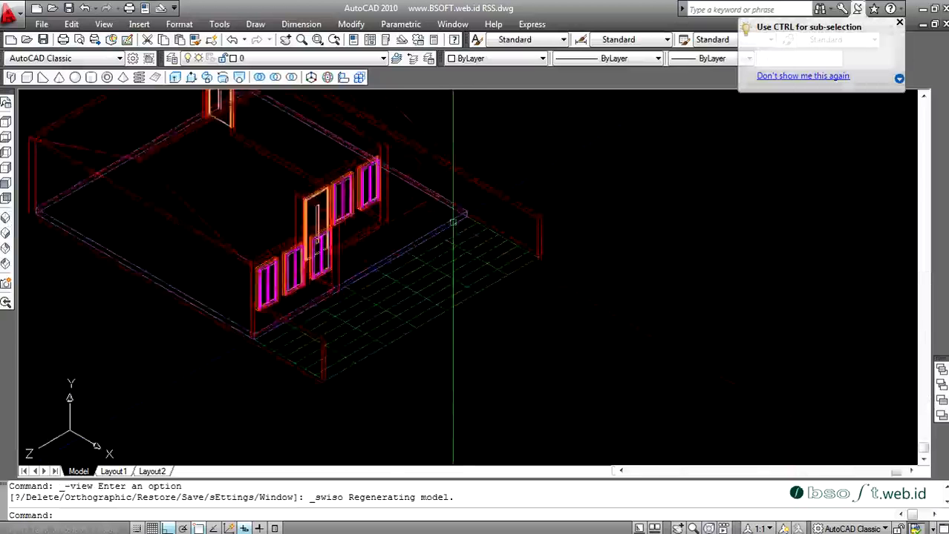
{"action": "scroll", "coordinate": [455, 222], "scroll_direction": "down", "scroll_amount": 4}
{"action": "scroll", "coordinate": [460, 253], "scroll_direction": "up", "scroll_amount": 2}
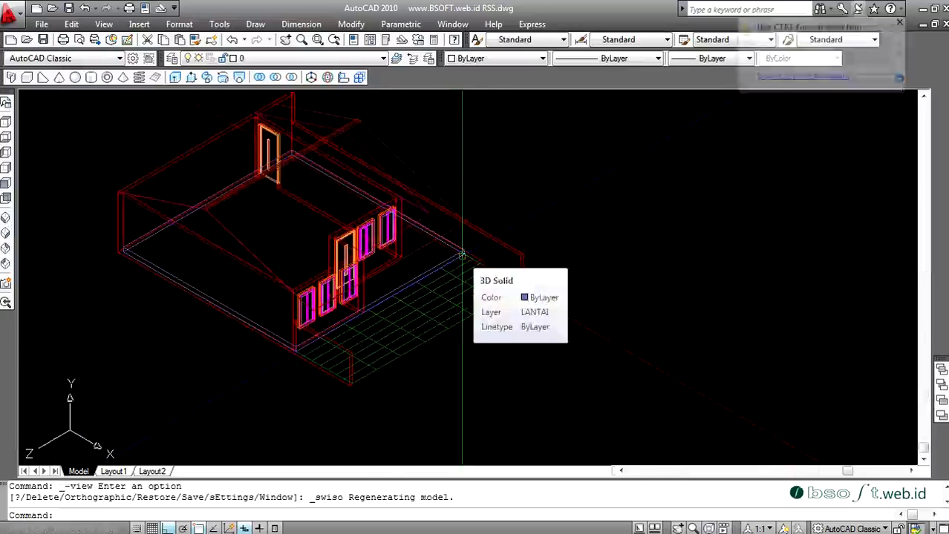
{"action": "scroll", "coordinate": [461, 255], "scroll_direction": "down", "scroll_amount": 2}
{"action": "scroll", "coordinate": [363, 235], "scroll_direction": "up", "scroll_amount": 3}
{"action": "scroll", "coordinate": [363, 234], "scroll_direction": "down", "scroll_amount": 2}
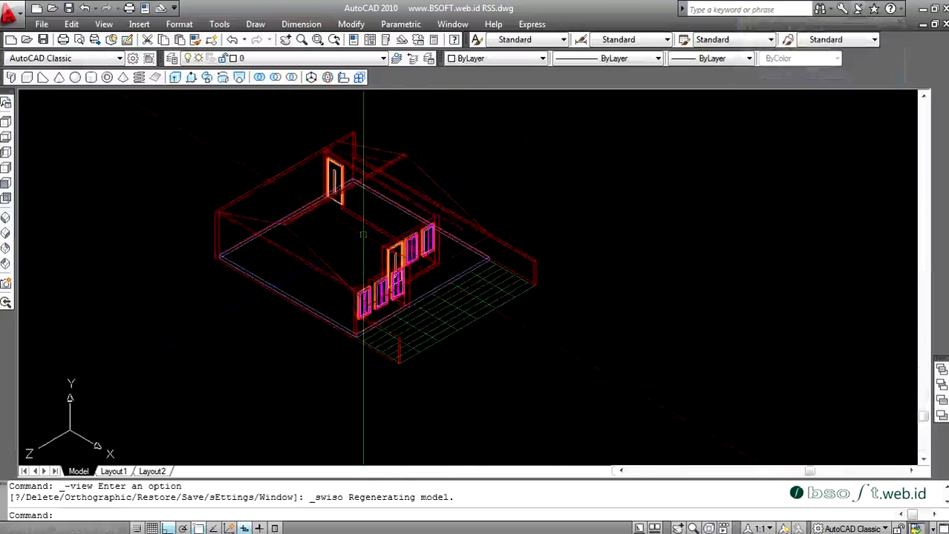
{"action": "scroll", "coordinate": [363, 235], "scroll_direction": "up", "scroll_amount": 2}
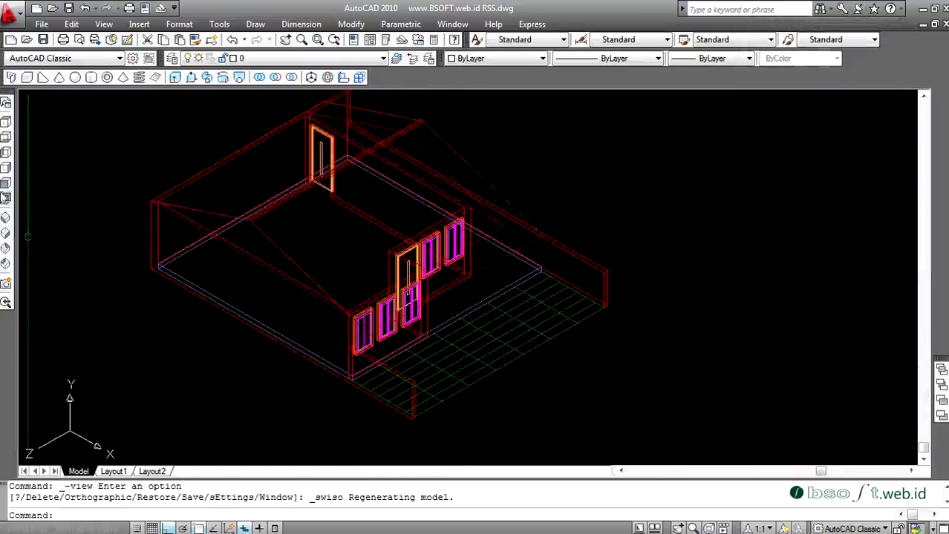
Step: Switch to the southeast isometric view and display the house in the Realistic visual style
{"action": "left_click", "coordinate": [6, 232]}
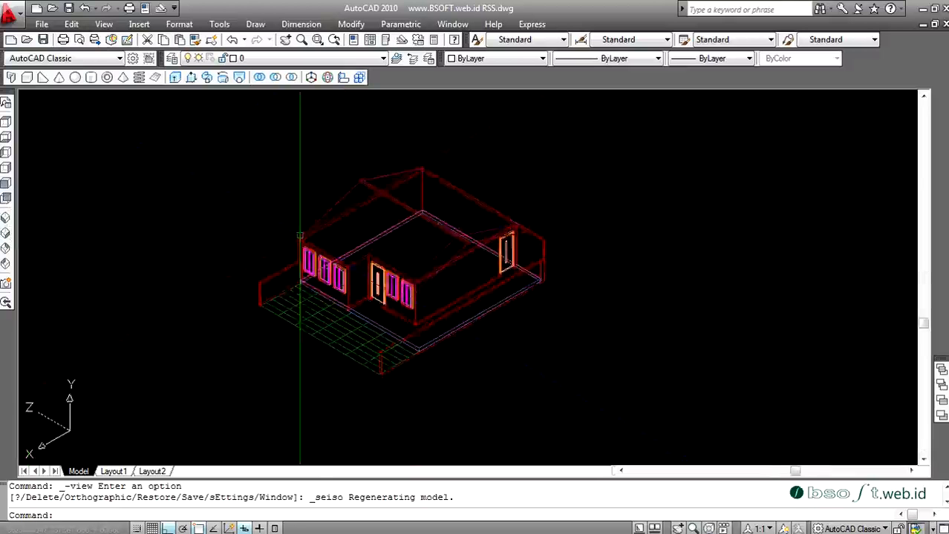
{"action": "scroll", "coordinate": [281, 324], "scroll_direction": "up", "scroll_amount": 2}
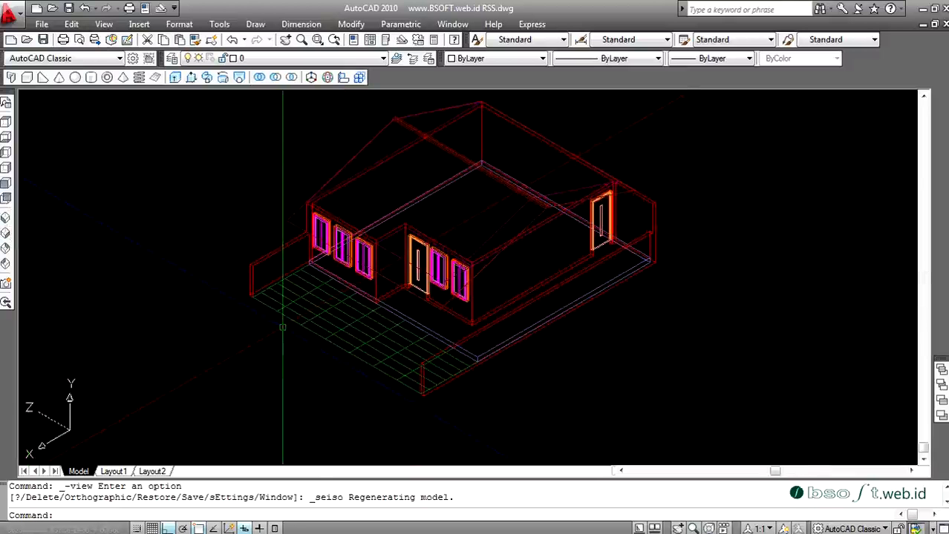
{"action": "type", "text": "VS"}
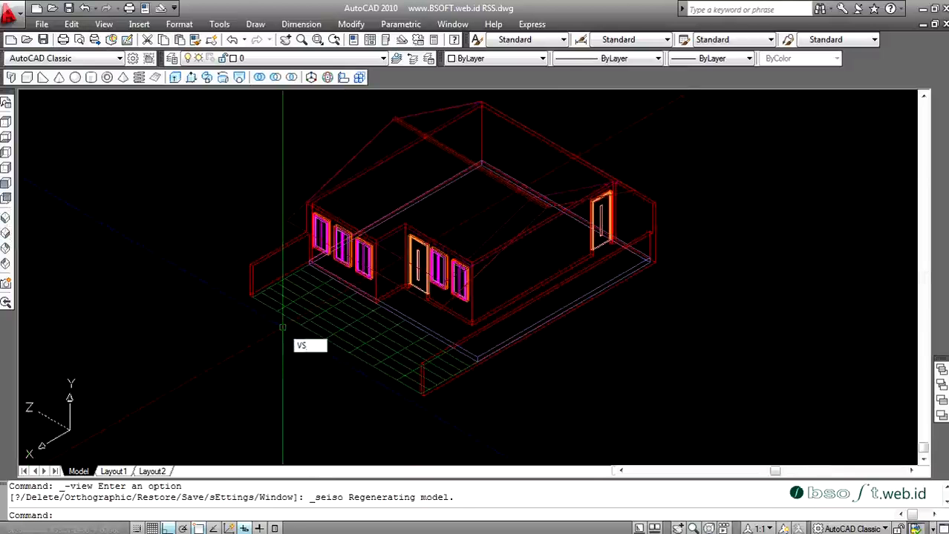
{"action": "key", "text": "Return"}
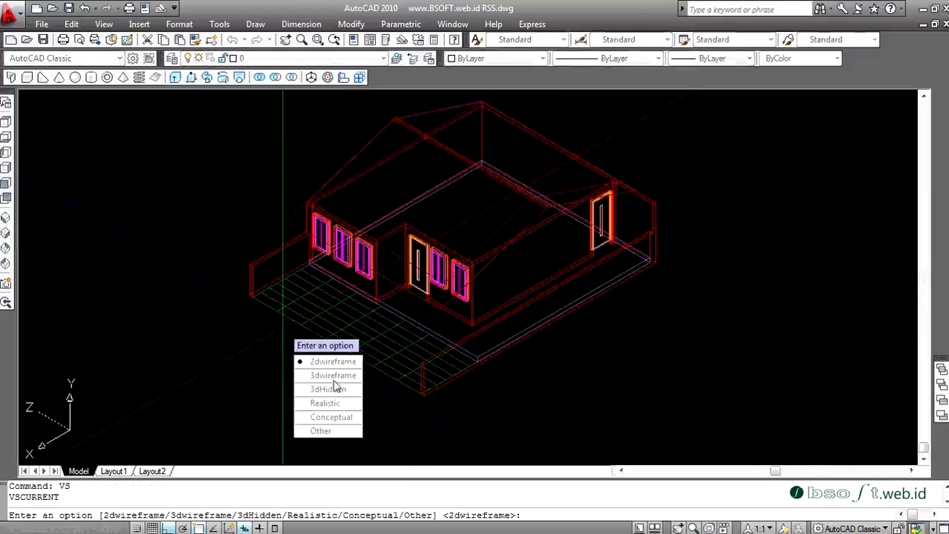
{"action": "left_click", "coordinate": [324, 403]}
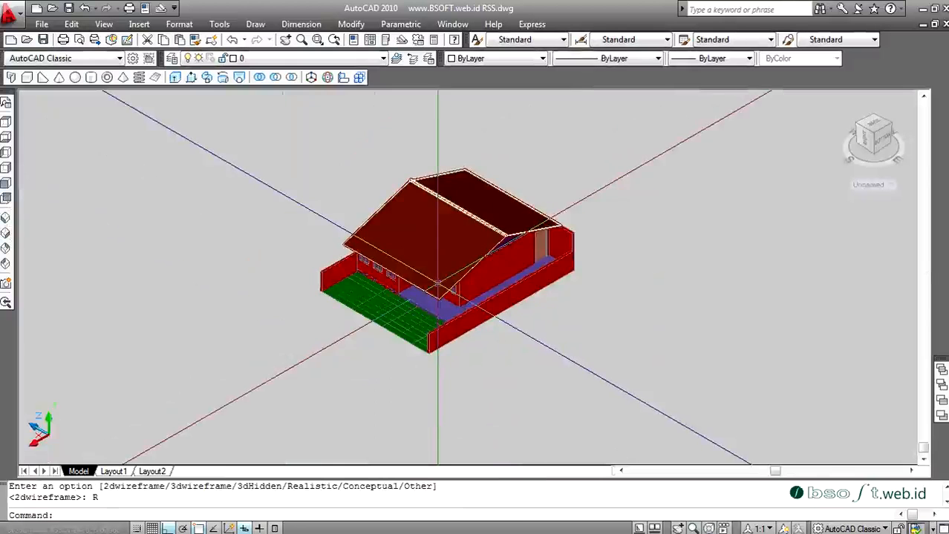
Step: Set the view to perspective with 3DORBIT and orbit to a close view of the front grass and the window-side boundary wall
{"action": "key", "text": "Escape"}
{"action": "type", "text": "3DO"}
{"action": "key", "text": "Return"}
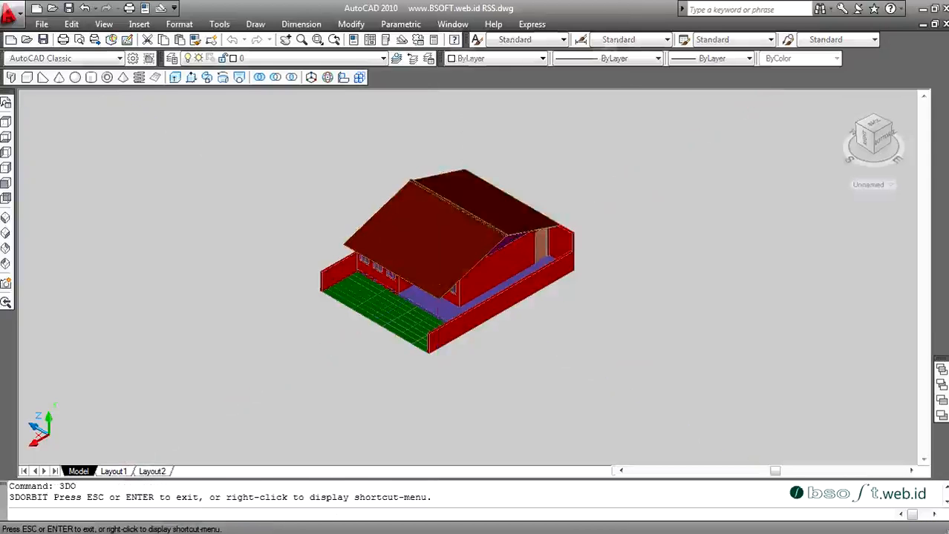
{"action": "right_click", "coordinate": [438, 286]}
{"action": "left_click", "coordinate": [488, 182]}
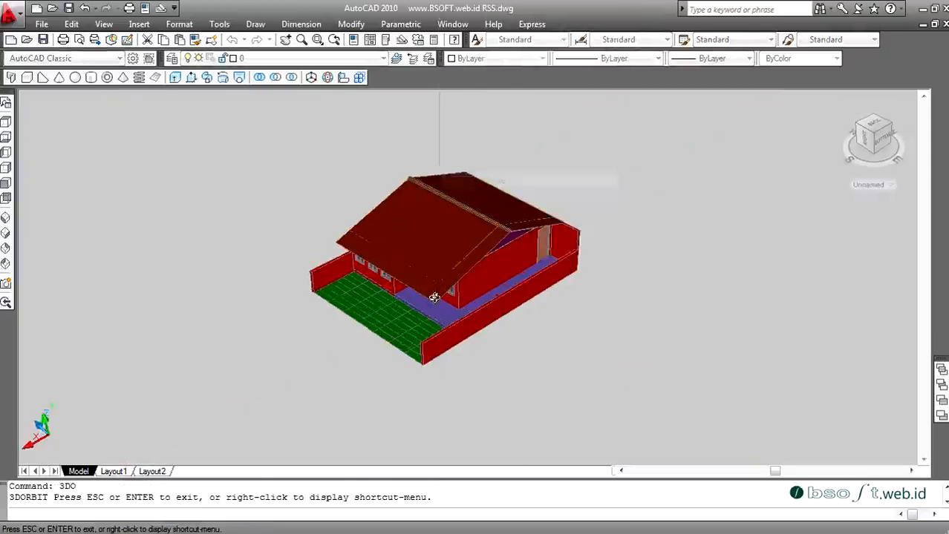
{"action": "left_click_drag", "start_coordinate": [434, 297], "coordinate": [465, 294]}
{"action": "scroll", "coordinate": [441, 275], "scroll_direction": "up", "scroll_amount": 4}
{"action": "scroll", "coordinate": [469, 284], "scroll_direction": "up", "scroll_amount": 2}
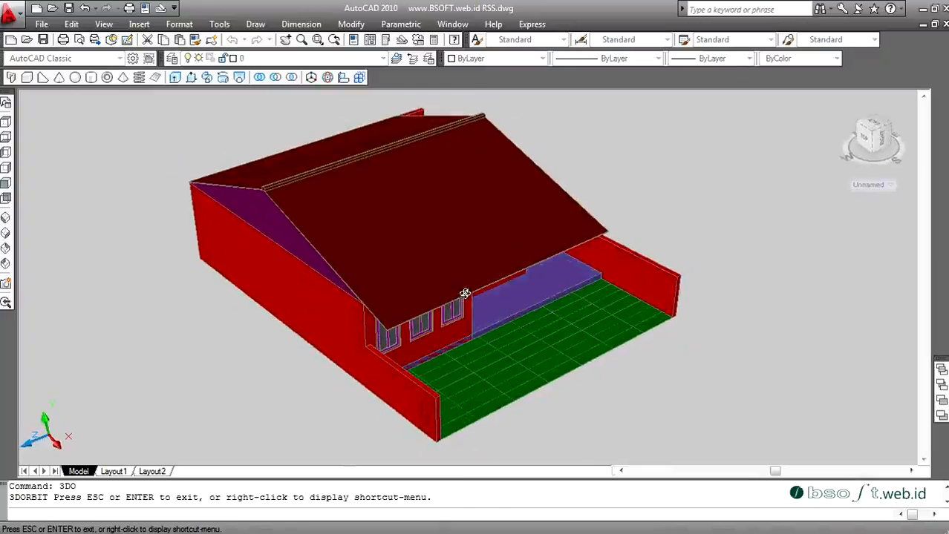
{"action": "key", "text": "Escape"}
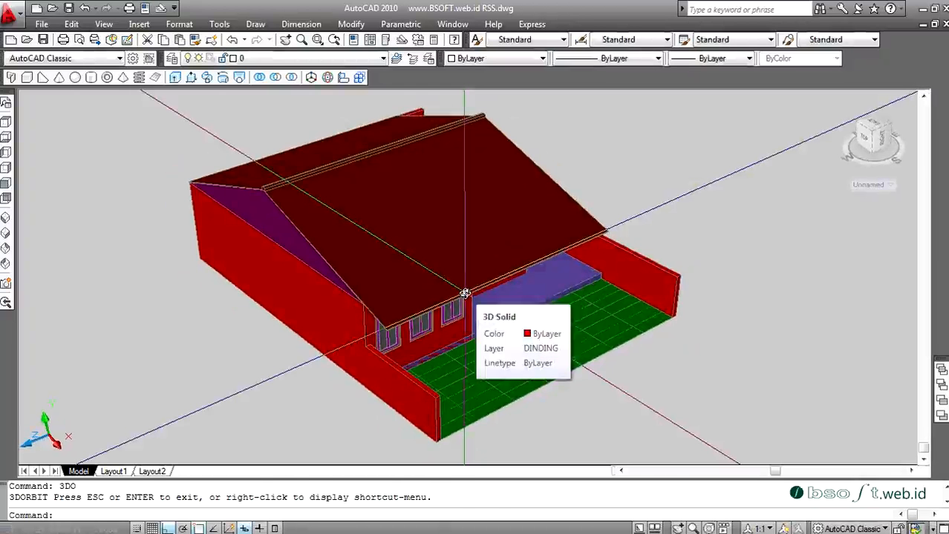
Step: Orbit the shaded house to look at the front grass and the side passage with the rear door
{"action": "key", "text": "Return"}
{"action": "left_click_drag", "start_coordinate": [465, 294], "coordinate": [427, 316]}
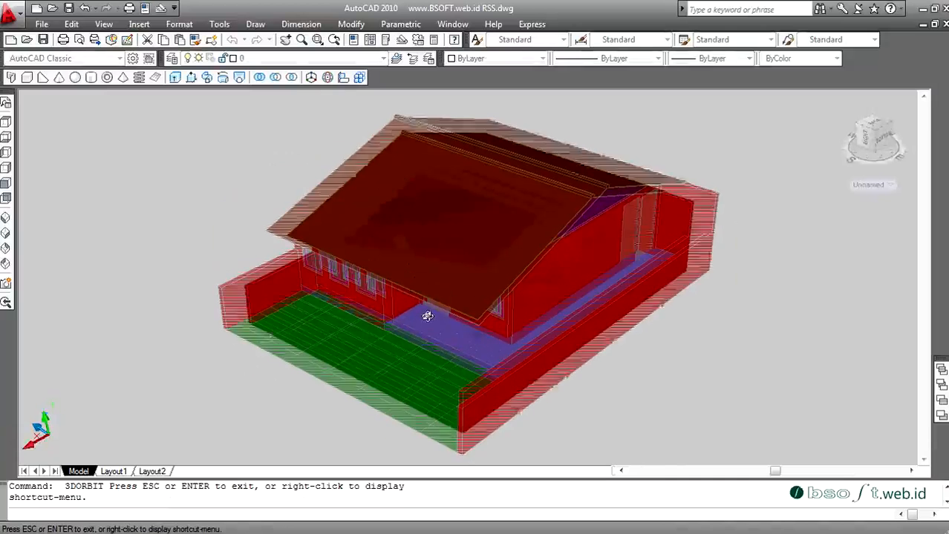
{"action": "key", "text": "Escape"}
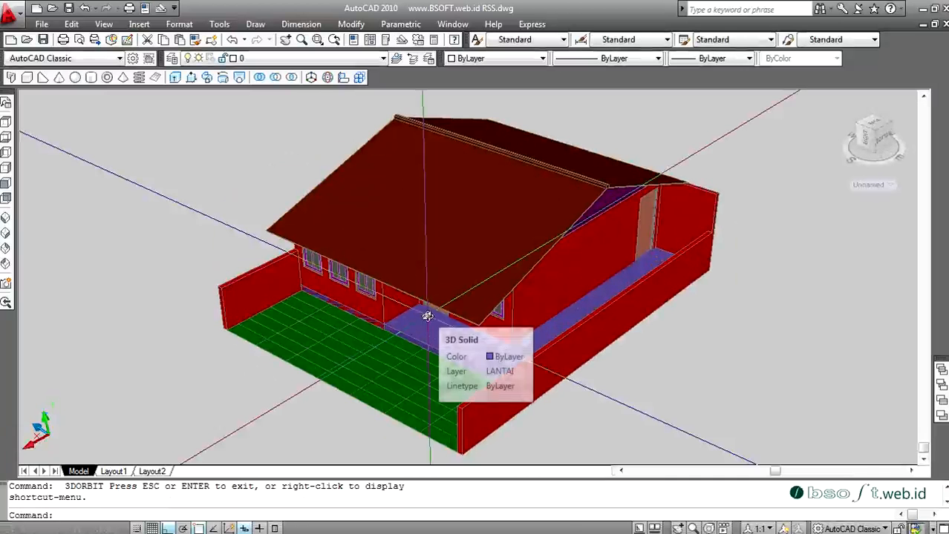
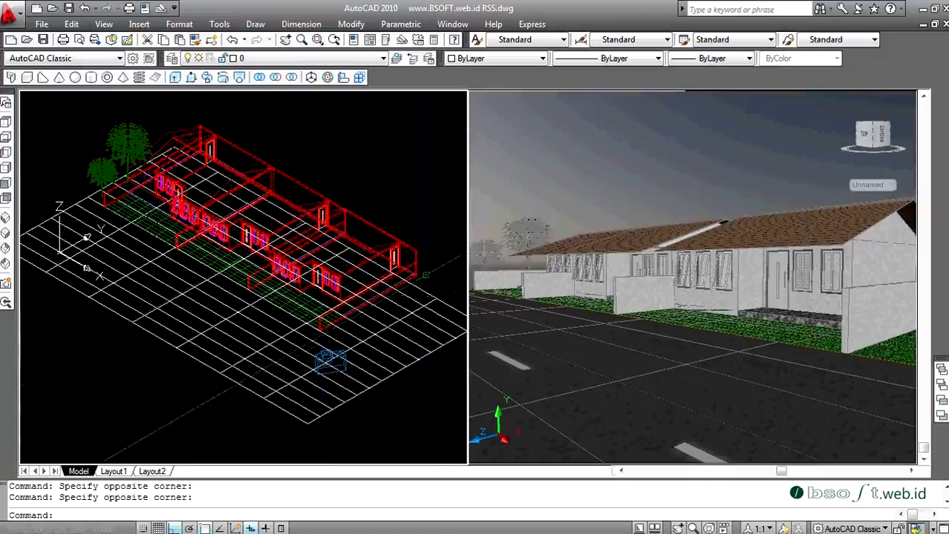
{"action": "left_click", "coordinate": [437, 277]}
{"action": "left_click", "coordinate": [420, 296]}
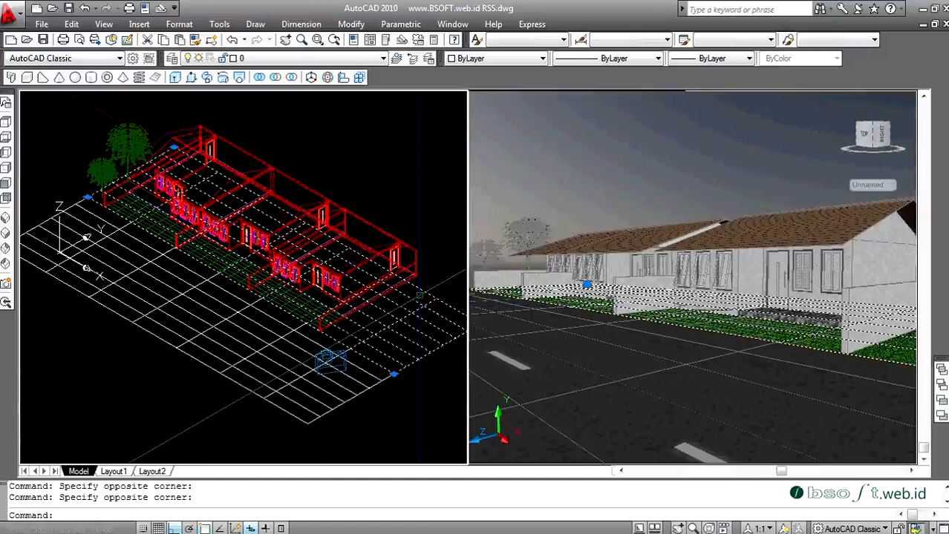
{"action": "key", "text": "Escape"}
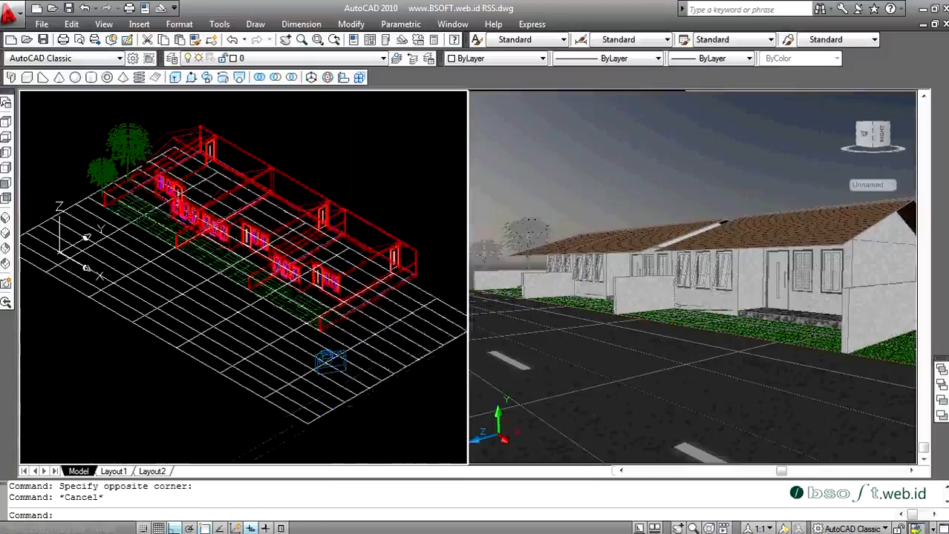
{"action": "left_click", "coordinate": [365, 413]}
{"action": "left_click", "coordinate": [331, 371]}
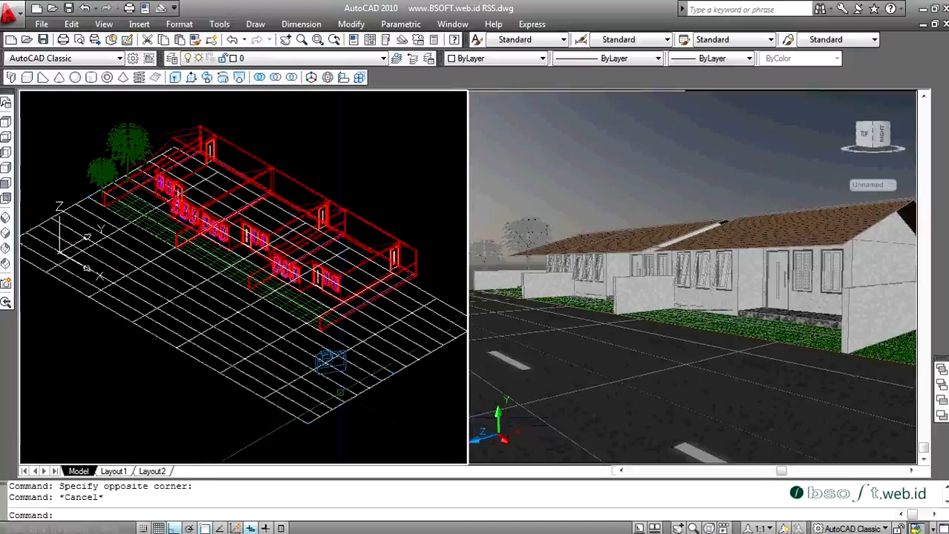
{"action": "key", "text": "Escape"}
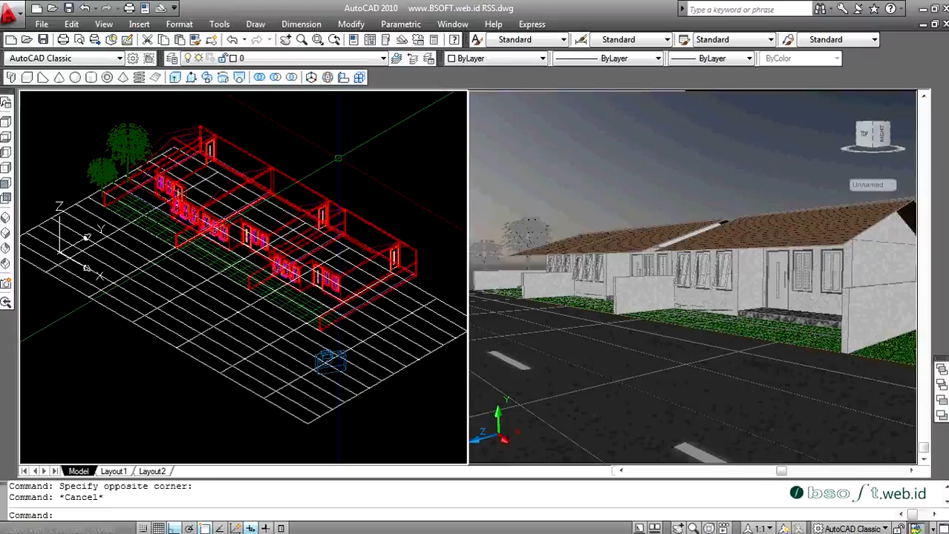
{"action": "left_click", "coordinate": [337, 158]}
{"action": "left_click", "coordinate": [343, 157]}
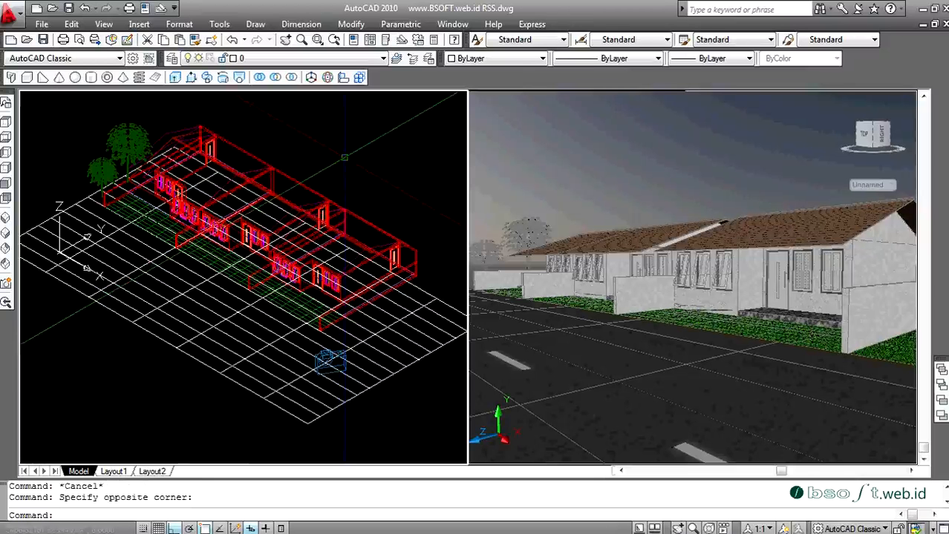
Step: Open the advanced render settings with RPREF and choose the Low render preset
{"action": "type", "text": "RPREF"}
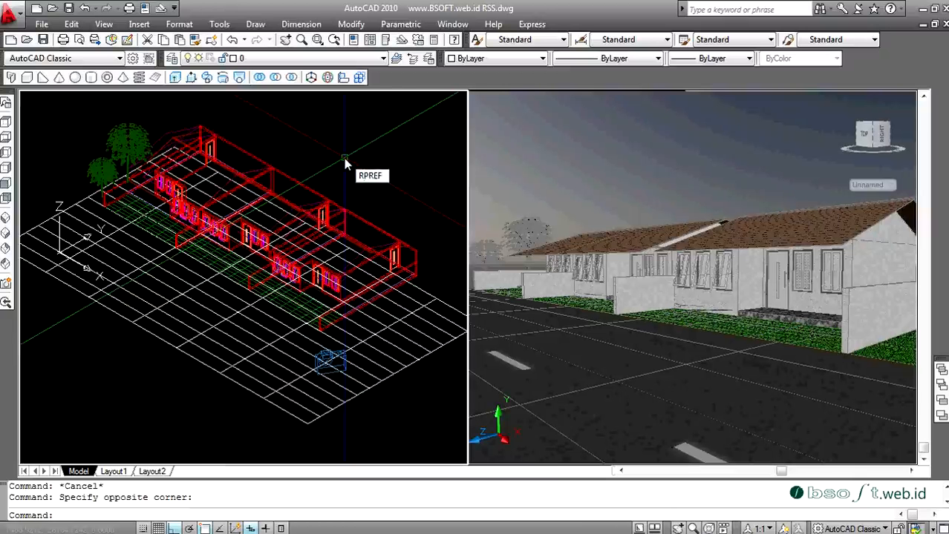
{"action": "key", "text": "Return"}
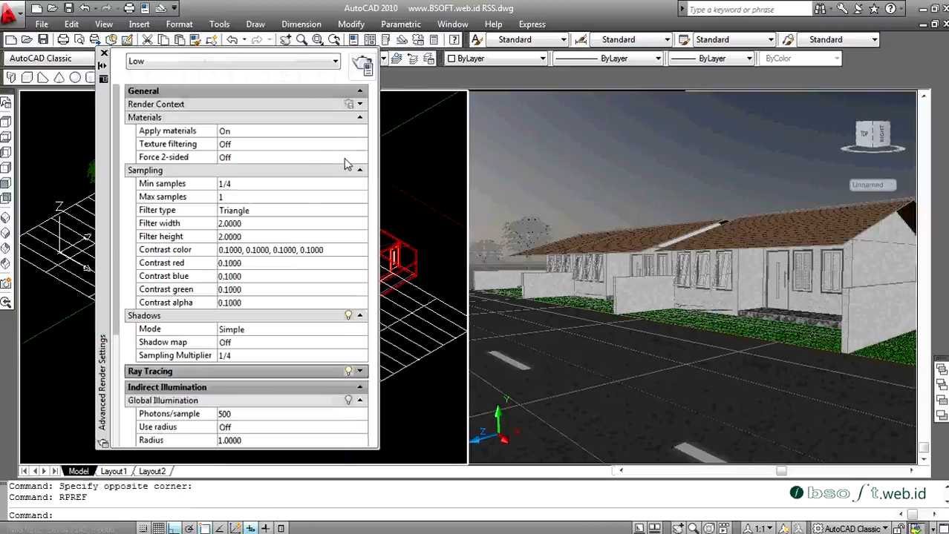
{"action": "left_click", "coordinate": [319, 63]}
{"action": "left_click", "coordinate": [293, 90]}
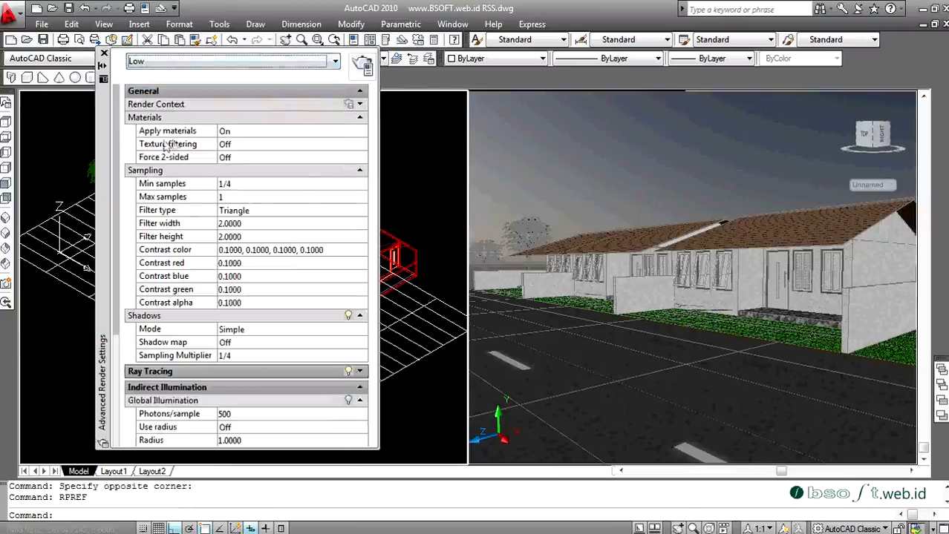
Step: Turn on Texture filtering and Force 2-sided for the render materials
{"action": "left_click", "coordinate": [280, 145]}
{"action": "left_click", "coordinate": [279, 145]}
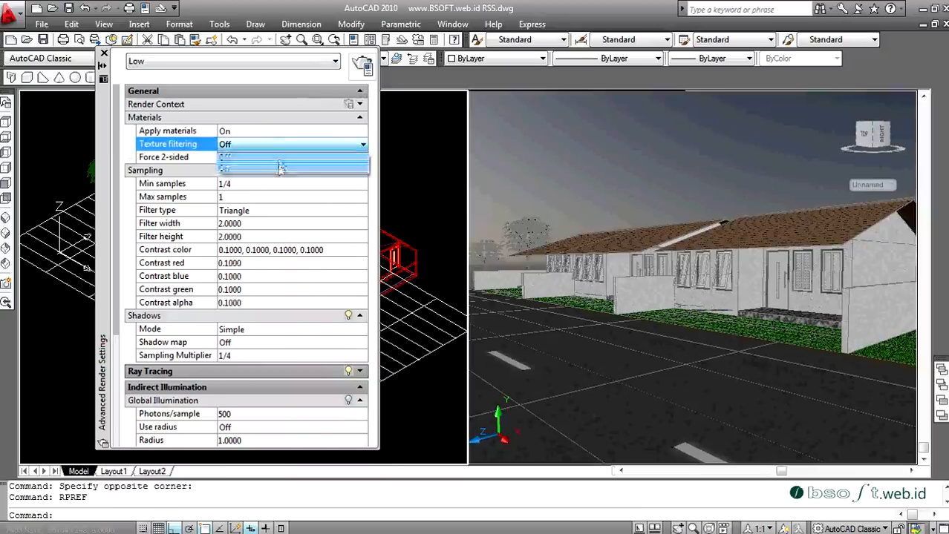
{"action": "left_click", "coordinate": [279, 170]}
{"action": "left_click", "coordinate": [279, 157]}
{"action": "left_click", "coordinate": [279, 157]}
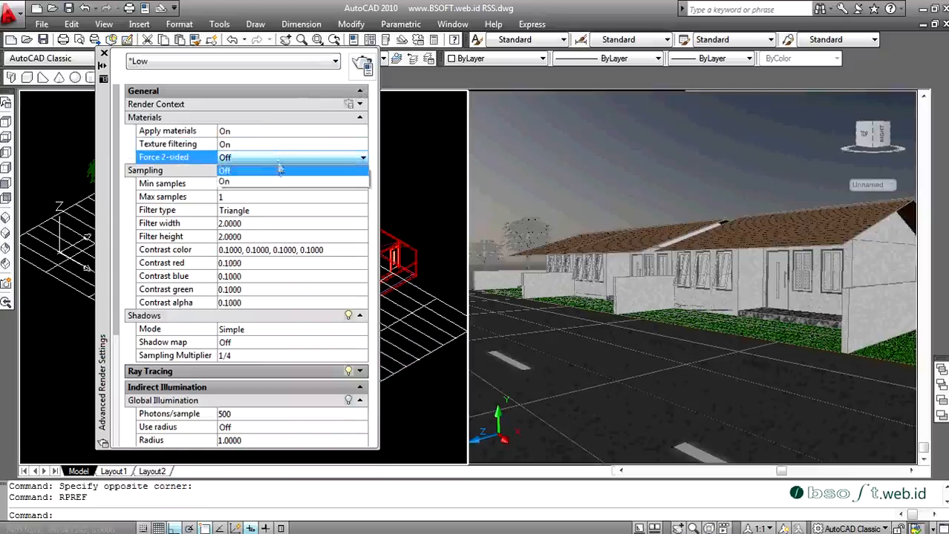
{"action": "left_click", "coordinate": [276, 182]}
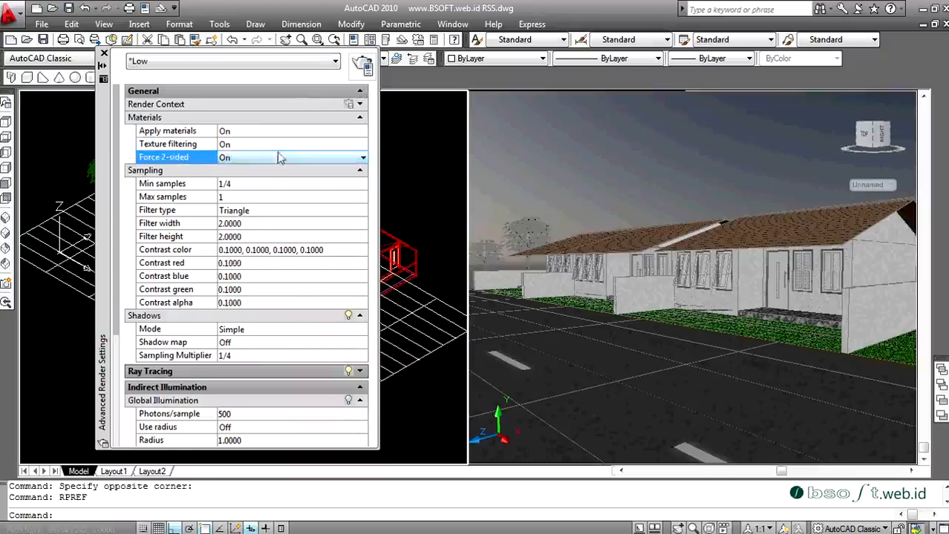
Step: Set the render sampling's Min samples to 4
{"action": "left_click", "coordinate": [312, 185]}
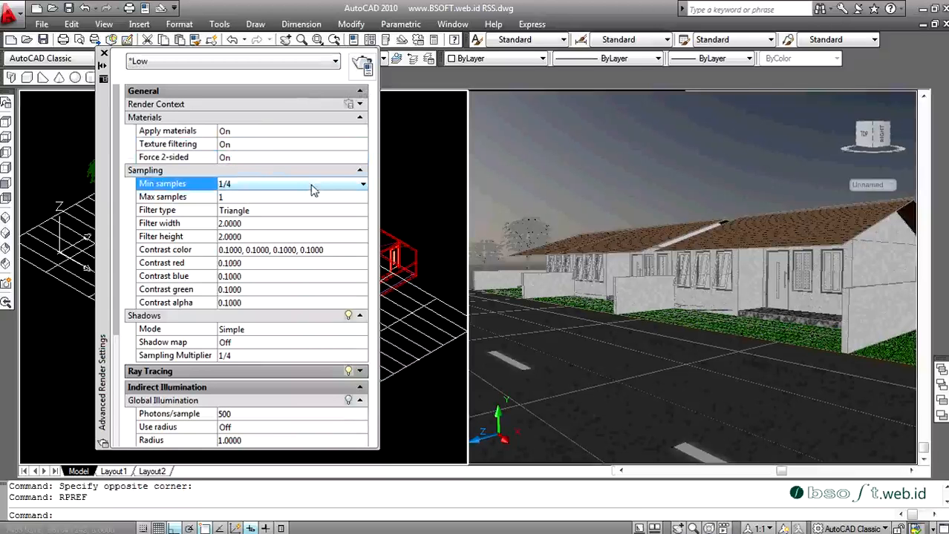
{"action": "left_click", "coordinate": [312, 187]}
{"action": "left_click", "coordinate": [305, 241]}
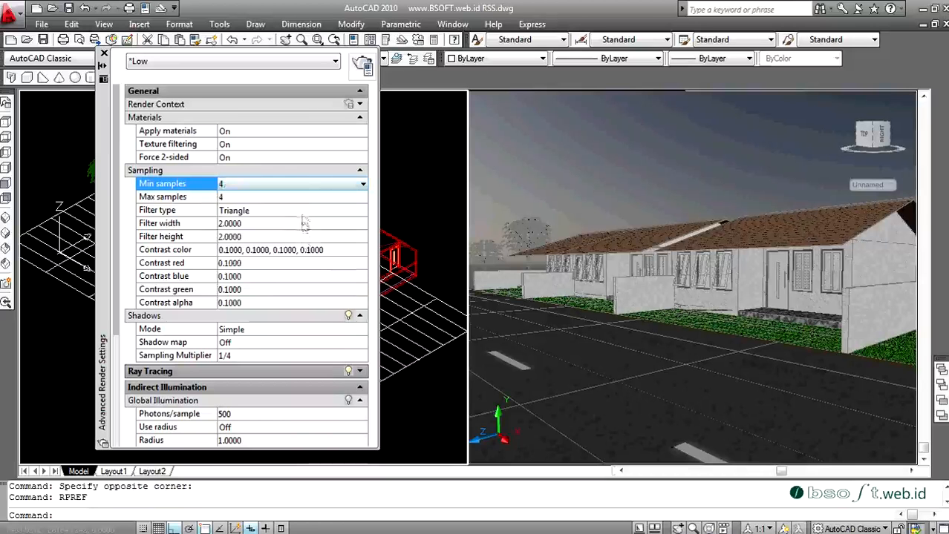
Step: Set the render sampling's Max samples to 16 and the filter type to Mitchell
{"action": "left_click", "coordinate": [309, 197]}
{"action": "left_click", "coordinate": [308, 198]}
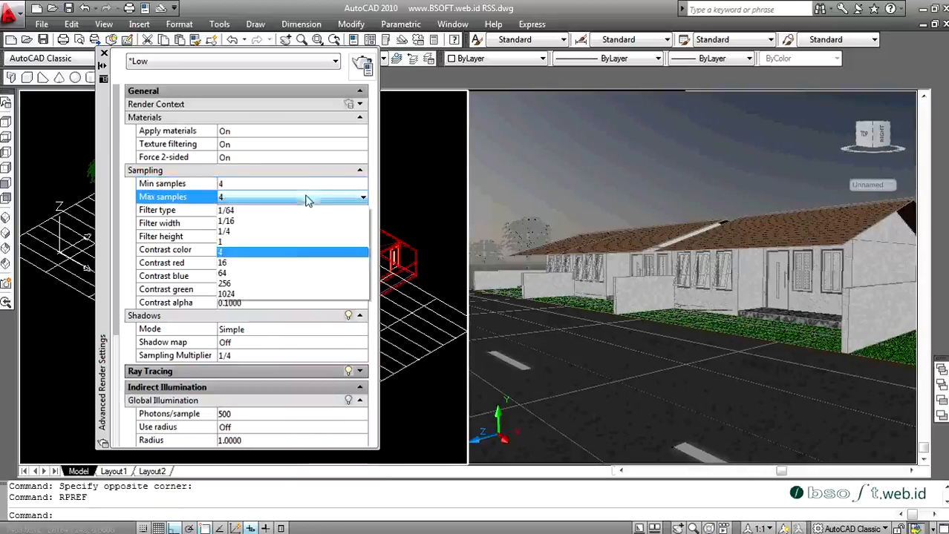
{"action": "left_click", "coordinate": [289, 263]}
{"action": "left_click", "coordinate": [294, 213]}
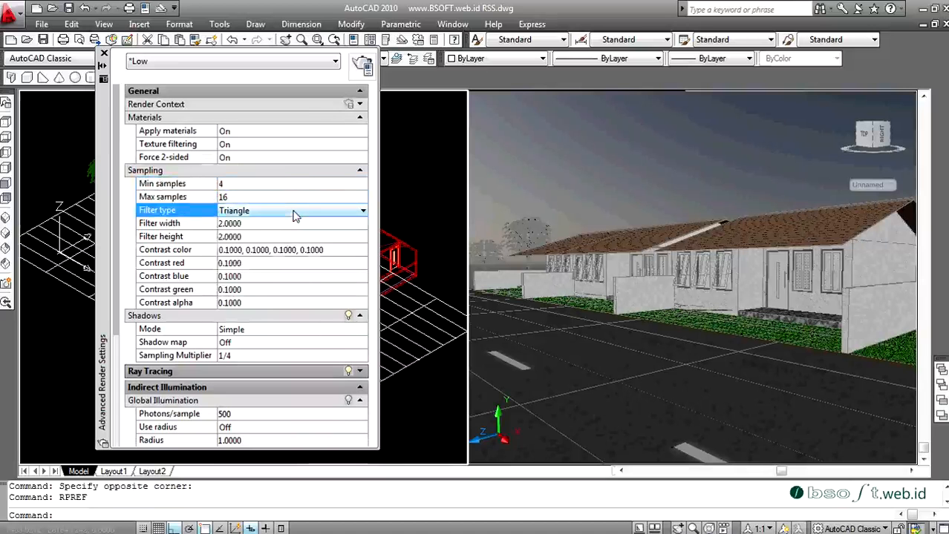
{"action": "left_click", "coordinate": [294, 214]}
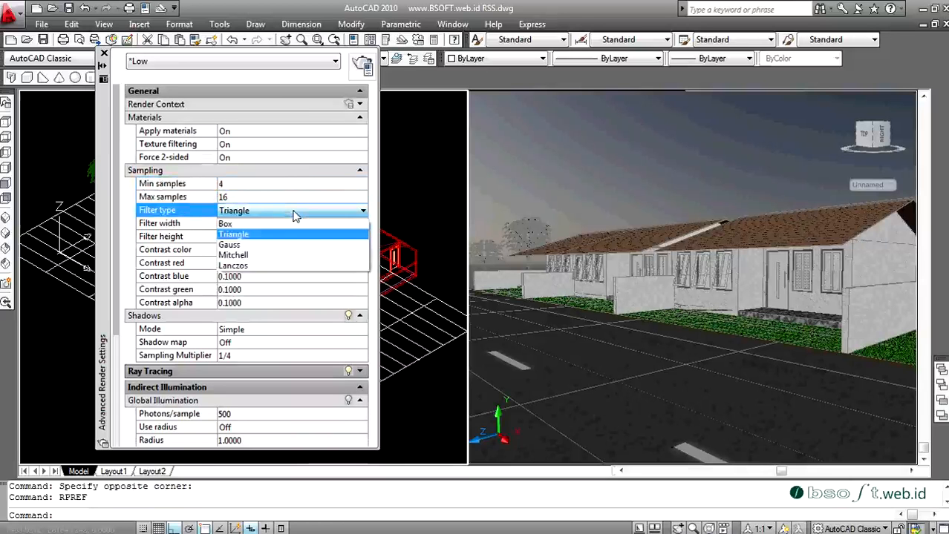
{"action": "left_click", "coordinate": [277, 255]}
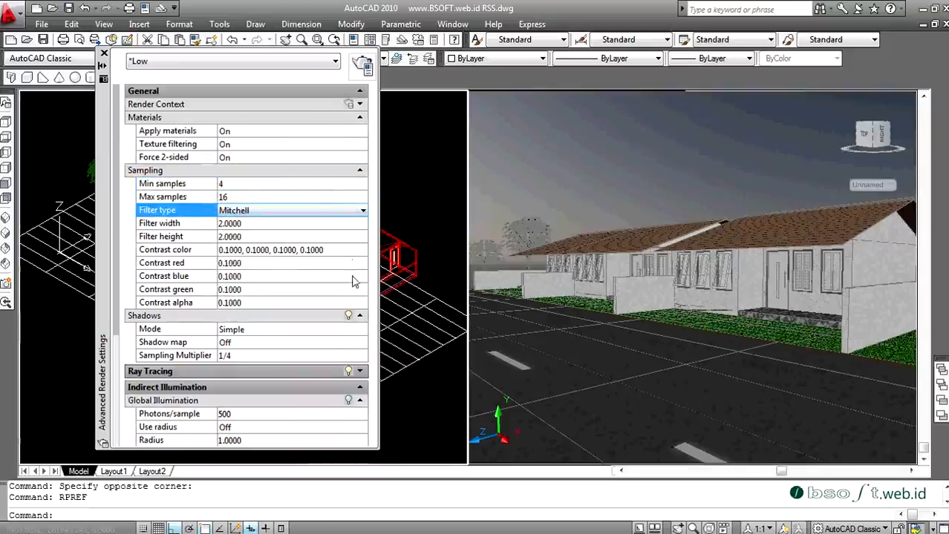
Step: Turn on the shadow map and set the shadows' Sampling Multiplier to 1/8
{"action": "left_click", "coordinate": [276, 343]}
{"action": "left_click", "coordinate": [278, 343]}
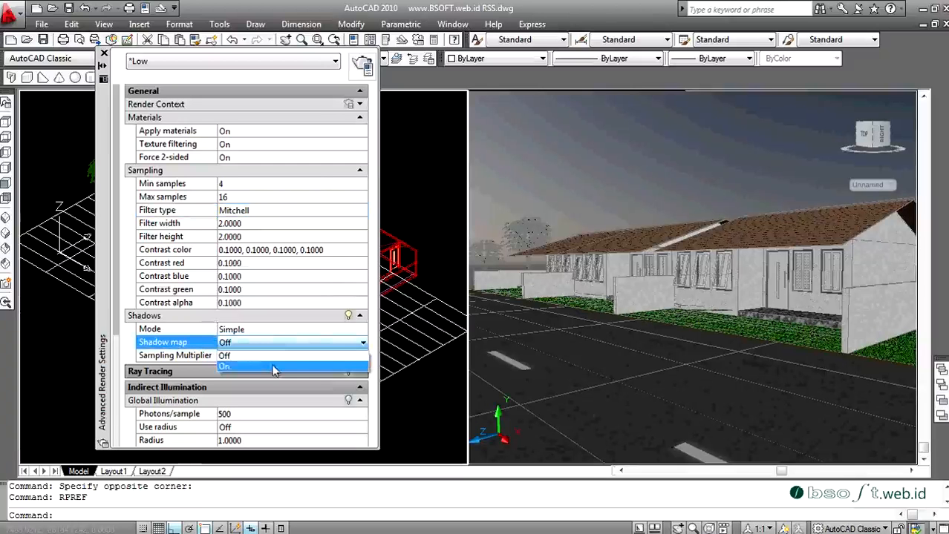
{"action": "left_click", "coordinate": [276, 367]}
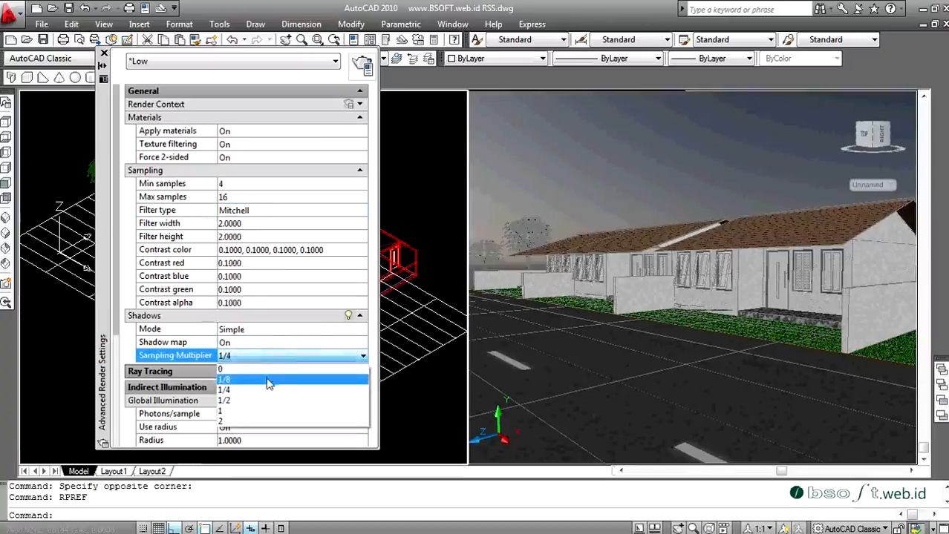
{"action": "left_click", "coordinate": [268, 380]}
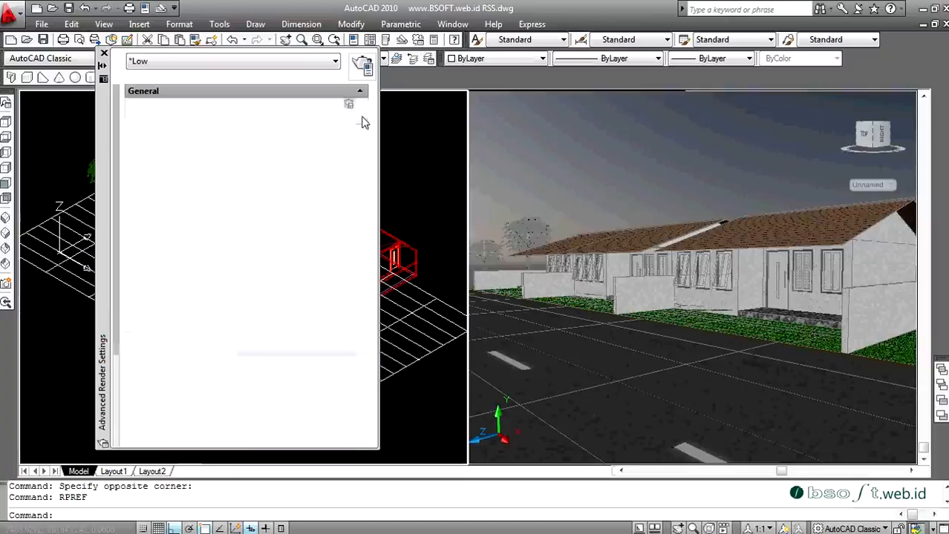
Step: Collapse the General settings and turn on Global Illumination for the render
{"action": "left_click", "coordinate": [360, 117]}
{"action": "left_click", "coordinate": [360, 91]}
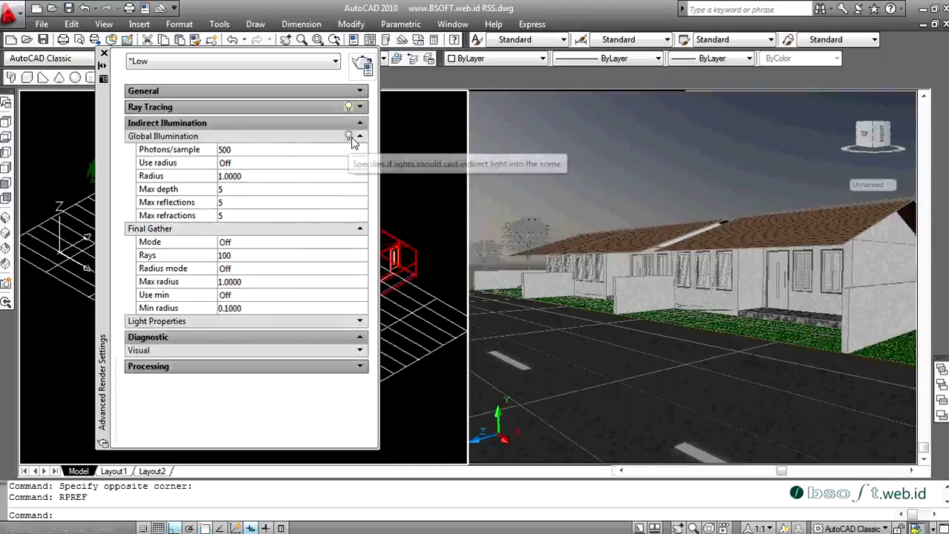
{"action": "left_click", "coordinate": [349, 138]}
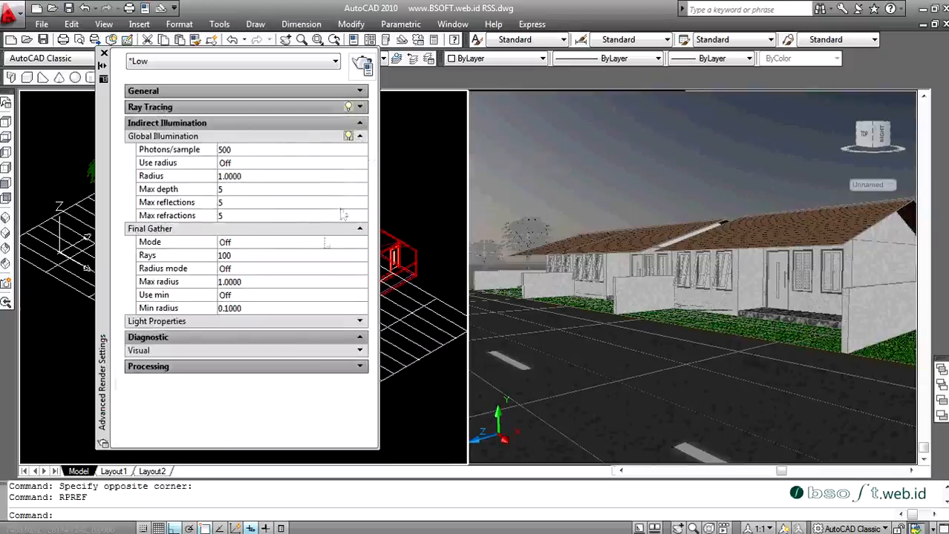
Step: Set the Final Gather mode to On with 50 rays and close the advanced render settings
{"action": "left_click", "coordinate": [297, 244]}
{"action": "left_click", "coordinate": [298, 243]}
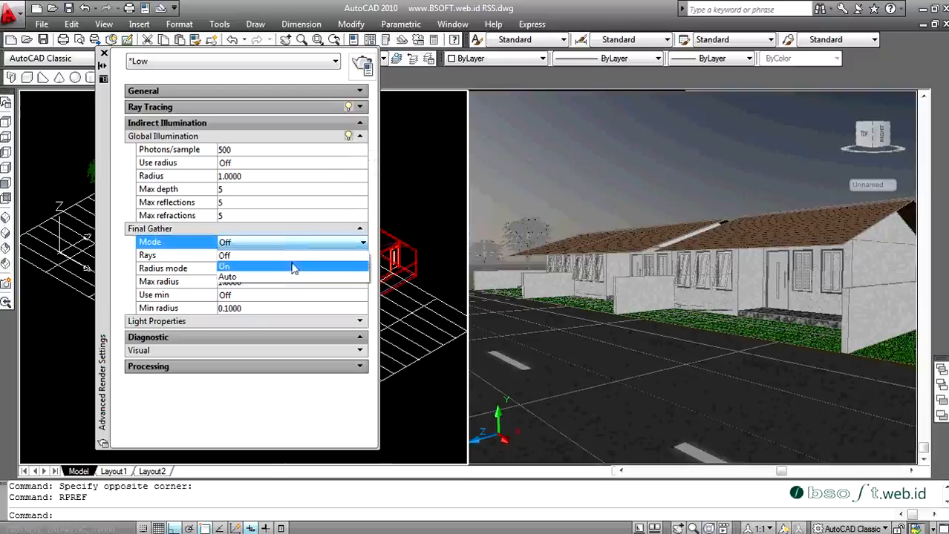
{"action": "left_click", "coordinate": [294, 266]}
{"action": "left_click", "coordinate": [282, 257]}
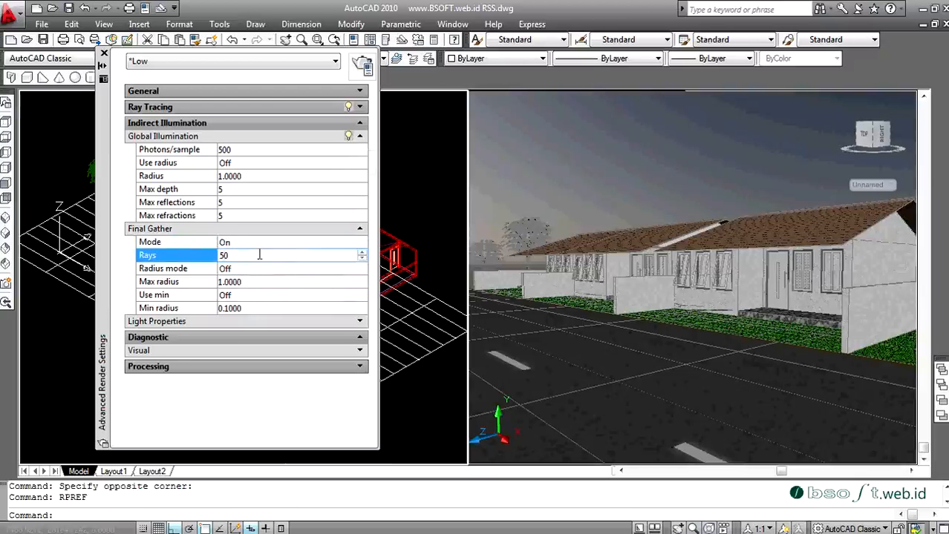
{"action": "key", "text": "Tab"}
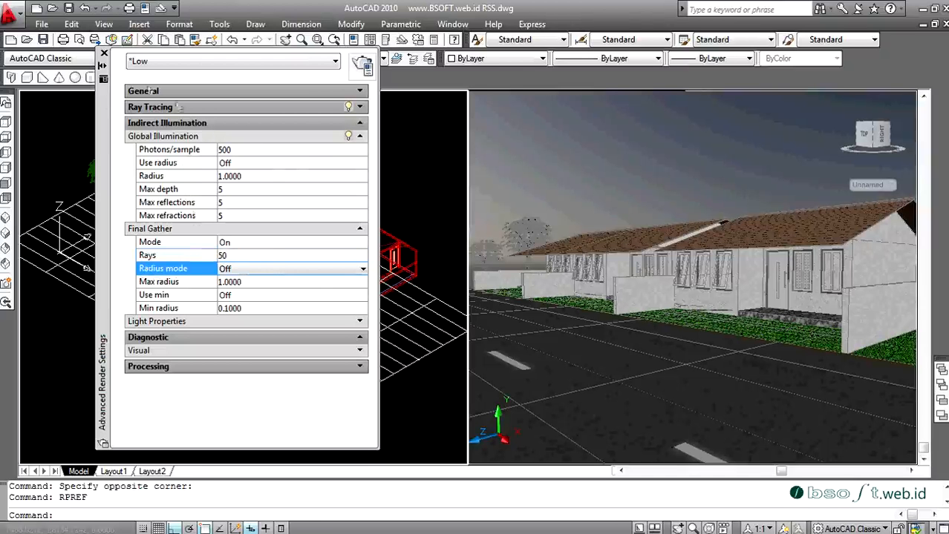
{"action": "left_click", "coordinate": [105, 55]}
Step: Render the perspective view of the row of houses with RR and close the render window
{"action": "left_click", "coordinate": [305, 134]}
{"action": "left_click", "coordinate": [300, 138]}
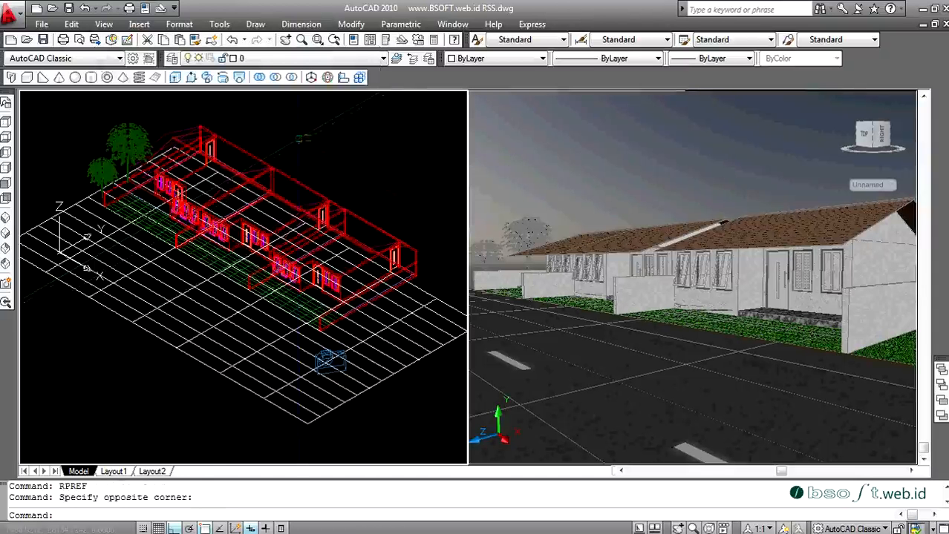
{"action": "left_click", "coordinate": [573, 152]}
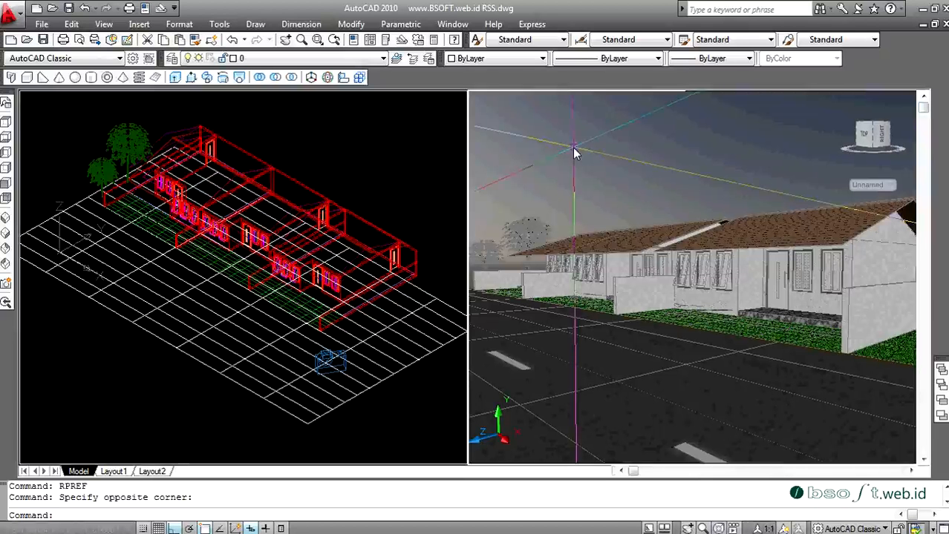
{"action": "type", "text": "RR"}
{"action": "key", "text": "Return"}
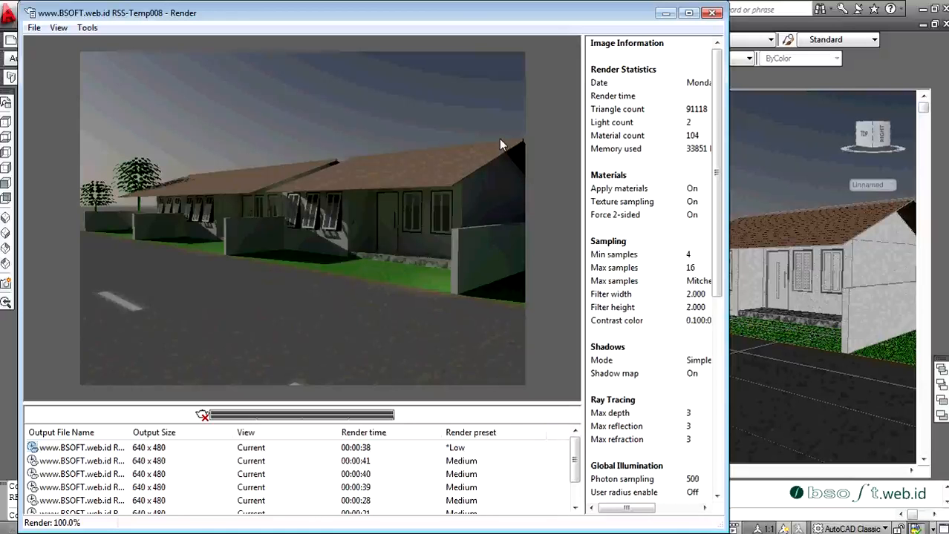
{"action": "left_click", "coordinate": [711, 14]}
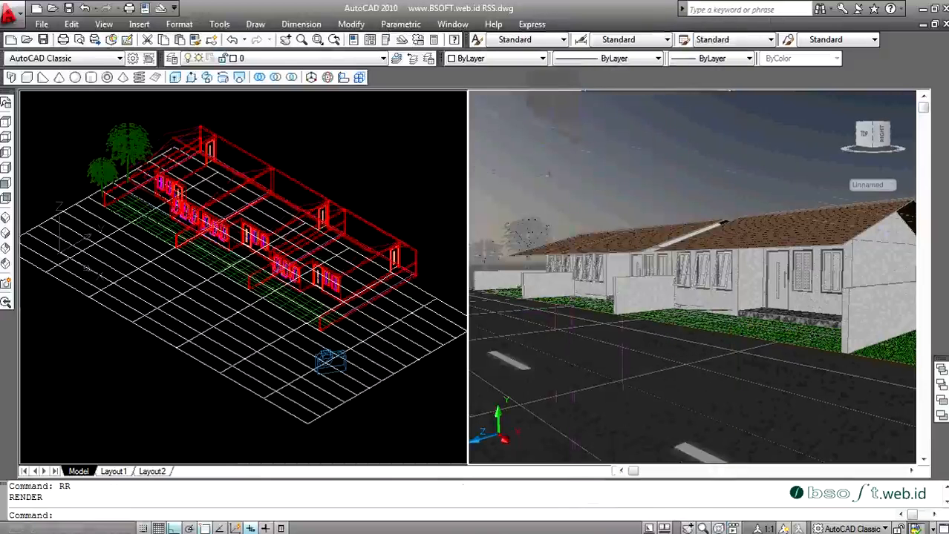
Step: Open the background settings for the perspective view of the houses with the BACKGROUND command
{"action": "left_click", "coordinate": [405, 146]}
{"action": "left_click", "coordinate": [405, 146]}
{"action": "left_click", "coordinate": [405, 146]}
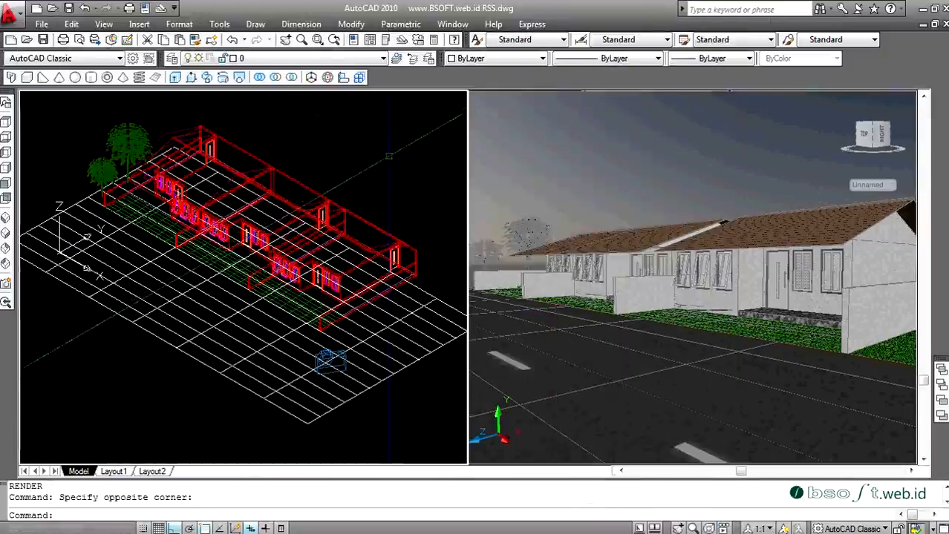
{"action": "left_click", "coordinate": [536, 144]}
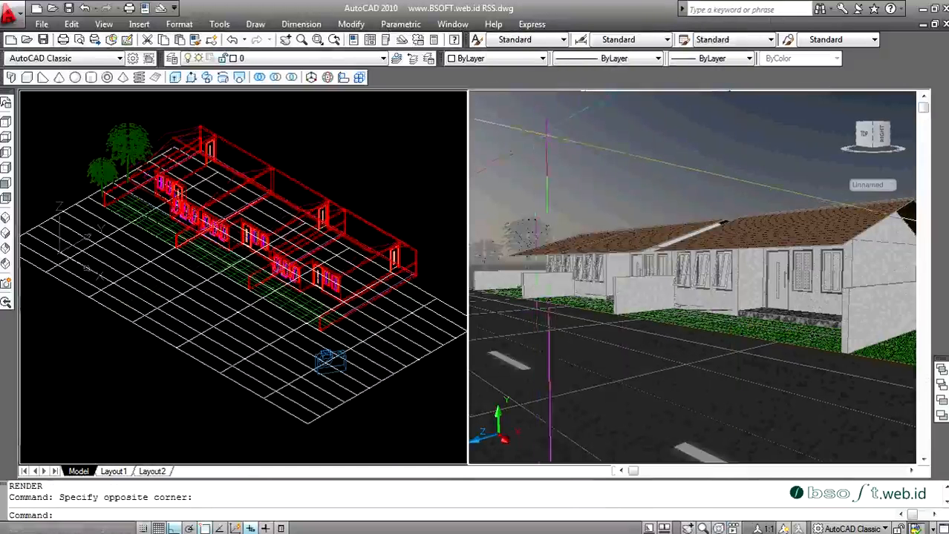
{"action": "type", "text": "BACKGROUND"}
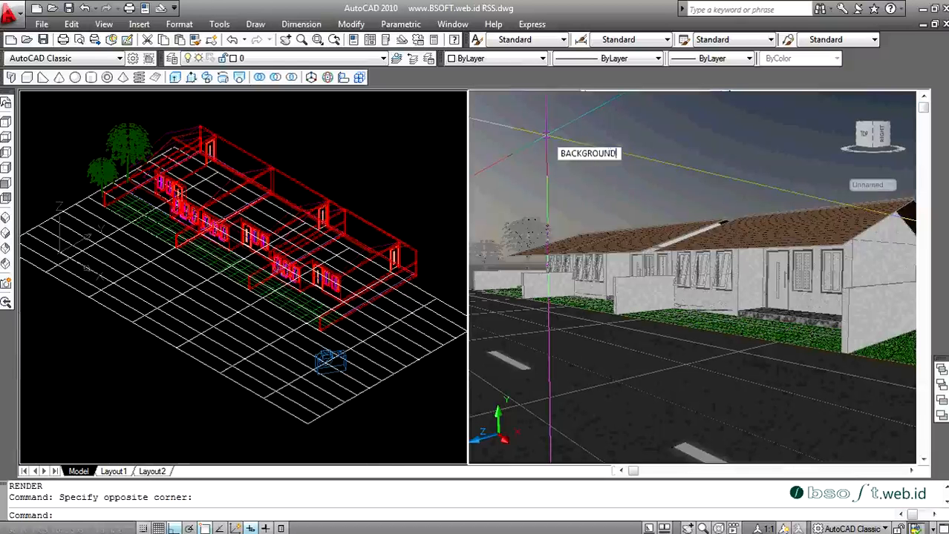
{"action": "key", "text": "Return"}
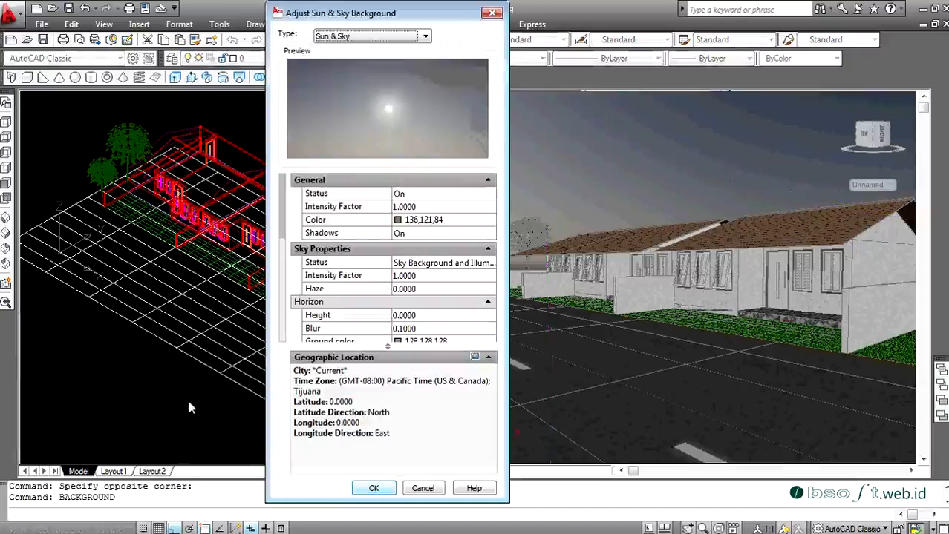
Step: Try the Solid background type and switch back to Sun & Sky
{"action": "left_click", "coordinate": [363, 35]}
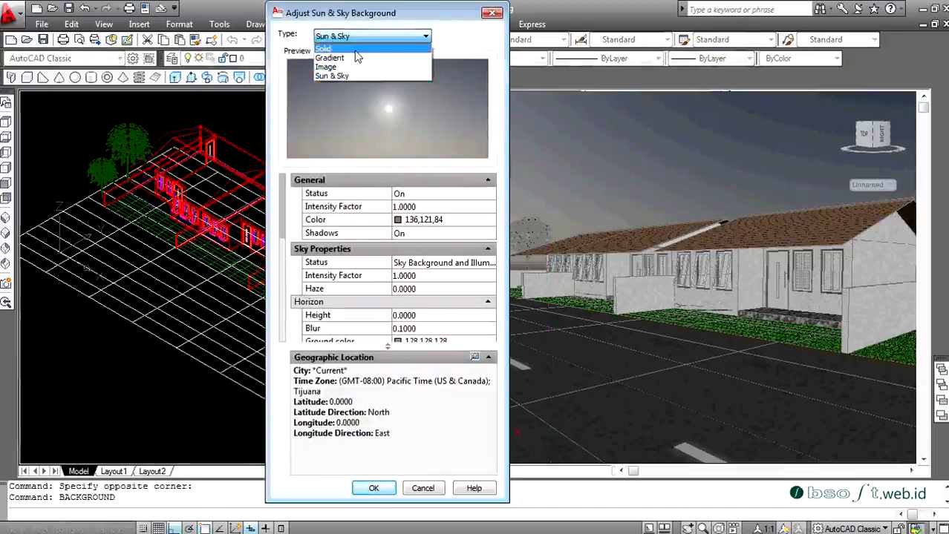
{"action": "left_click", "coordinate": [355, 50]}
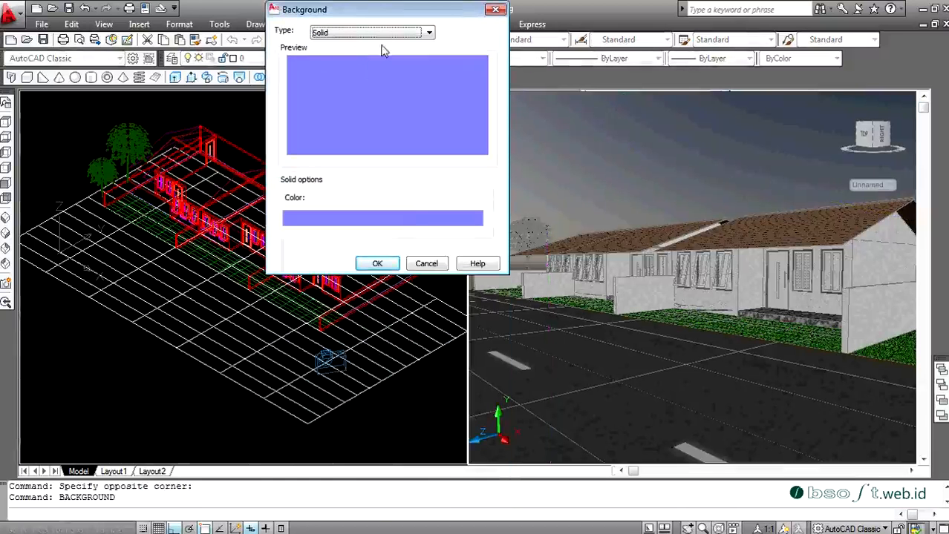
{"action": "left_click_drag", "start_coordinate": [386, 16], "coordinate": [390, 31]}
{"action": "left_click", "coordinate": [407, 50]}
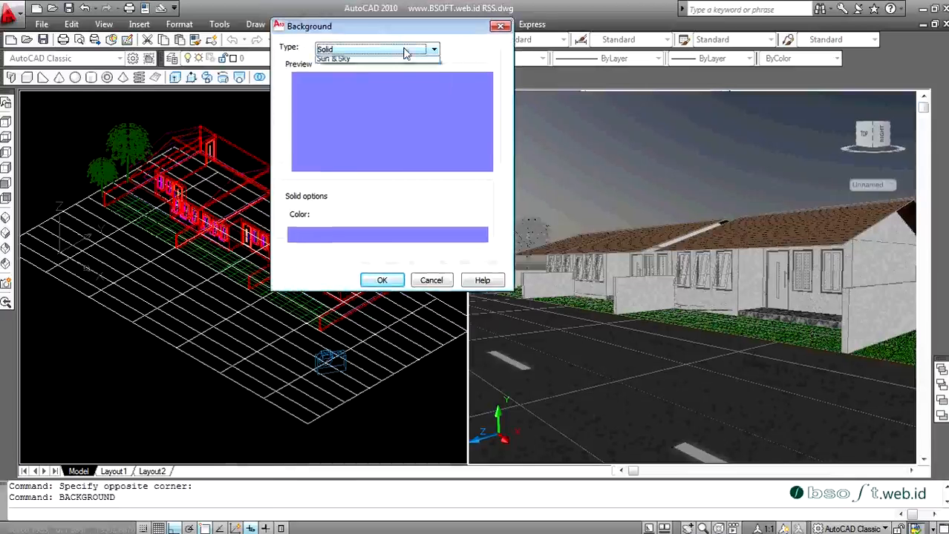
{"action": "left_click", "coordinate": [367, 89]}
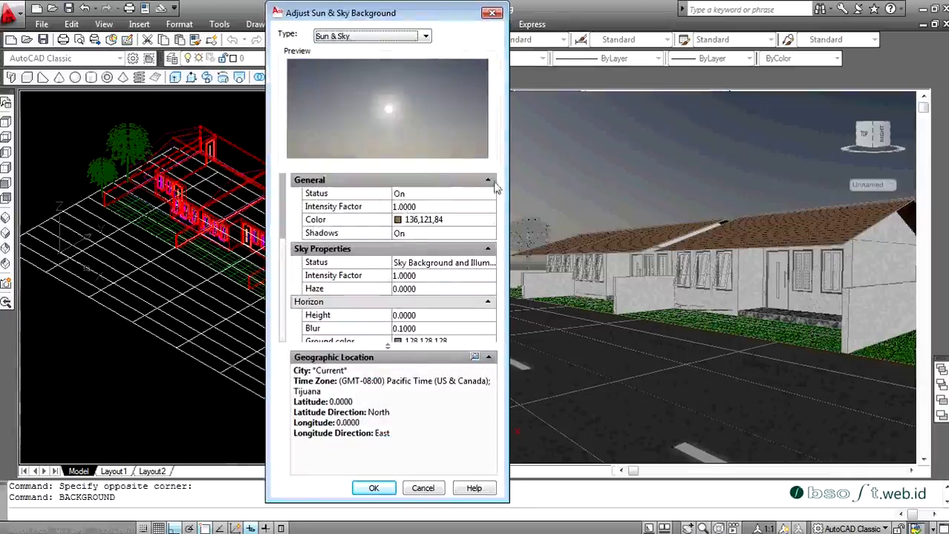
Step: Choose Sky Background and Illumination as the sky status of the Sun & Sky background
{"action": "left_click", "coordinate": [487, 181]}
{"action": "left_click", "coordinate": [487, 180]}
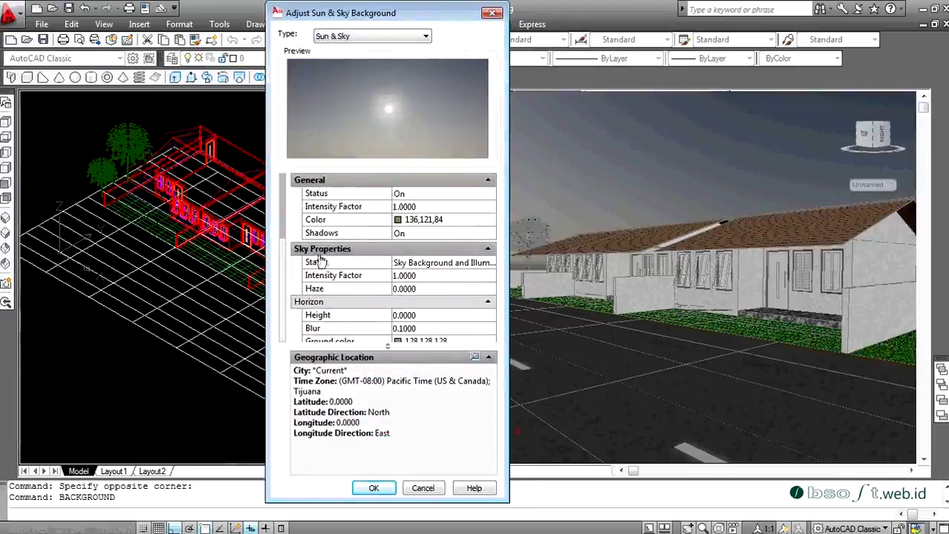
{"action": "left_click", "coordinate": [382, 263]}
{"action": "left_click", "coordinate": [435, 264]}
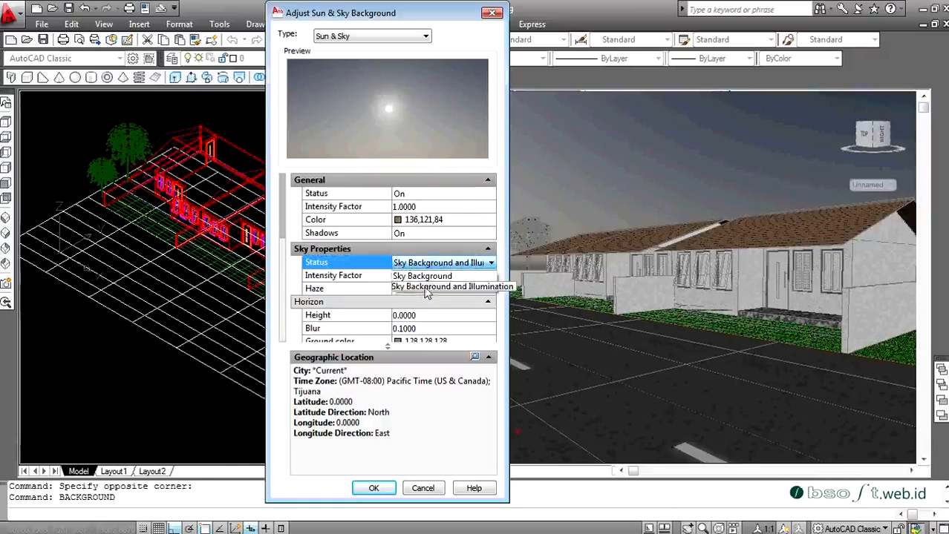
{"action": "left_click", "coordinate": [427, 288]}
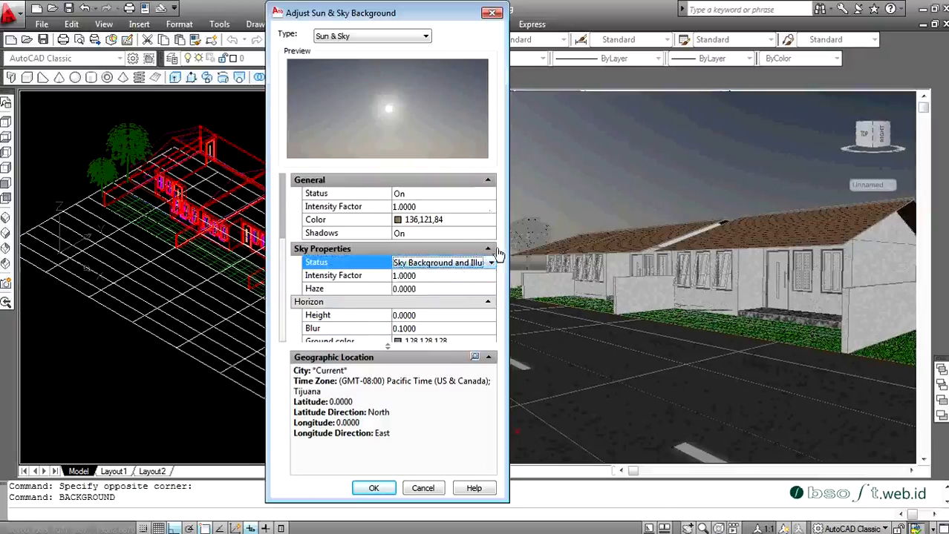
Step: Examine the Sun Angle Calculator settings and the options for defining the drawing's geographic location
{"action": "left_click", "coordinate": [488, 181]}
{"action": "left_click", "coordinate": [489, 196]}
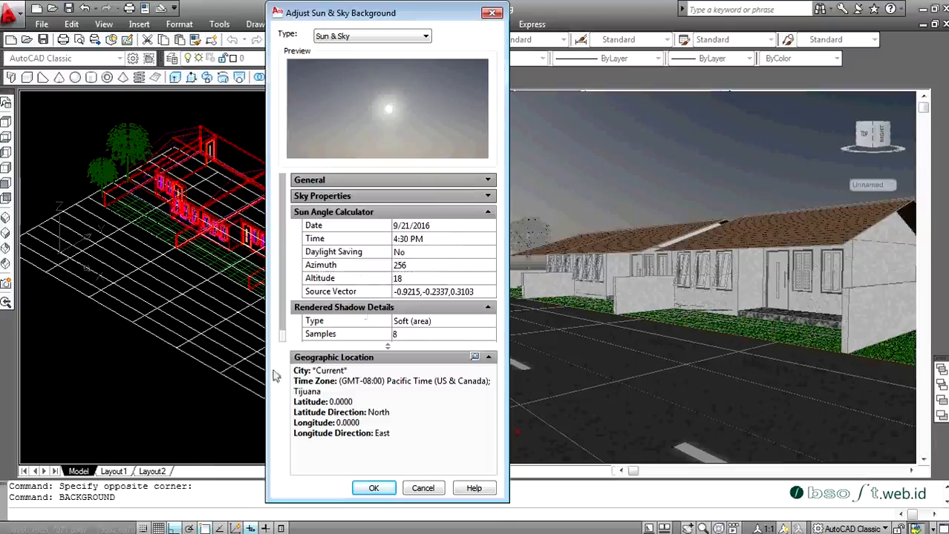
{"action": "left_click", "coordinate": [474, 358]}
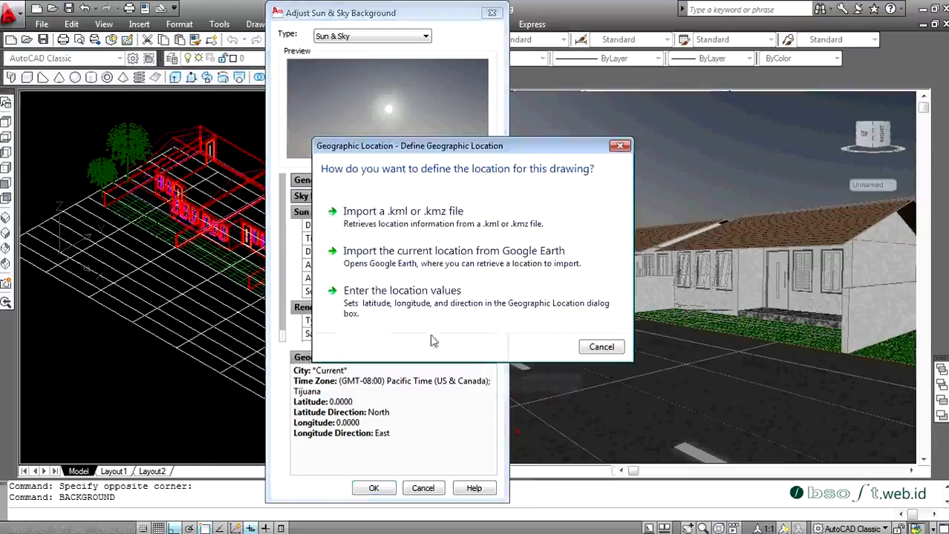
{"action": "left_click", "coordinate": [601, 346]}
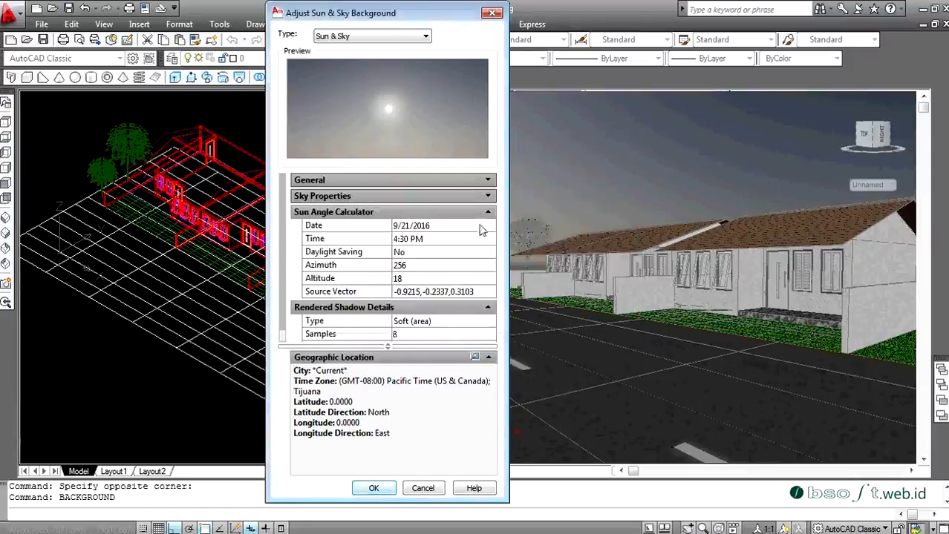
Step: Set the sun's general Intensity Factor to 0.5 and apply the Sun & Sky background
{"action": "left_click", "coordinate": [488, 180]}
{"action": "left_click", "coordinate": [446, 210]}
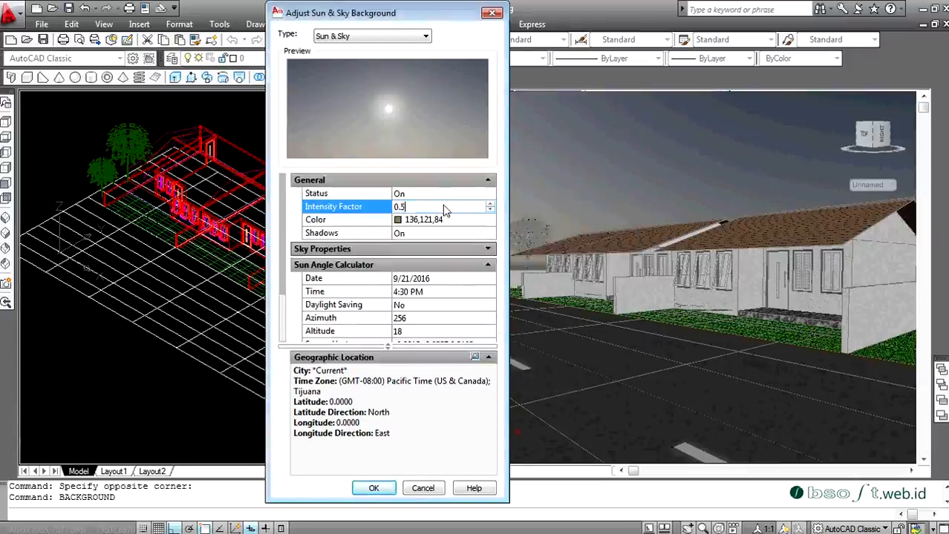
{"action": "key", "text": "Tab"}
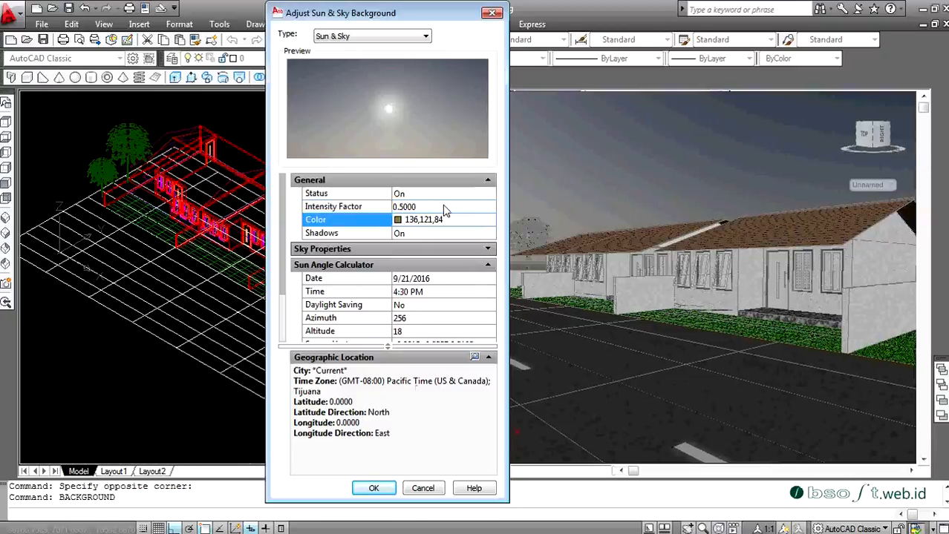
{"action": "left_click", "coordinate": [373, 489]}
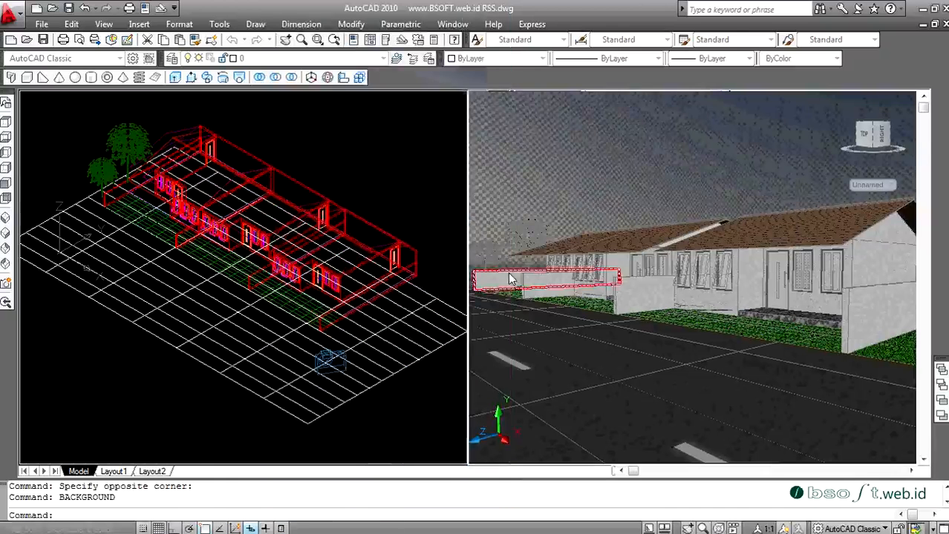
{"action": "key", "text": "Escape"}
Step: Set the Final Gather rays to 200 in the advanced render settings and close the settings
{"action": "left_click", "coordinate": [305, 133]}
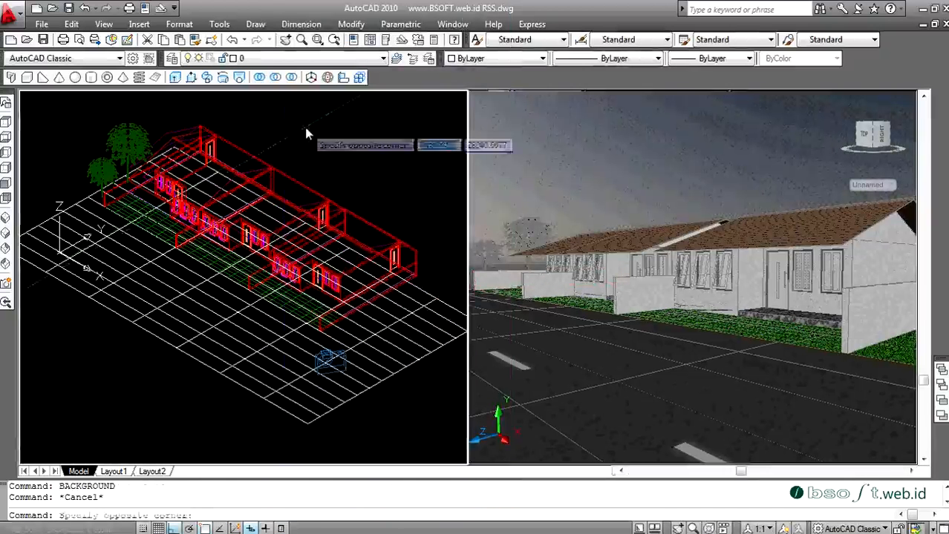
{"action": "left_click", "coordinate": [303, 134]}
{"action": "type", "text": "RP"}
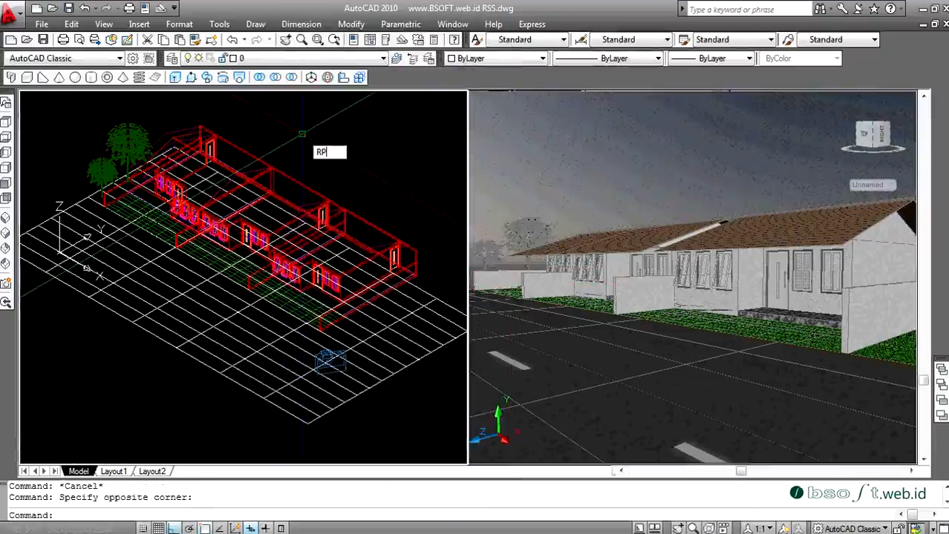
{"action": "type", "text": "REF"}
{"action": "key", "text": "Return"}
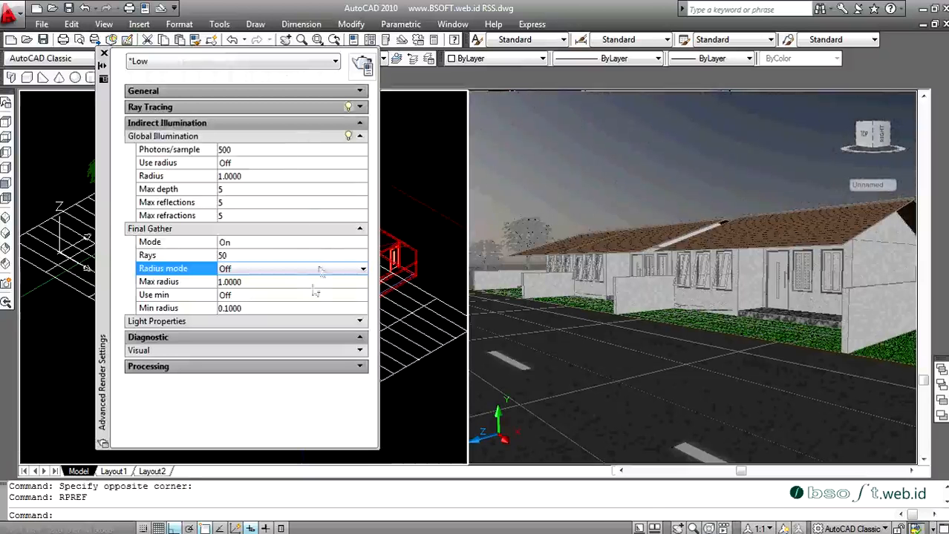
{"action": "left_click", "coordinate": [293, 257]}
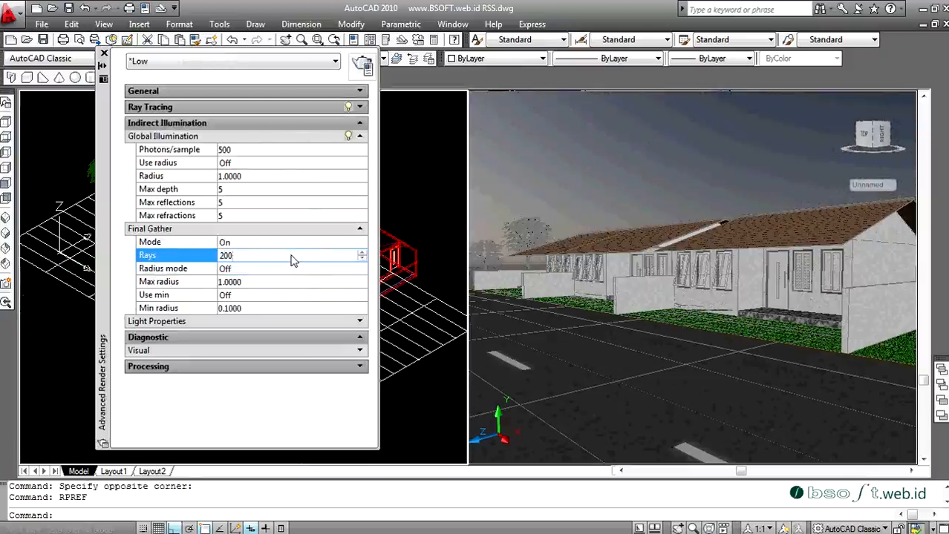
{"action": "key", "text": "Tab"}
{"action": "left_click", "coordinate": [104, 54]}
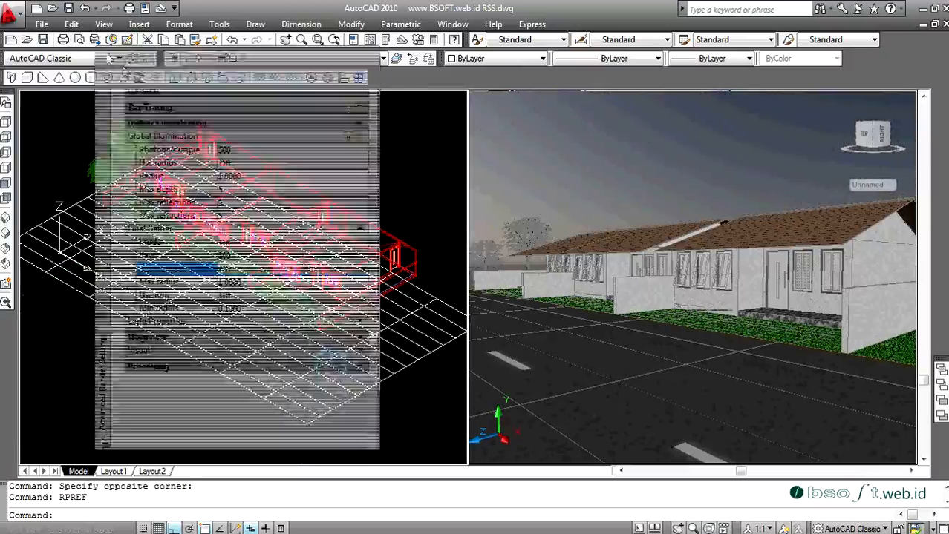
Step: Render the perspective view of the row houses with the updated Final Gather and background settings
{"action": "type", "text": "RR"}
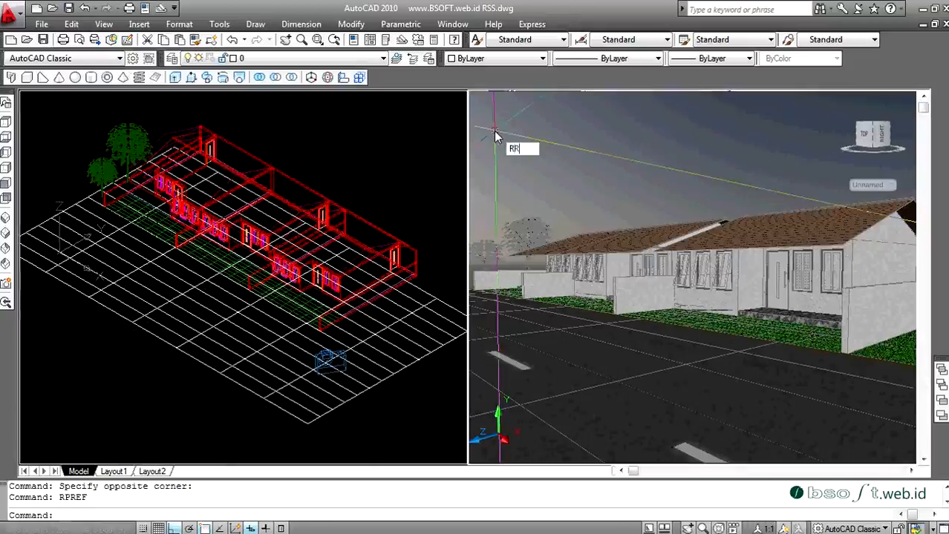
{"action": "key", "text": "Return"}
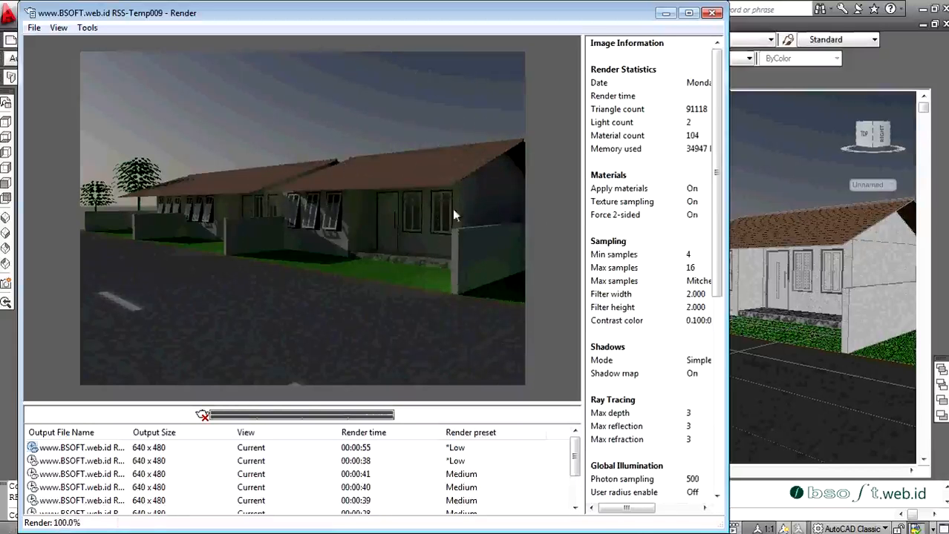
{"action": "left_click", "coordinate": [34, 28]}
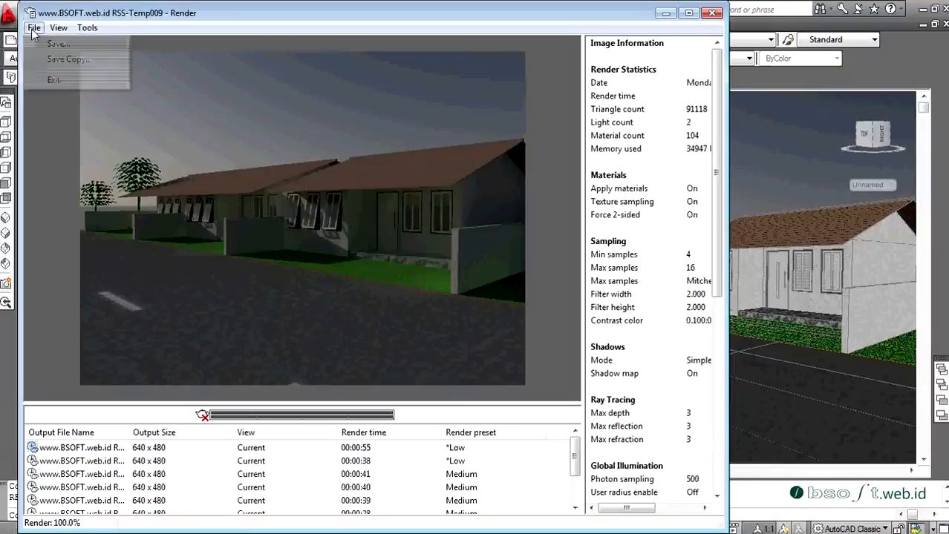
{"action": "left_click", "coordinate": [289, 104]}
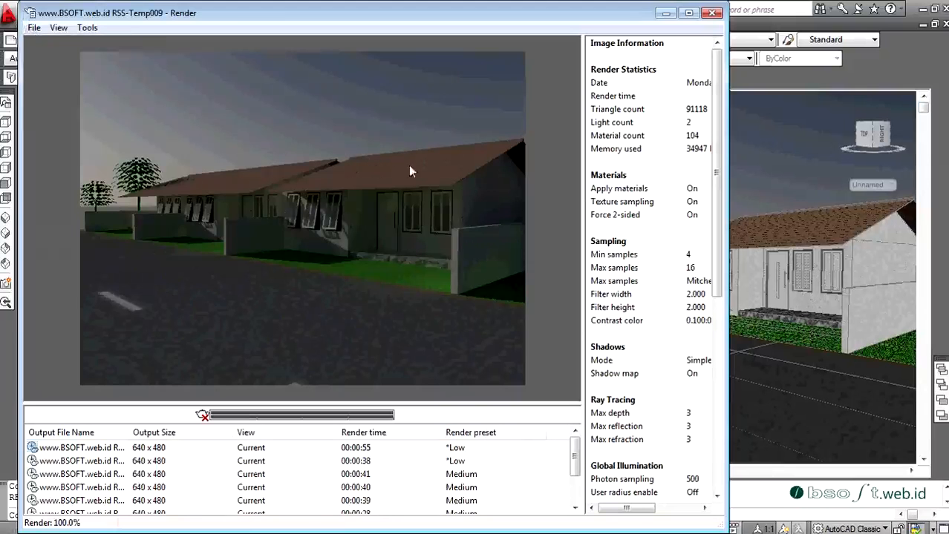